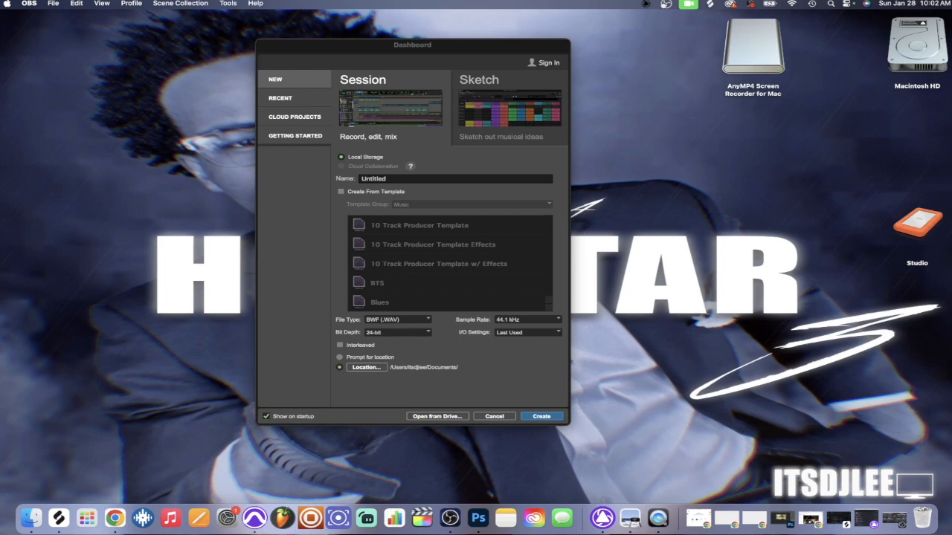
Switch to Avid Link, review the products list with its Pro Tools entry and redeemable plugins, and minimize its window.
click(603, 518)
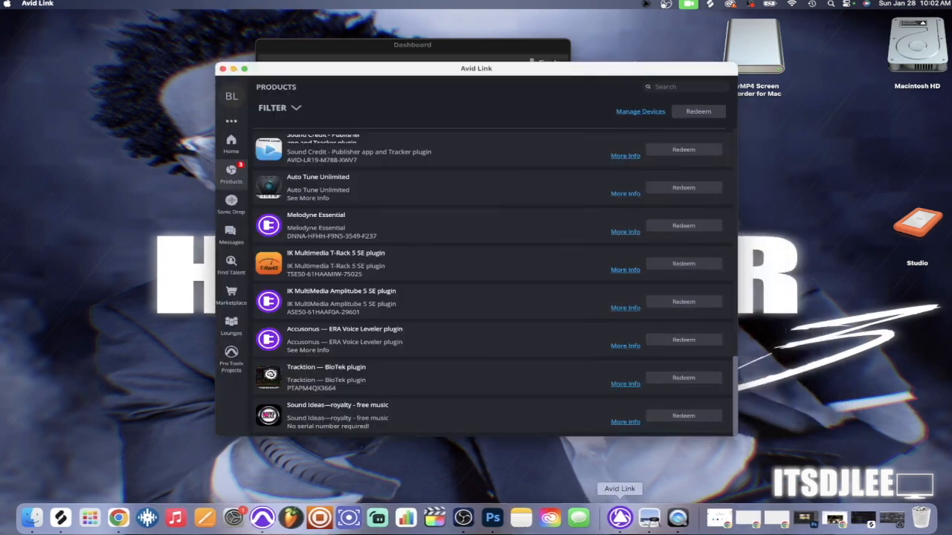
scroll(491, 282, up, 10)
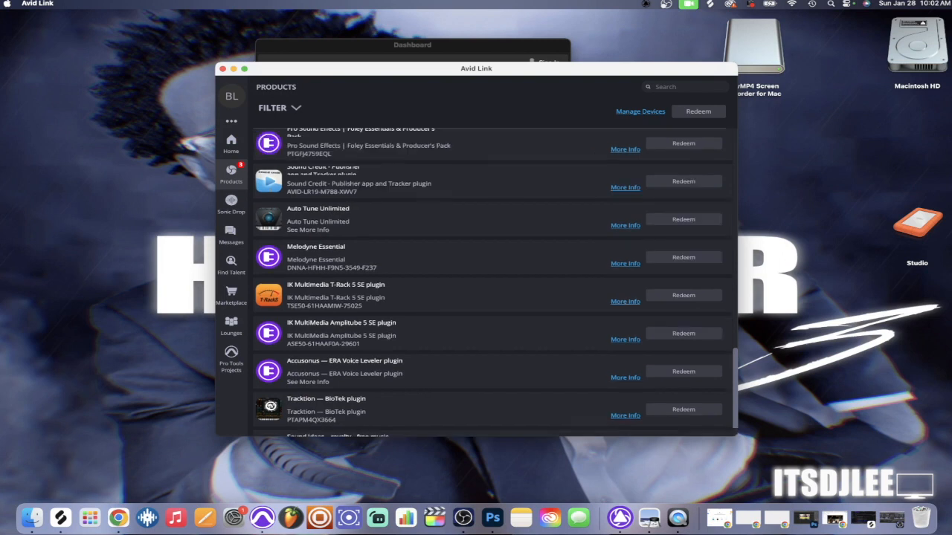
scroll(490, 282, down, 10)
scroll(491, 283, up, 10)
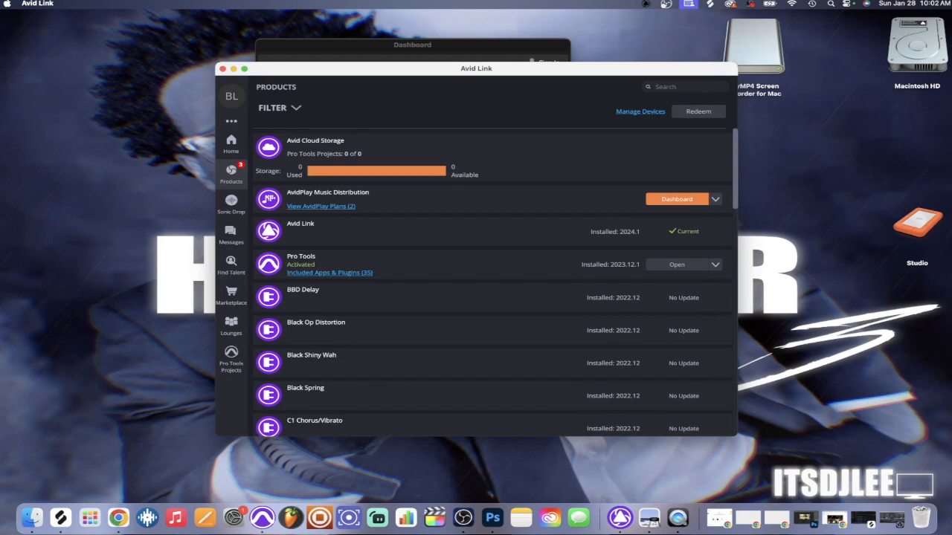
click(233, 68)
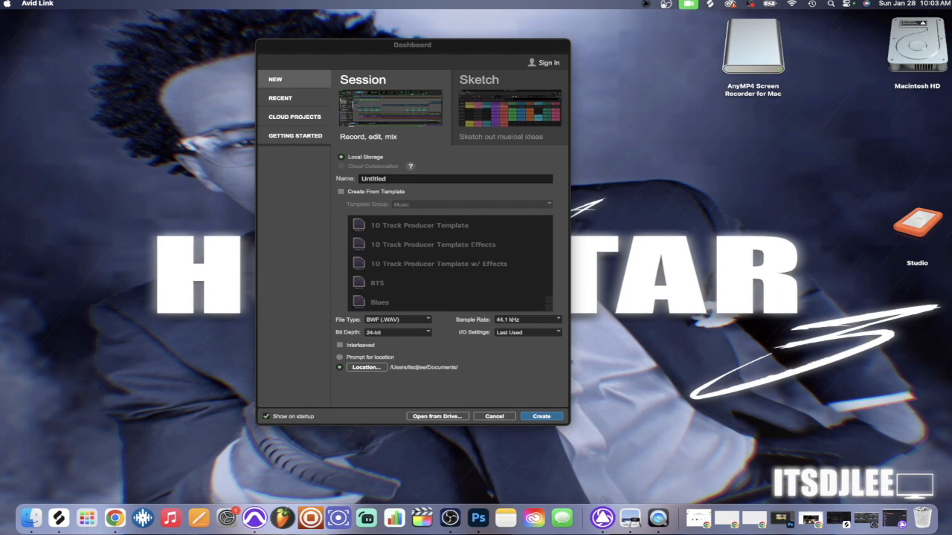
Look through the Dashboard's Sketch and Session options and its Recent, Cloud Projects and Getting Started pages.
click(510, 108)
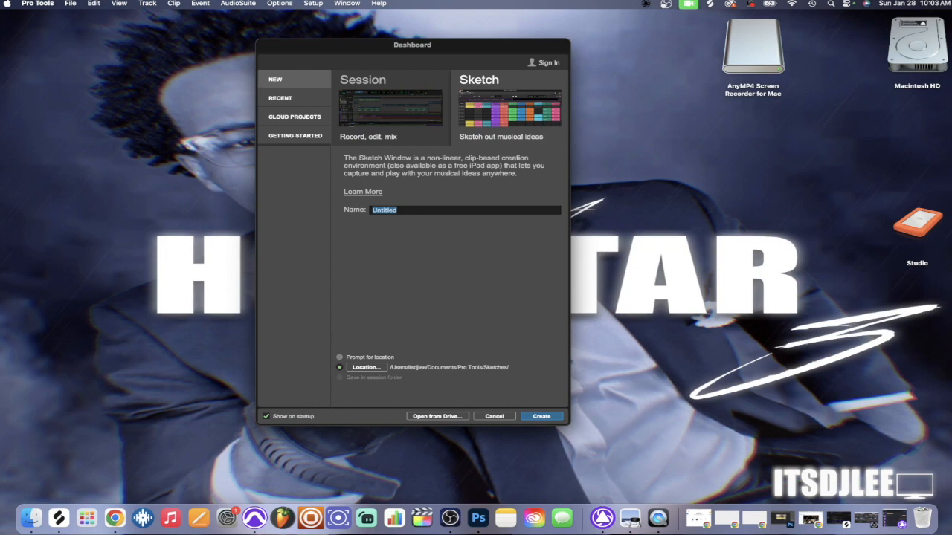
click(391, 109)
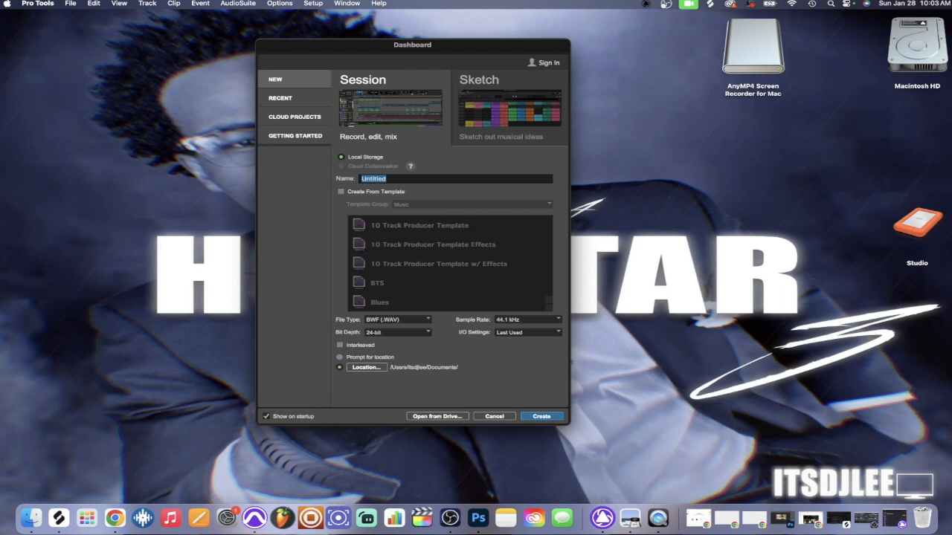
click(281, 98)
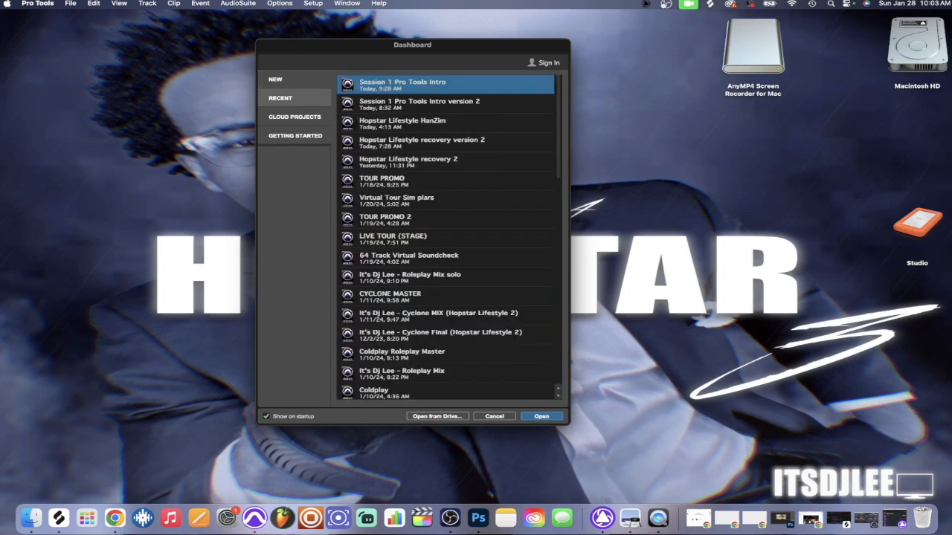
click(295, 117)
click(295, 136)
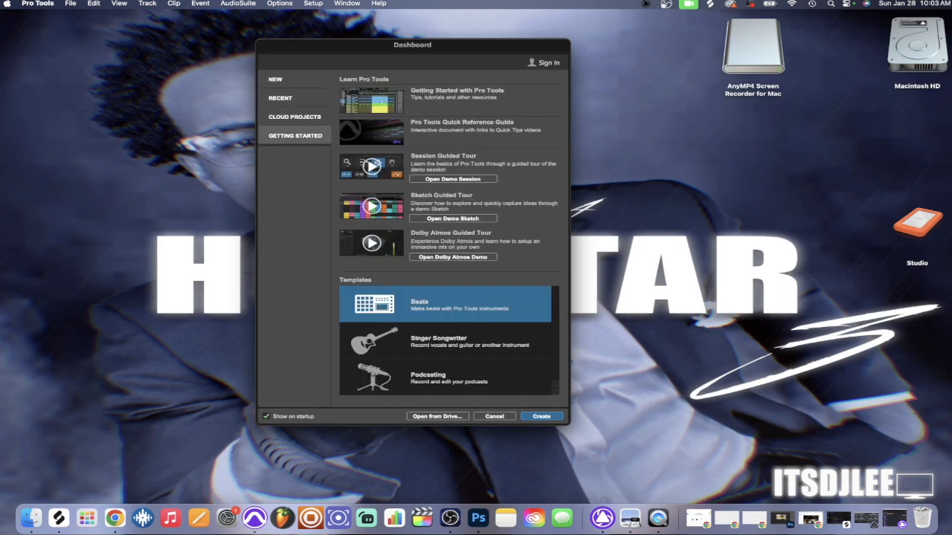
Start a new local storage session and name it Pro Tools Intro.
click(275, 80)
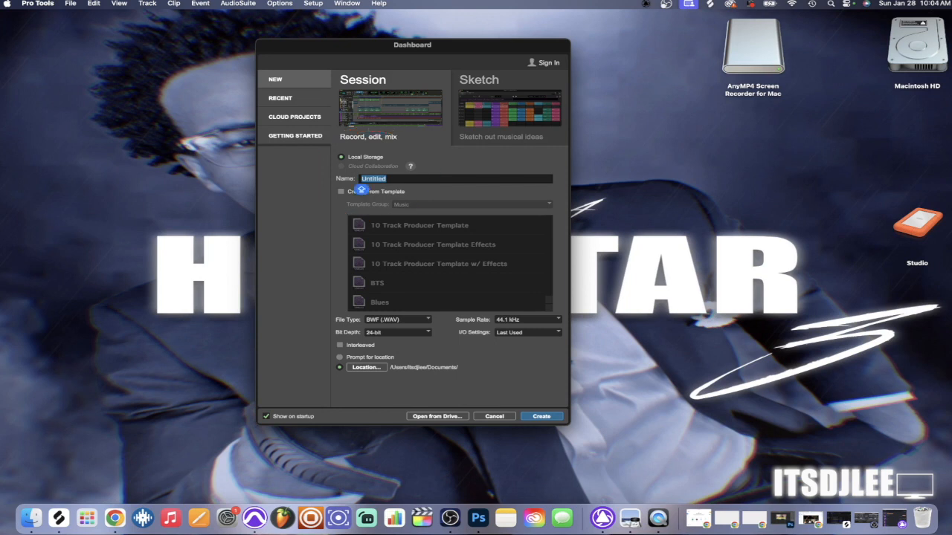
text(Pro Tools Inte)
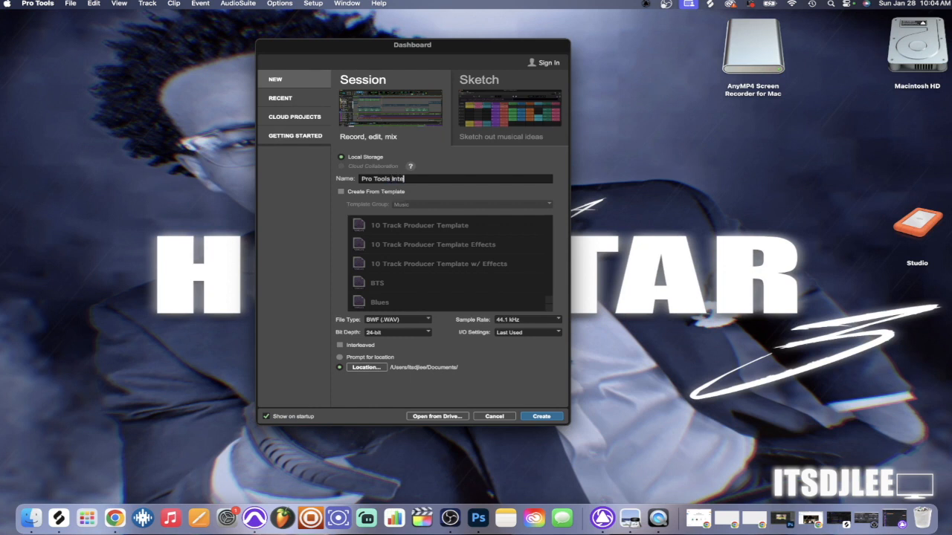
key(BackSpace)
text(ro)
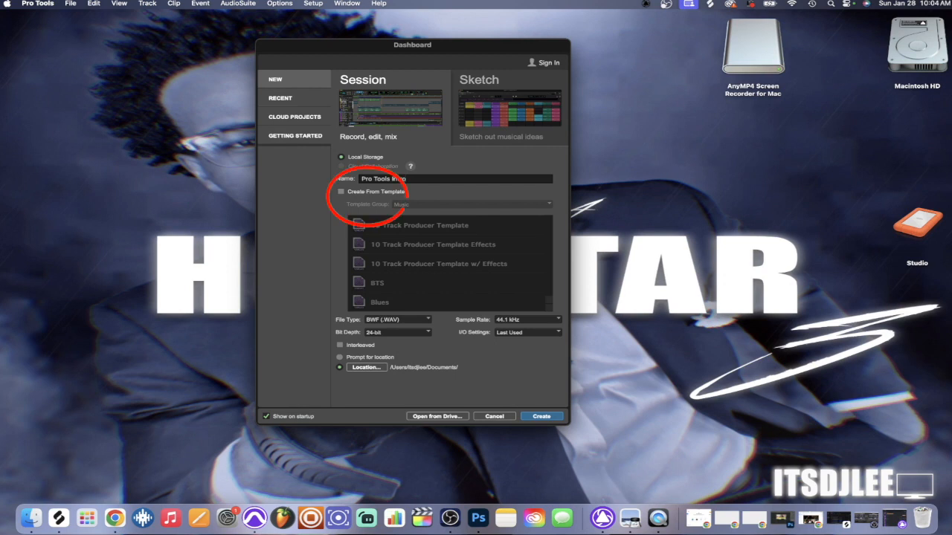
Browse the session templates in the Music group, leaving creation from a template turned off.
click(341, 192)
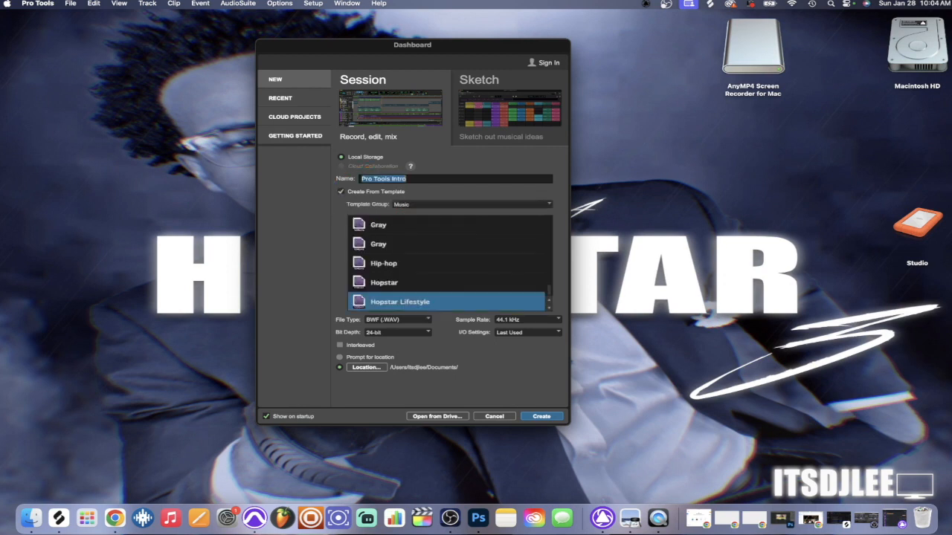
scroll(448, 264, down, 10)
scroll(448, 264, up, 20)
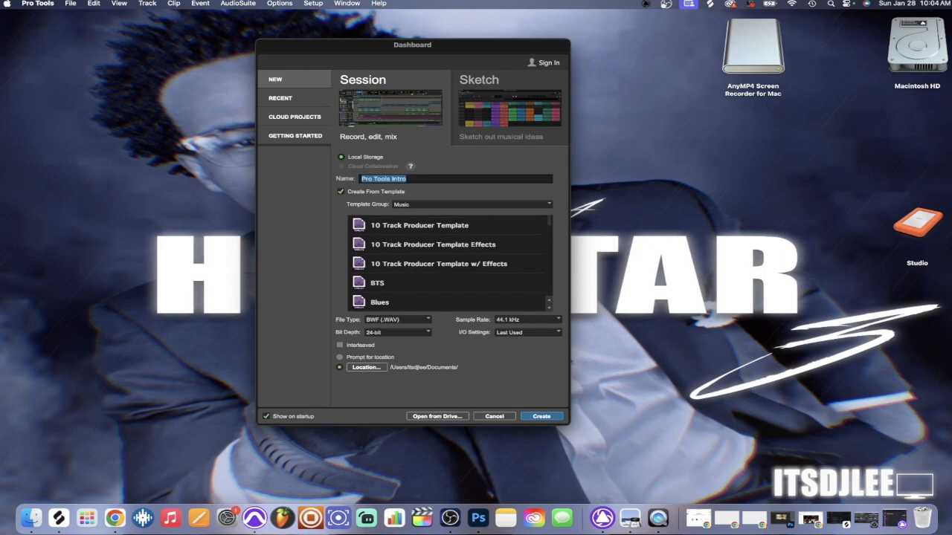
click(341, 192)
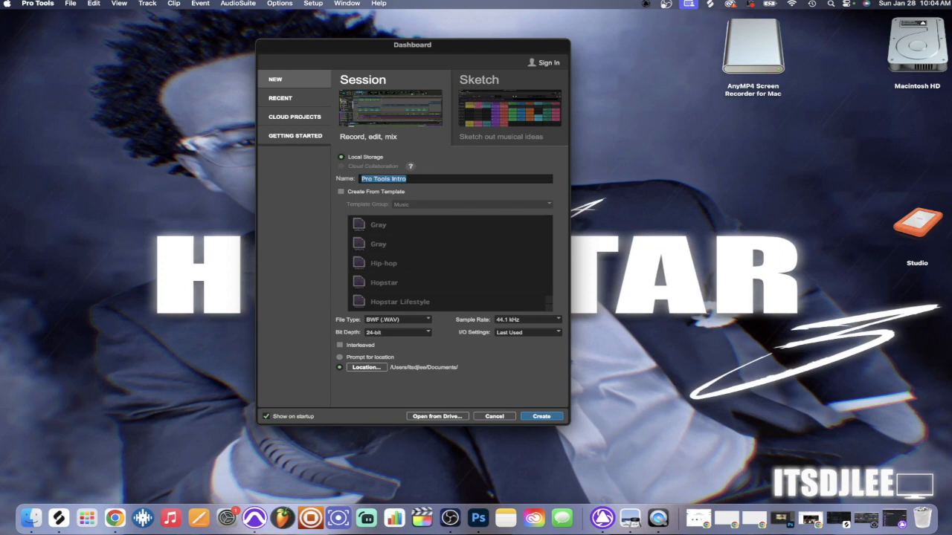
Review the available sample rate and bit depth options for the new session without changing them.
click(527, 319)
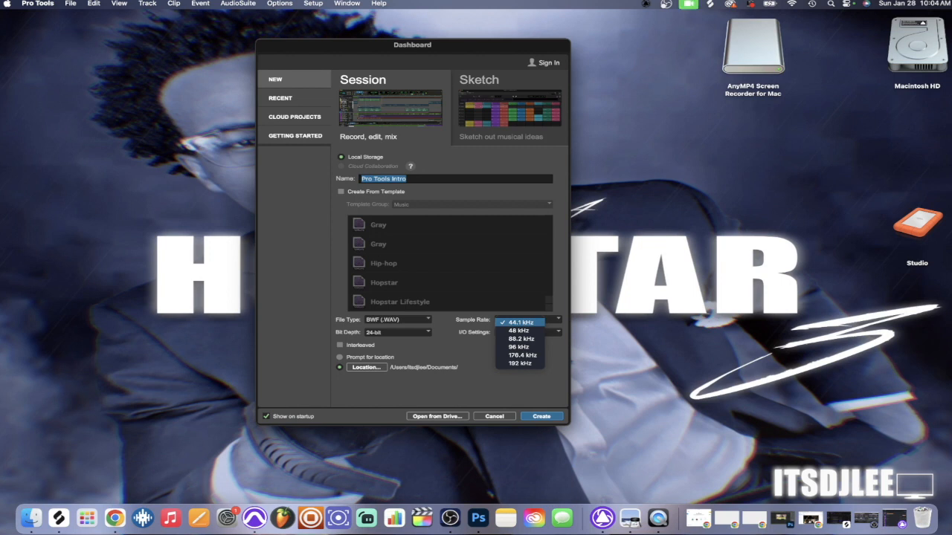
click(399, 333)
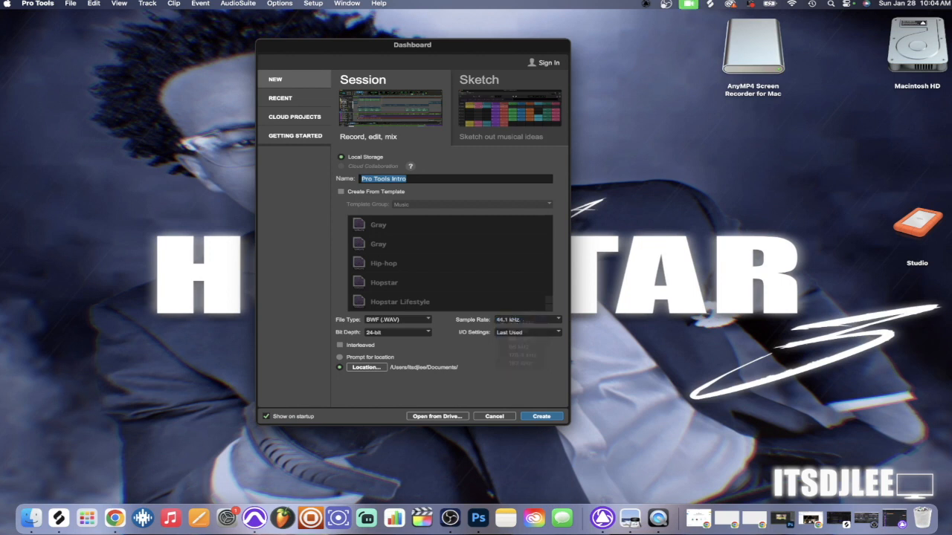
click(399, 332)
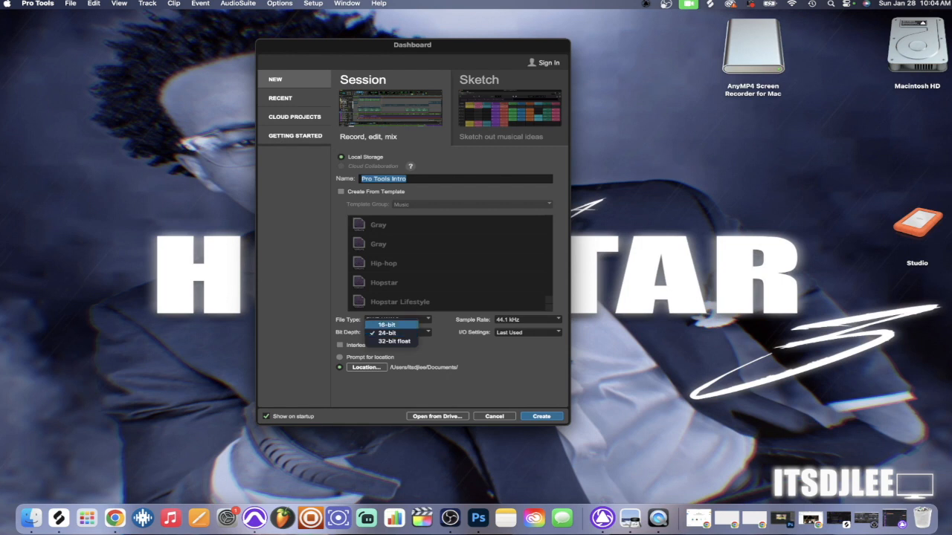
key(Escape)
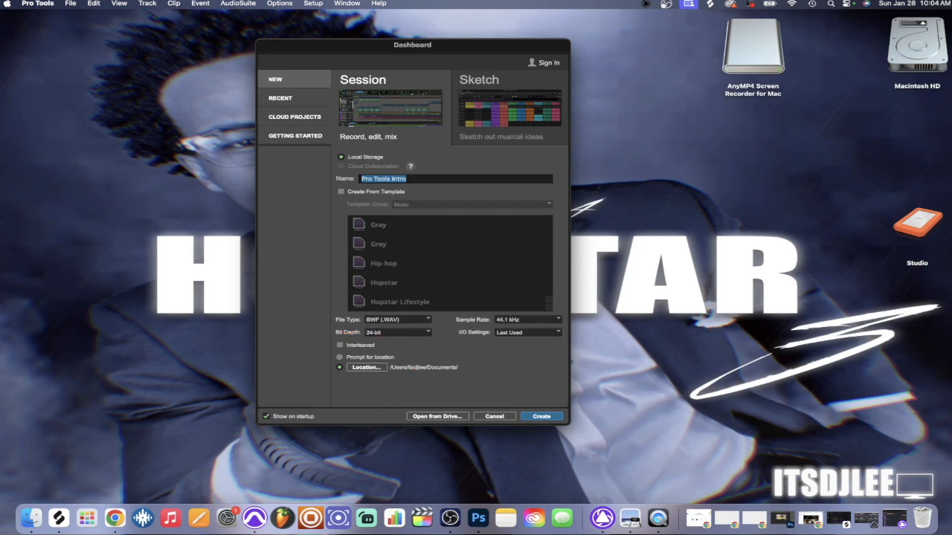
Check the save location, keep the Documents folder, and create the session.
click(366, 367)
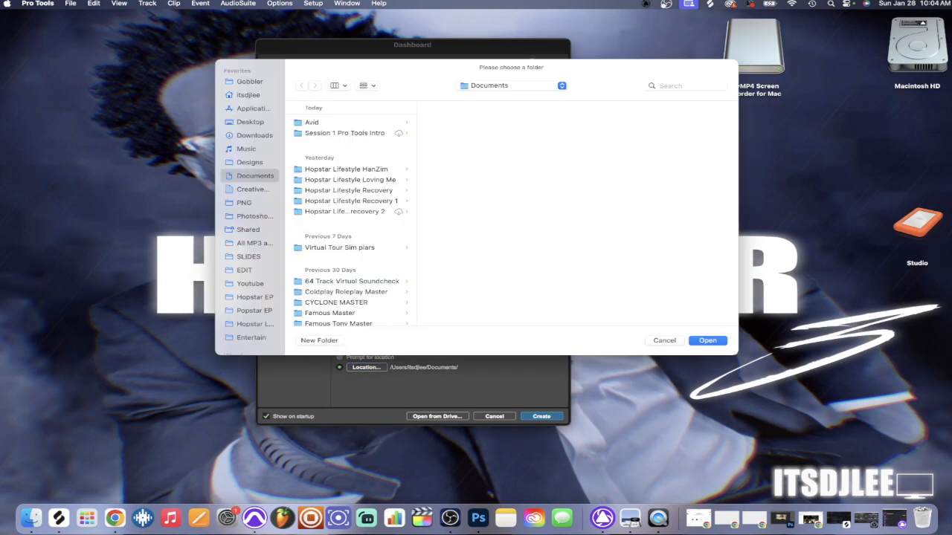
key(Escape)
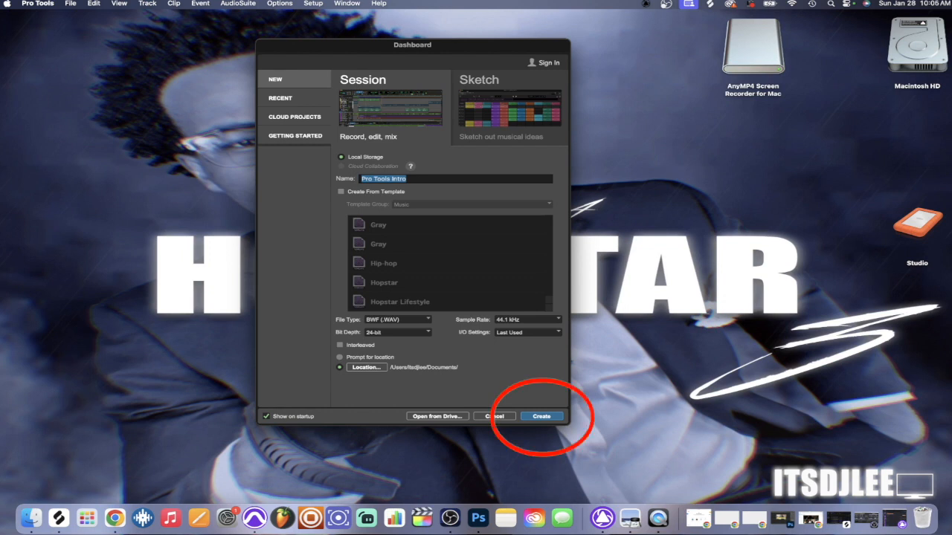
key(Return)
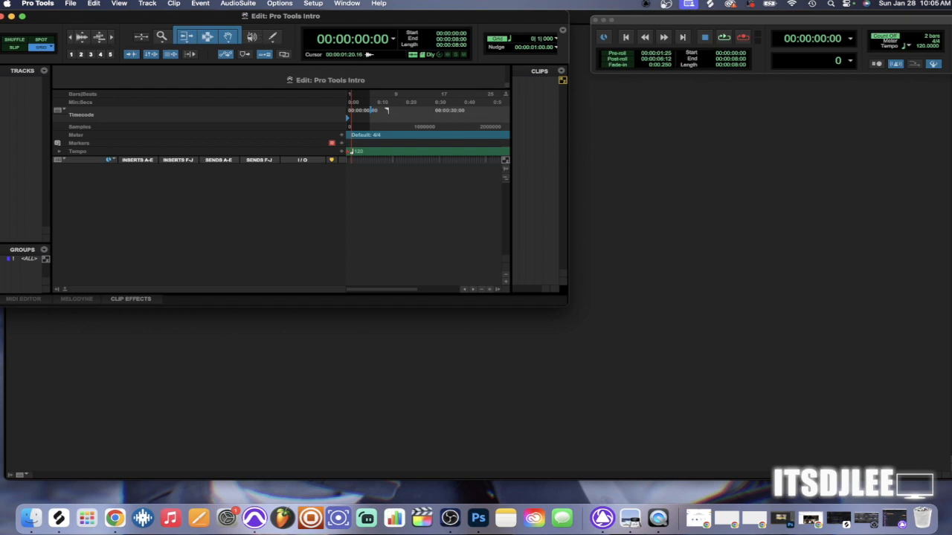
Shrink the Mix window to uncover part of the desktop and move the Transport window over its upper area.
drag(297, 15, 402, 74)
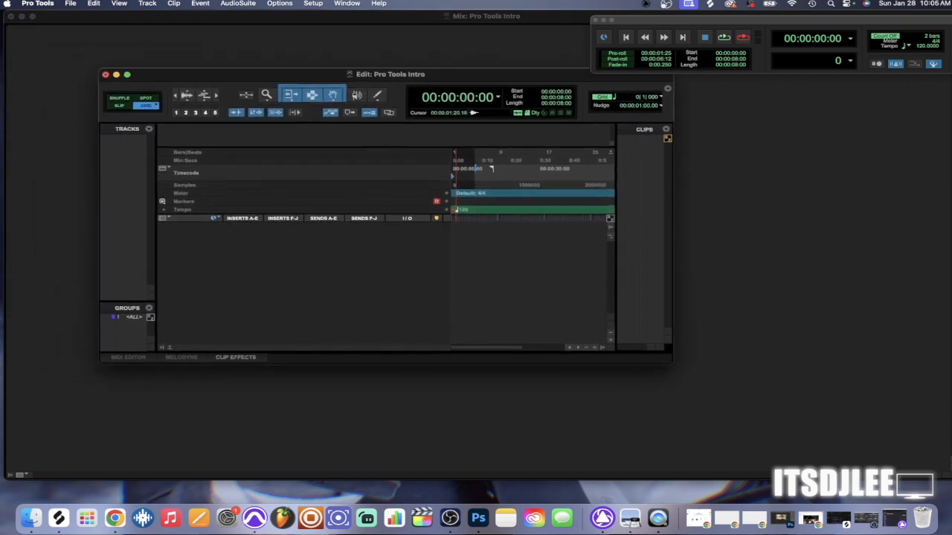
drag(403, 15, 402, 32)
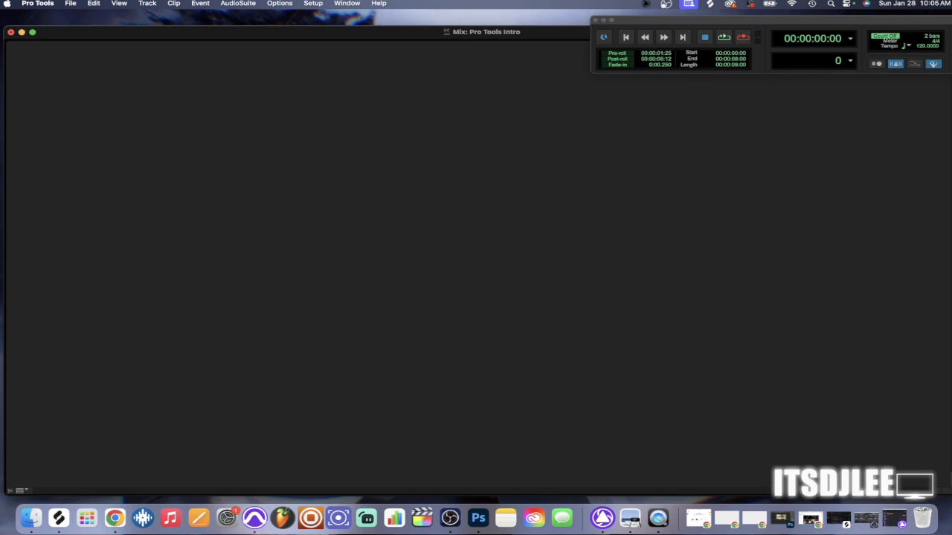
drag(951, 495, 833, 473)
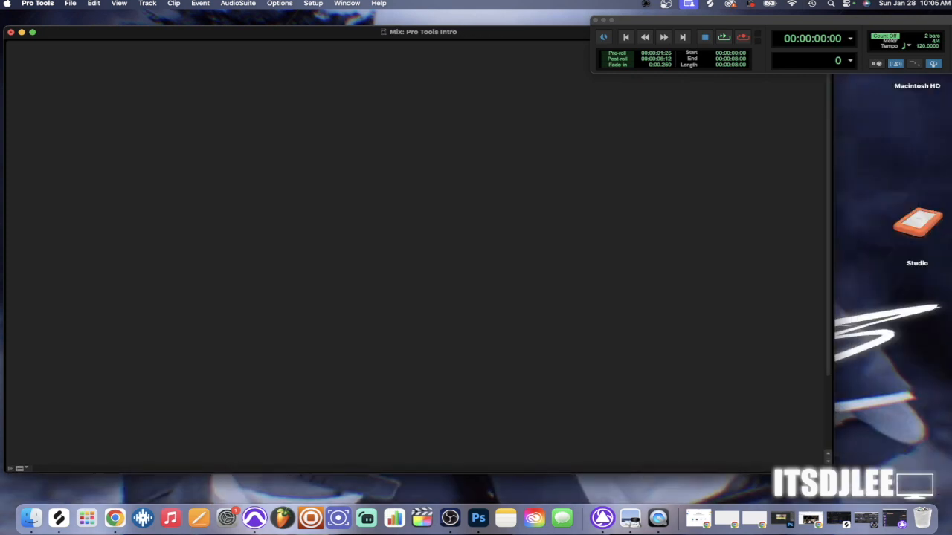
drag(669, 20, 461, 48)
click(279, 4)
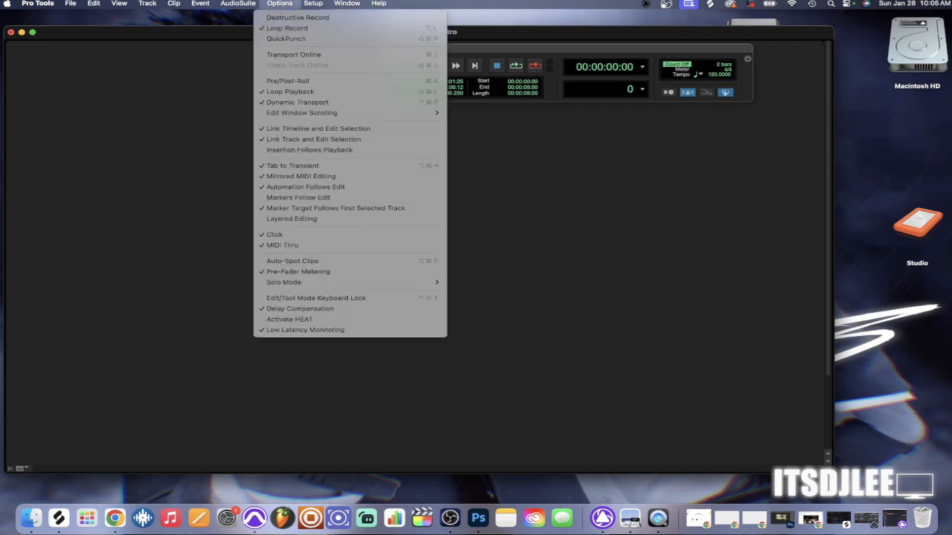
click(279, 4)
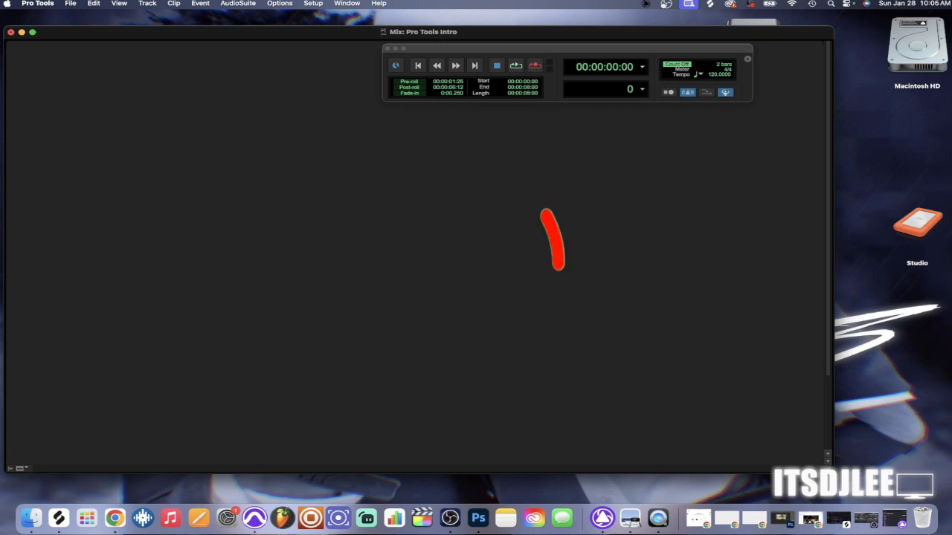
Bring up the Edit window and align and enlarge it to cover the Mix window.
key(super+=)
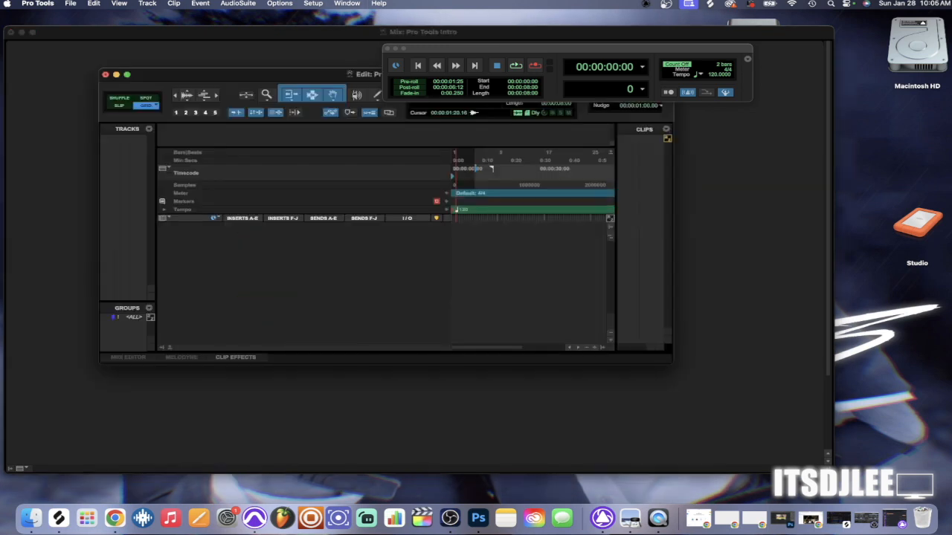
drag(327, 75, 235, 35)
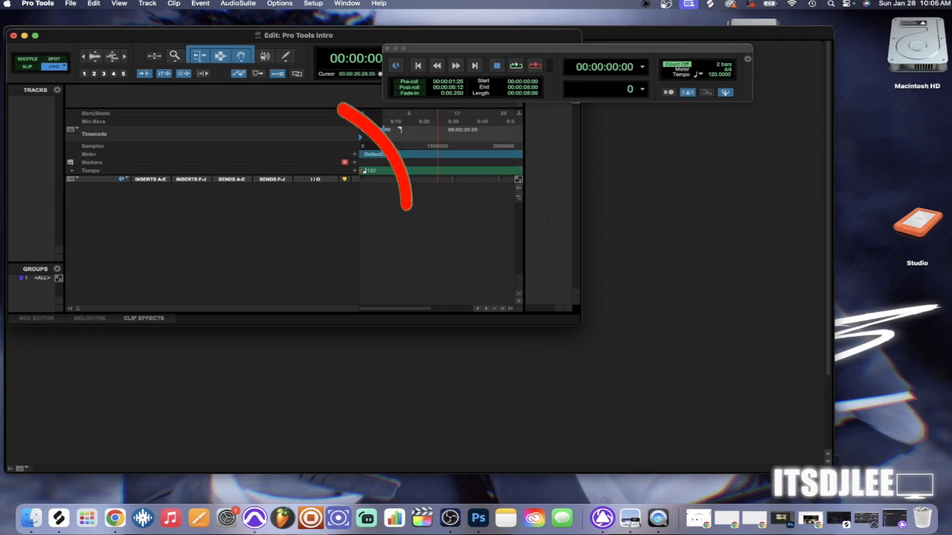
drag(580, 325, 836, 441)
drag(837, 474, 836, 476)
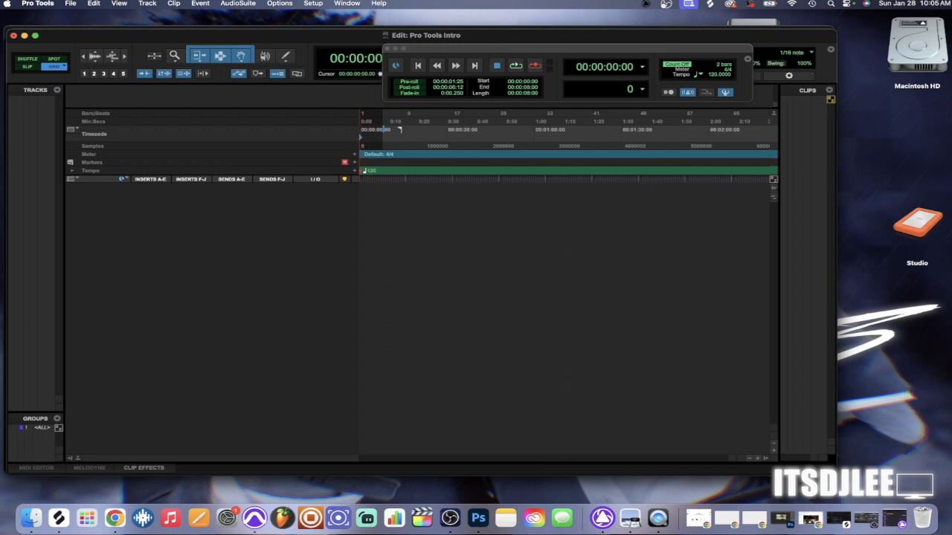
Hide the Tracks and Groups lists in the Edit window and return the timeline cursor to the session start.
key(super+alt+bracketleft)
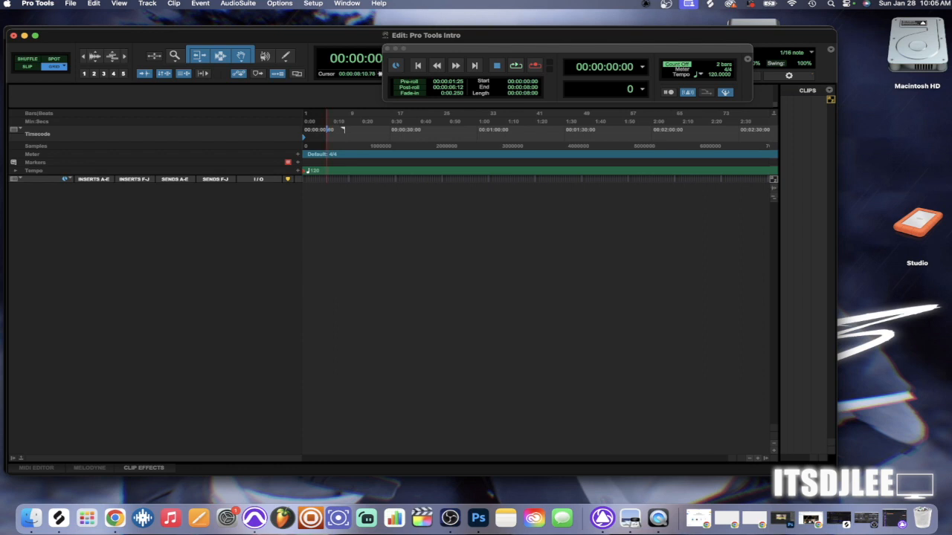
click(343, 129)
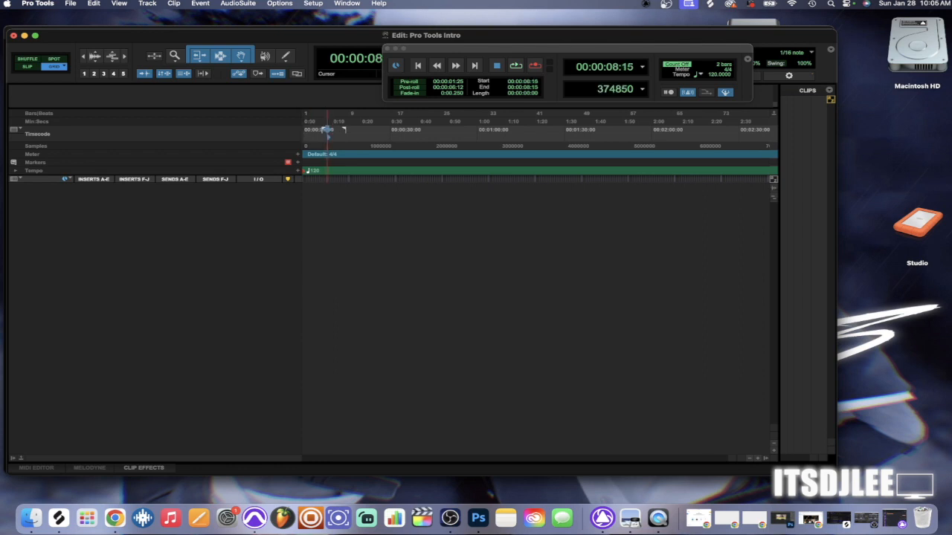
key(Return)
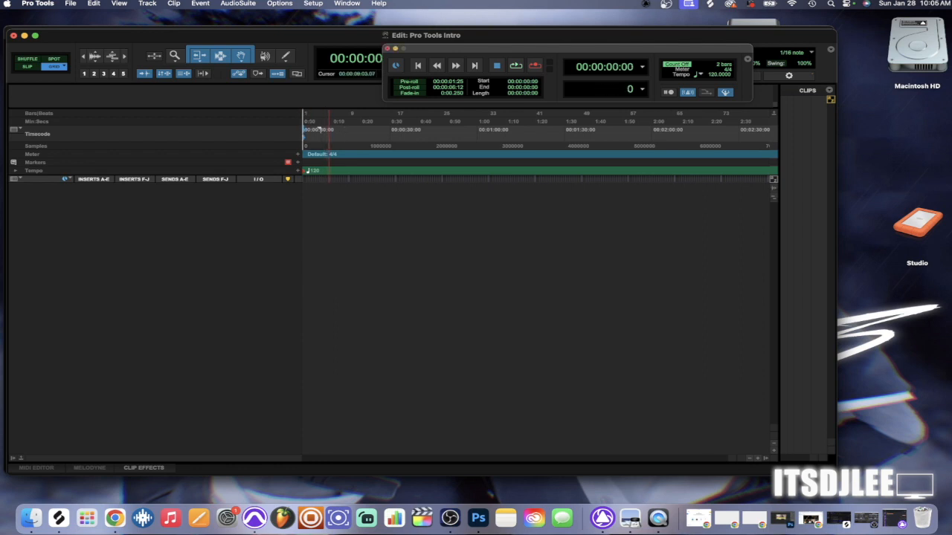
Hide the Transport window and open the Pro Tools preferences.
key(super+1)
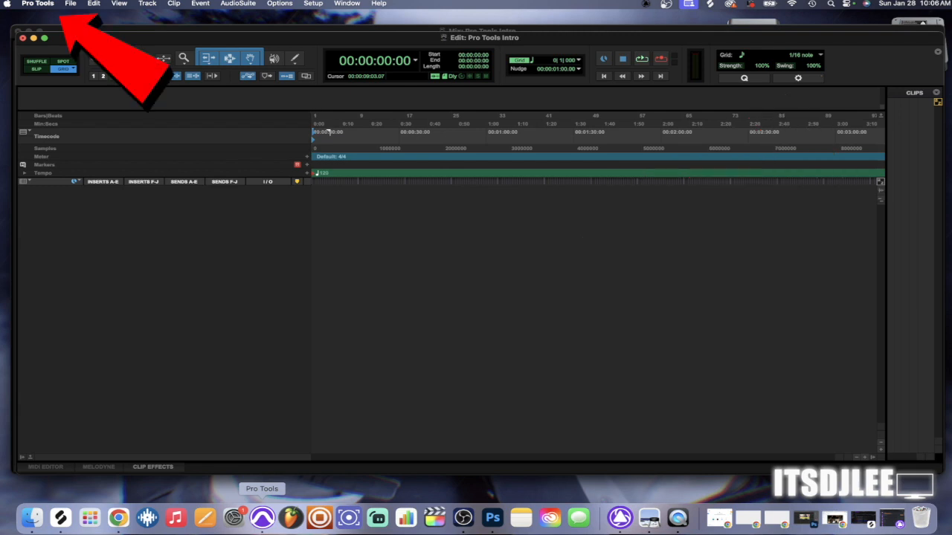
click(37, 3)
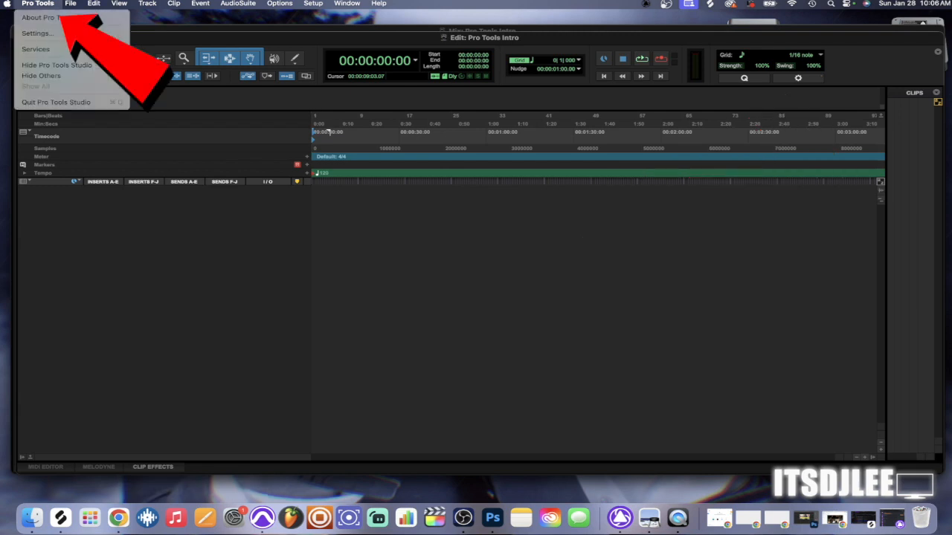
click(40, 33)
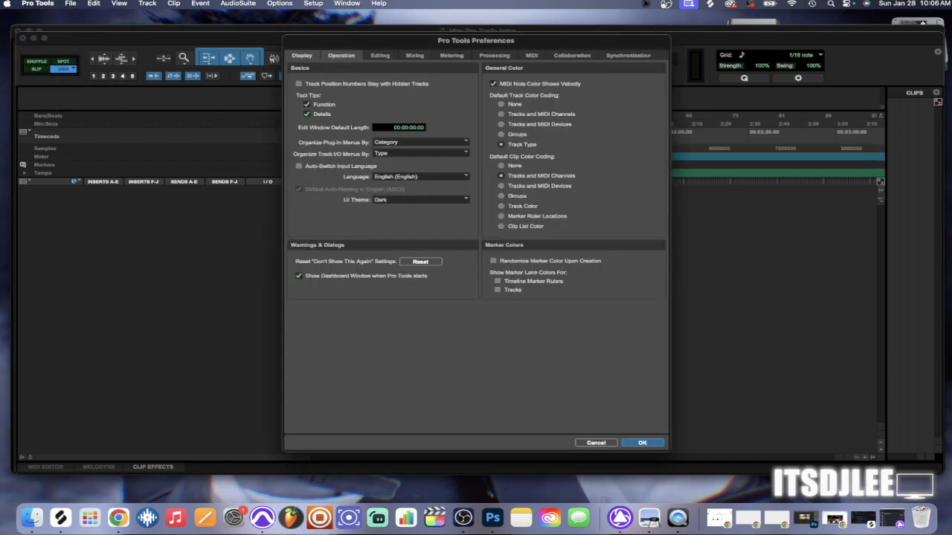
Look through the Operation, Editing, Mixing, Metering, Processing, MIDI, Collaboration and Synchronization preferences, and close the preferences.
click(342, 56)
click(380, 56)
click(415, 55)
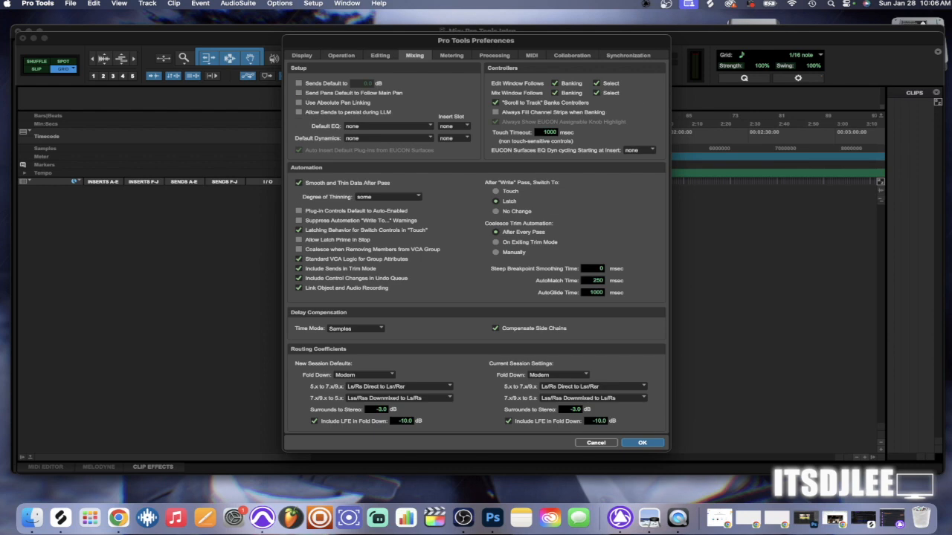
click(452, 55)
click(495, 56)
click(532, 56)
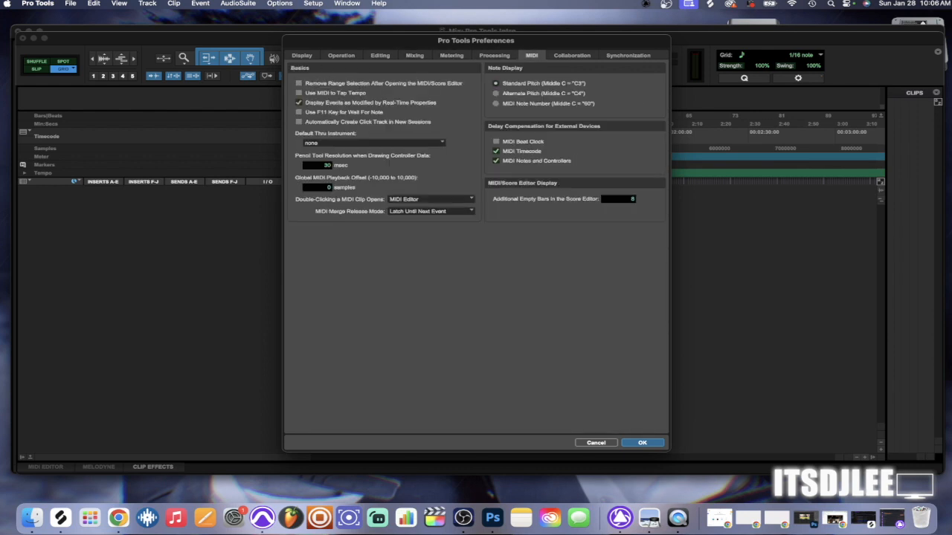
click(572, 56)
click(628, 55)
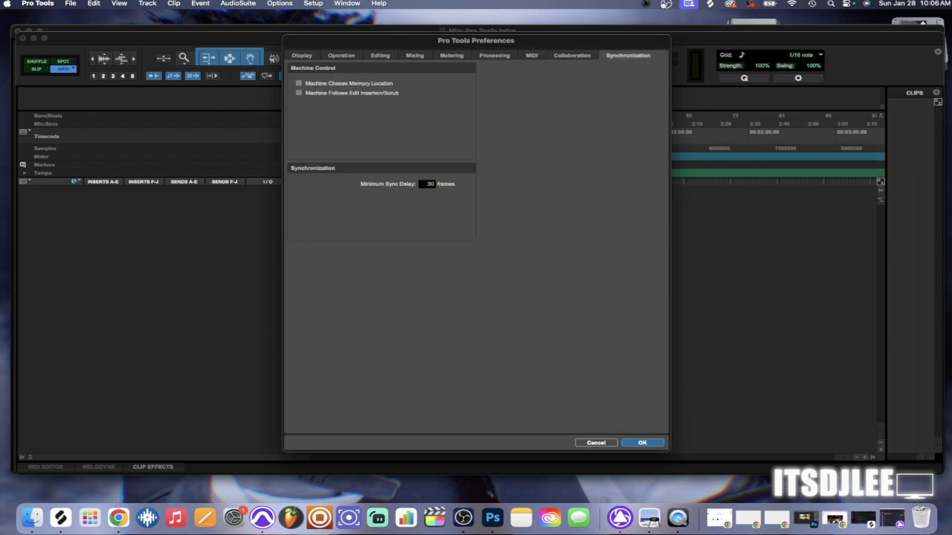
click(643, 443)
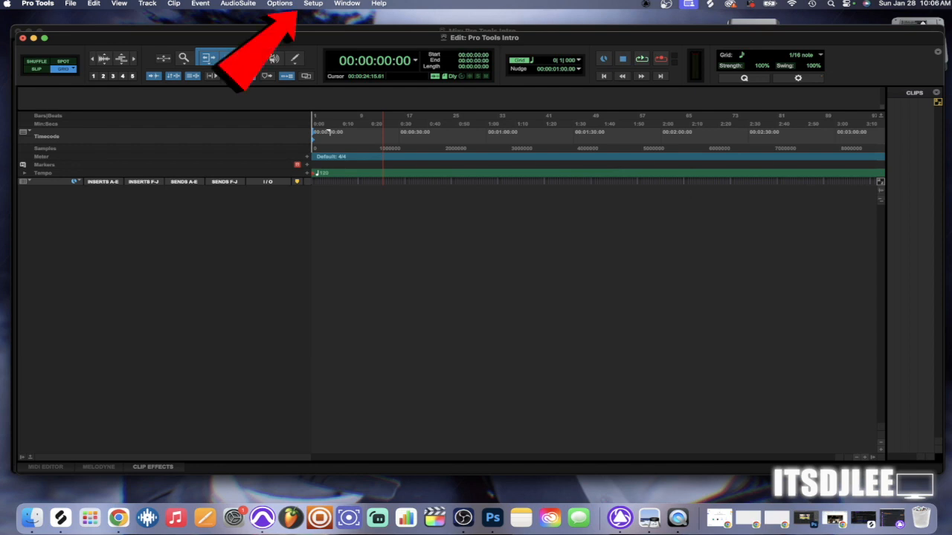
Open the I/O Setup, review the input and output paths, and close it with the settings accepted.
click(313, 3)
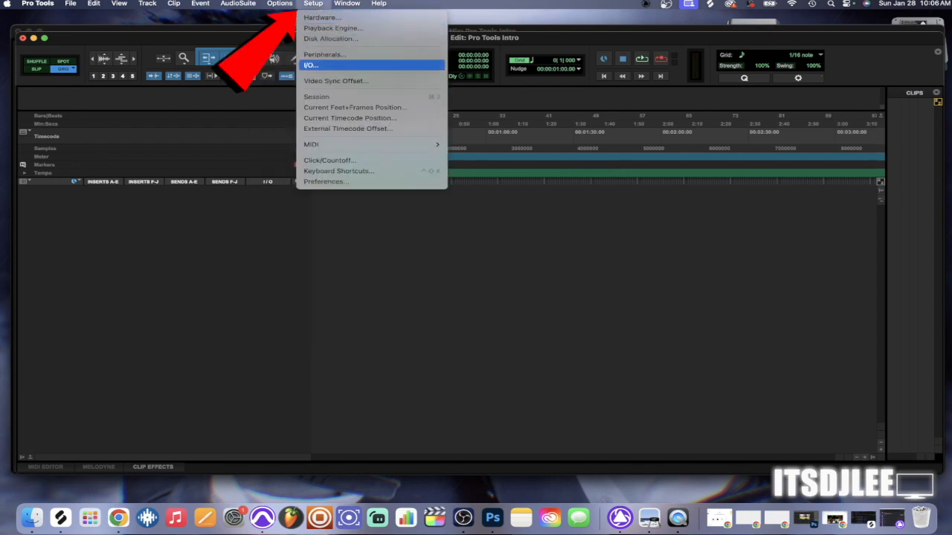
click(312, 65)
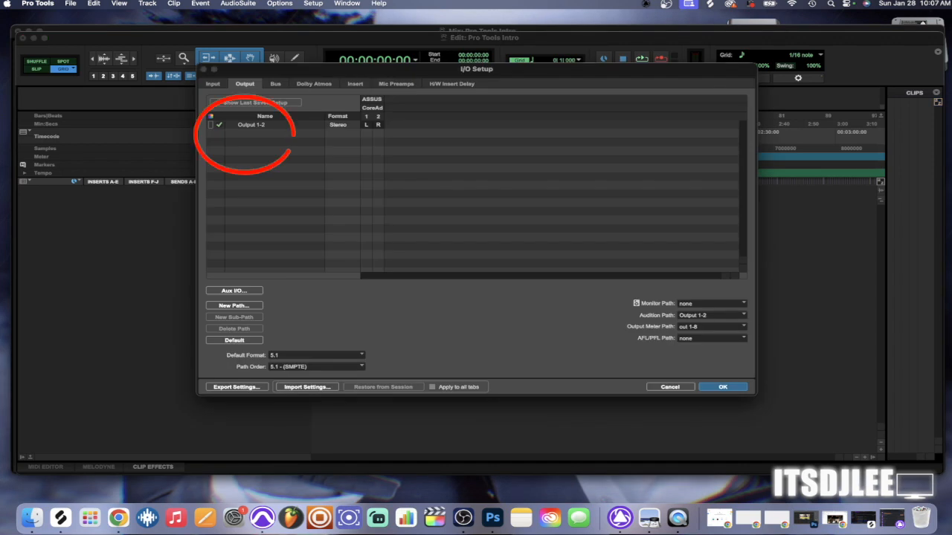
click(213, 84)
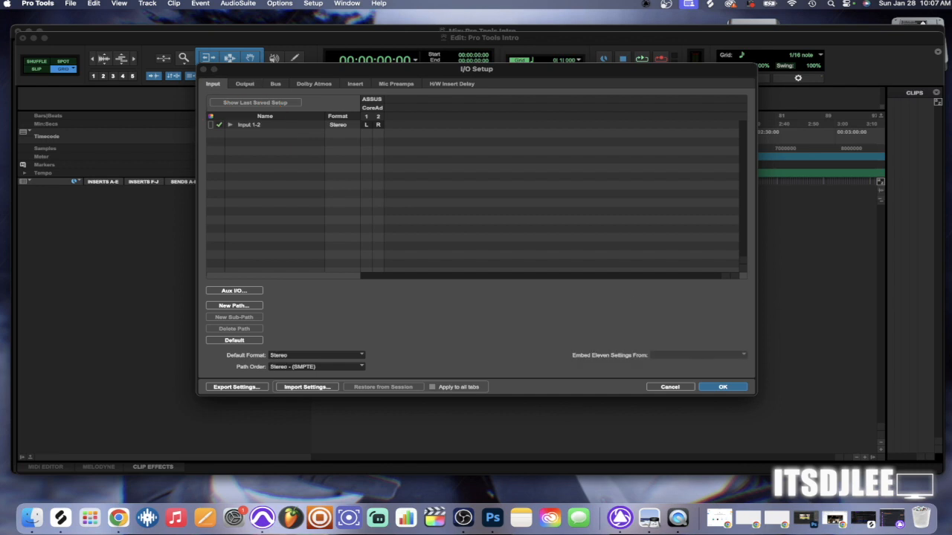
click(245, 84)
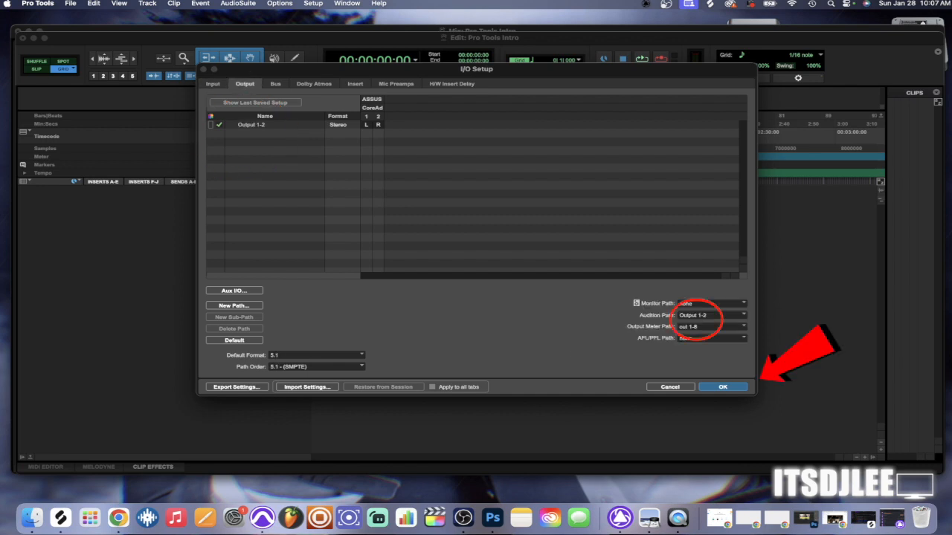
key(Return)
Switch the playback engine to MacBook Pro Speakers, letting the session save, close and reopen.
click(279, 3)
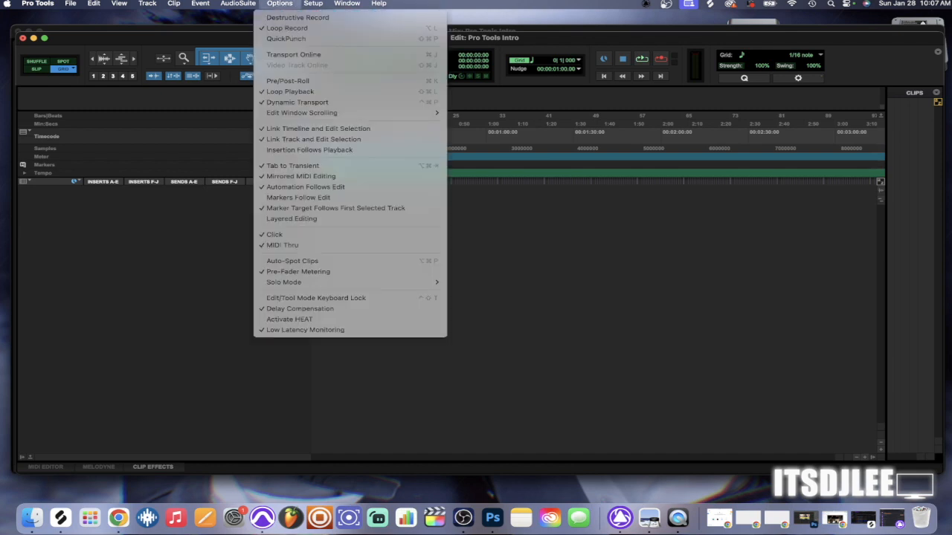
mouse_move(313, 3)
click(332, 28)
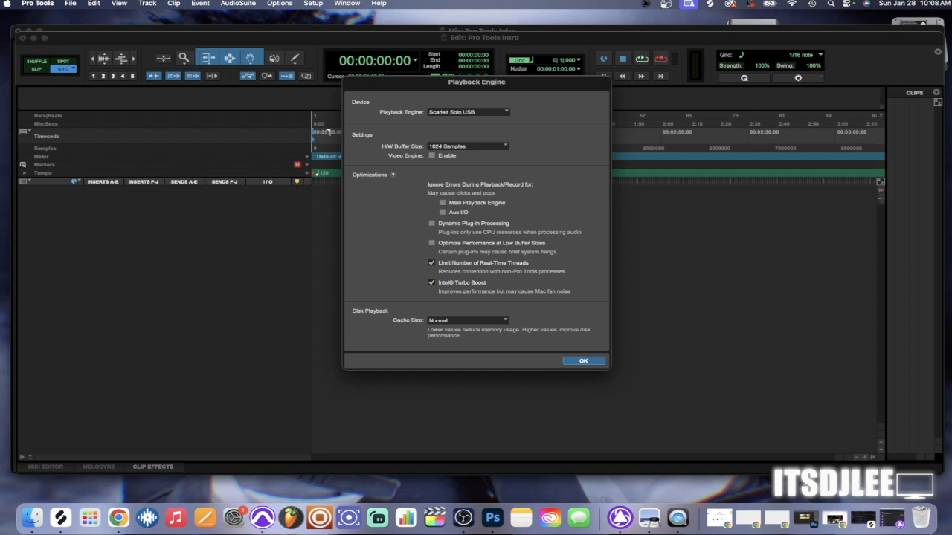
click(468, 112)
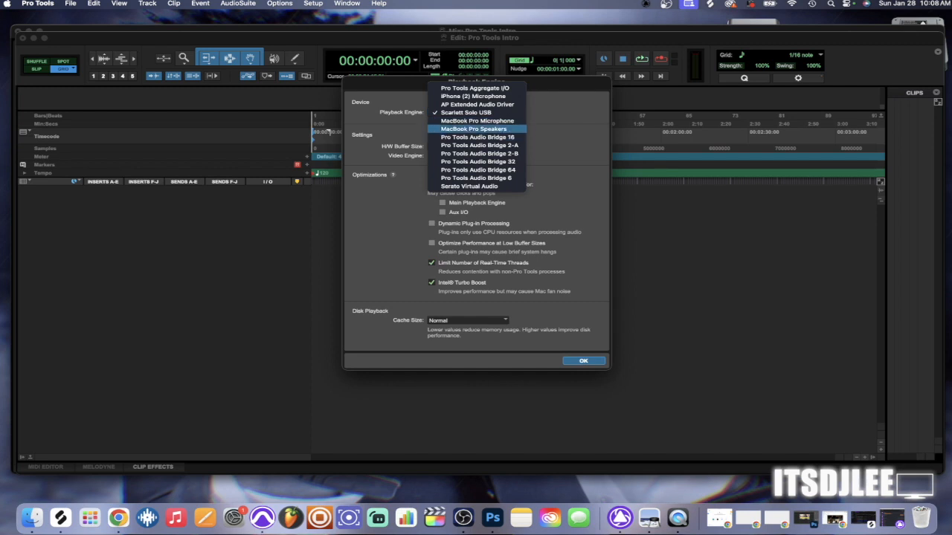
click(474, 130)
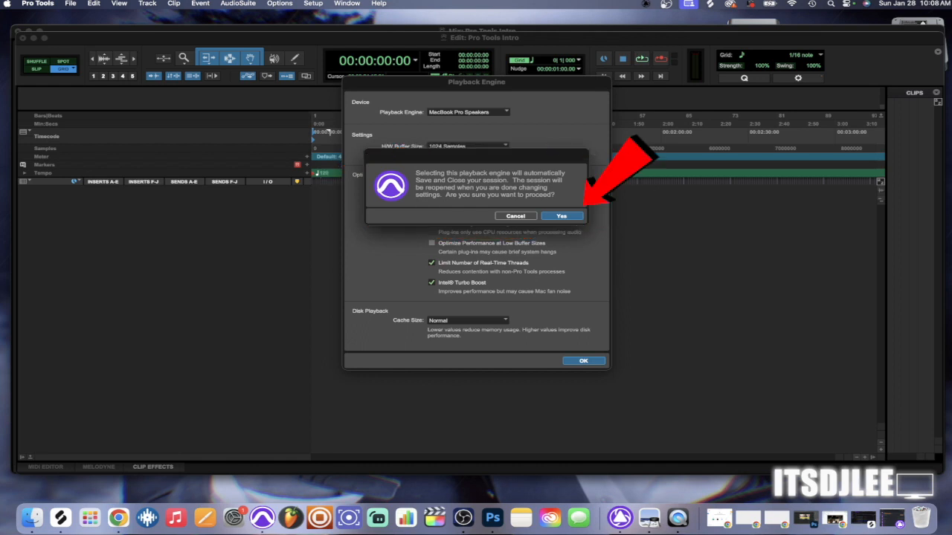
key(Return)
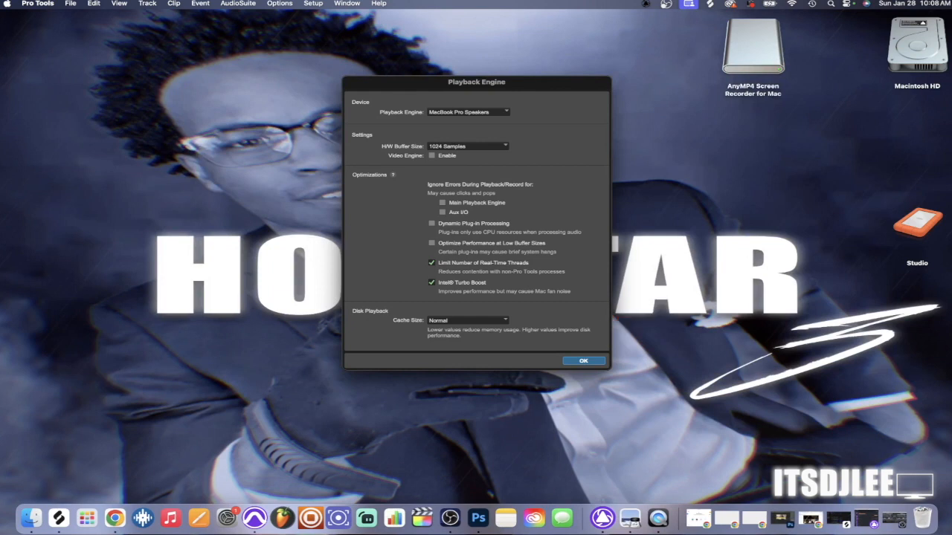
key(Return)
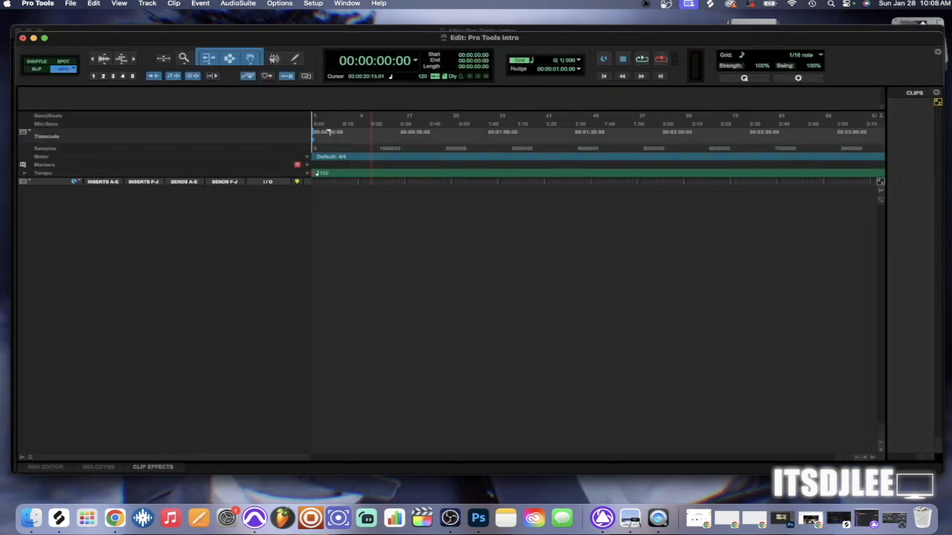
Switch the playback engine back to Scarlett Solo USB, accepting the session reload.
click(279, 3)
mouse_move(313, 3)
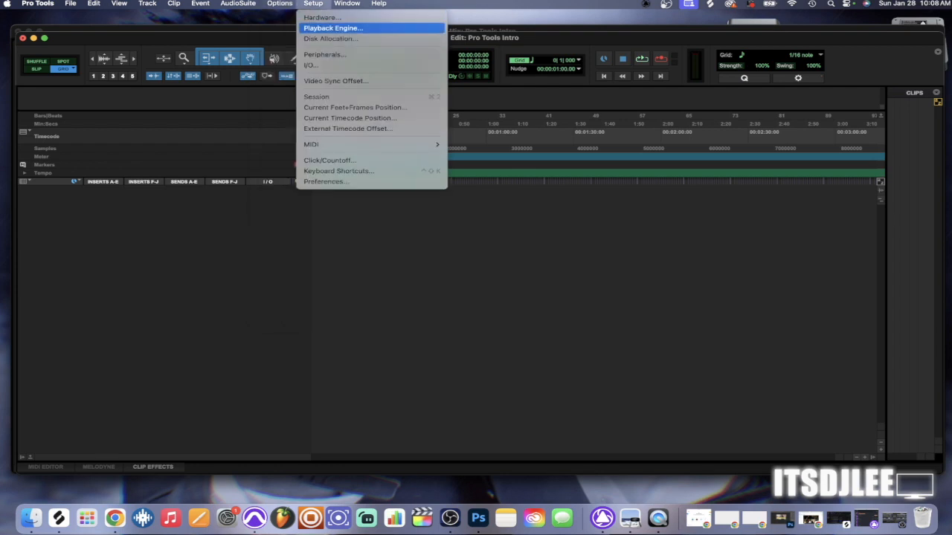
click(320, 27)
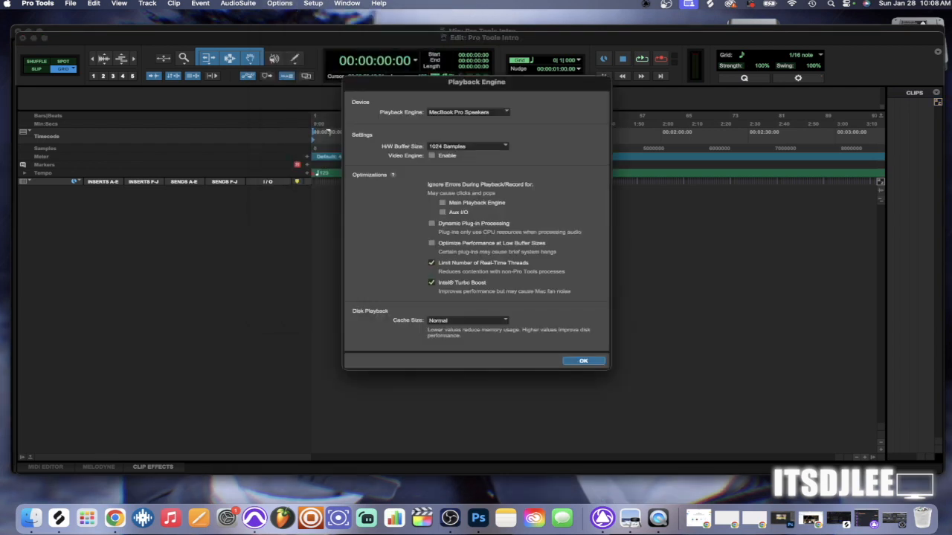
click(467, 112)
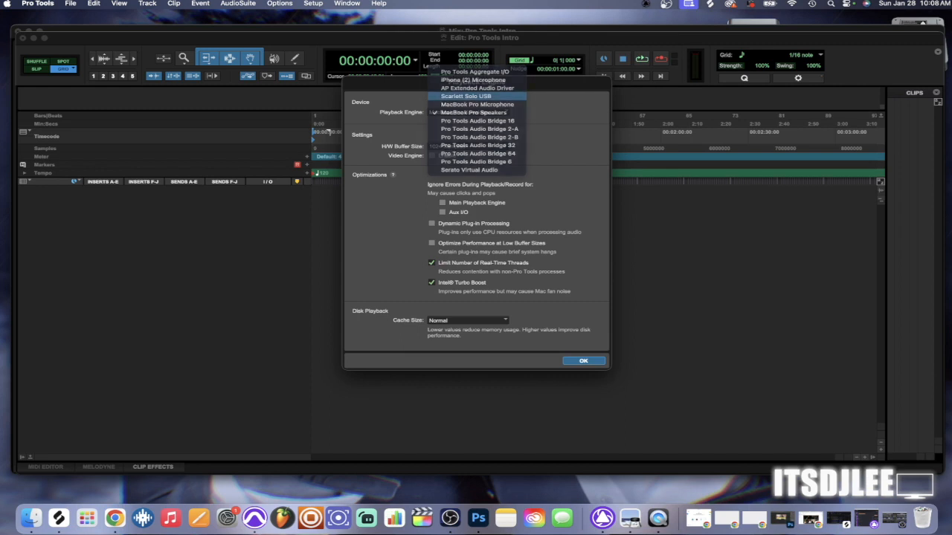
click(467, 96)
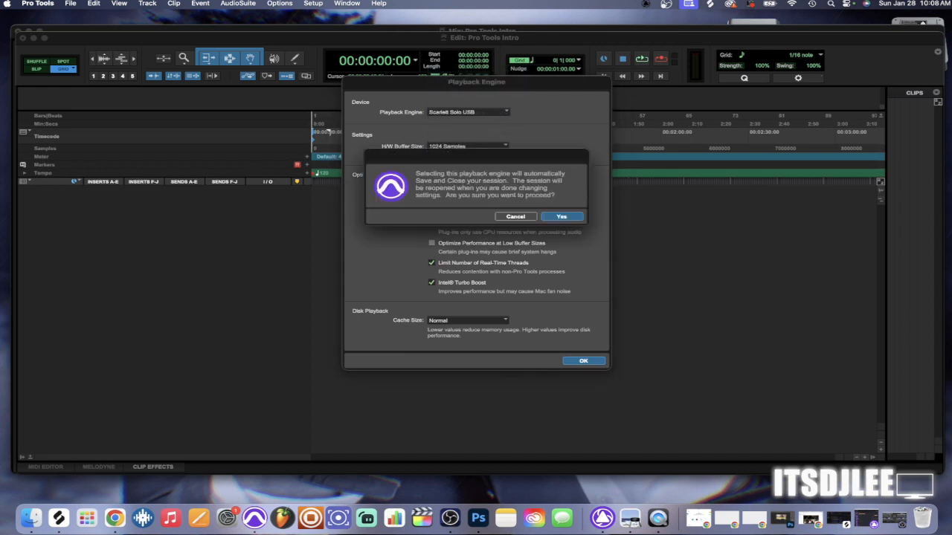
key(Return)
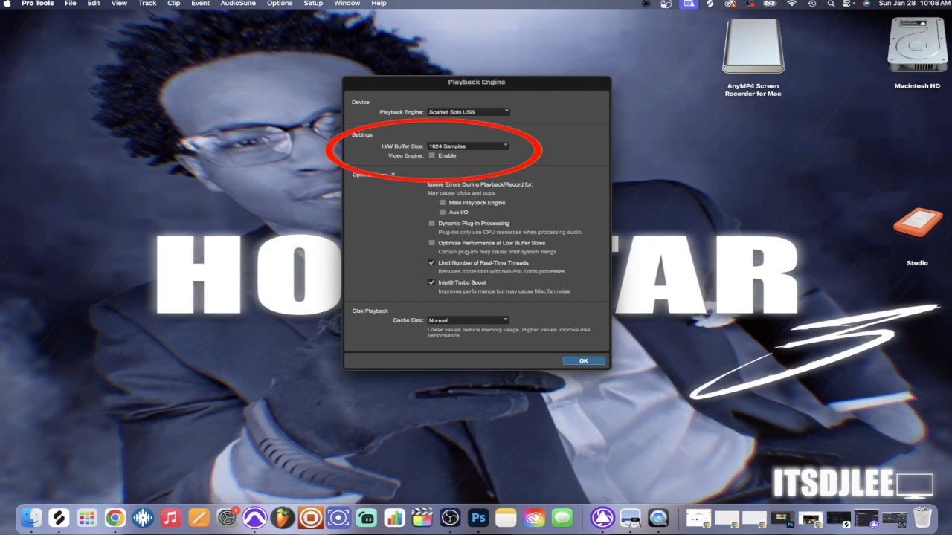
key(Return)
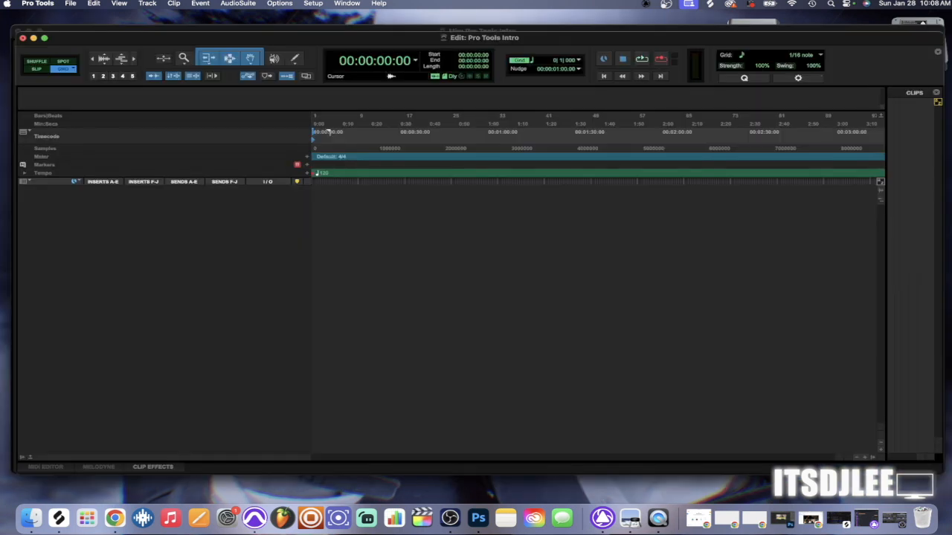
Start creating one new track, move the New Tracks dialog clear of the track area, and set the format to Stereo.
click(70, 3)
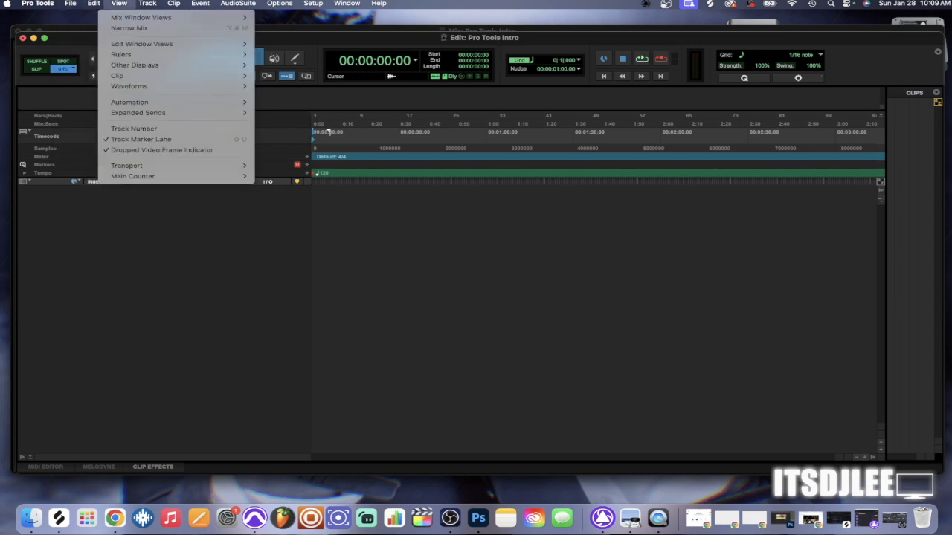
click(148, 18)
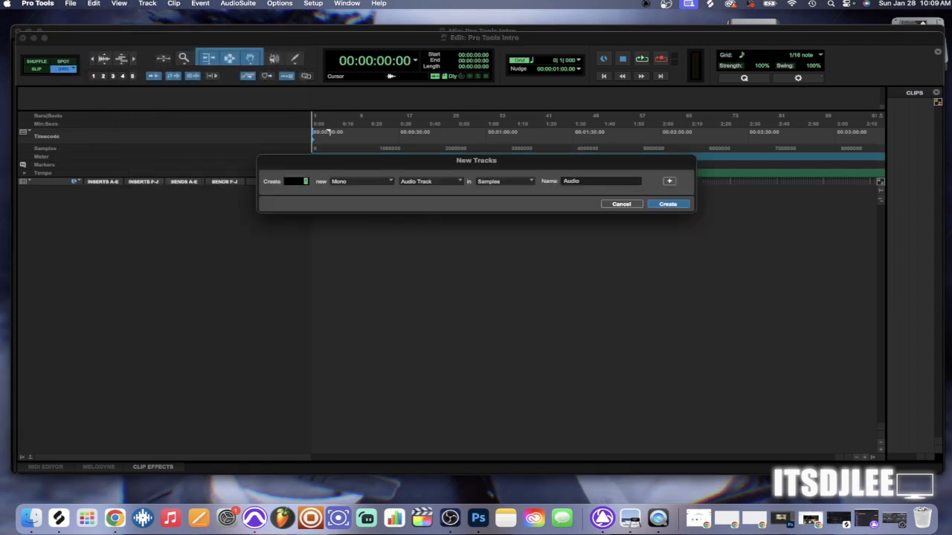
drag(476, 160, 387, 84)
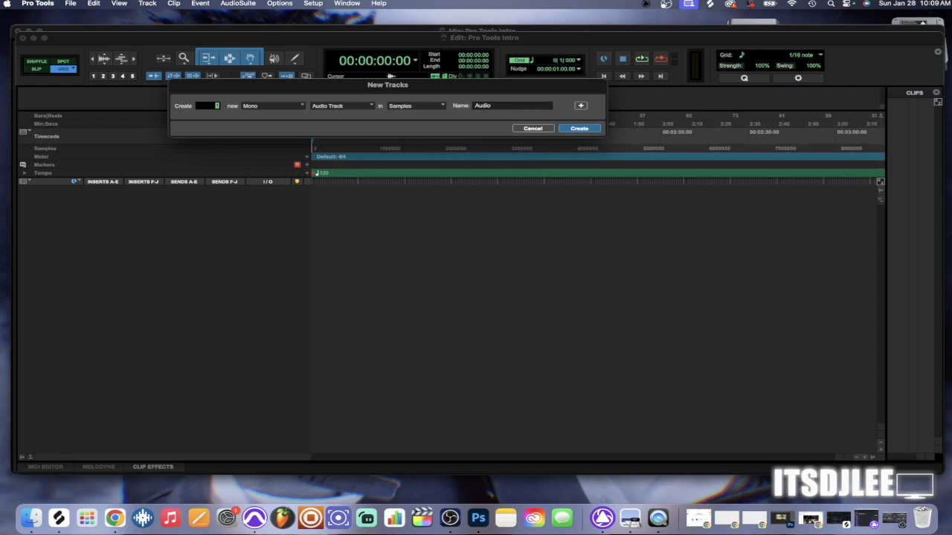
click(272, 106)
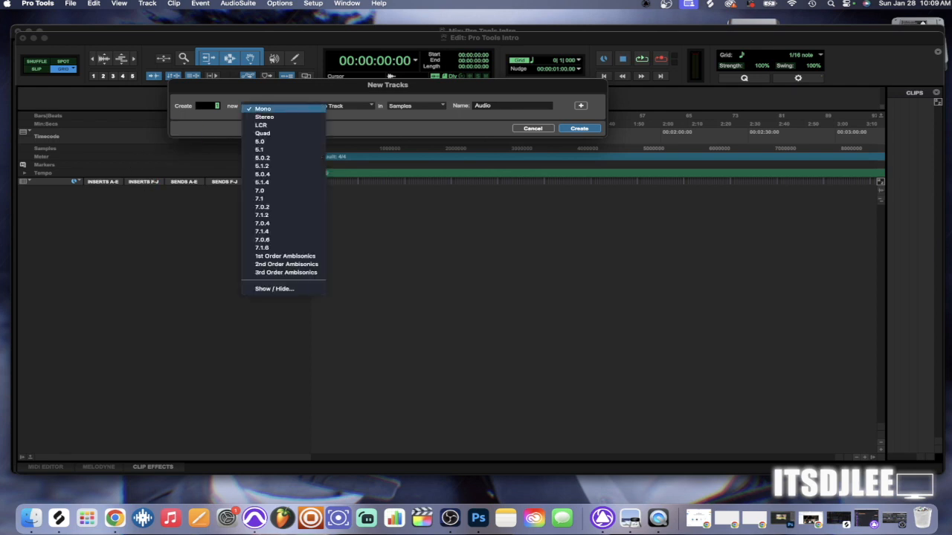
click(264, 117)
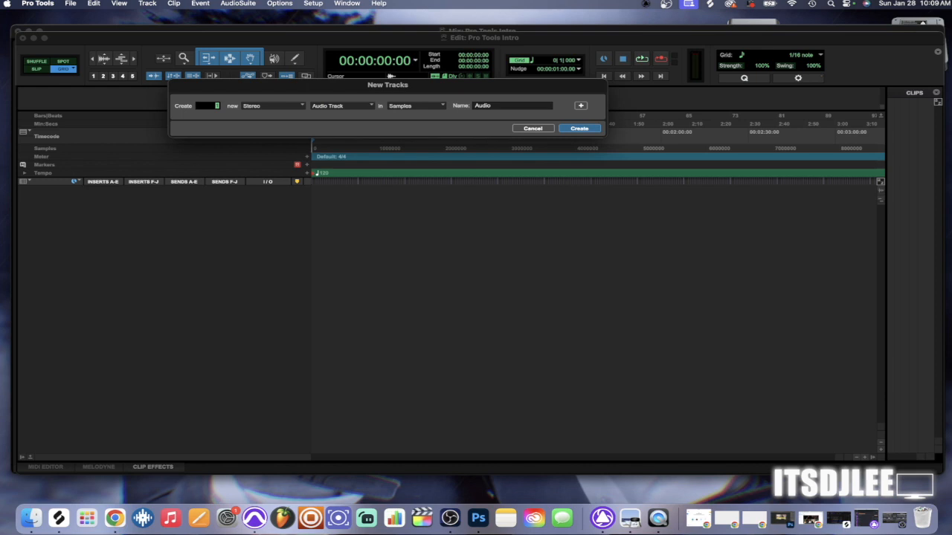
click(272, 105)
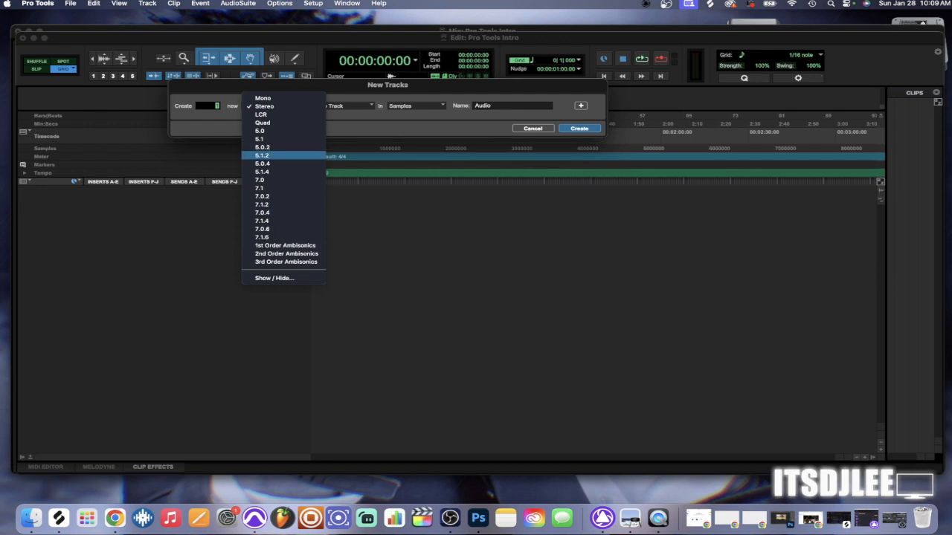
click(279, 87)
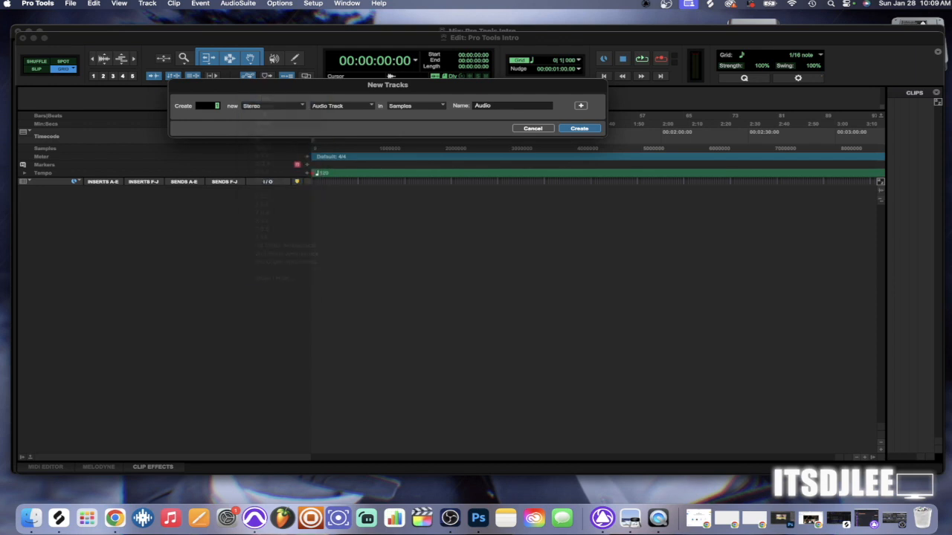
Make the new track a Master Fader in Samples named Master and create it.
click(340, 105)
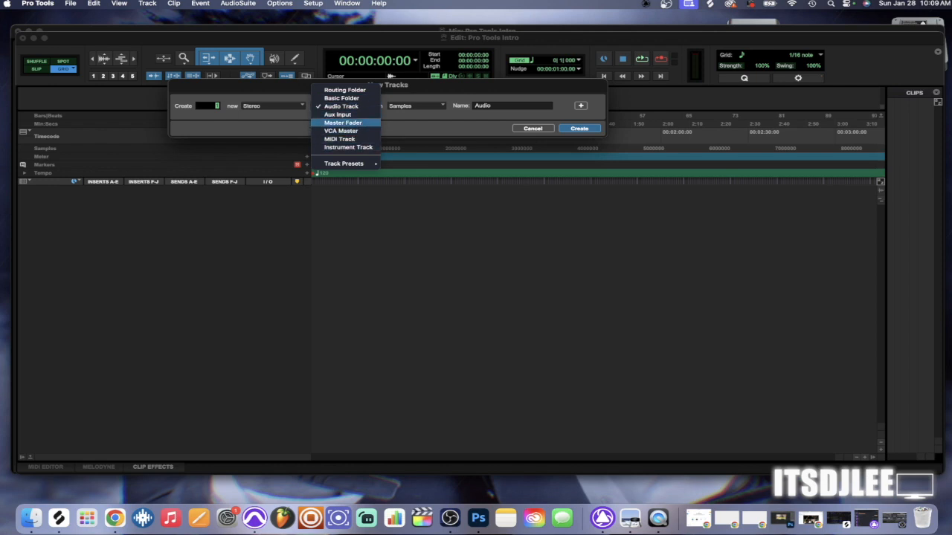
click(343, 122)
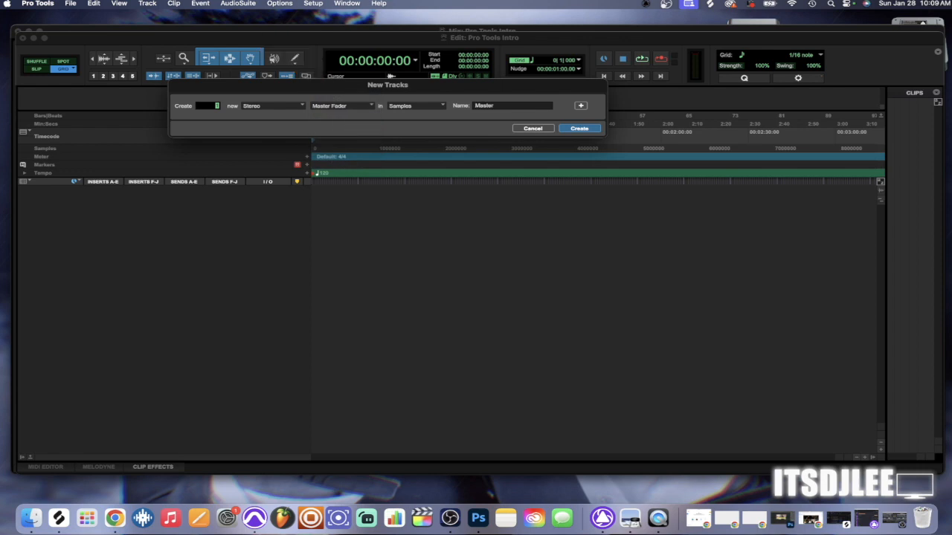
click(416, 106)
click(412, 109)
click(494, 105)
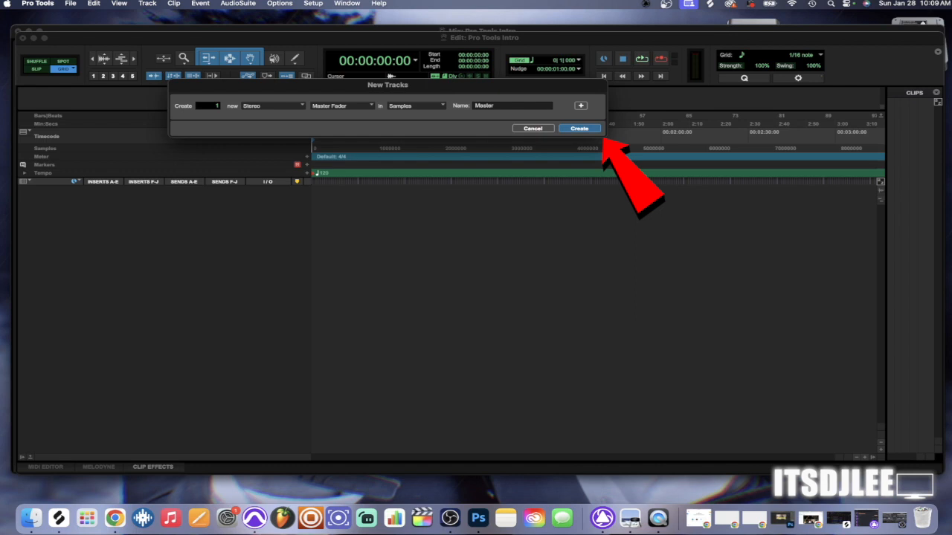
key(Return)
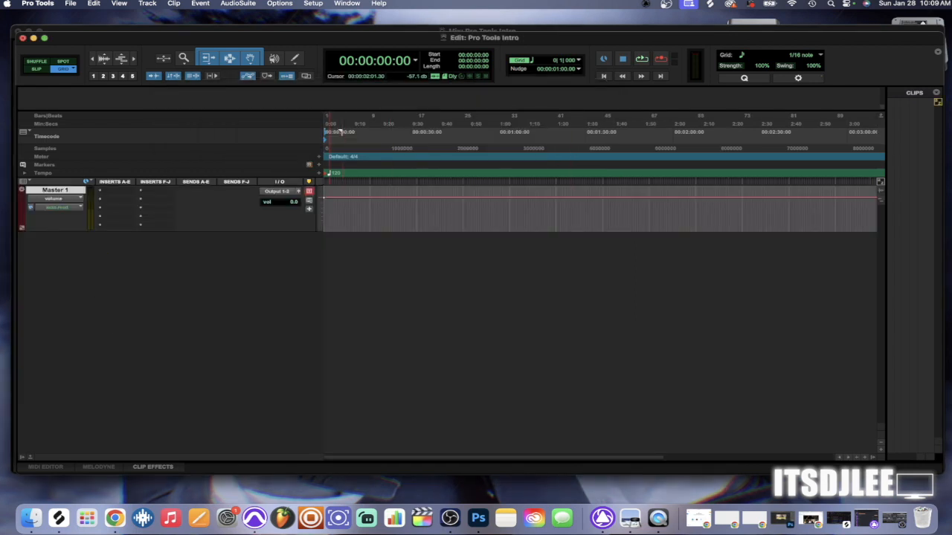
Alternate between the Mix and Edit windows to view the master fader in both, ending on the Edit window.
key(super+equal)
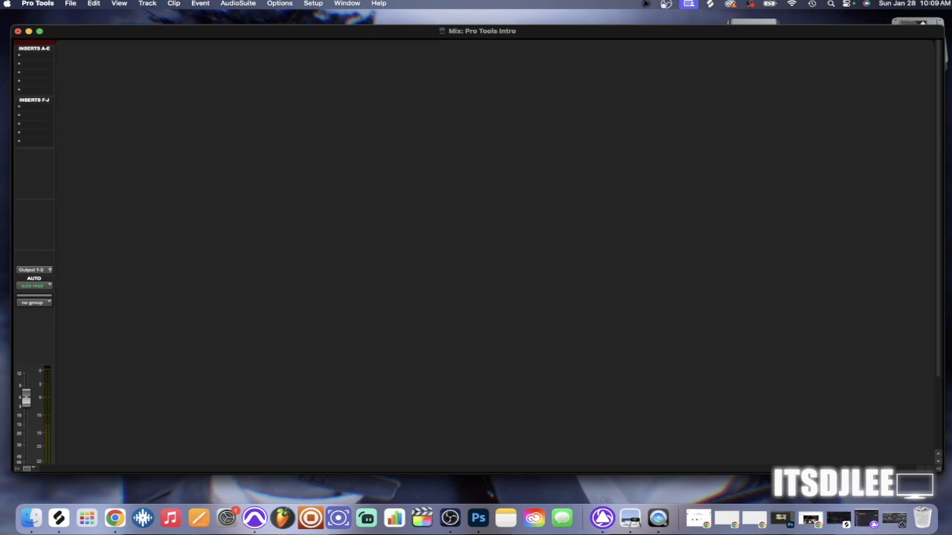
key(super+equal)
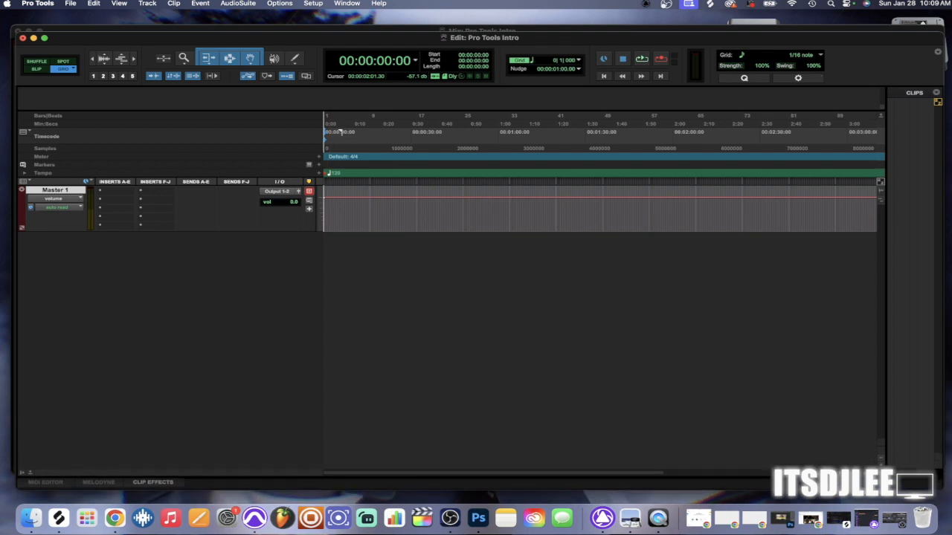
key(super+equal)
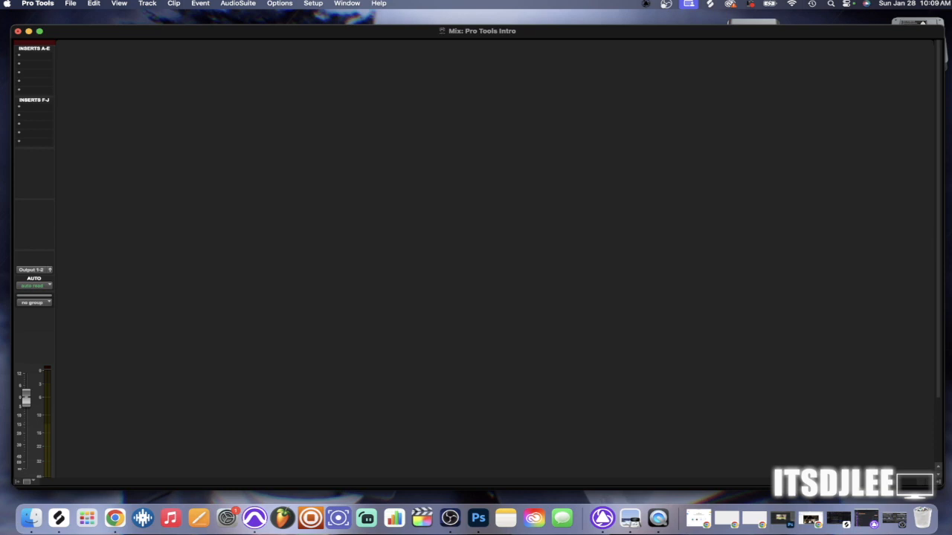
key(super+equal)
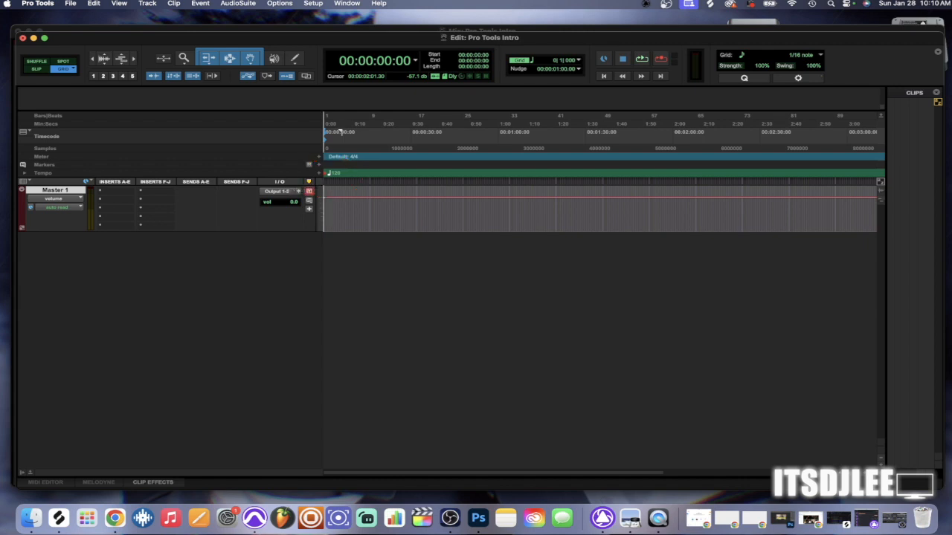
Switch to Splice, reposition its window, and preview the loop KA_DS_142_string_loop_tremolo_bills_Em.wav.
click(60, 518)
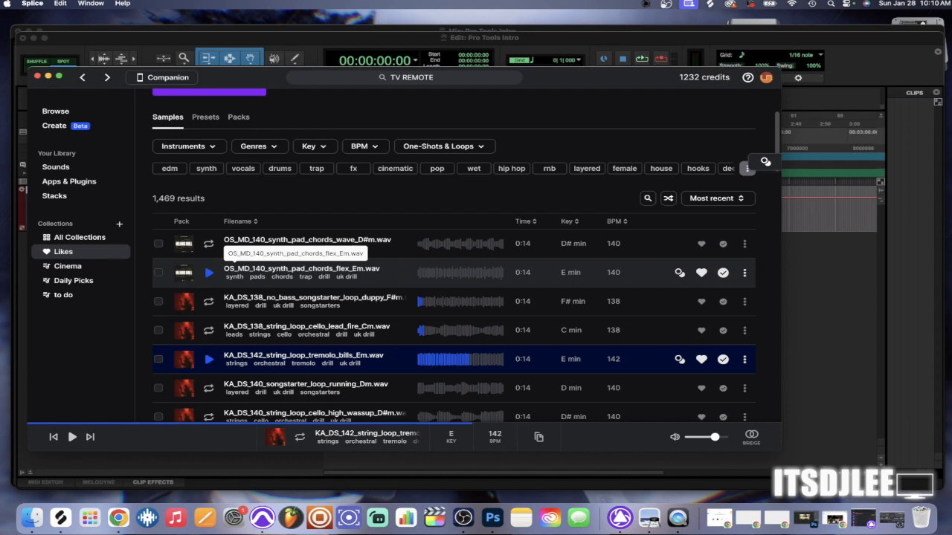
drag(257, 77, 420, 26)
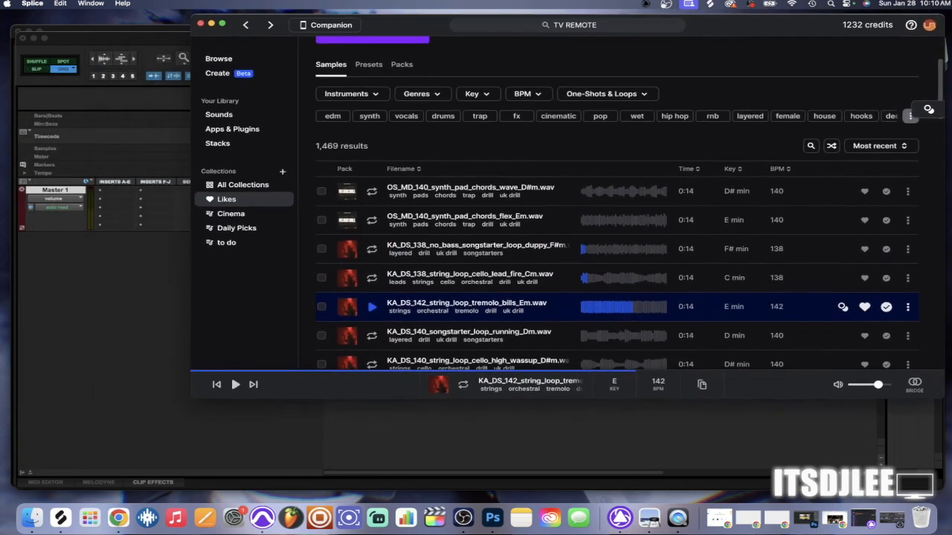
drag(549, 306, 528, 328)
click(371, 307)
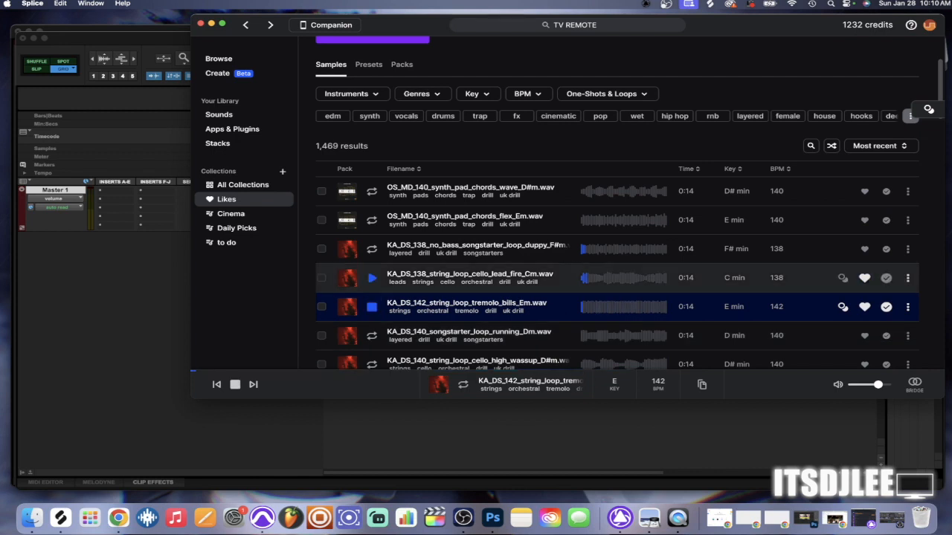
key(space)
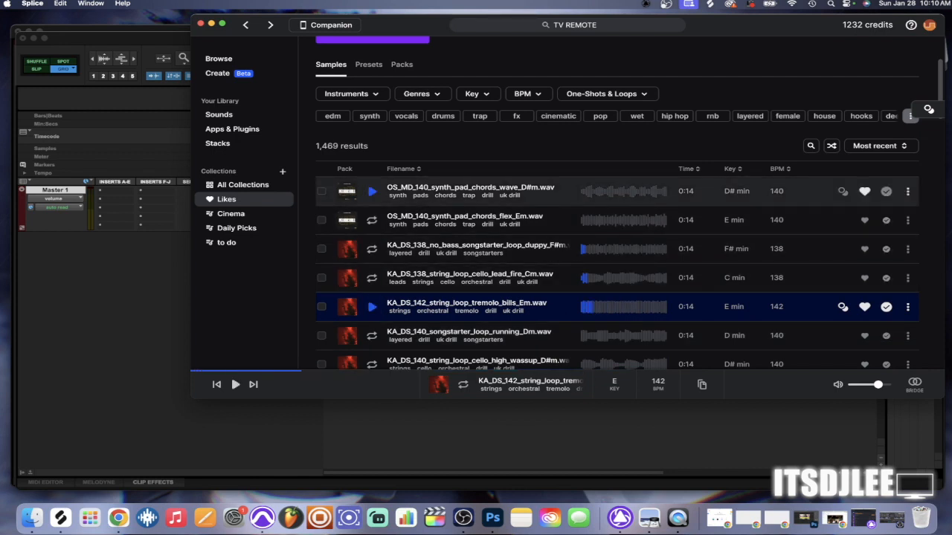
drag(409, 25, 238, 23)
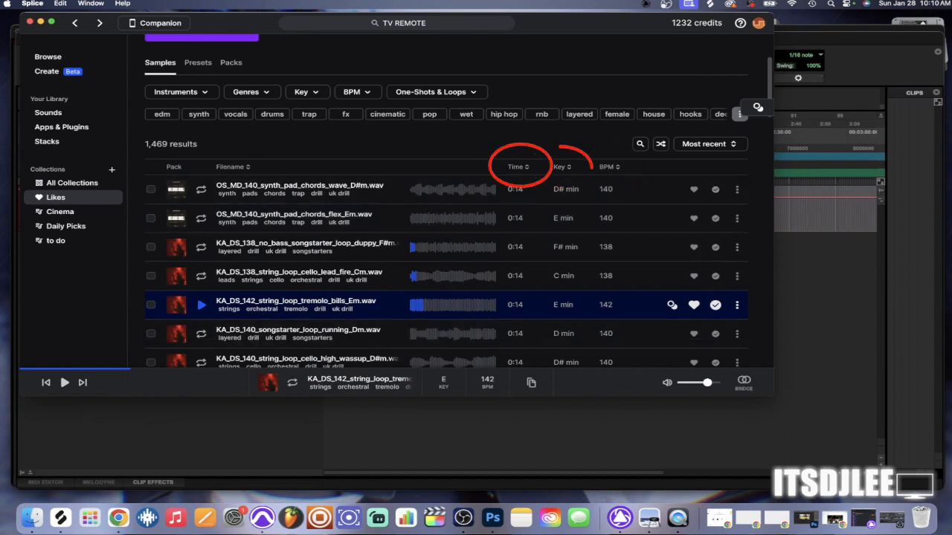
Import the KA_DS_142 string loop from Splice into the Pro Tools session as a new track and move its clip to the session start.
drag(442, 306, 435, 407)
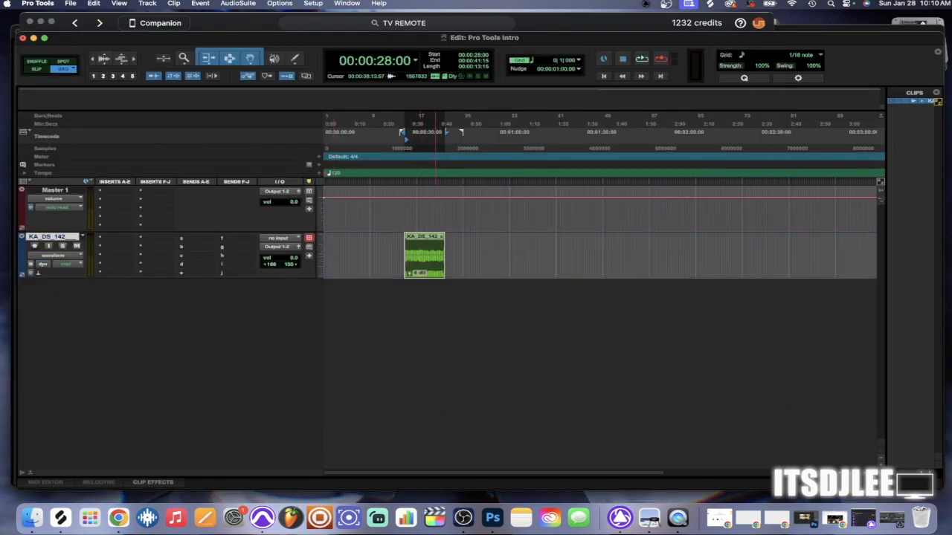
drag(427, 258, 345, 258)
Zoom the timeline in and out around the loop clip, ending with the whole clip in view.
key(super+bracketright)
key(super+bracketright)
key(super+bracketright)
key(super+bracketright)
key(super+bracketright)
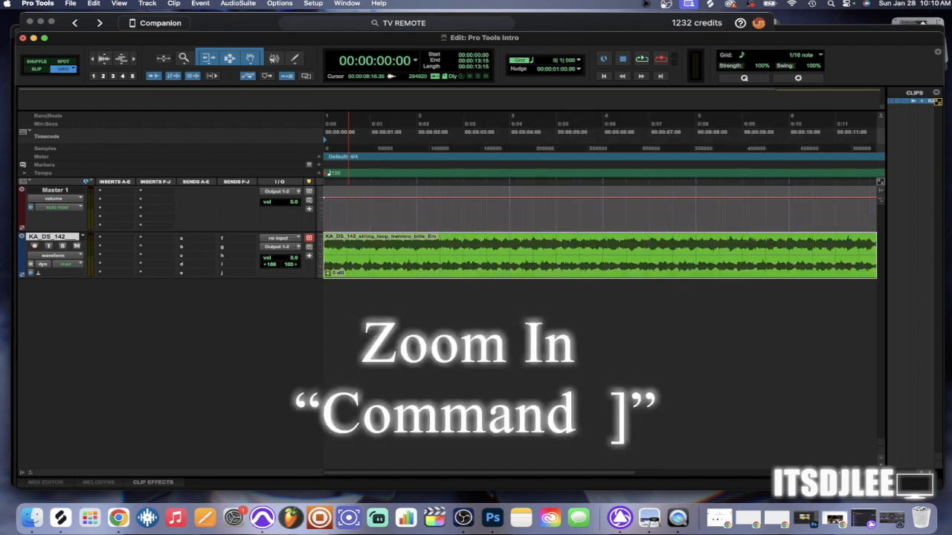
key(super+bracketleft)
key(super+bracketleft)
key(super+bracketright)
key(super+bracketleft)
key(super+bracketleft)
key(super+bracketleft)
key(super+bracketleft)
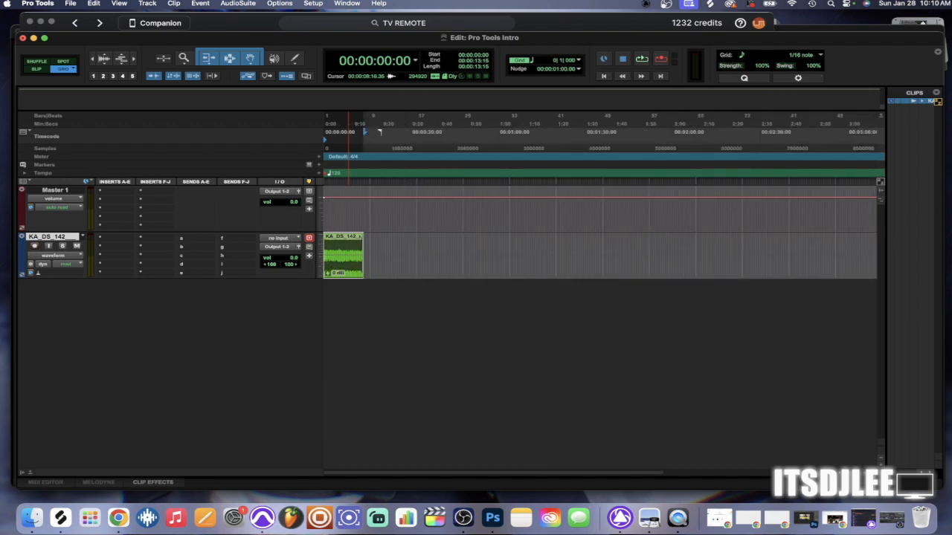
key(super+bracketright)
key(super+bracketright)
key(super+bracketright)
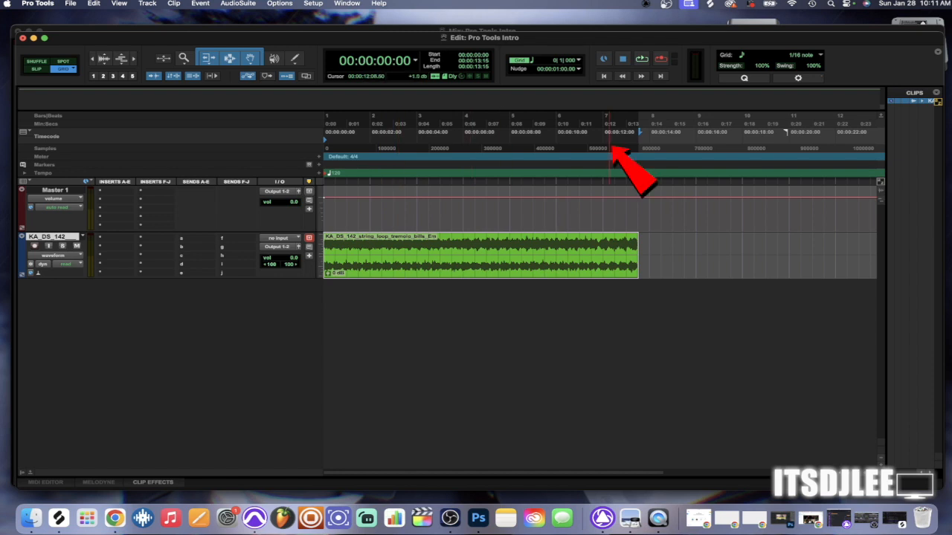
Try a 142 BPM tempo change at 00:00:12:00 and remove its tempo marker.
click(603, 134)
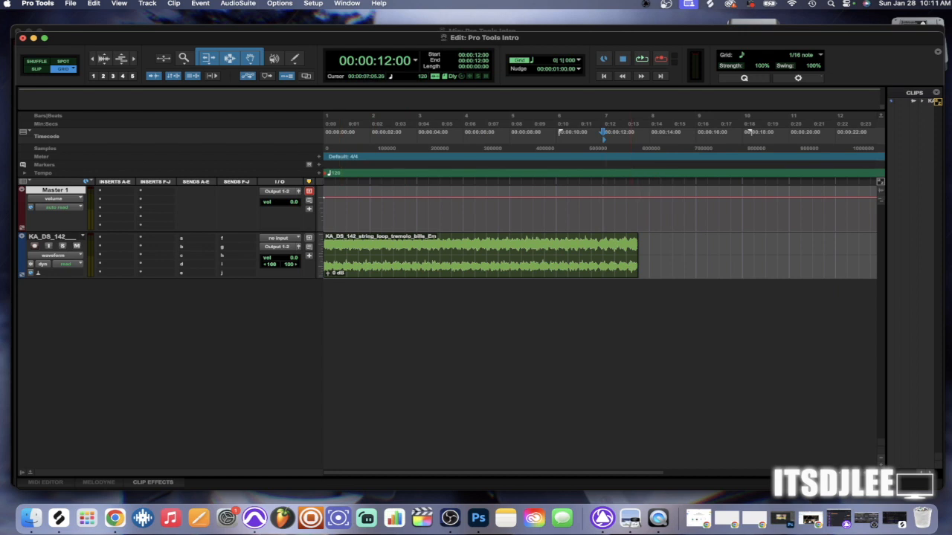
click(319, 173)
text(142)
key(Return)
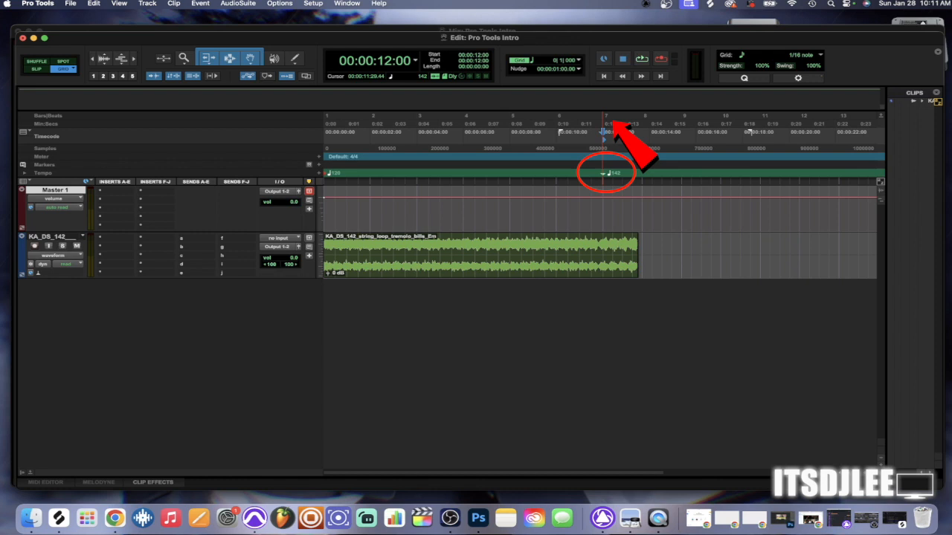
alt+click(604, 173)
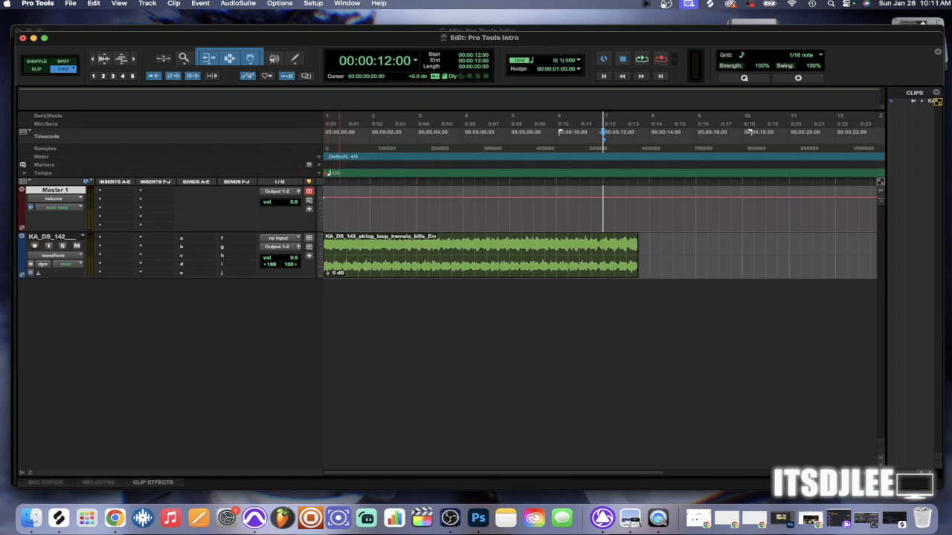
Return to the session start and set the tempo there to 142 BPM.
key(Return)
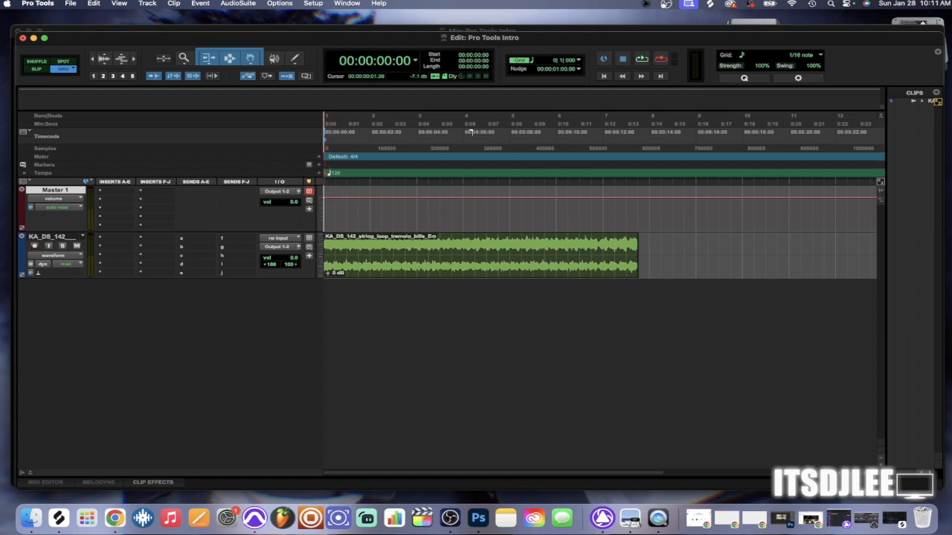
click(319, 174)
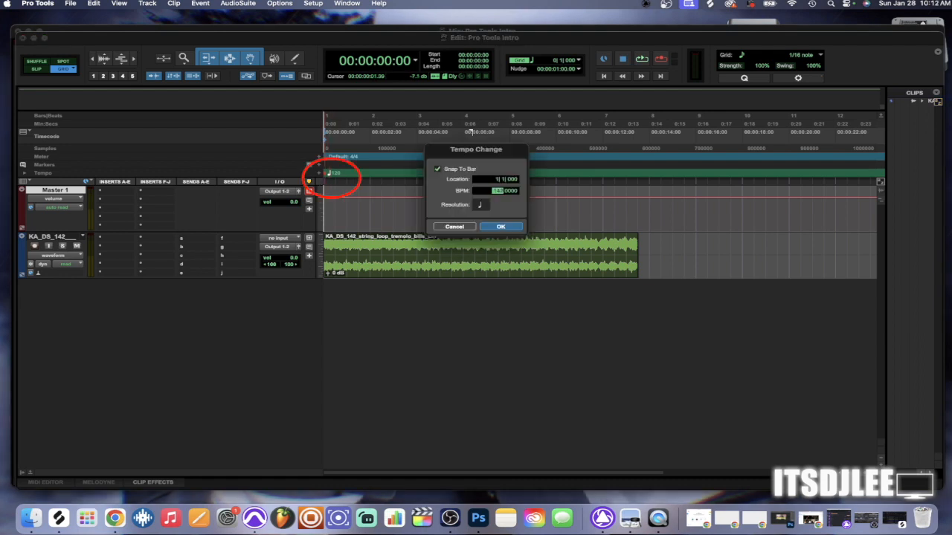
key(Return)
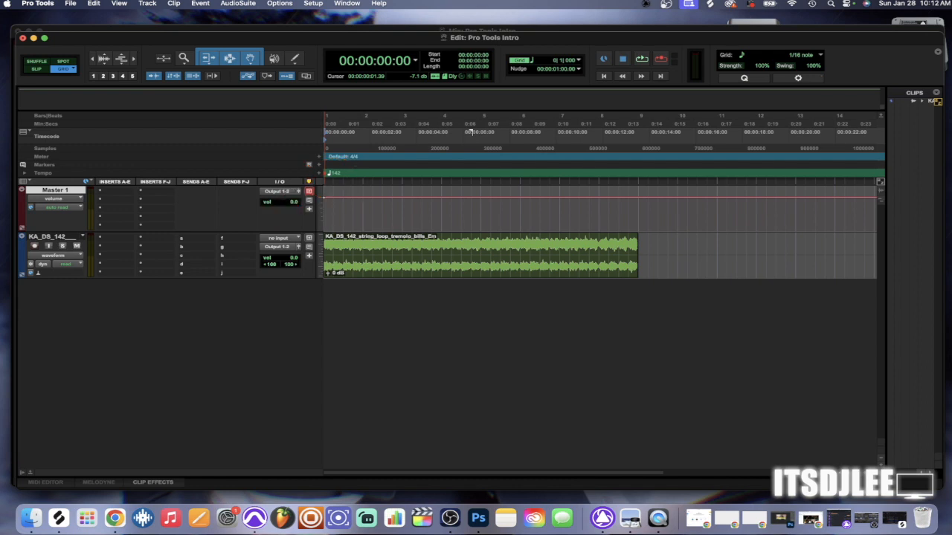
Try tapping in a tempo by hand in a new tempo change at the session start, and dismiss the dialog.
click(319, 172)
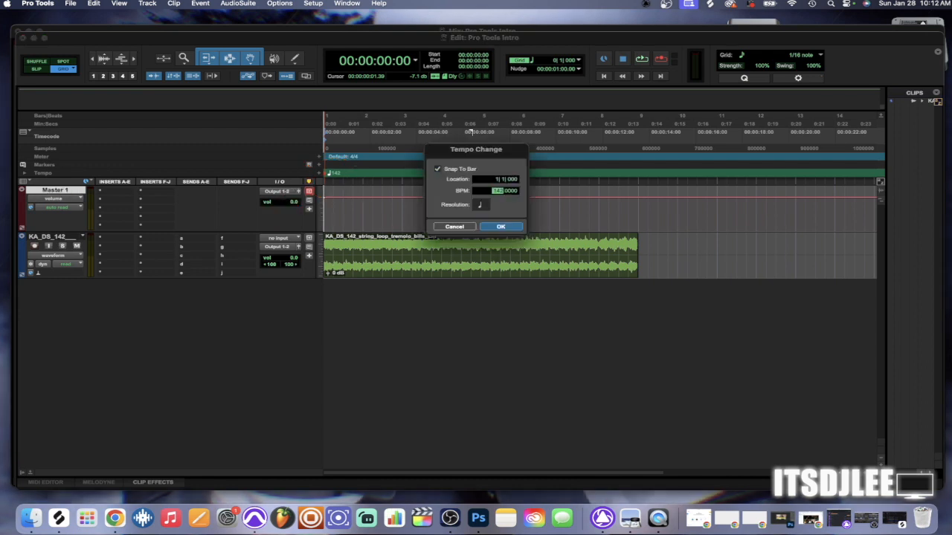
key(t)
key(t)
key(t)
key(t)
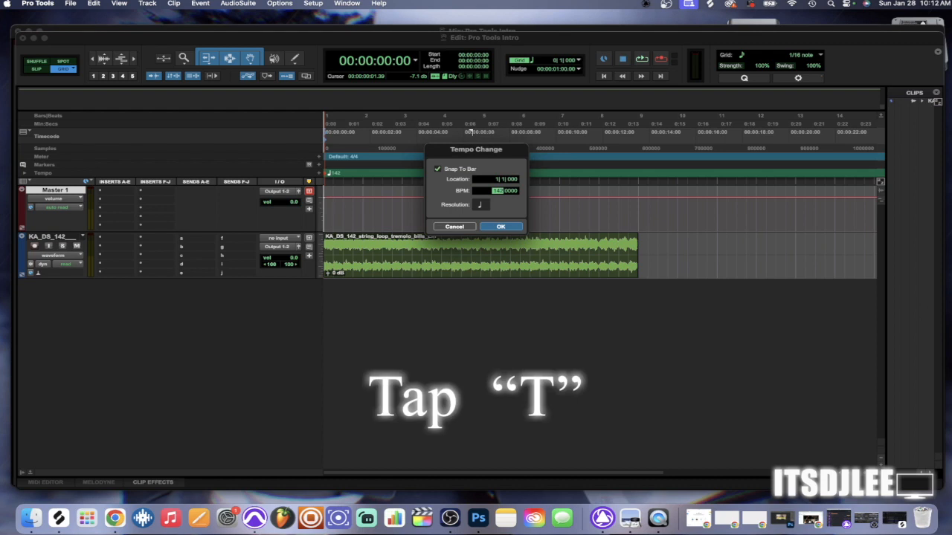
key(t)
key(t)
key(t)
key(t)
key(t)
key(t)
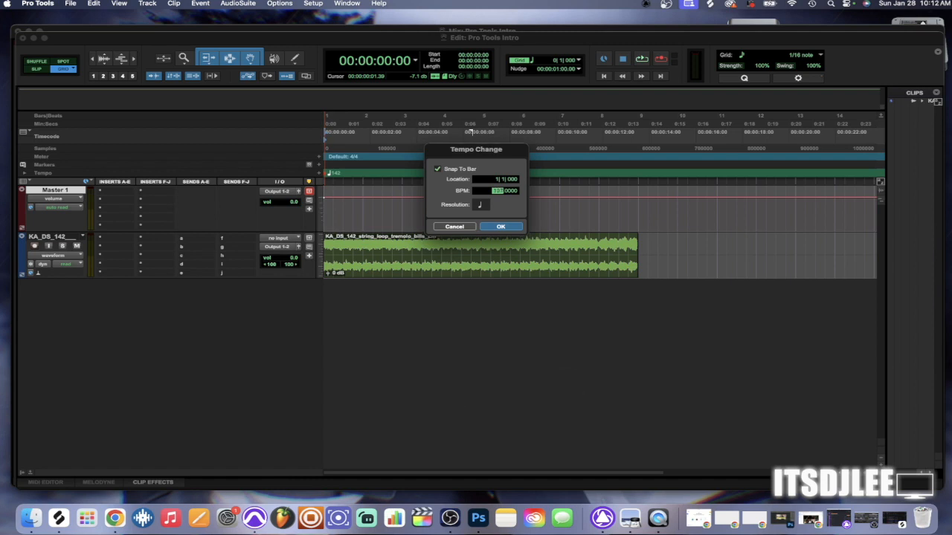
key(Return)
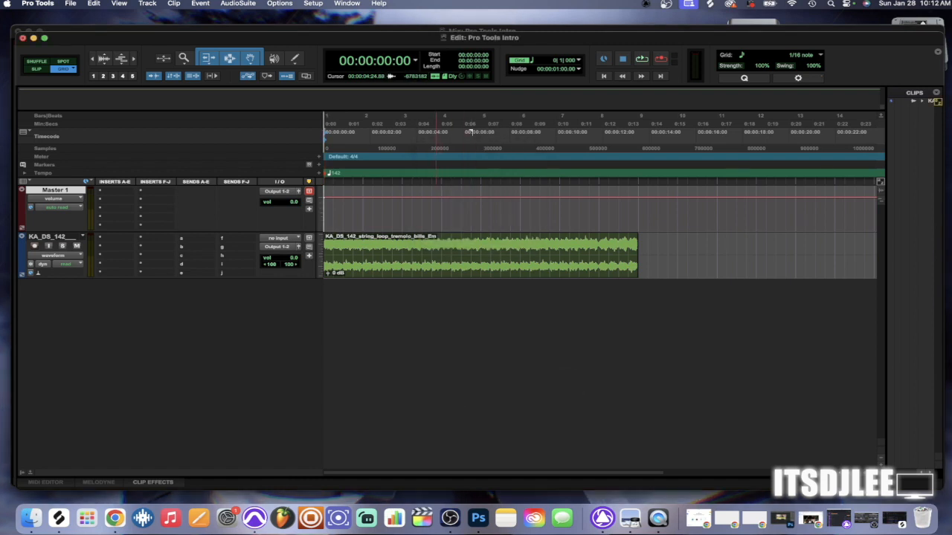
Select the string loop clip and play it back twice, stopping each time.
click(437, 269)
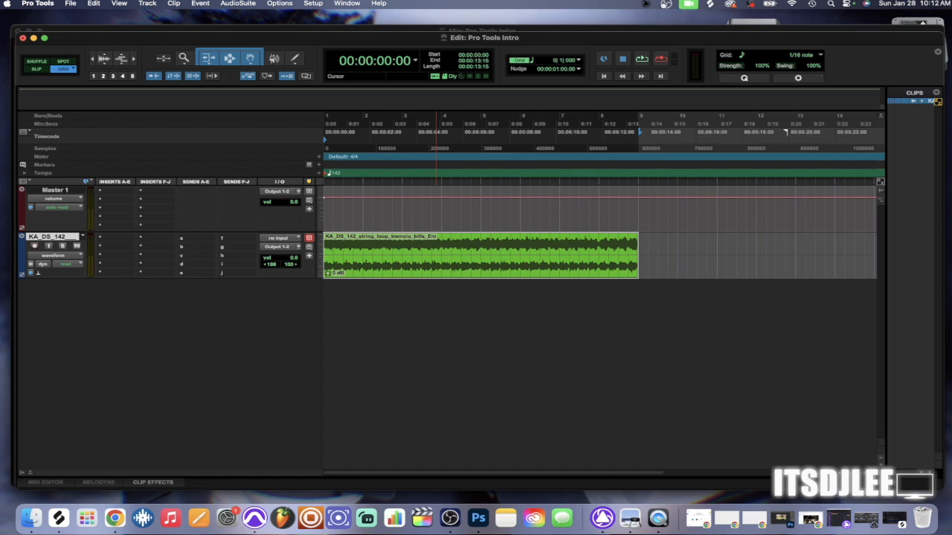
key(space)
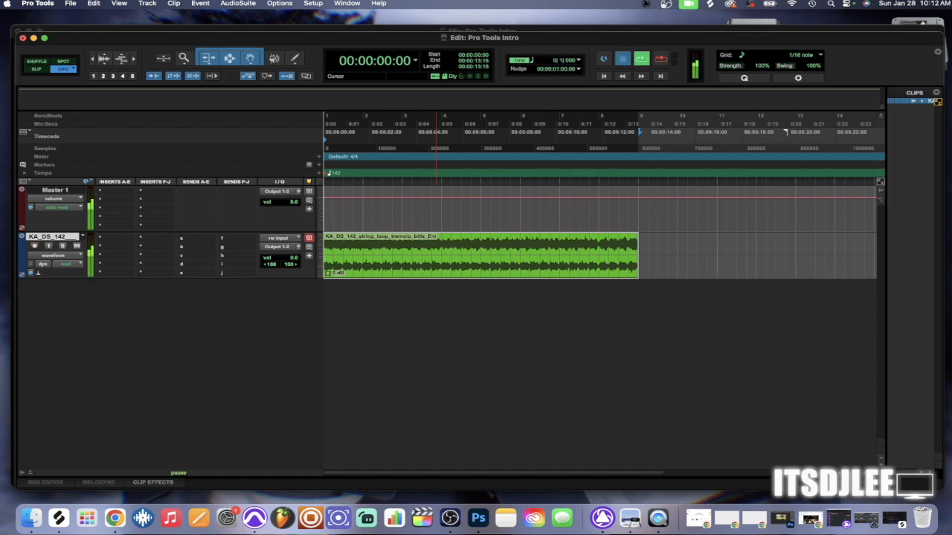
key(space)
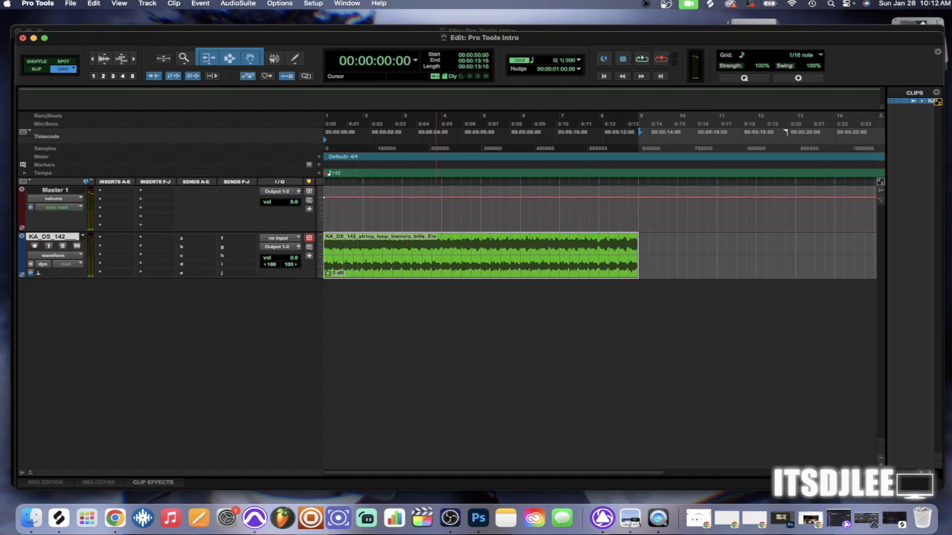
key(space)
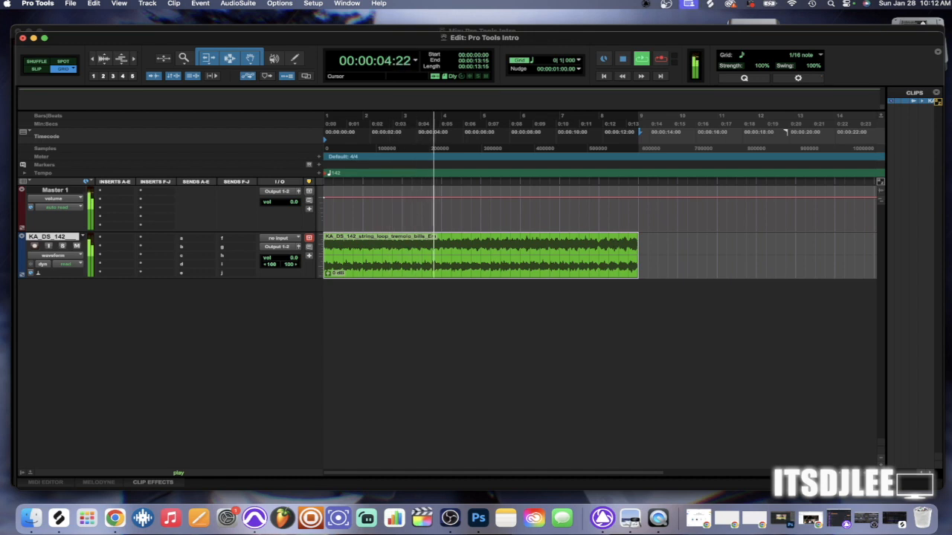
key(space)
Play back a selected range from 00:00:06:22 to 00:00:08:13 on the master track, and place the cursor at 00:00:02:03.
drag(481, 195, 521, 219)
key(space)
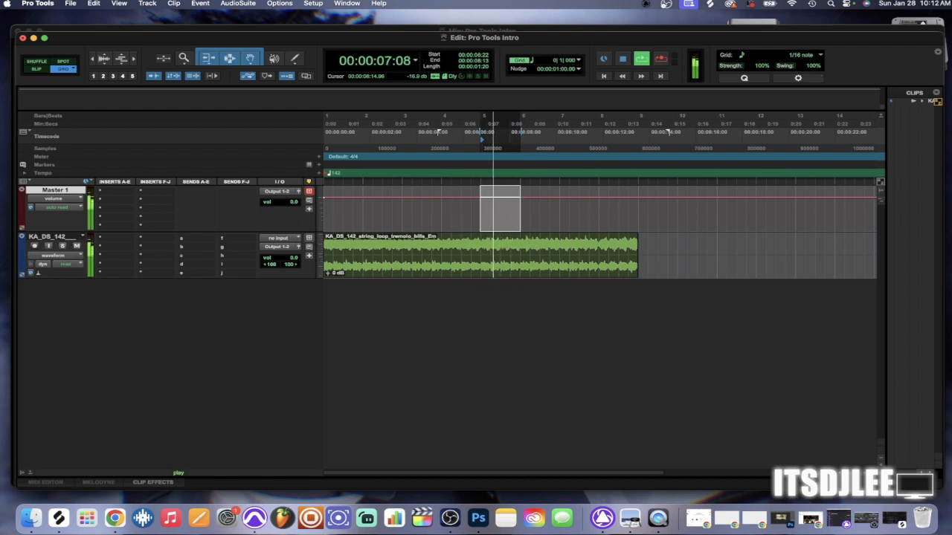
key(space)
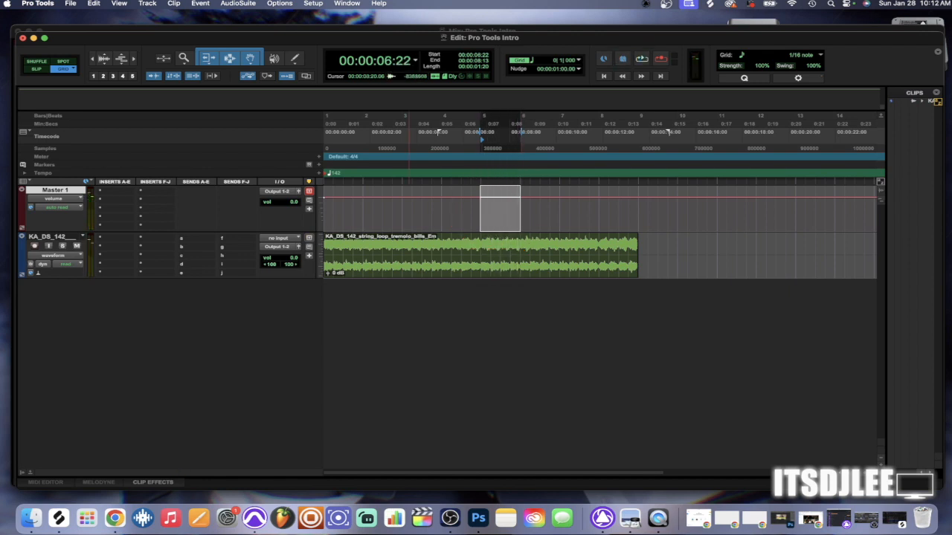
click(373, 133)
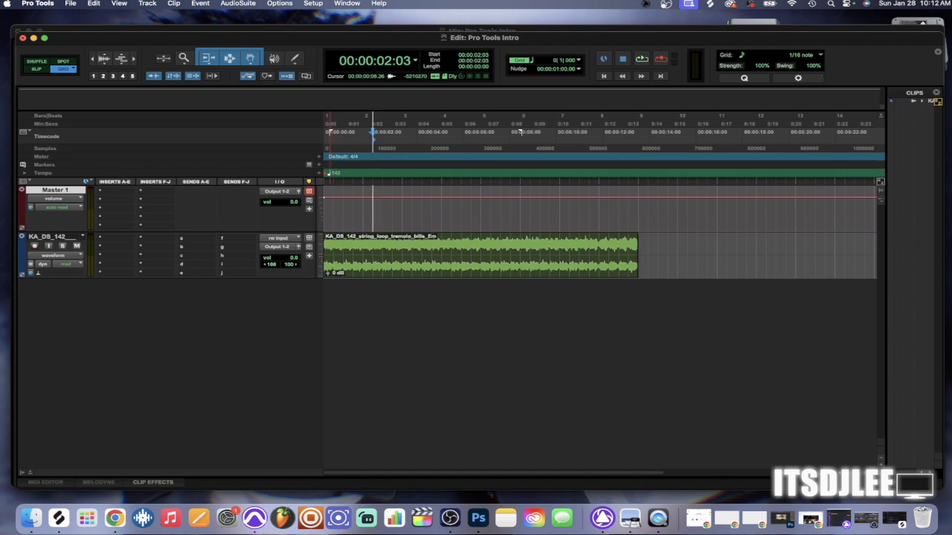
Select the string loop clip and zoom in on its waveform and back out to inspect the bar divisions.
drag(328, 273, 328, 272)
key(super+z)
key(super+a)
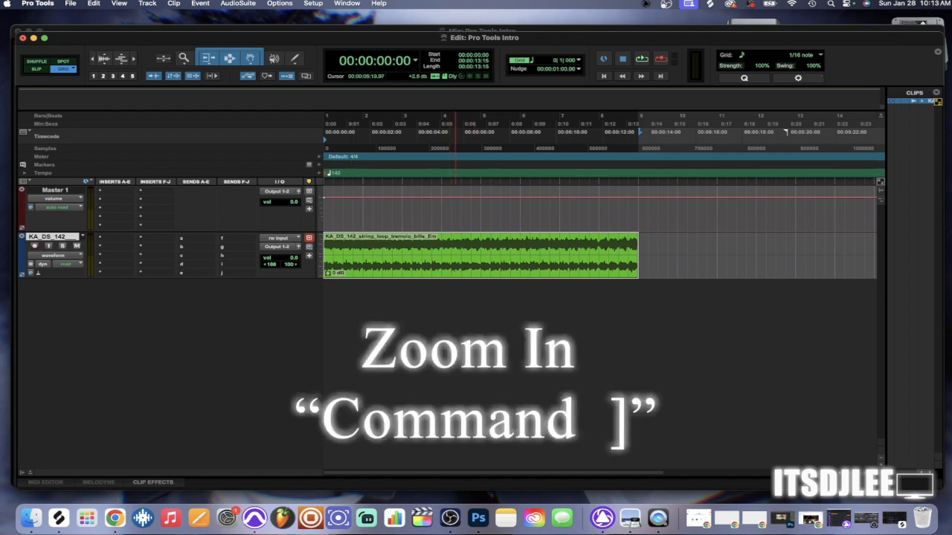
key(super+bracketright)
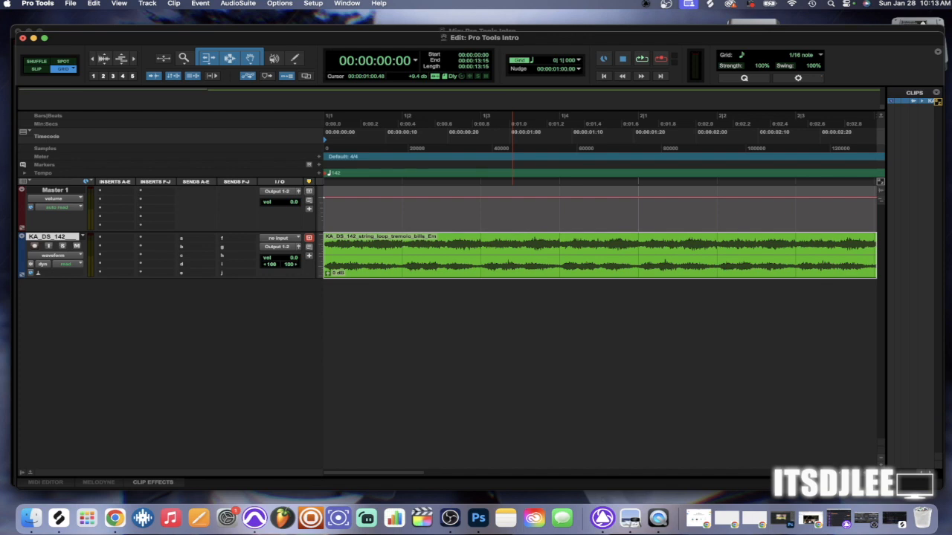
key(super+bracketleft)
key(super+bracketleft)
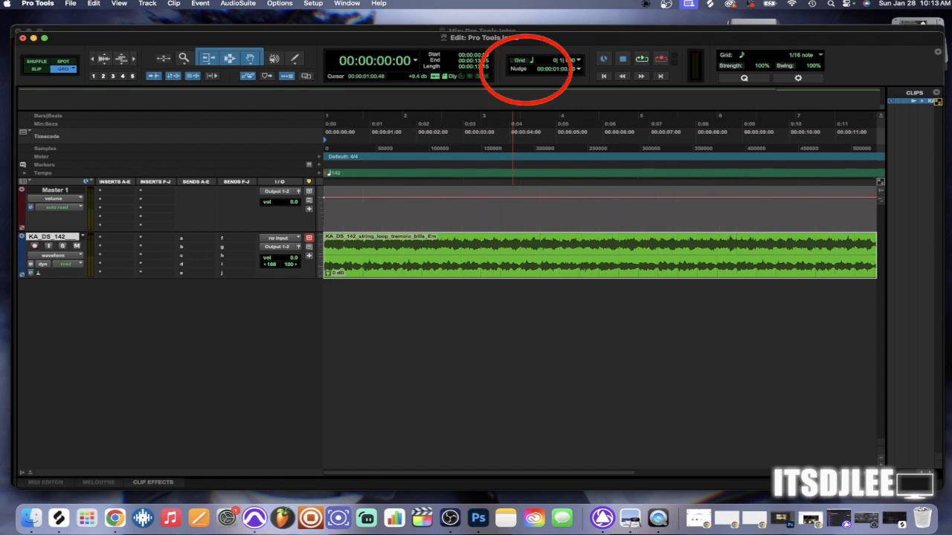
Show the grid lines and switch the grid value to 1/2 note, 1/4 note, and finally 1/16 note.
click(519, 60)
click(578, 60)
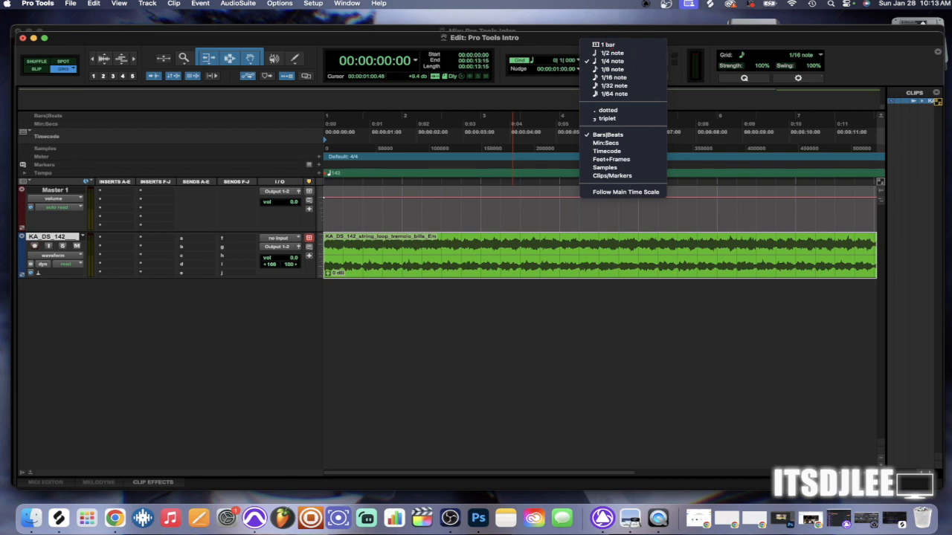
click(612, 52)
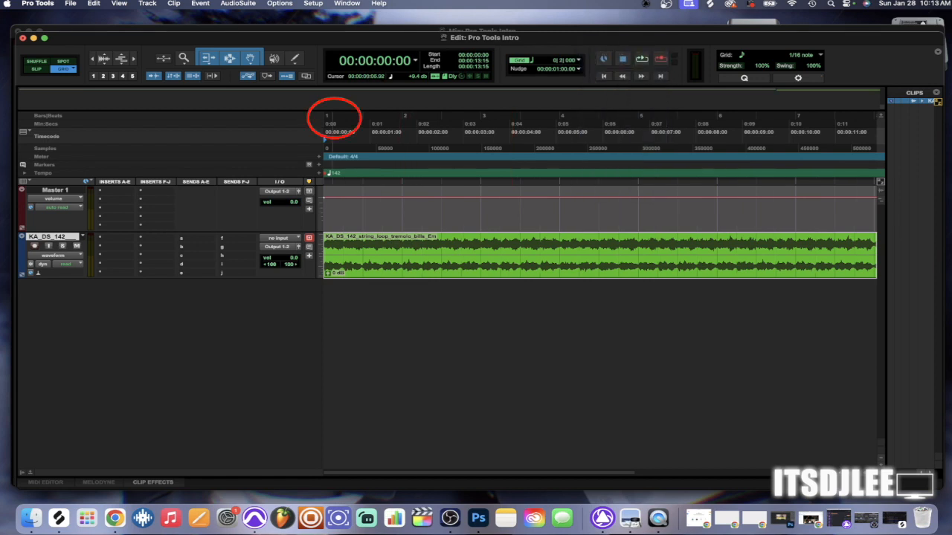
click(579, 60)
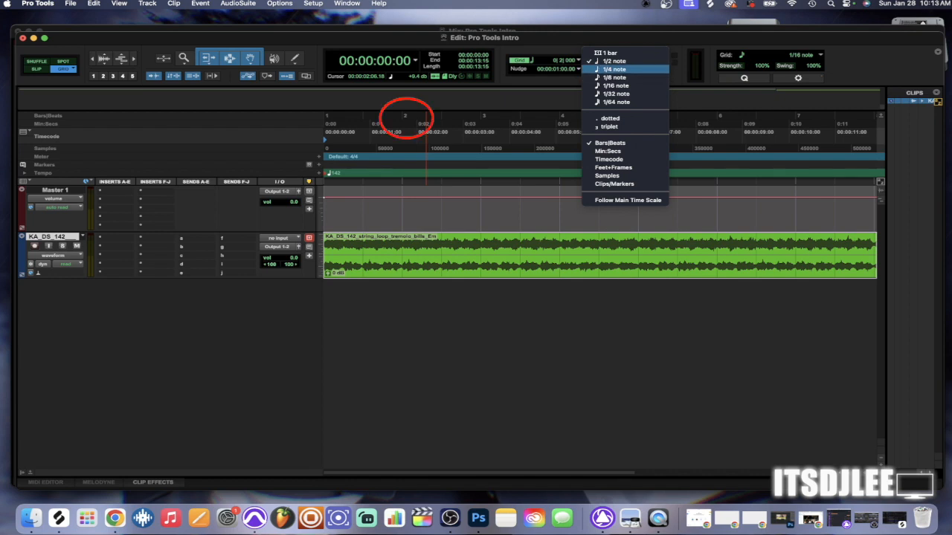
click(614, 69)
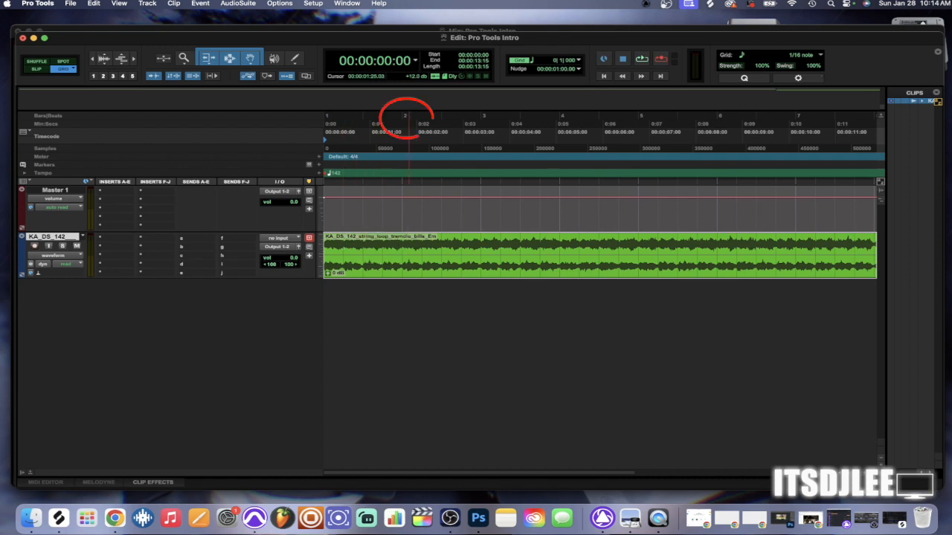
click(577, 60)
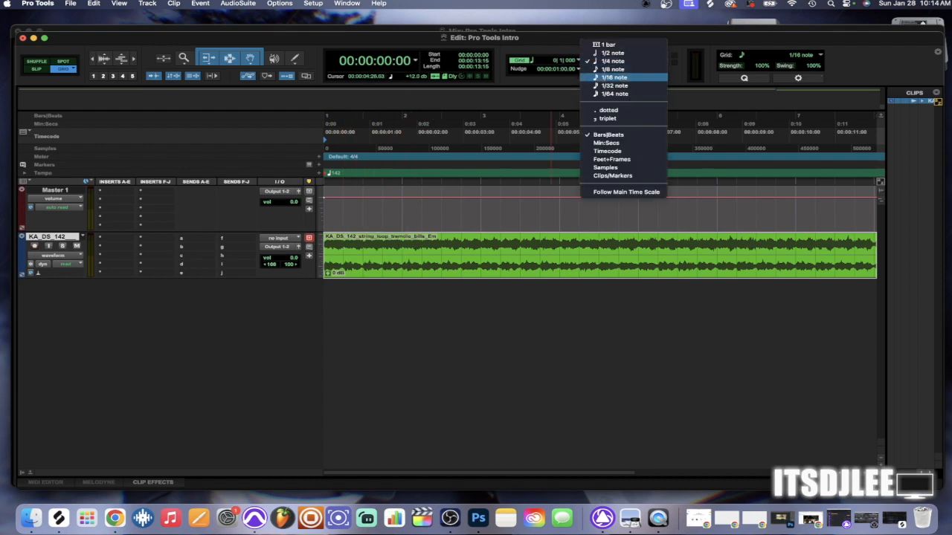
click(614, 77)
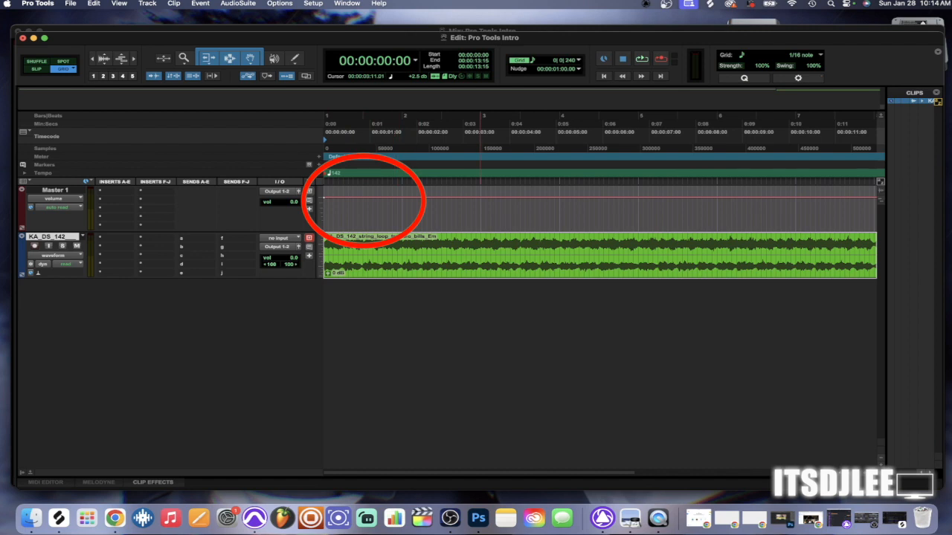
Set the grid value to 1/8 note and keep the Grid edit mode active.
click(578, 60)
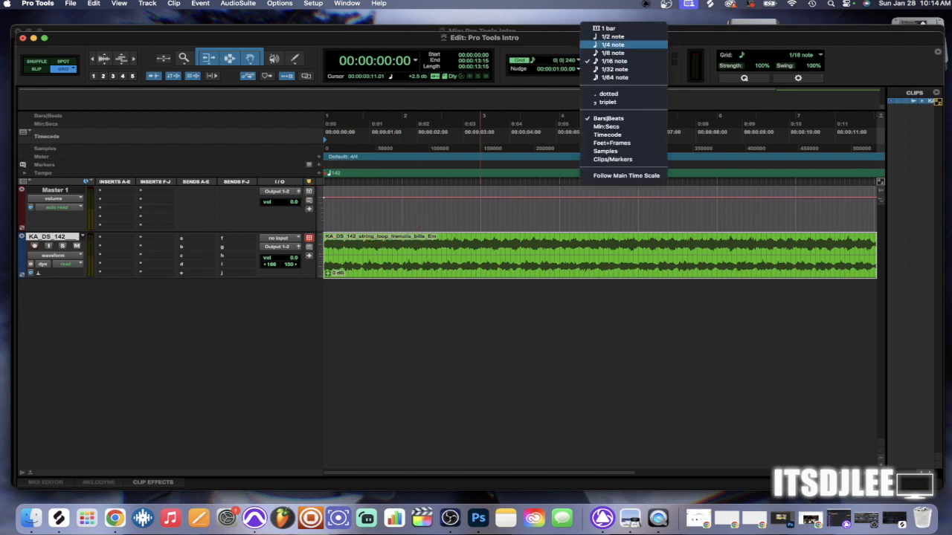
click(611, 43)
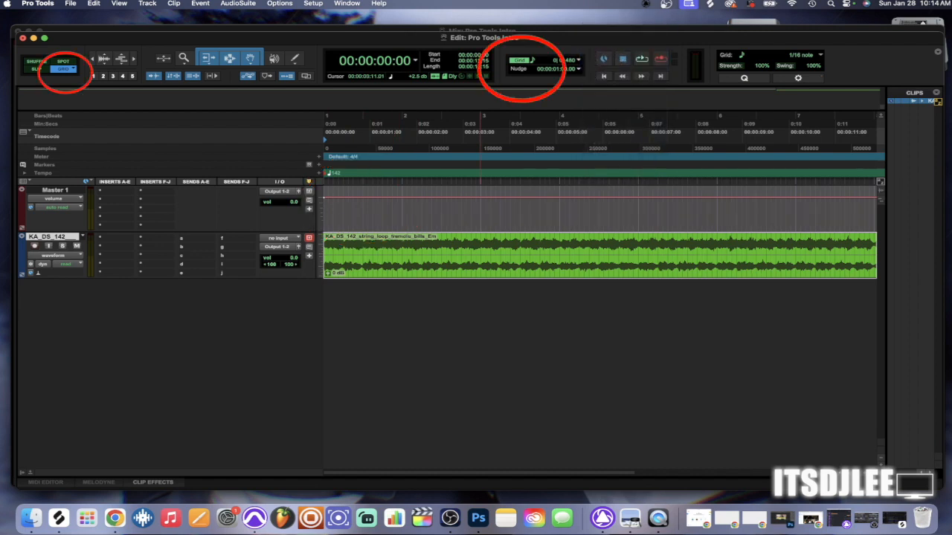
click(73, 68)
click(72, 68)
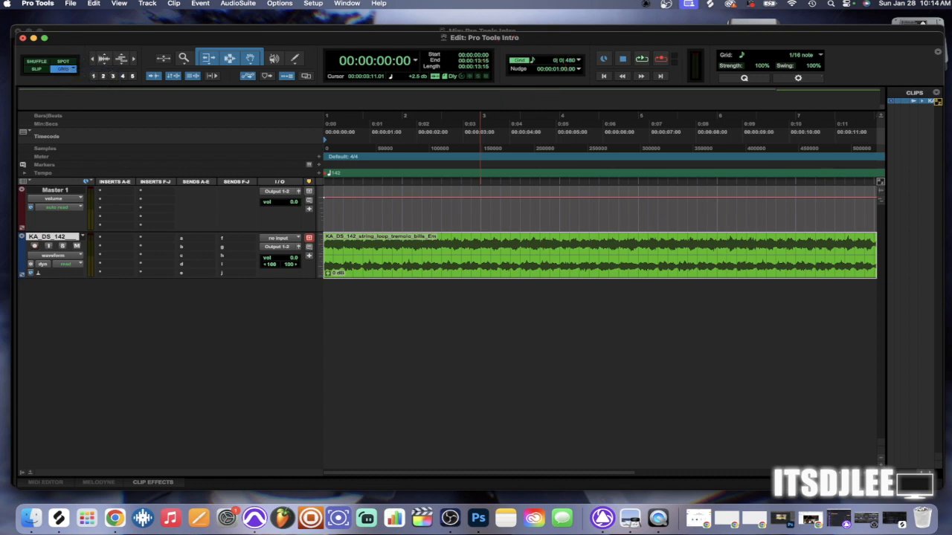
Switch to the Grabber tool and try to move the string loop clip earlier on its track.
drag(423, 265, 368, 266)
click(250, 58)
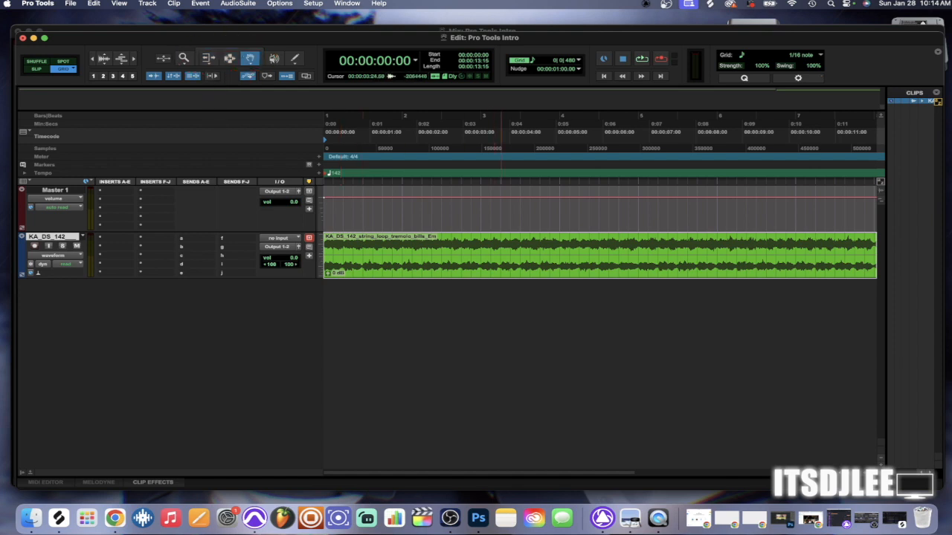
drag(455, 256, 333, 257)
Delete bar 2 of the string loop clip, from 00:00:01:20 to 00:00:03:11, using the Selector tool.
click(229, 59)
drag(402, 256, 480, 257)
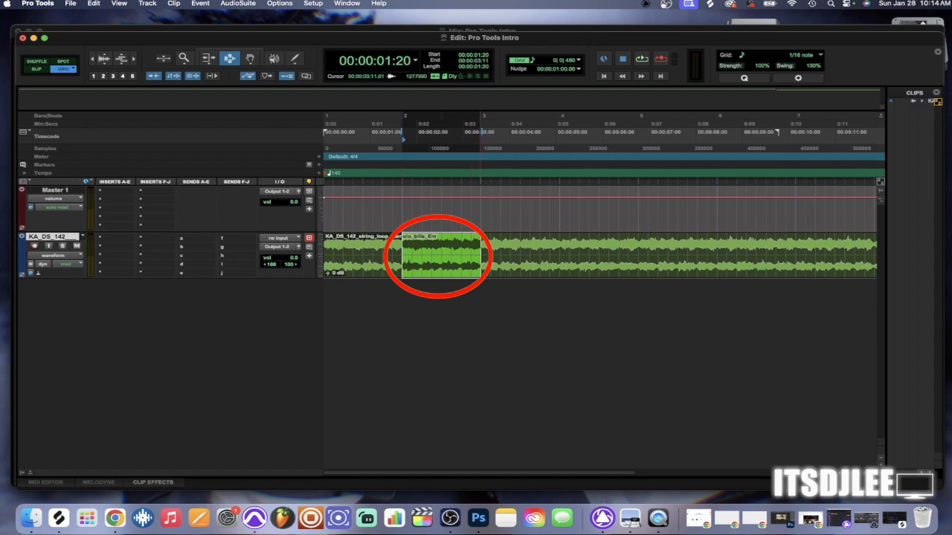
key(Delete)
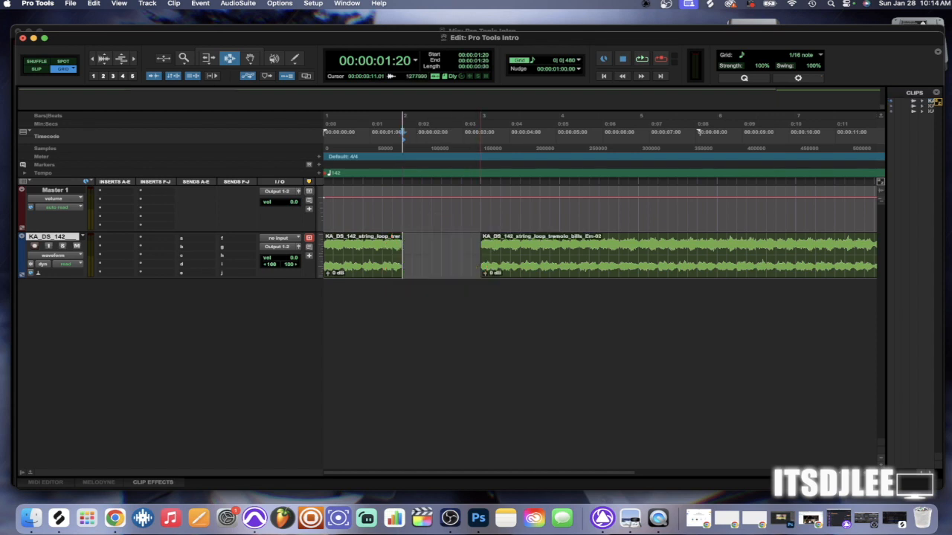
Undo, redo and again undo the bar 2 deletion, and place the cursor at 00:00:02:03 on the master track.
key(super+z)
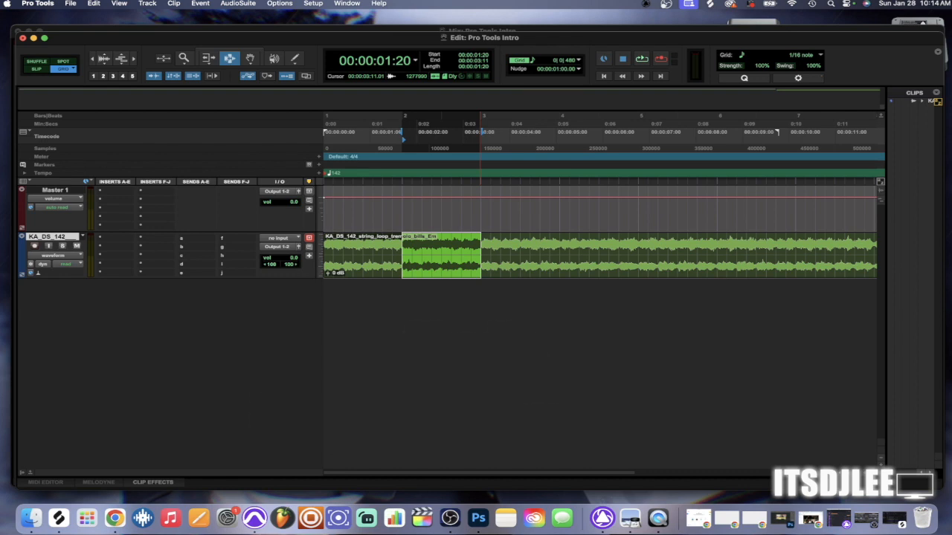
key(shift+super+z)
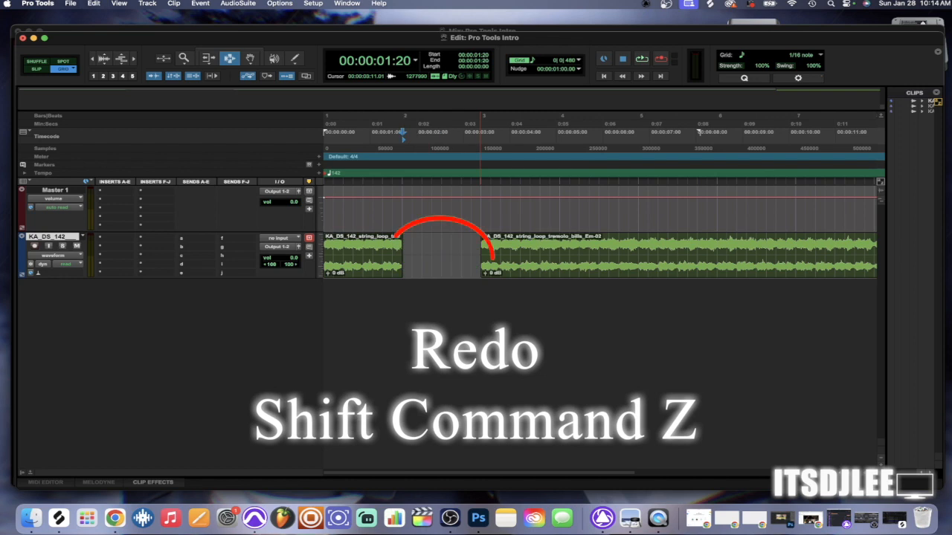
key(super+z)
click(422, 200)
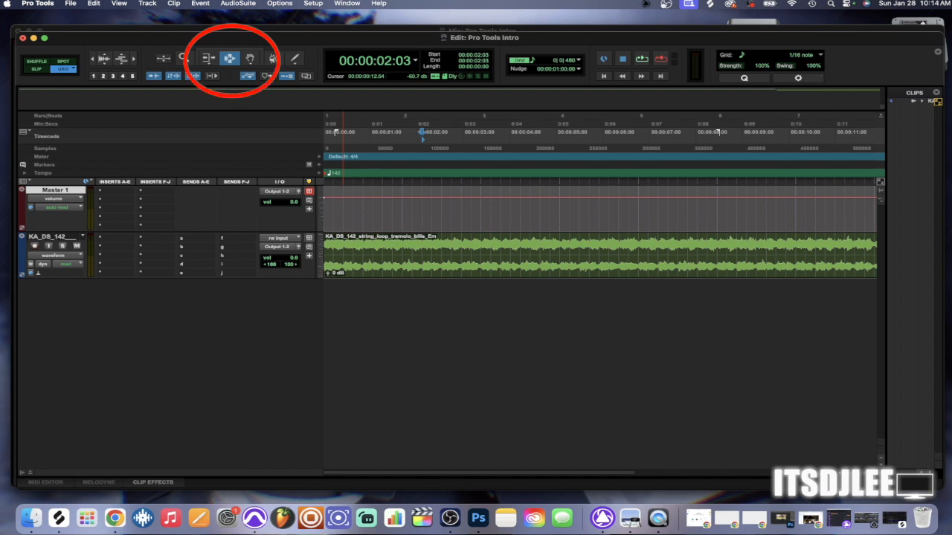
Try shortening the end of the string loop clip to 00:00:11:05 with the Trim tool.
key(Escape)
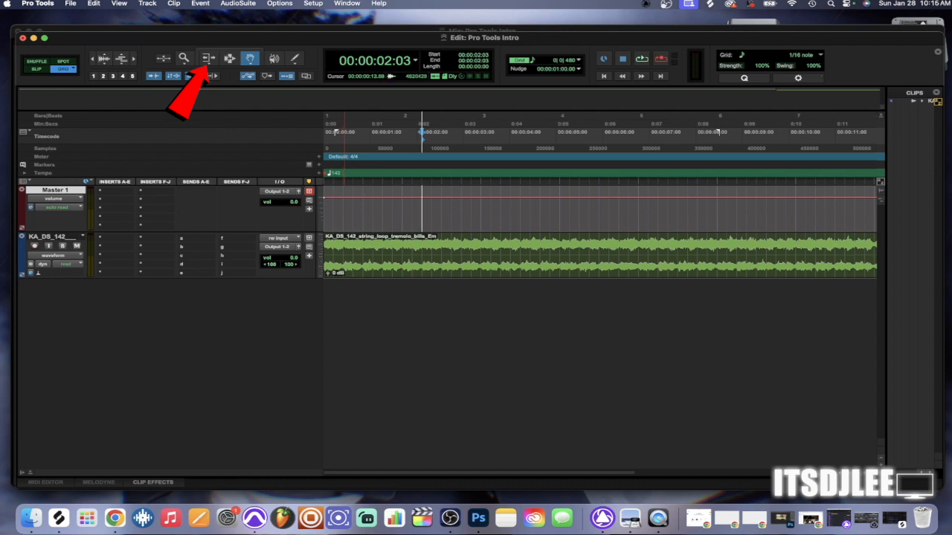
click(209, 58)
mouse_move(325, 256)
mouse_down()
mouse_move(372, 256)
mouse_move(325, 256)
mouse_up()
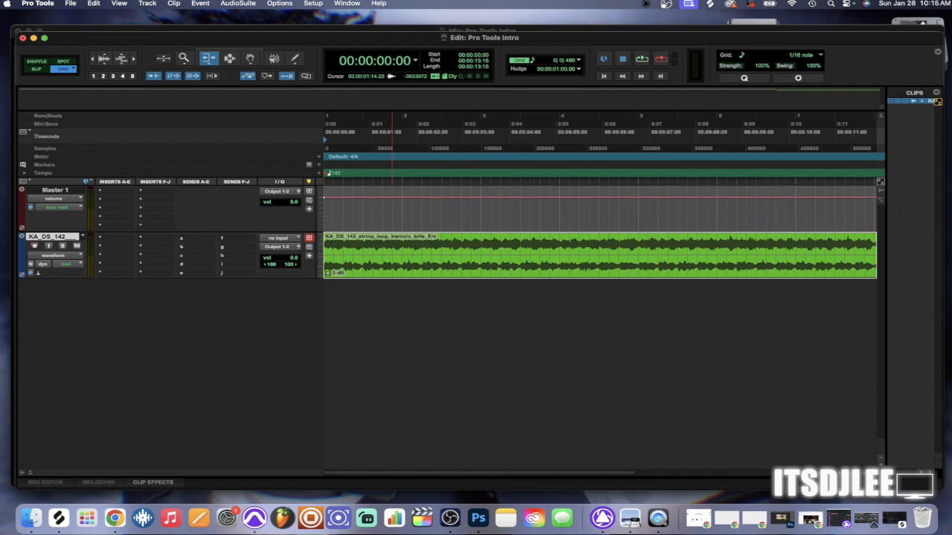
scroll(507, 256, right, 5)
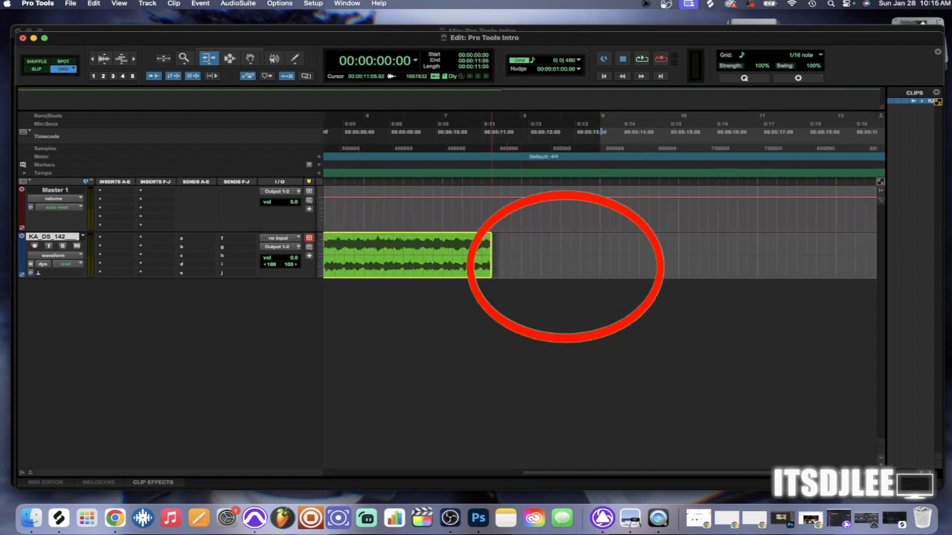
scroll(505, 256, left, 5)
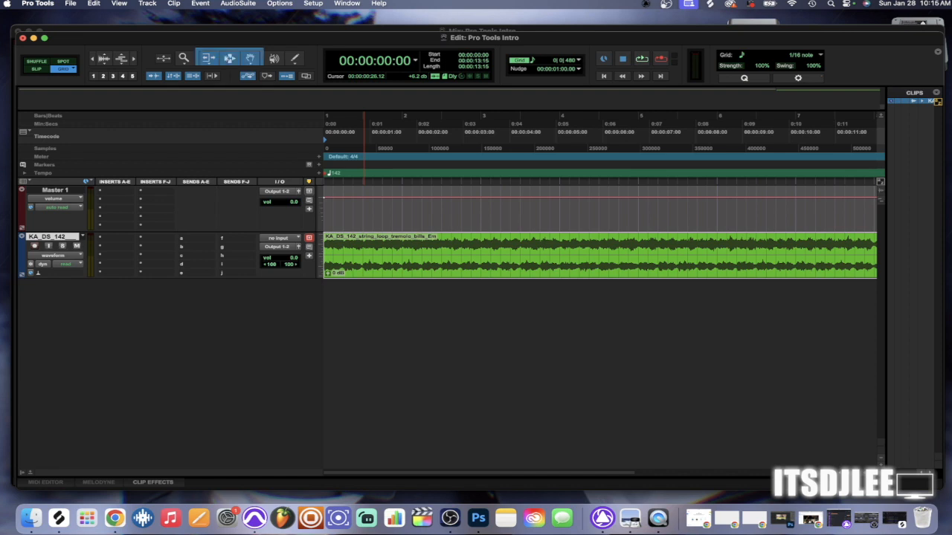
Place the cursor at 00:00:03:11 on the timeline and switch the Trim tool to its TCE mode.
click(481, 132)
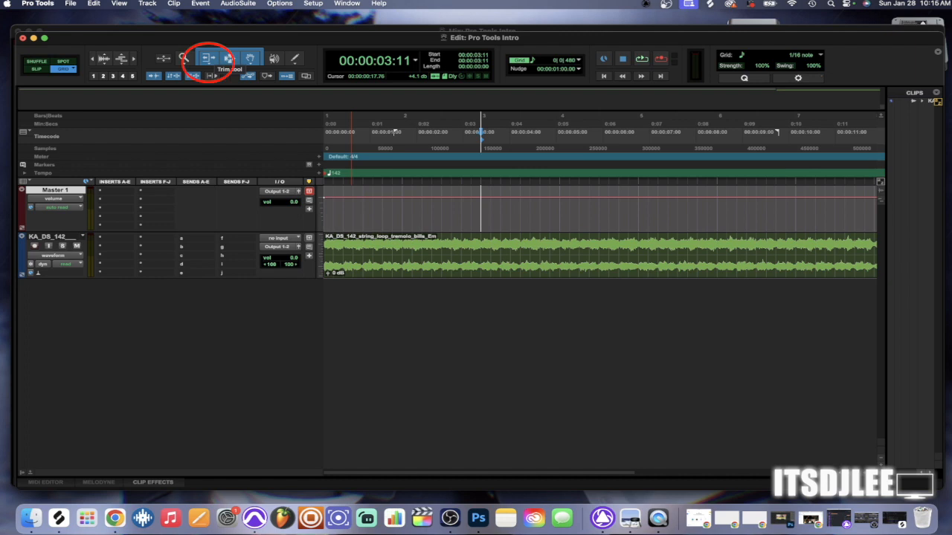
click(229, 58)
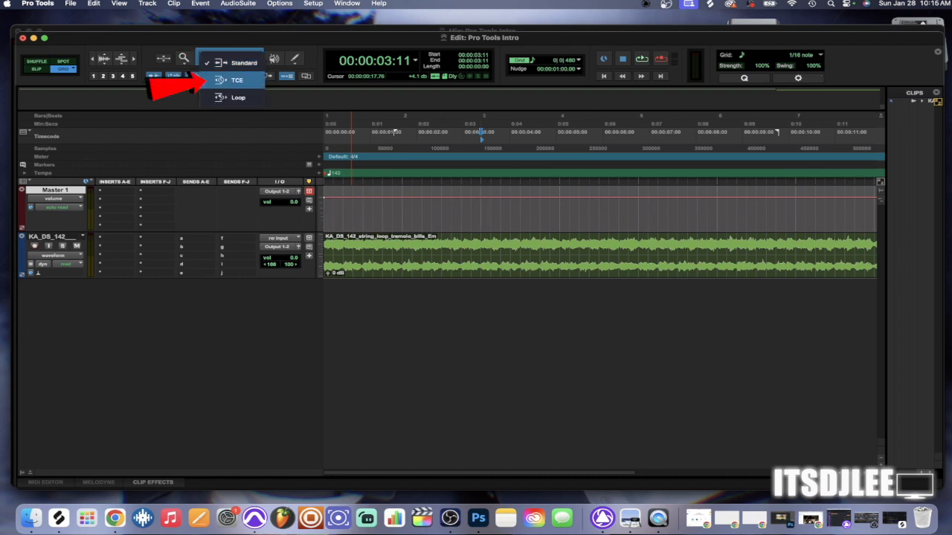
click(234, 79)
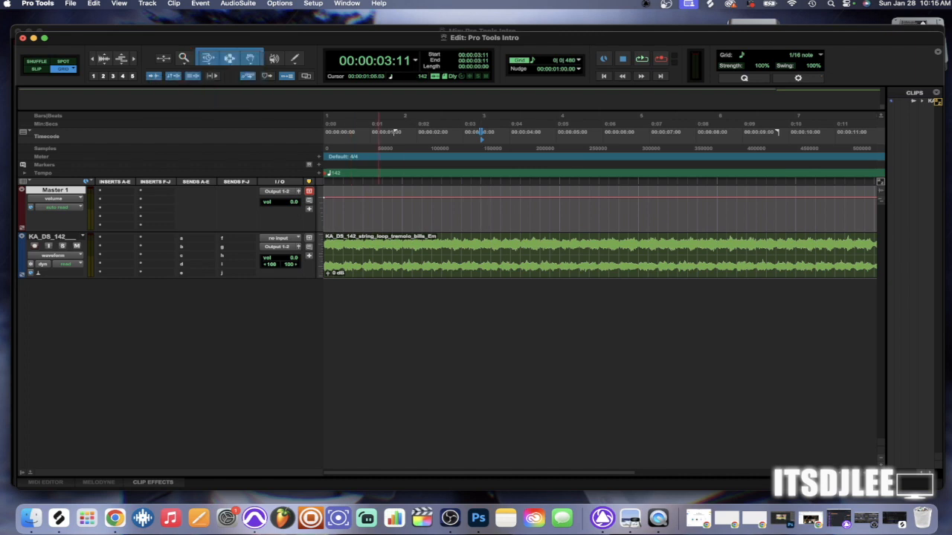
Return to the session start and change the tempo at bar 1 to 138 BPM.
scroll(435, 223, right, 5)
scroll(447, 224, left, 5)
key(Return)
double_click(330, 173)
text(13)
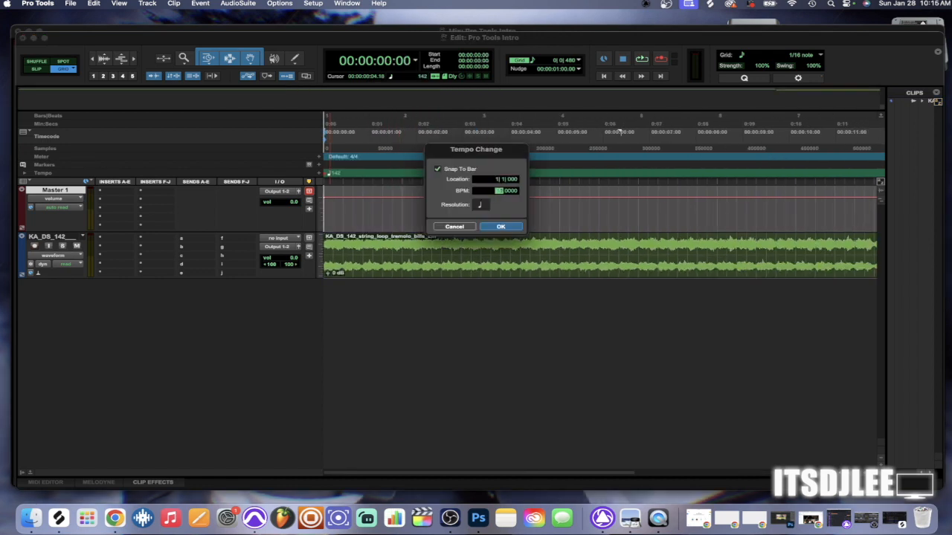
text(8)
key(Return)
scroll(466, 247, right, 5)
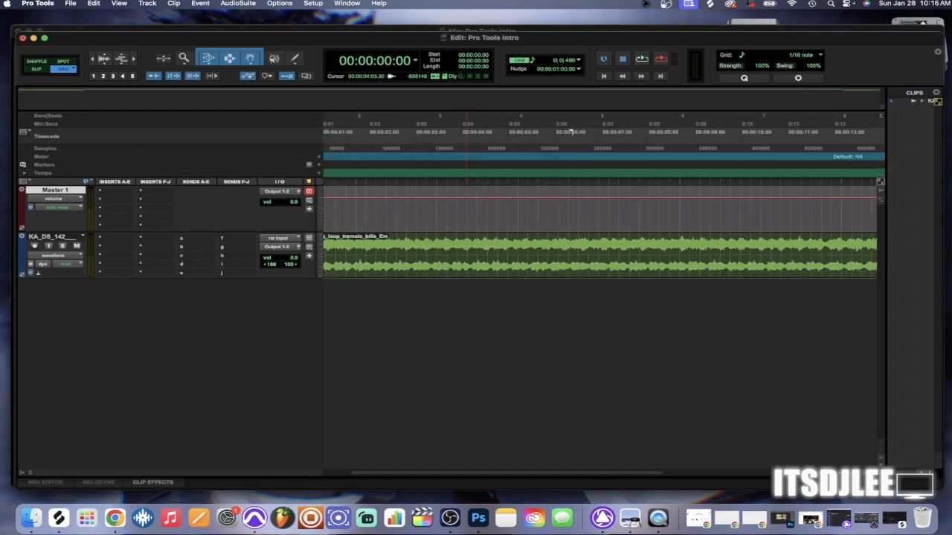
Undo the tempo change, set the tempo at bar 1 to 138 BPM again, and check the clip's end against bar 9.
key(super+z)
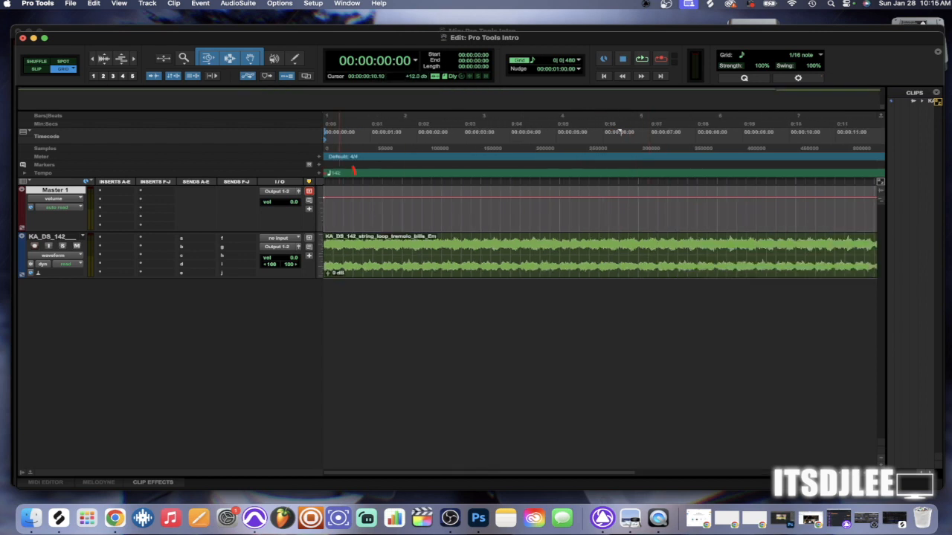
double_click(331, 173)
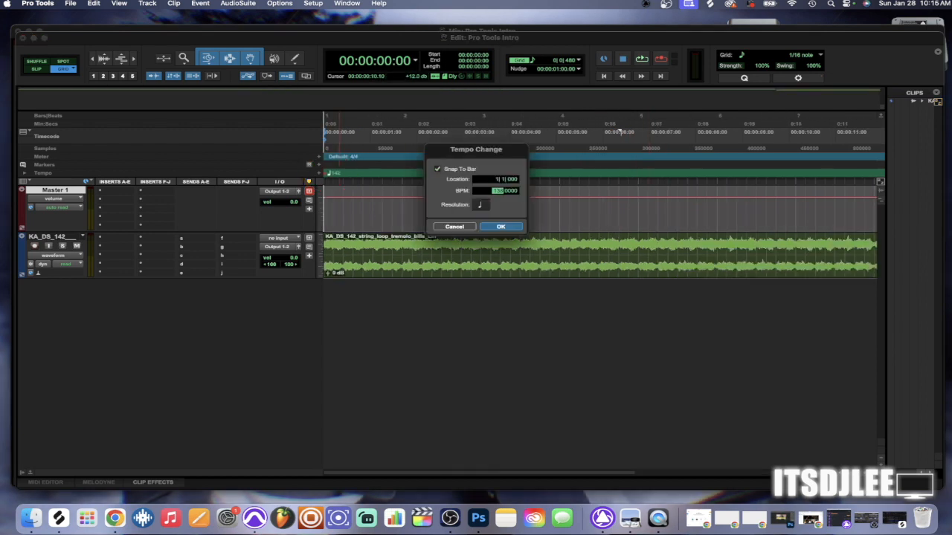
key(Return)
scroll(602, 133, right, 2)
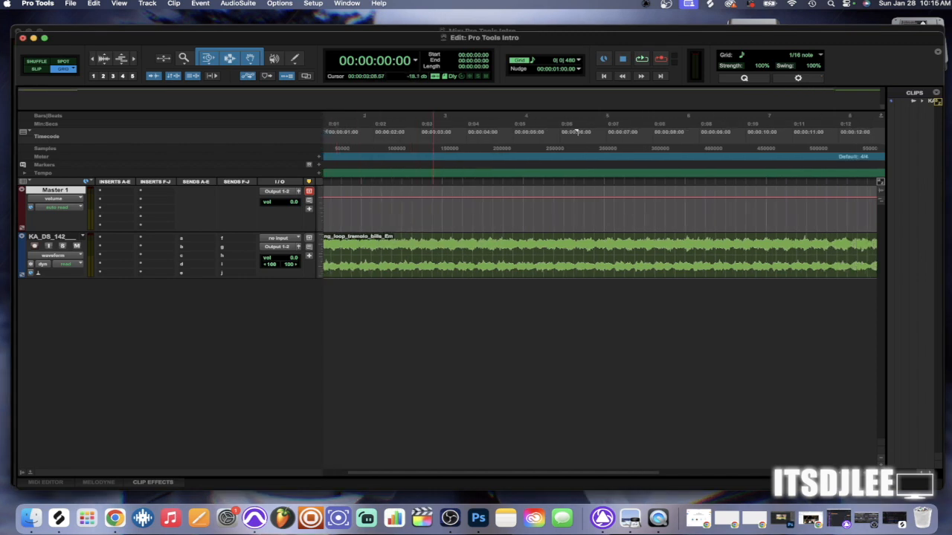
scroll(416, 196, right, 6)
scroll(619, 249, right, 2)
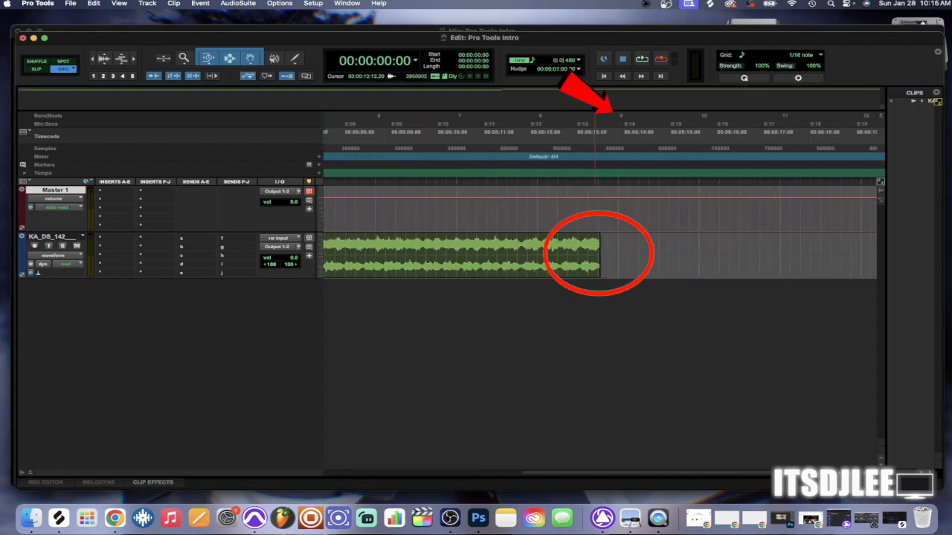
Stretch the end of the string loop clip to the start of bar 9 with the TCE Trim tool.
click(207, 58)
click(236, 80)
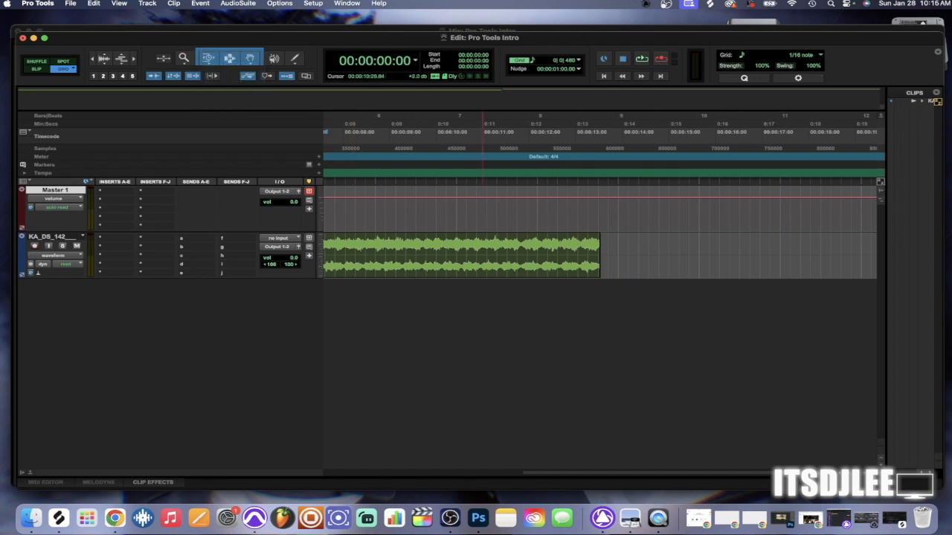
click(596, 255)
drag(600, 255, 618, 254)
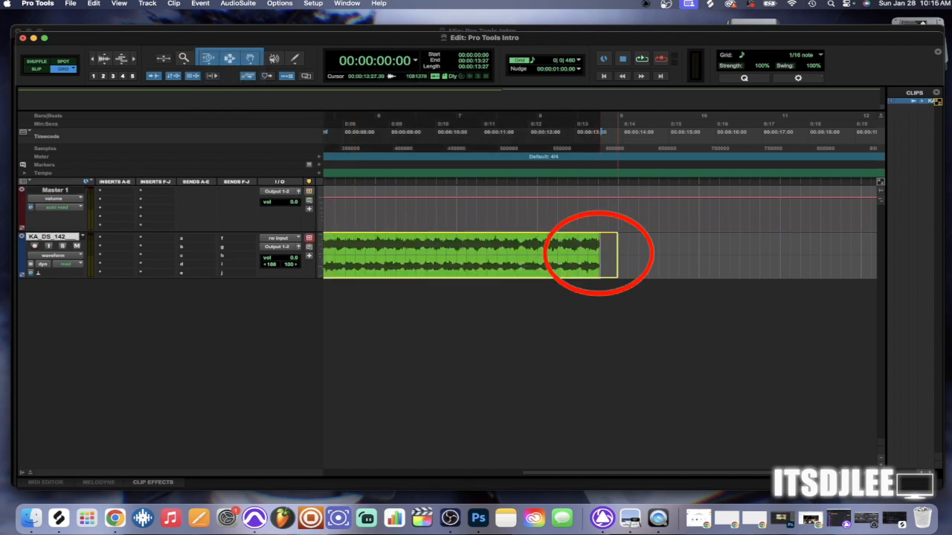
scroll(618, 255, left, 5)
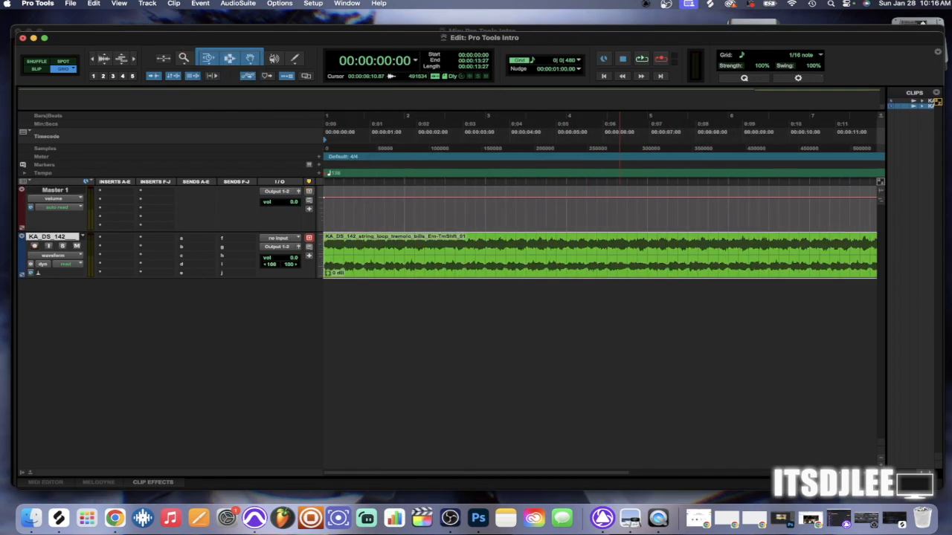
Play back the time-stretched string loop clip with its full length in view, and stop playback.
key(super+bracketleft)
key(super+bracketleft)
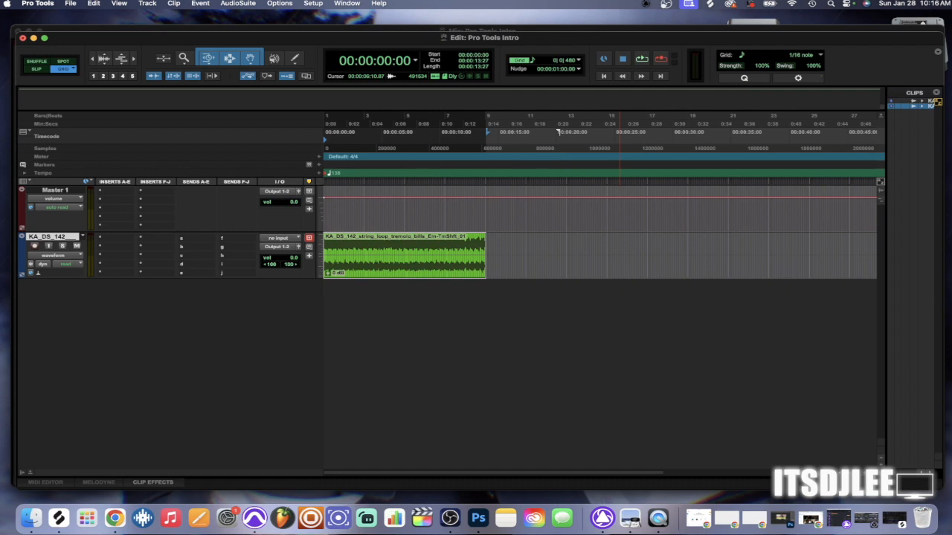
key(space)
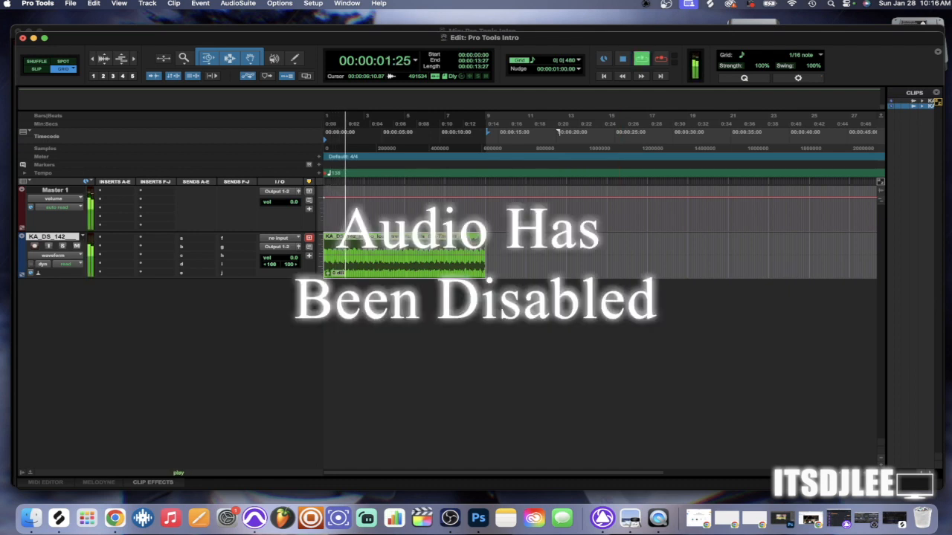
key(space)
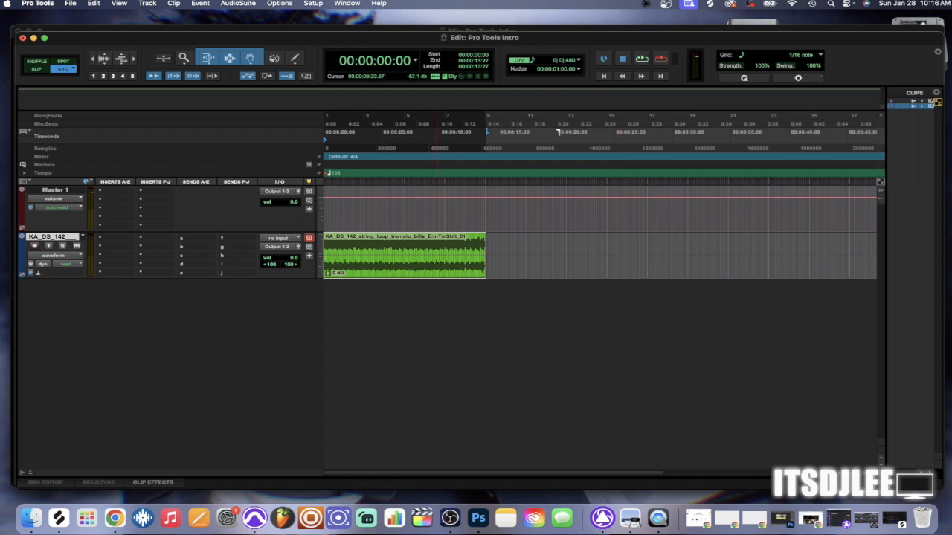
Switch the Trim tool back to Standard and undo the clip stretch and the tempo change.
click(208, 58)
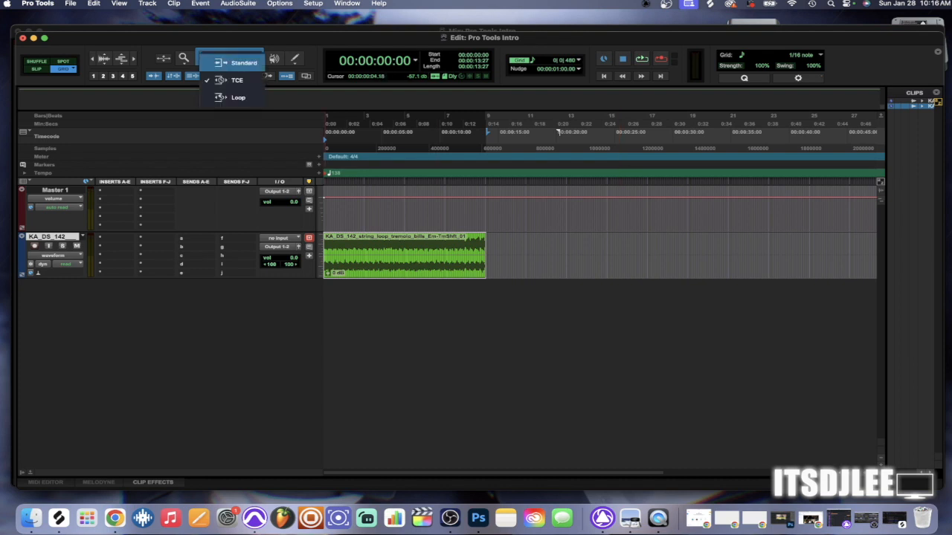
click(239, 62)
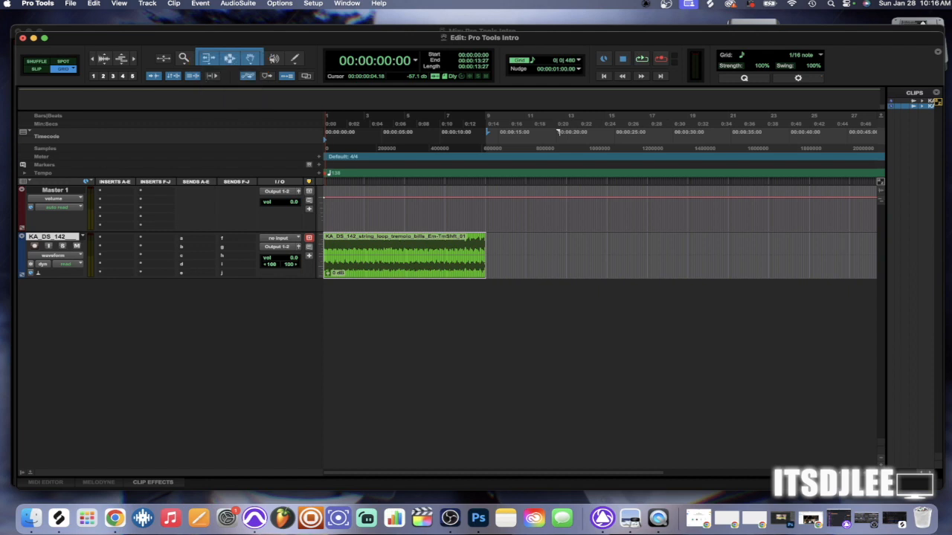
key(super+z)
key(super+z)
key(super+z)
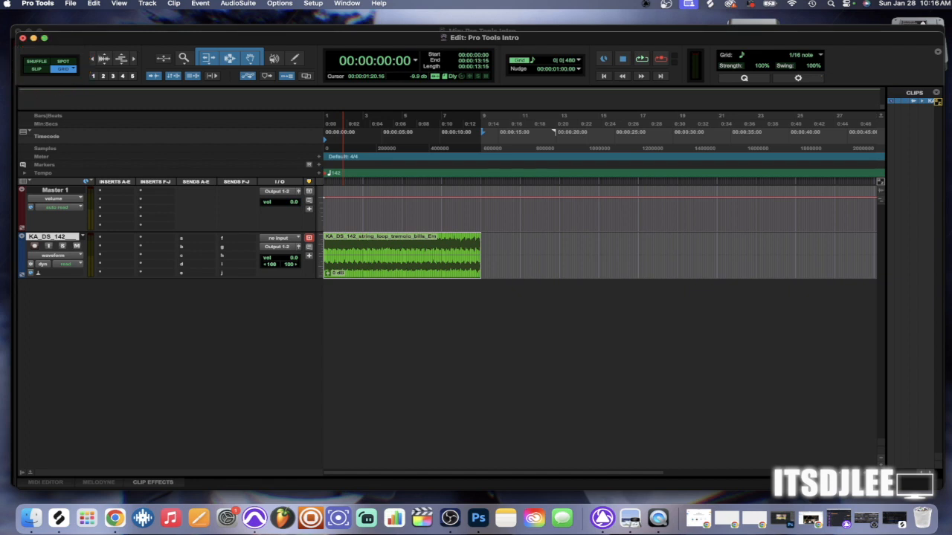
Cycle through the Trim, Selector and Grabber tools and reactivate the combined Smart Tool.
key(F6)
key(F8)
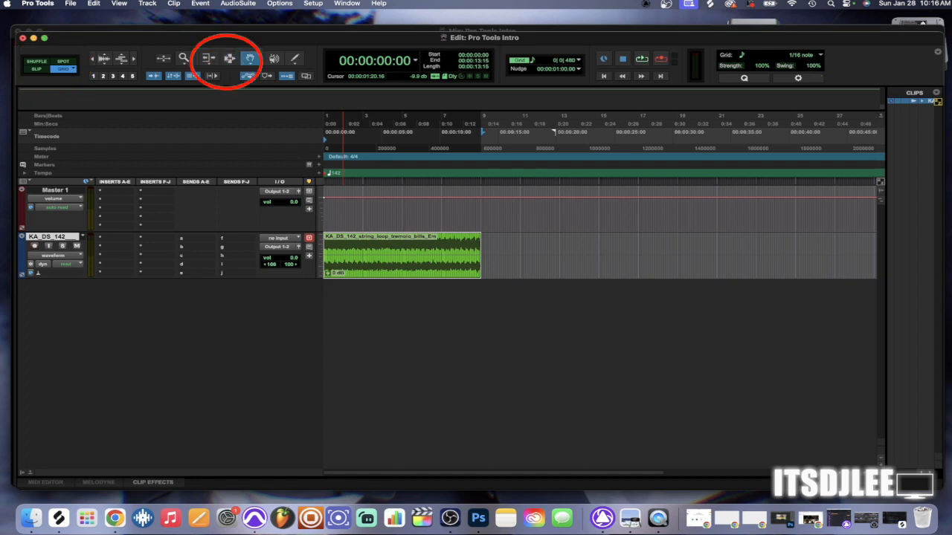
key(super+7)
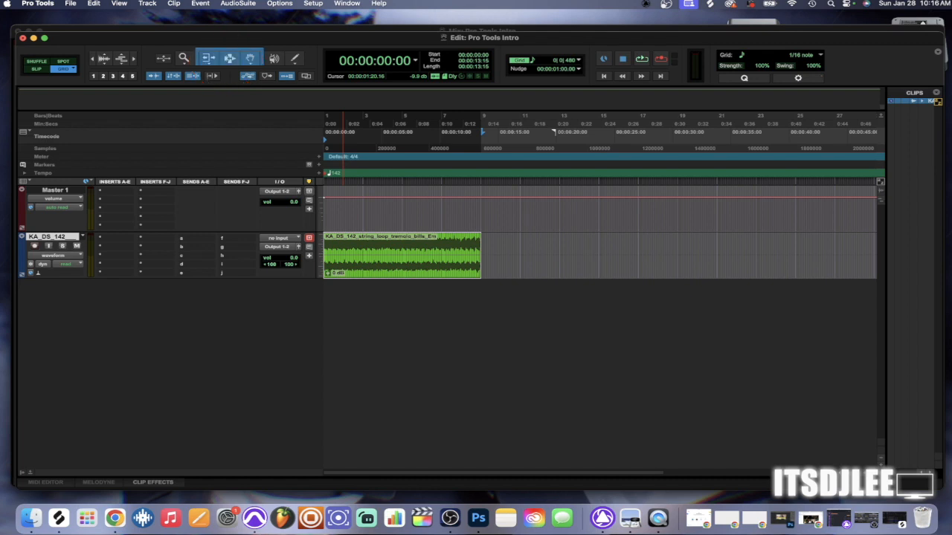
key(F6)
key(F7)
key(F8)
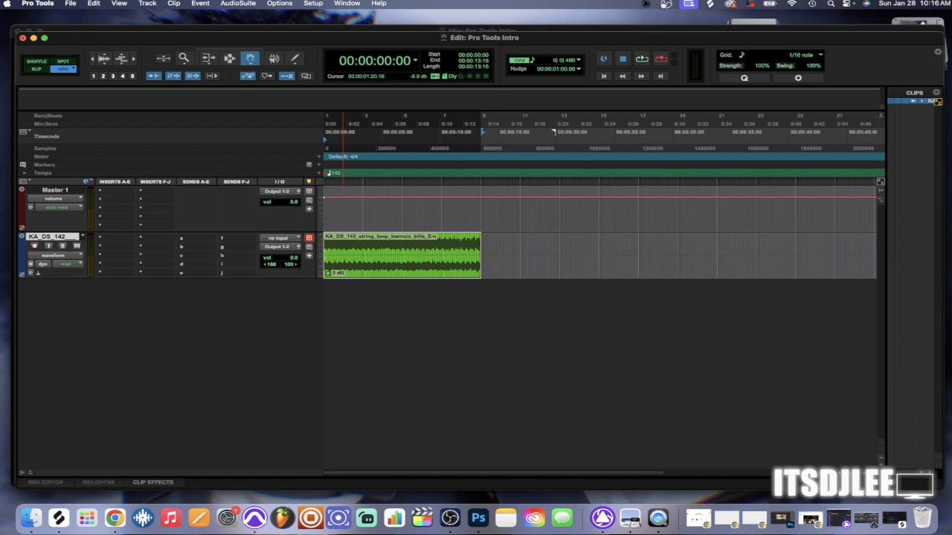
key(F7)
key(super+7)
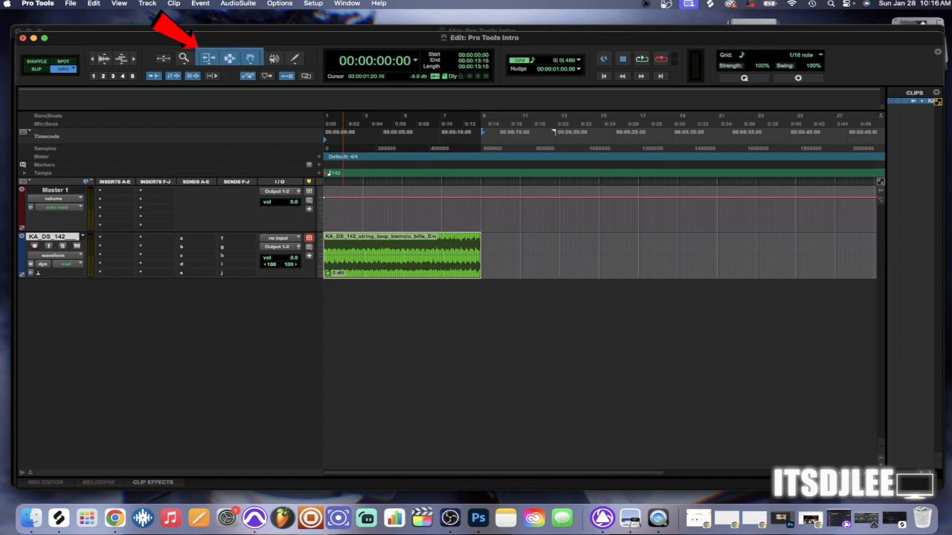
Select a range inside the string loop clip from beat 2 to just past beat 4 of bar 1 with the Smart Tool.
key(super+])
key(super+])
key(super+])
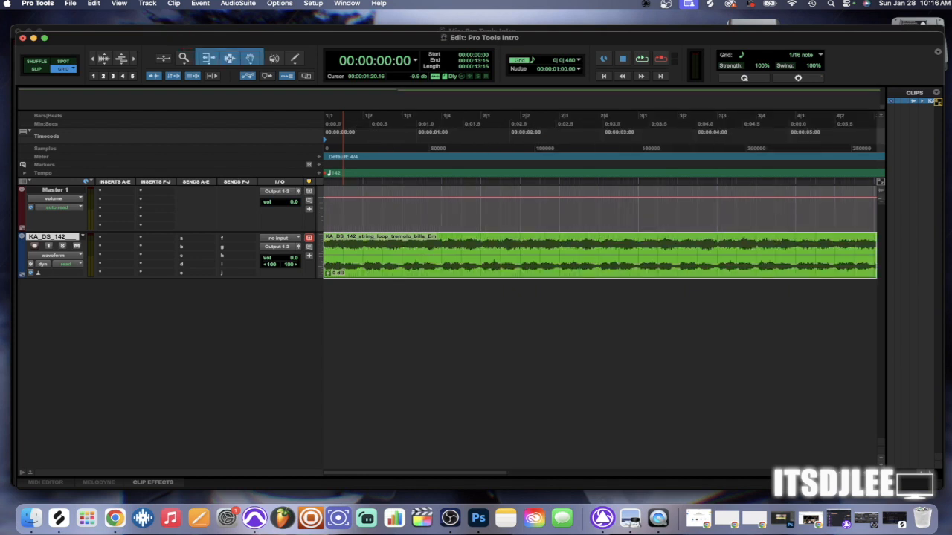
mouse_move(326, 262)
mouse_down()
mouse_move(383, 245)
mouse_move(461, 246)
mouse_up()
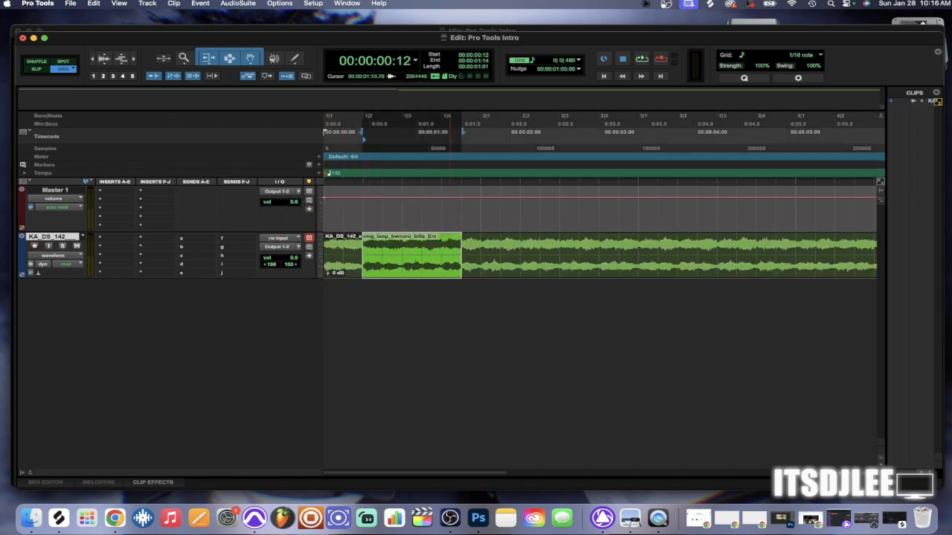
Grab the whole string loop clip with the Smart Tool, and place the edit cursor at beat 2 of bar 1.
click(556, 268)
mouse_move(550, 267)
mouse_down()
mouse_move(569, 268)
mouse_move(541, 268)
mouse_up()
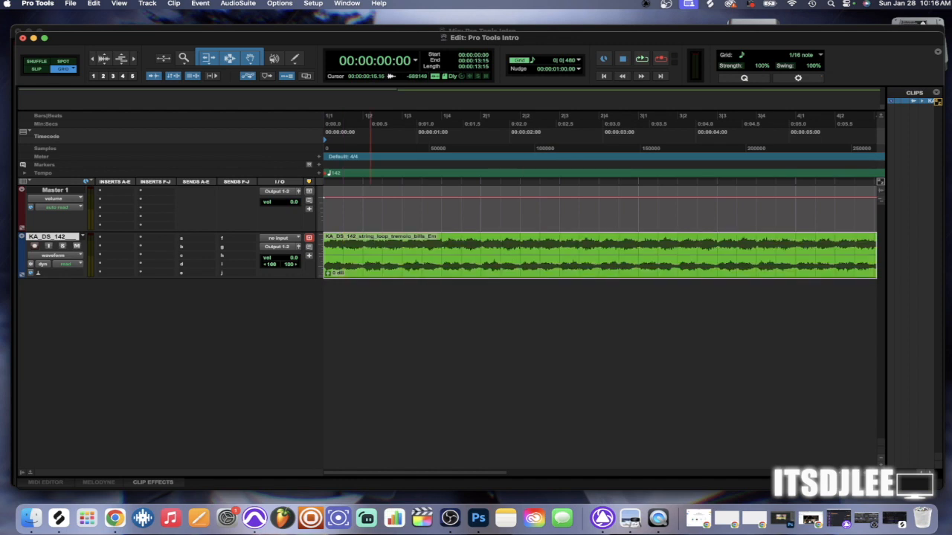
mouse_move(328, 238)
mouse_down()
mouse_move(442, 239)
mouse_move(326, 238)
mouse_up()
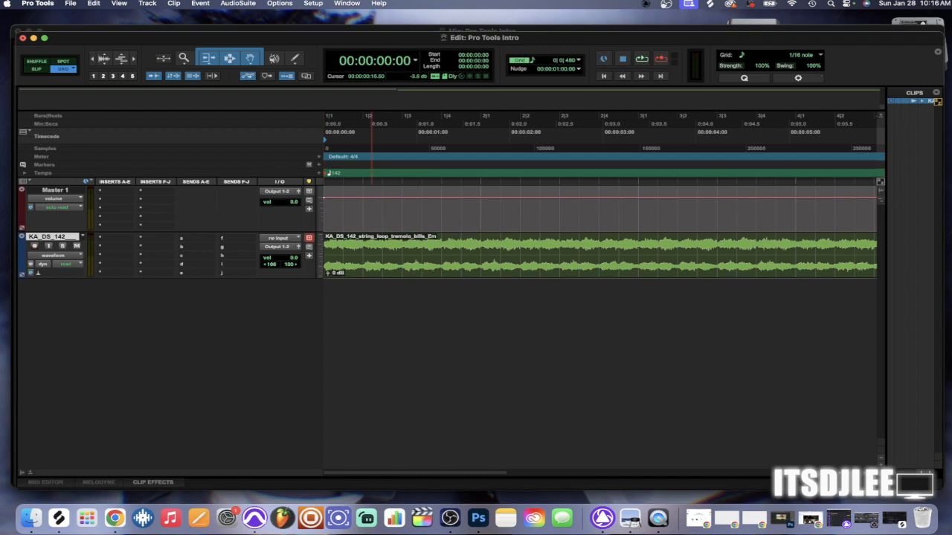
click(371, 215)
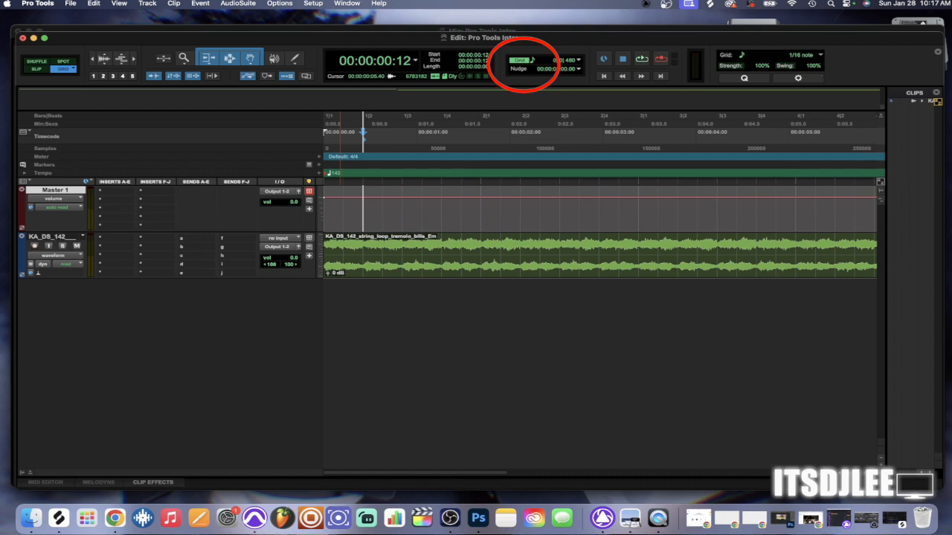
Switch to Relative Grid and back to Absolute Grid, and move the string loop clip to beat 2 of bar 1.
key(F4)
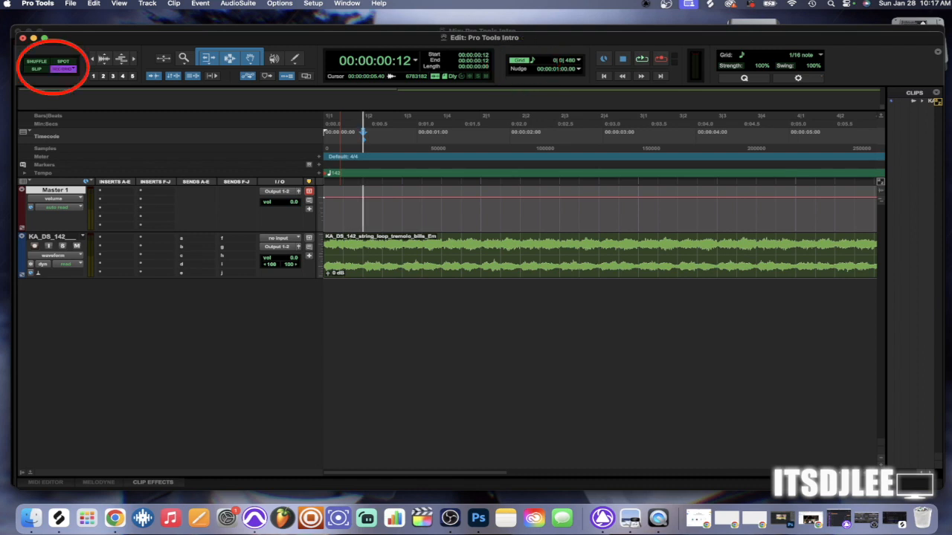
key(F4)
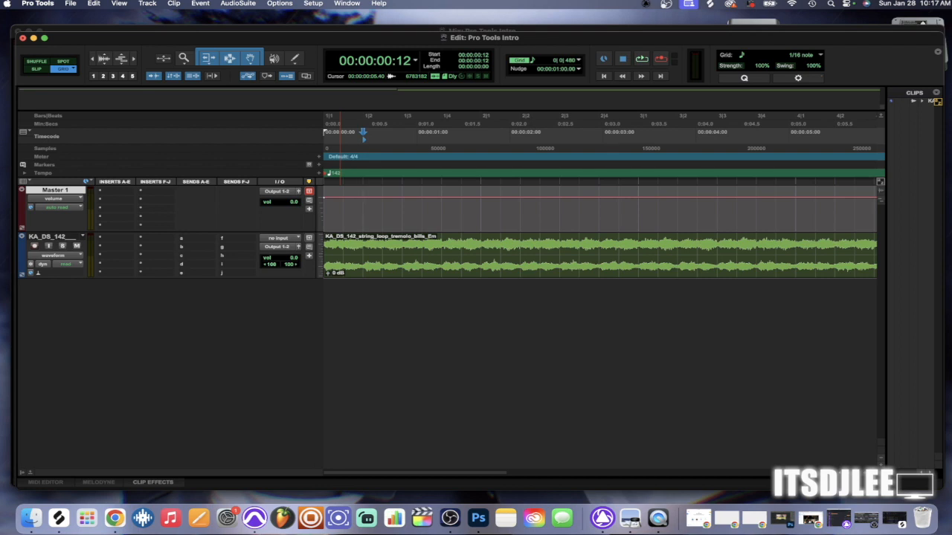
key(t)
key(t)
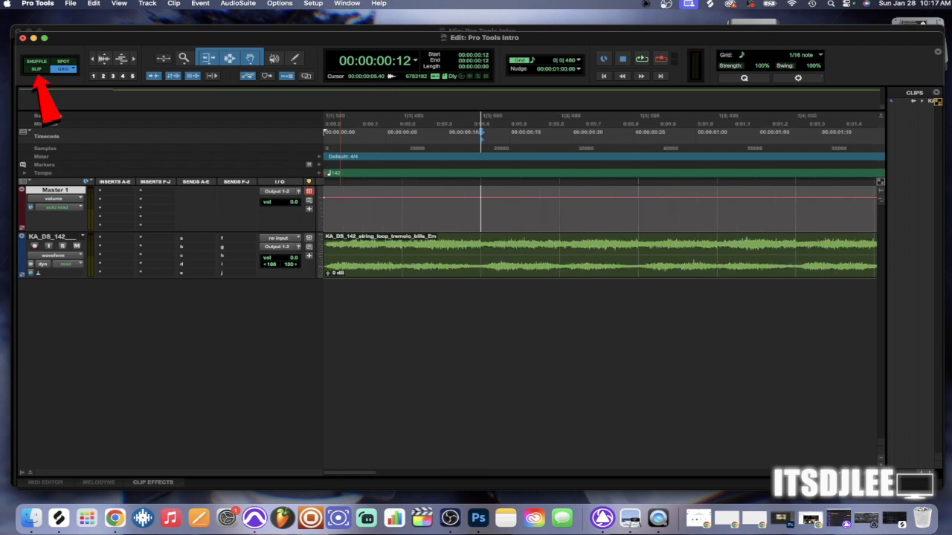
drag(390, 258, 430, 259)
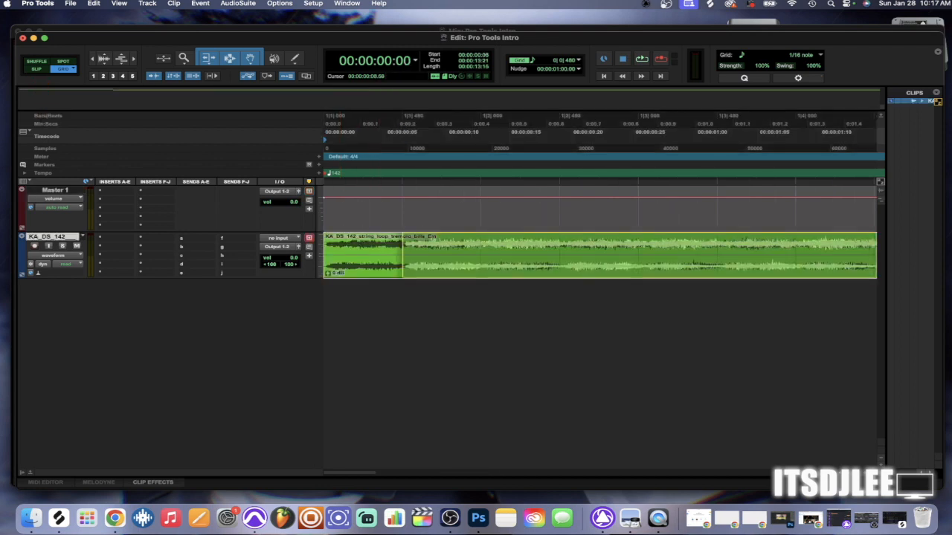
drag(432, 259, 510, 259)
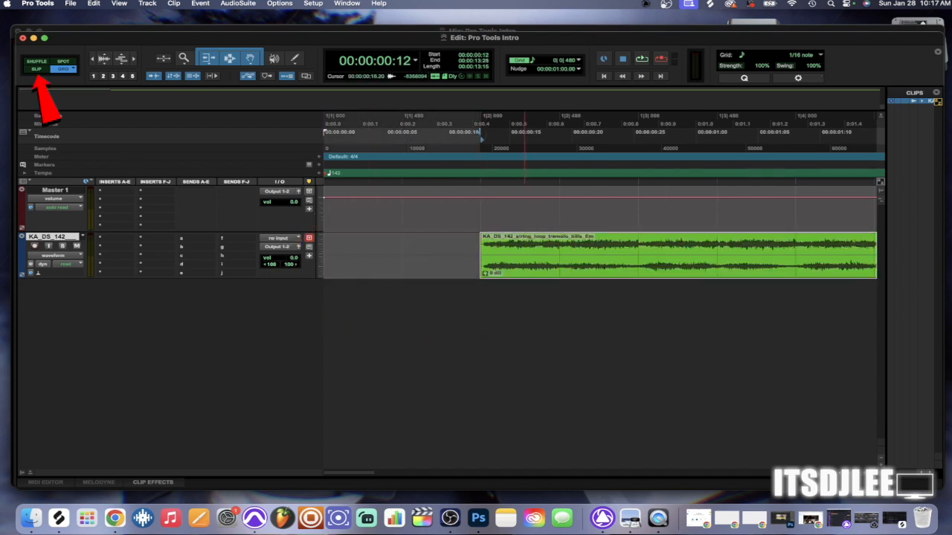
Switch to Slip mode and move the string loop clip freely back to the session start.
key(F2)
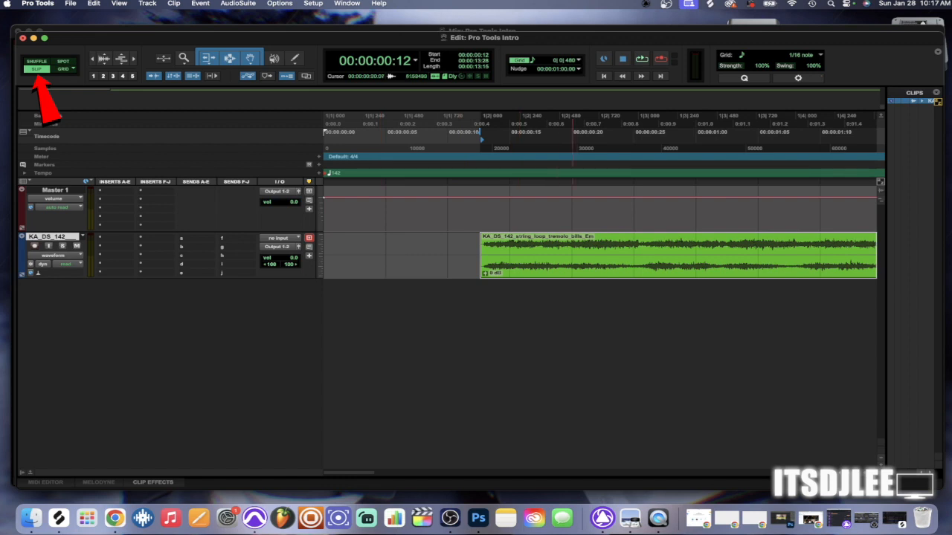
drag(560, 258, 496, 272)
drag(496, 273, 328, 272)
Switch to Shuffle mode, and bring a second string loop from Splice onto a new track at the session start.
key(F1)
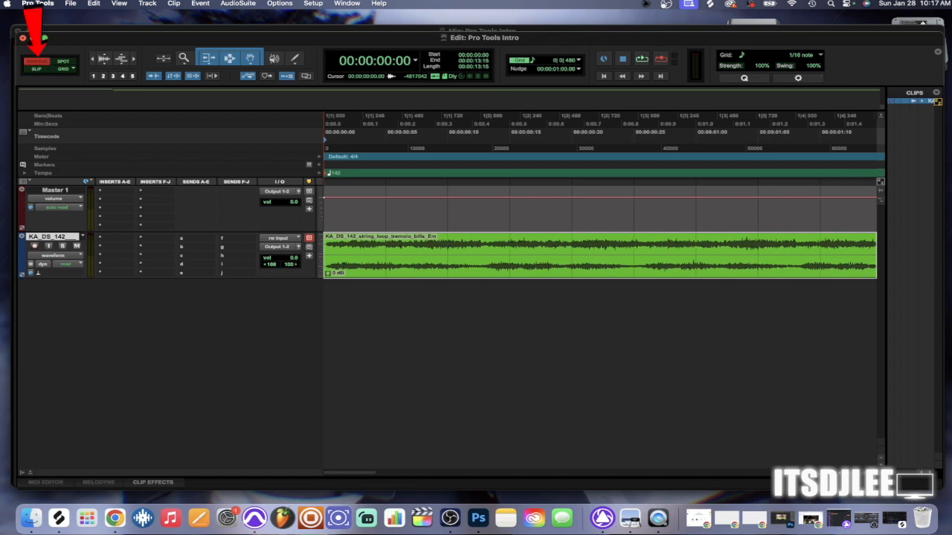
click(59, 518)
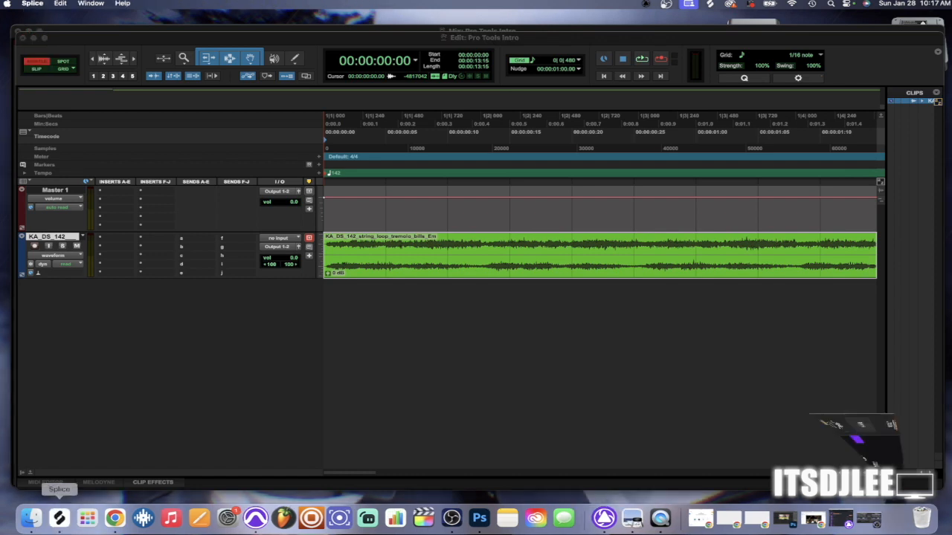
drag(618, 305, 771, 451)
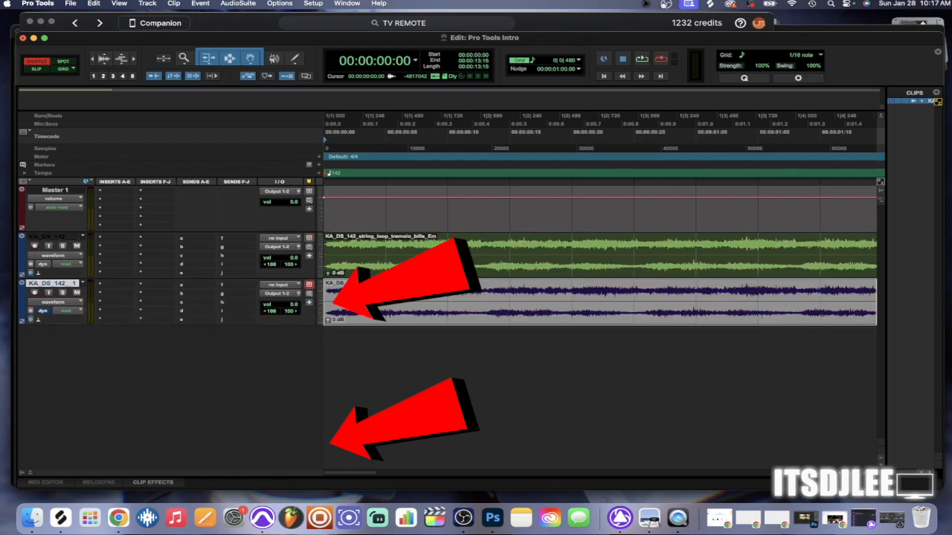
Try moving the second loop clip onto the first audio track in Shuffle mode, and undo the move.
scroll(600, 290, right, 1)
key(super+[)
key(super+[)
key(super+[)
key(super+[)
key(super+[)
key(super+[)
key(super+[)
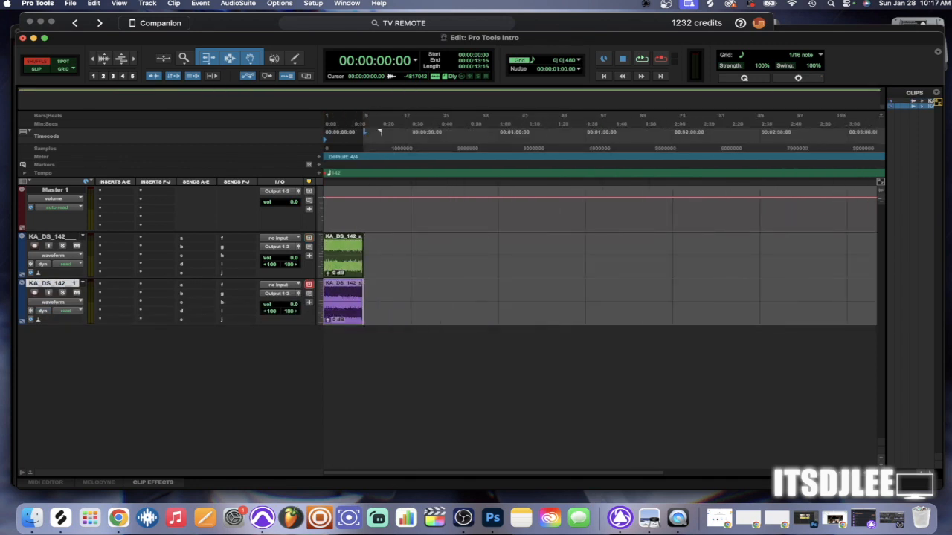
drag(342, 312, 567, 262)
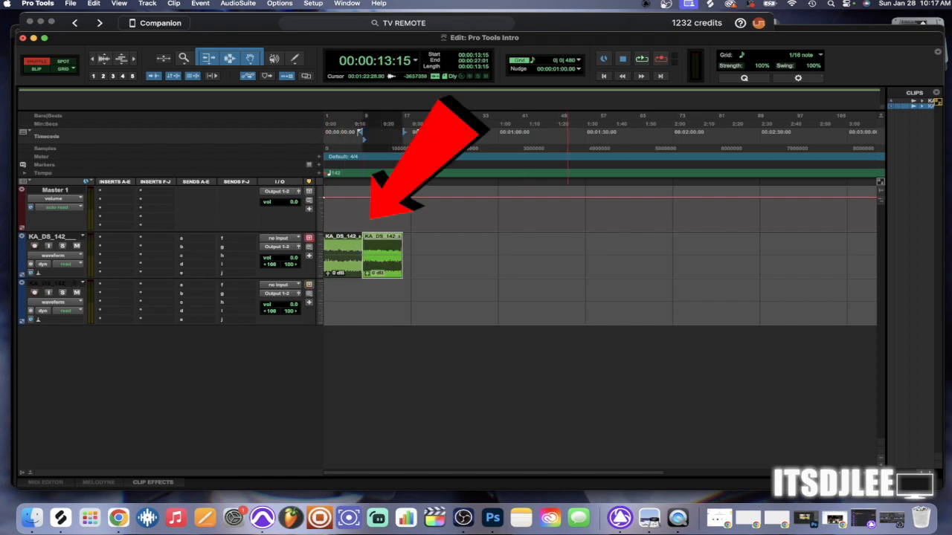
key(super+z)
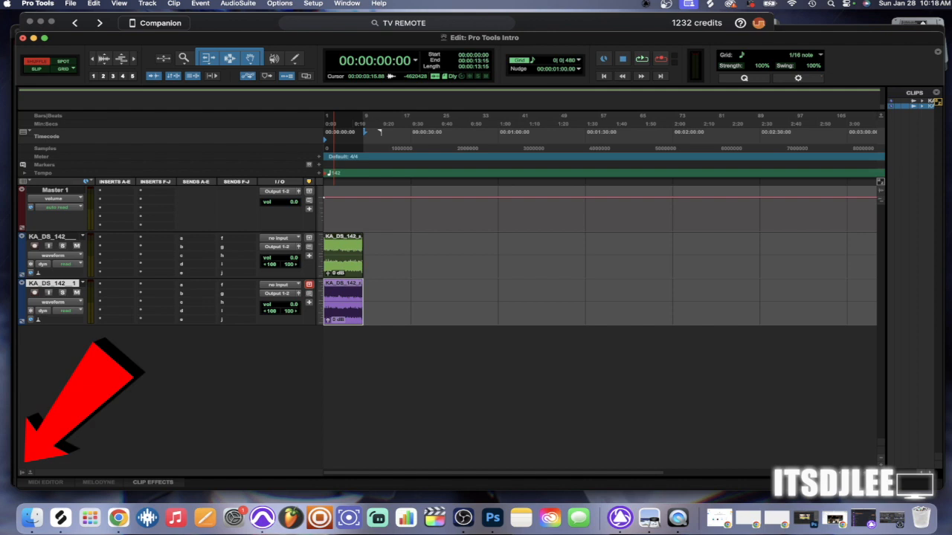
Show the track list beside the tracks, and view the Mix window before returning to the Edit window.
click(23, 473)
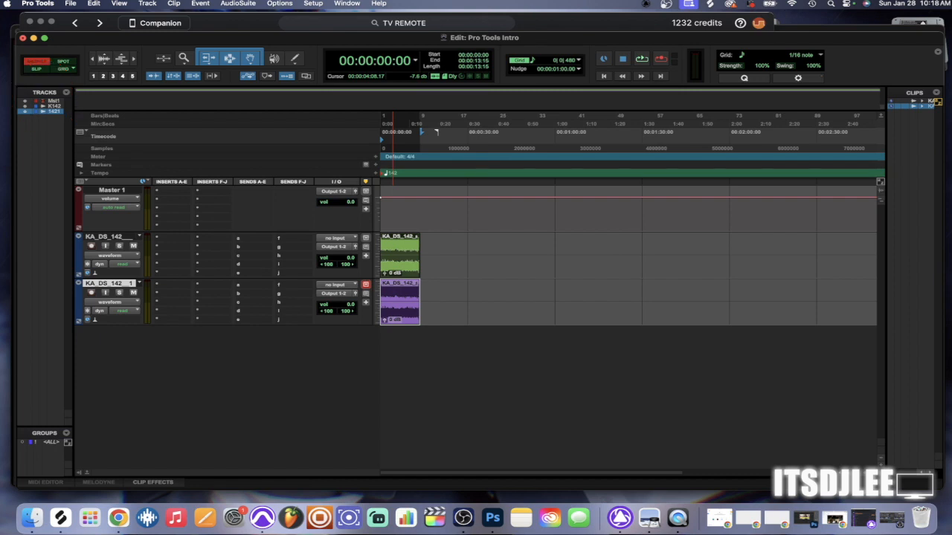
key(super+equal)
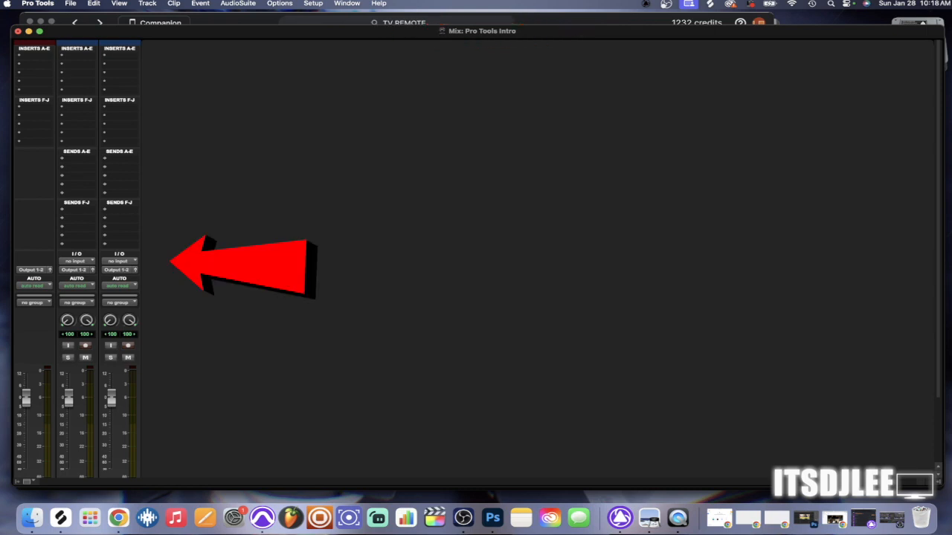
key(super+equal)
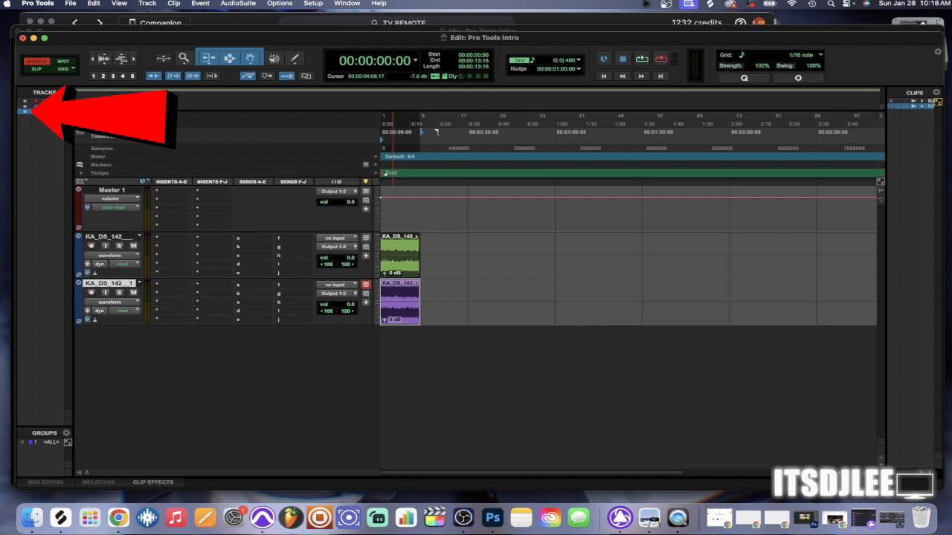
Hide and reshow all three tracks through the track list, and hide the second string loop track.
click(24, 112)
click(24, 107)
click(24, 101)
click(25, 101)
click(25, 107)
click(25, 112)
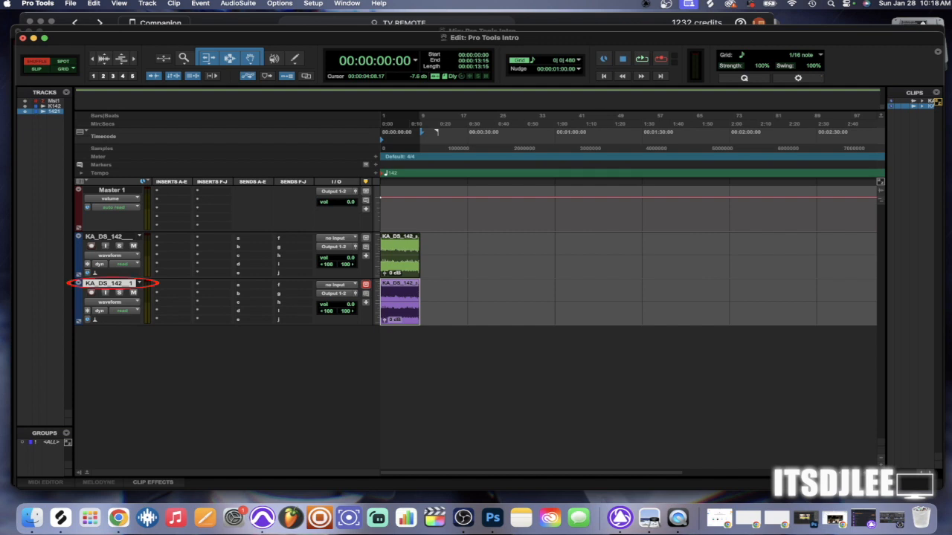
right_click(121, 283)
click(149, 295)
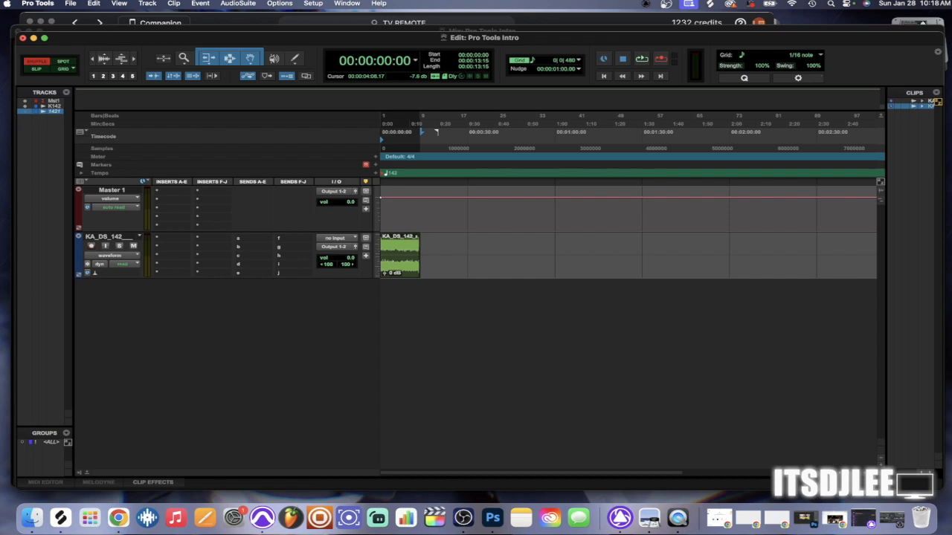
Enlarge the Master 1 track height to extreme, and shrink it to a thin row.
click(78, 189)
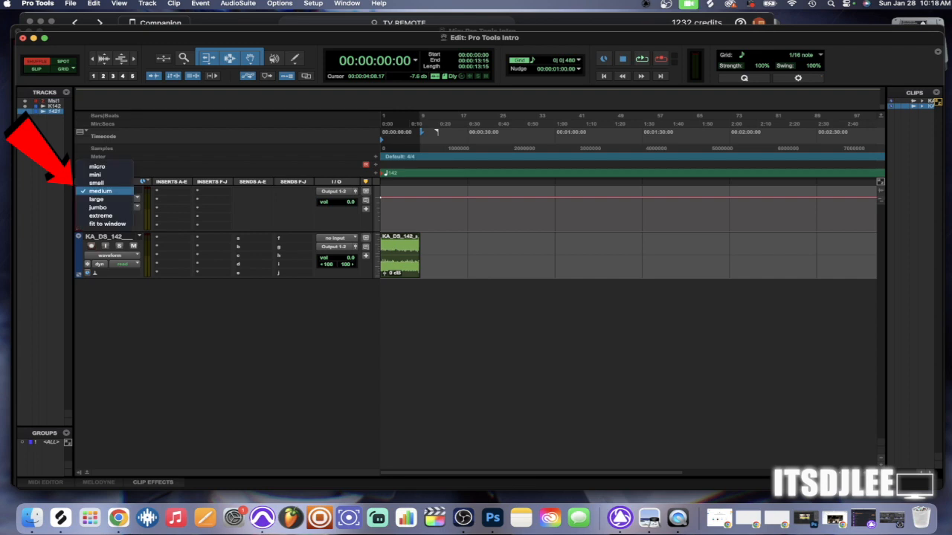
click(102, 215)
click(78, 191)
click(95, 150)
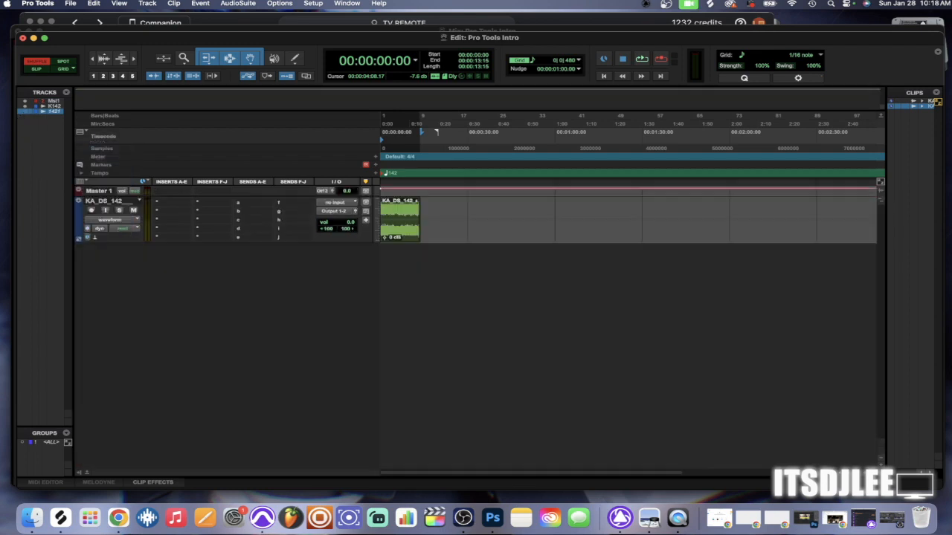
Show the automation lanes of Master 1 and add a volume trim lane below the volume lane.
click(78, 191)
click(100, 207)
click(78, 191)
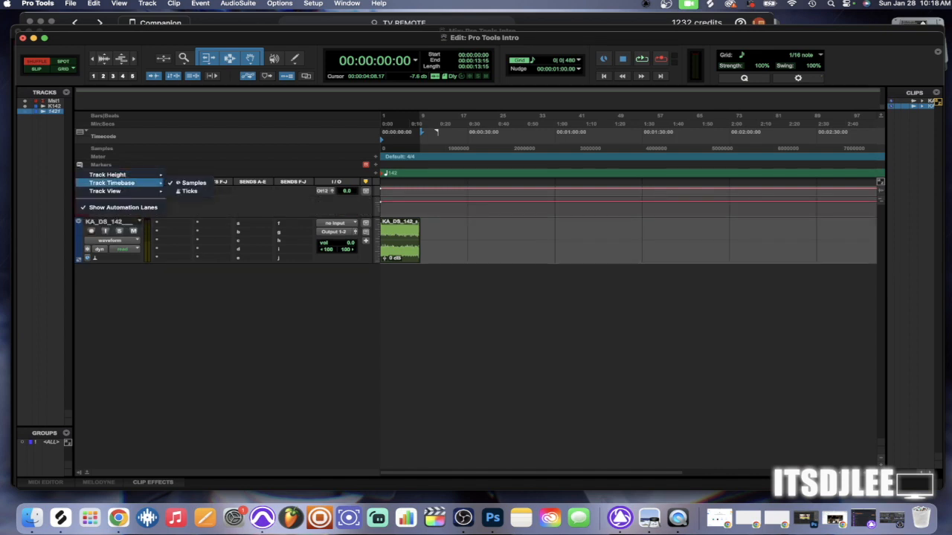
click(101, 207)
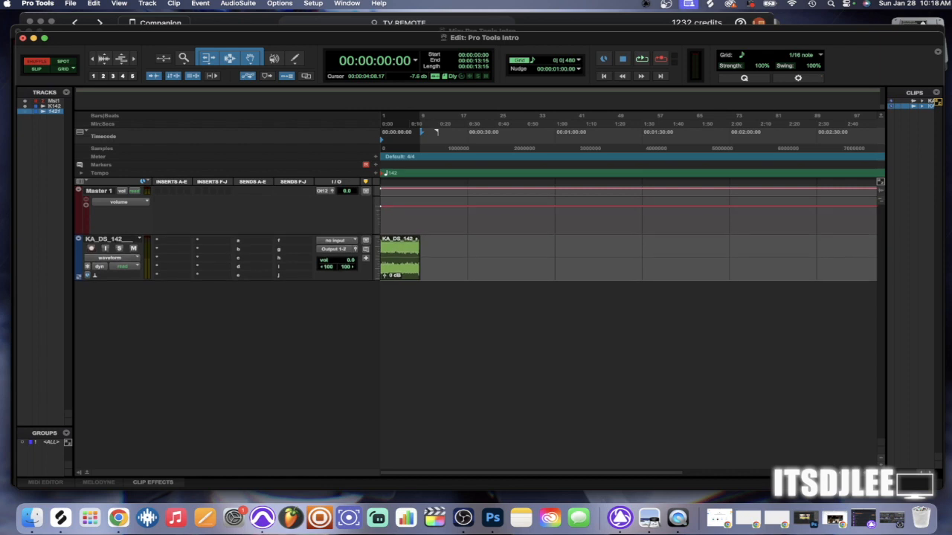
click(99, 191)
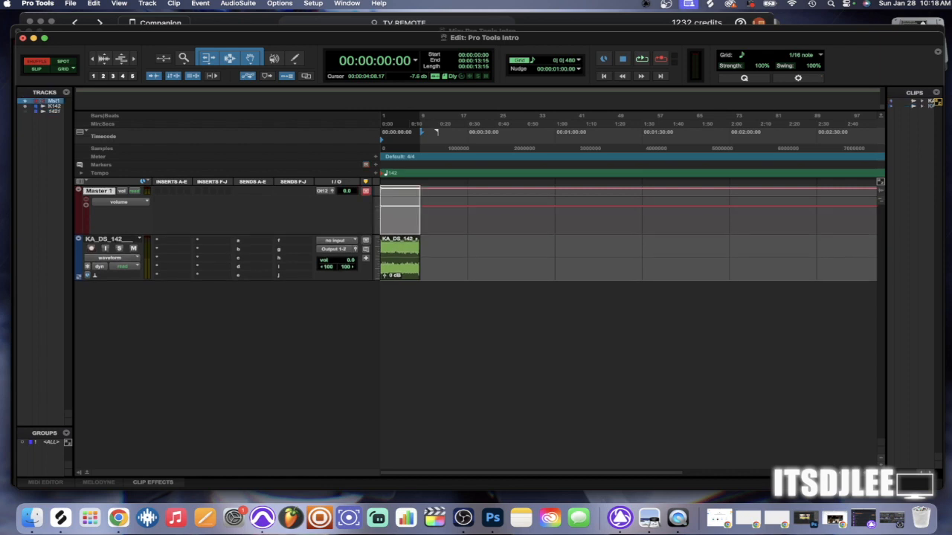
click(86, 205)
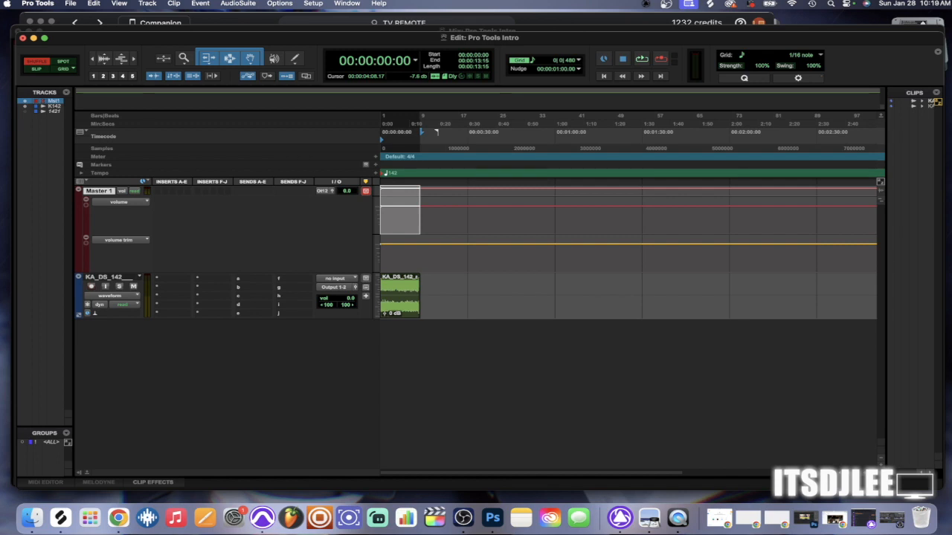
Delete the Master 1 track, leaving the string loop track in the session.
right_click(104, 191)
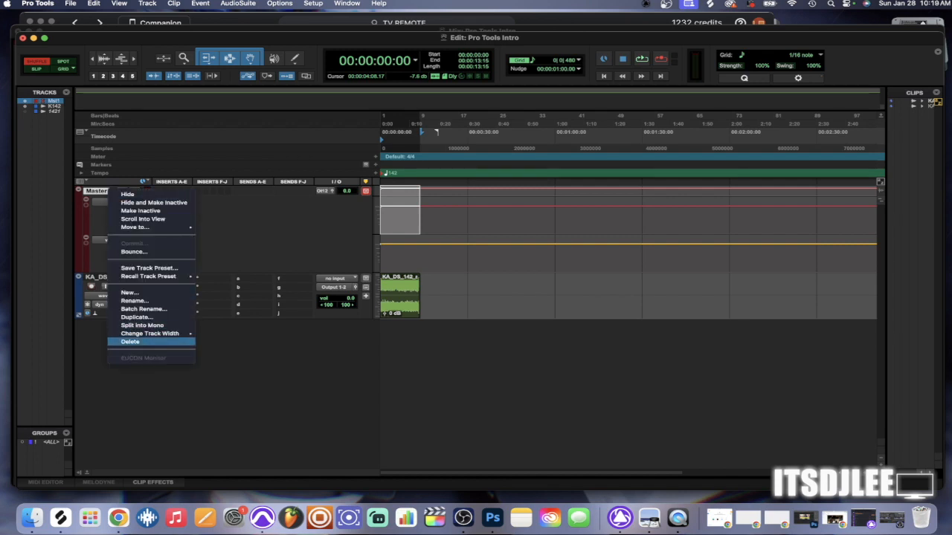
click(131, 342)
click(394, 214)
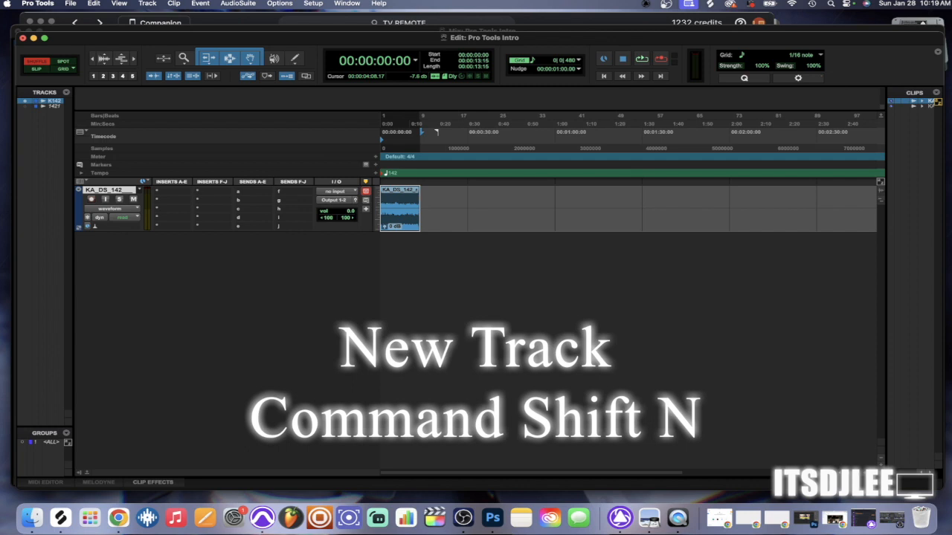
Create one new stereo Master Fader track and move it above the string loop track.
key(super+shift+n)
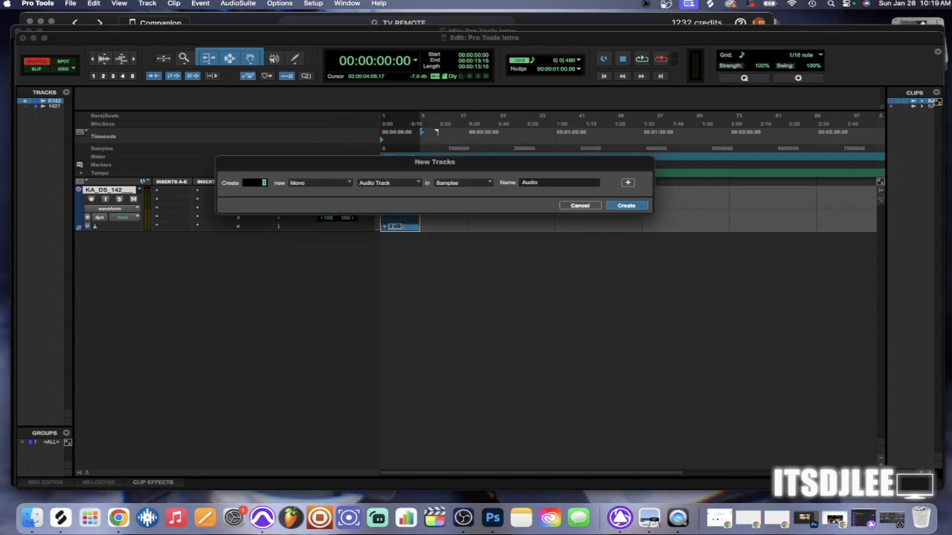
click(327, 183)
click(313, 193)
click(387, 182)
click(375, 199)
key(Return)
drag(112, 237, 111, 192)
Return to the session start and play back the string loop to check the meters of Master 1 and the audio track.
click(468, 132)
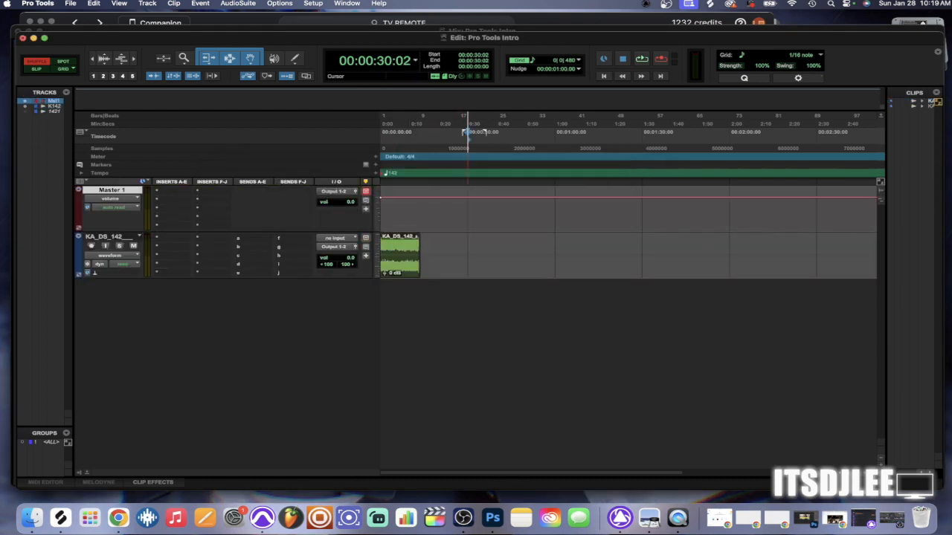
key(Return)
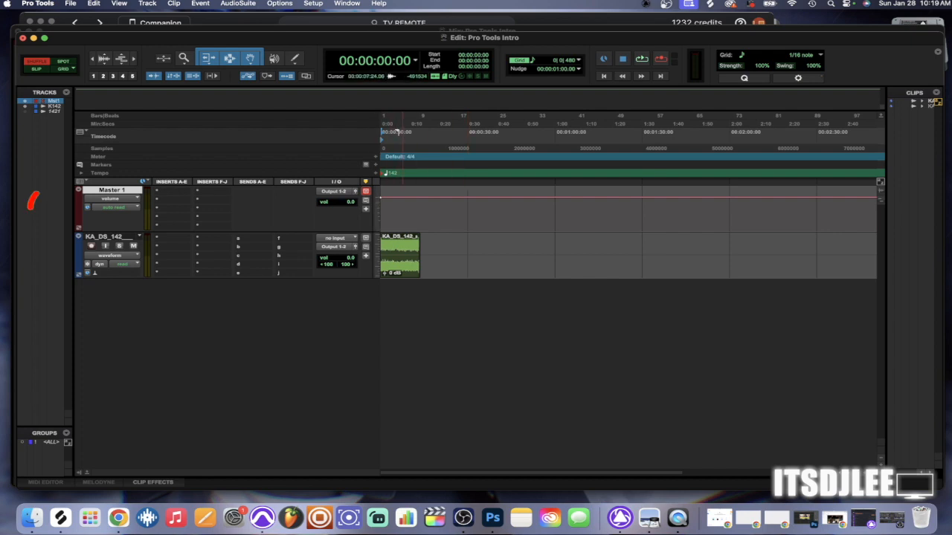
key(space)
key(space)
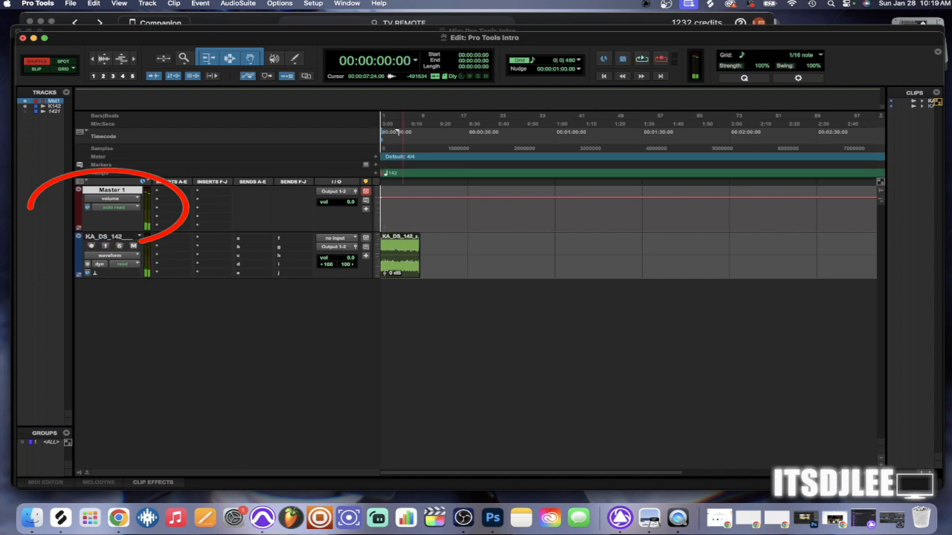
key(space)
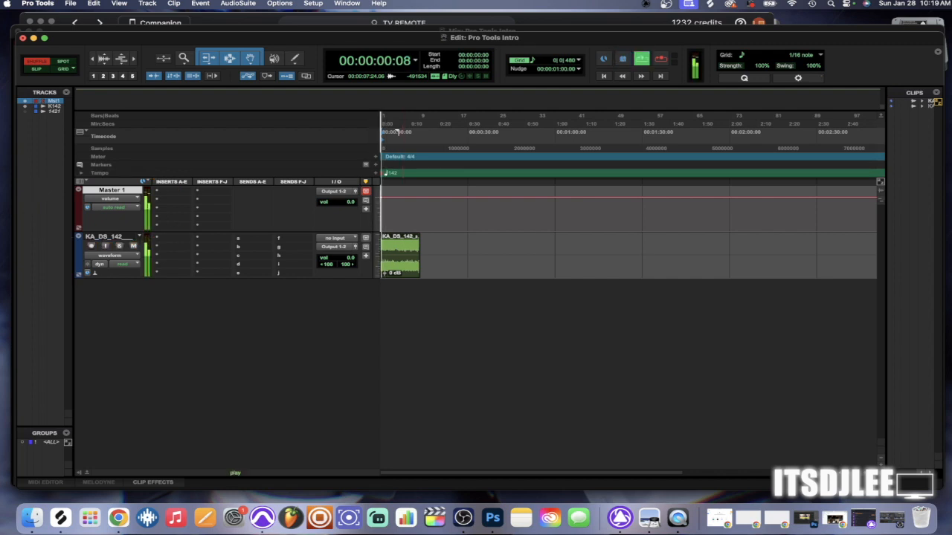
Stop playback, switch the edit mode to Grid and select the string loop track.
key(space)
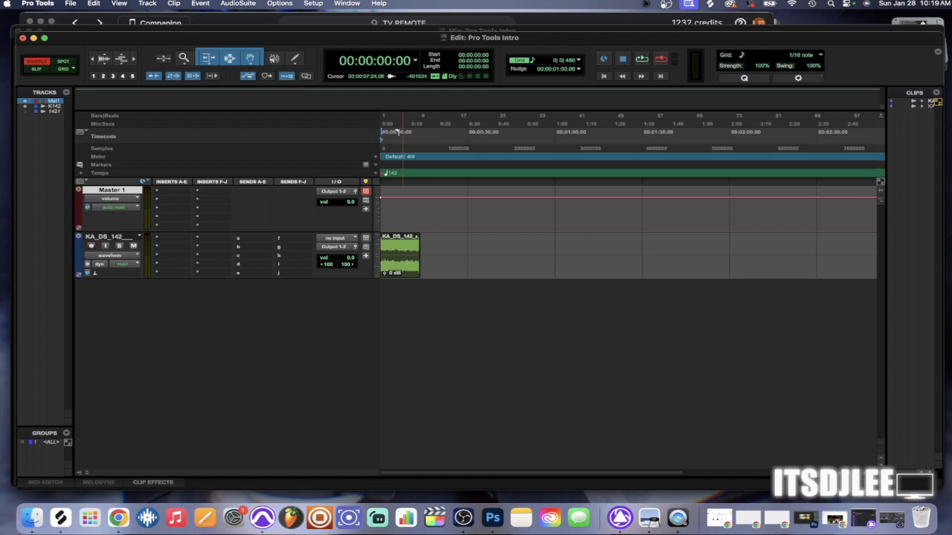
key(F4)
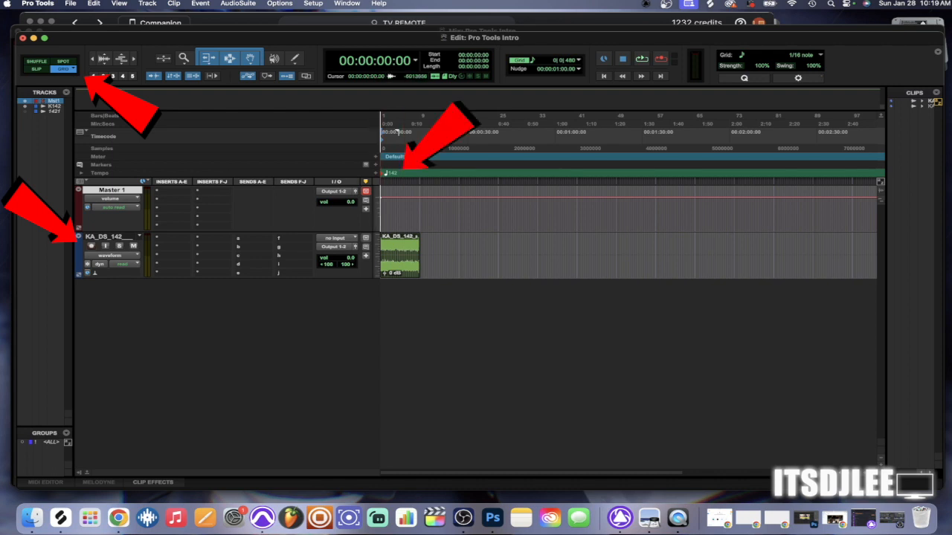
click(109, 237)
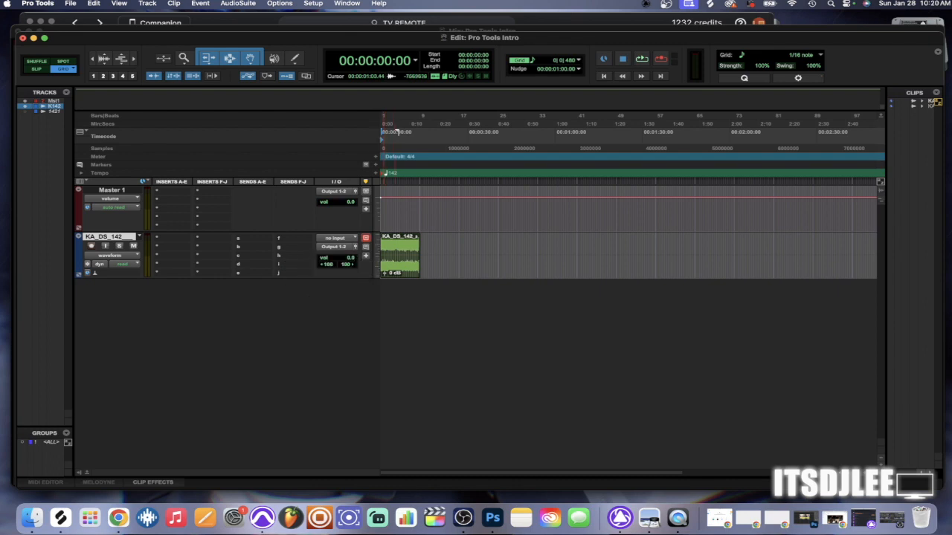
Examine the string loop track's panning in the Edit window, view its channel in the Mix window and return to the Edit window.
mouse_move(327, 265)
mouse_down()
mouse_move(363, 265)
mouse_move(324, 264)
mouse_up()
key(super+equal)
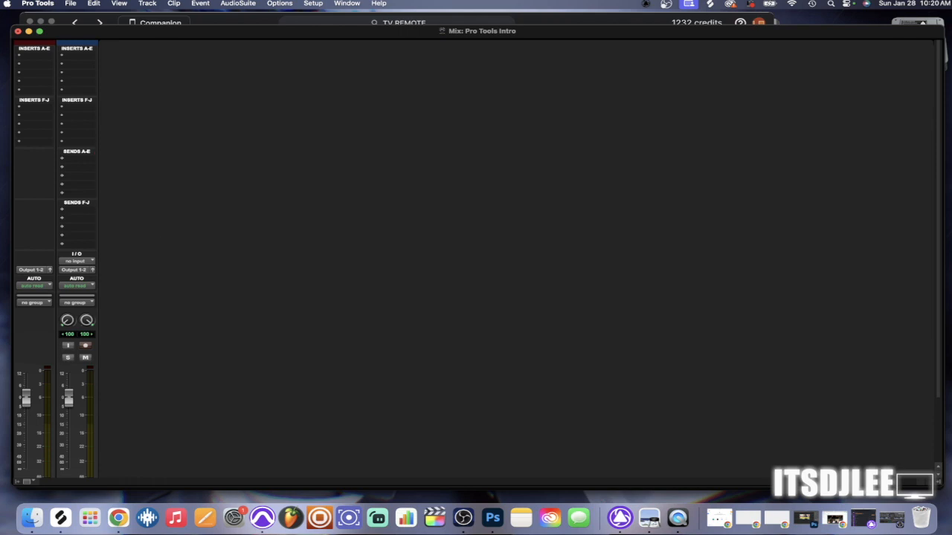
key(super+equal)
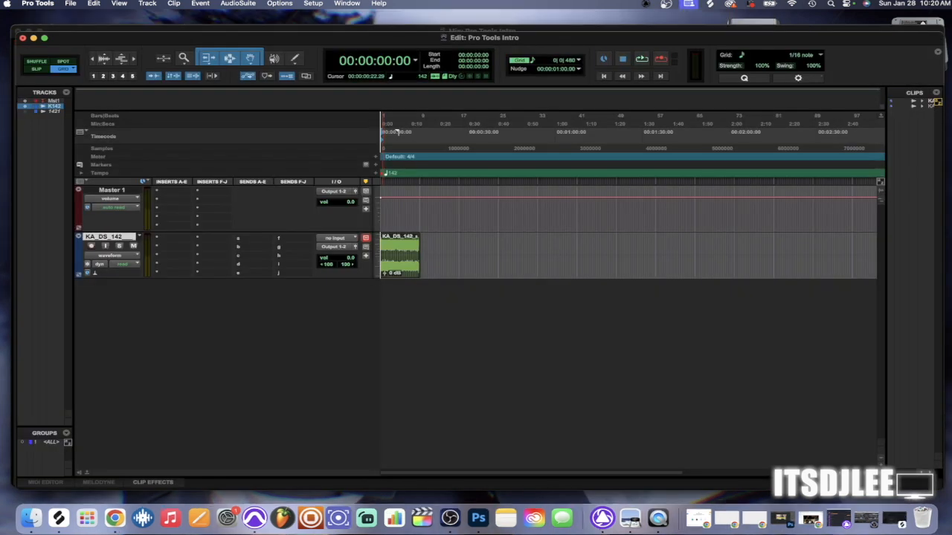
Set Edit Window Scrolling to No Scrolling.
click(280, 3)
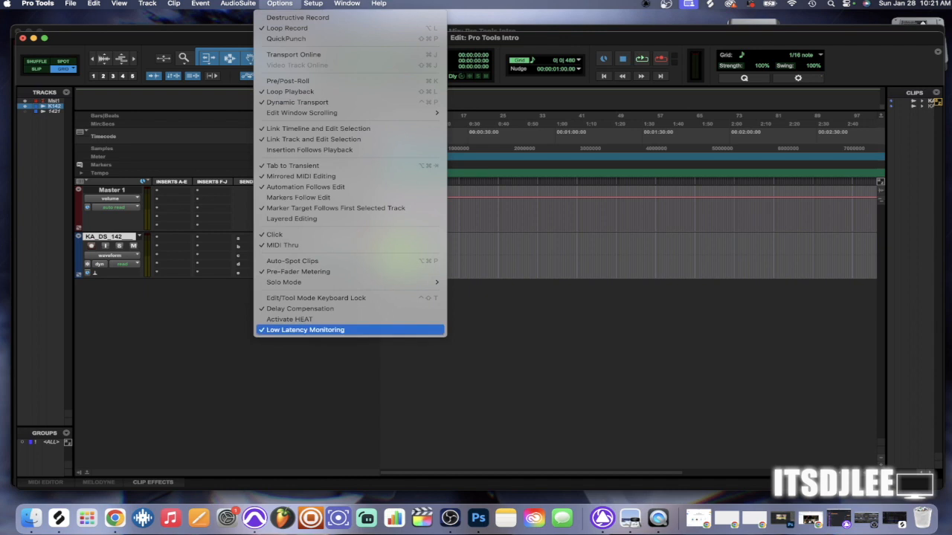
mouse_move(302, 113)
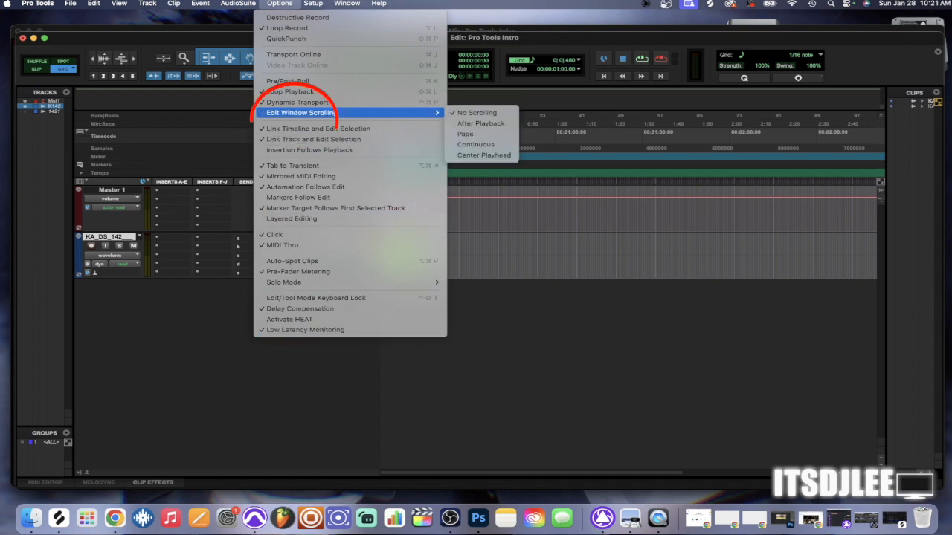
click(477, 113)
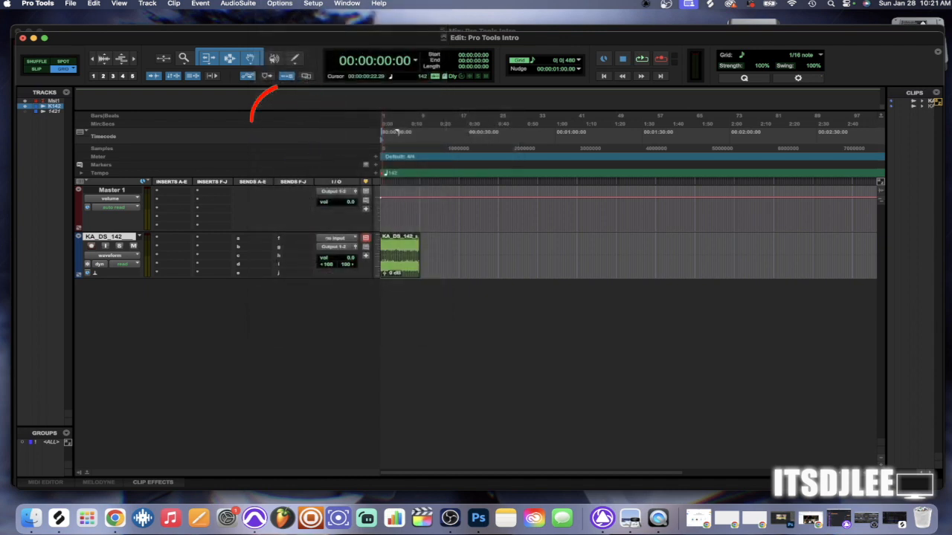
Set Edit Window Scrolling to Continuous and briefly play the string loop with its waveform enlarged.
key(super+])
key(super+])
key(super+])
key(super+])
key(super+])
key(super+])
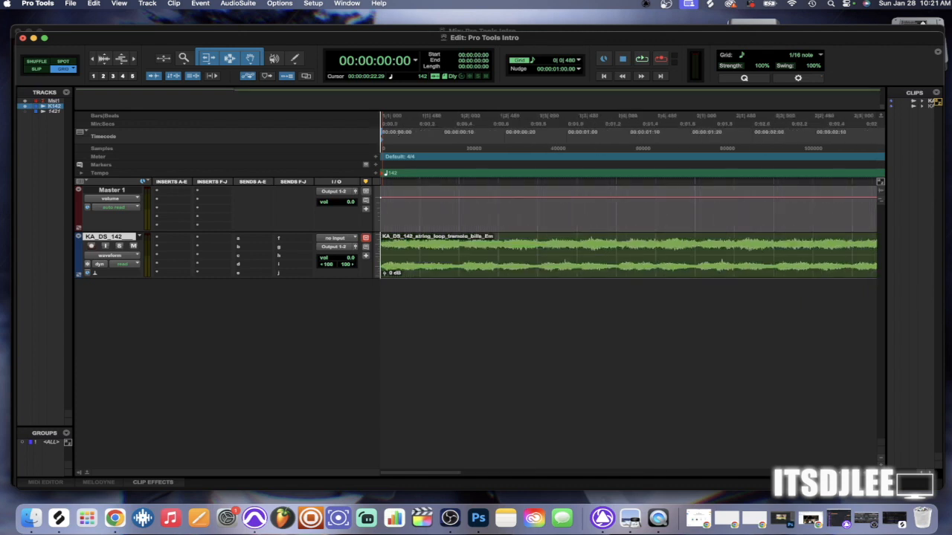
click(280, 3)
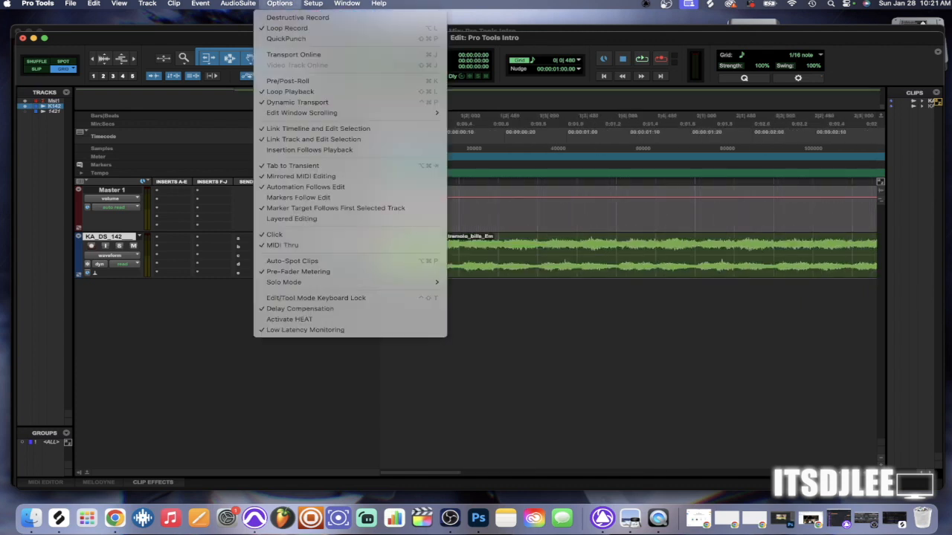
mouse_move(349, 112)
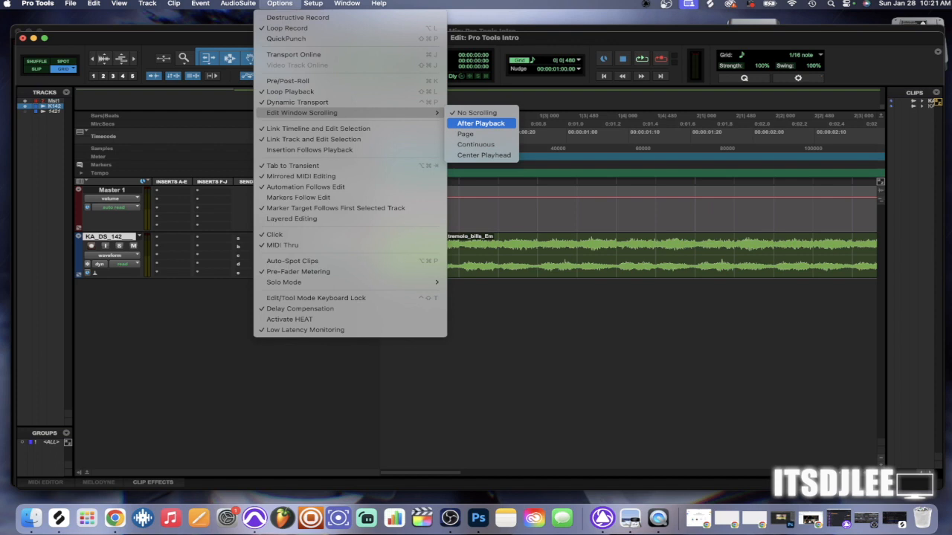
click(476, 145)
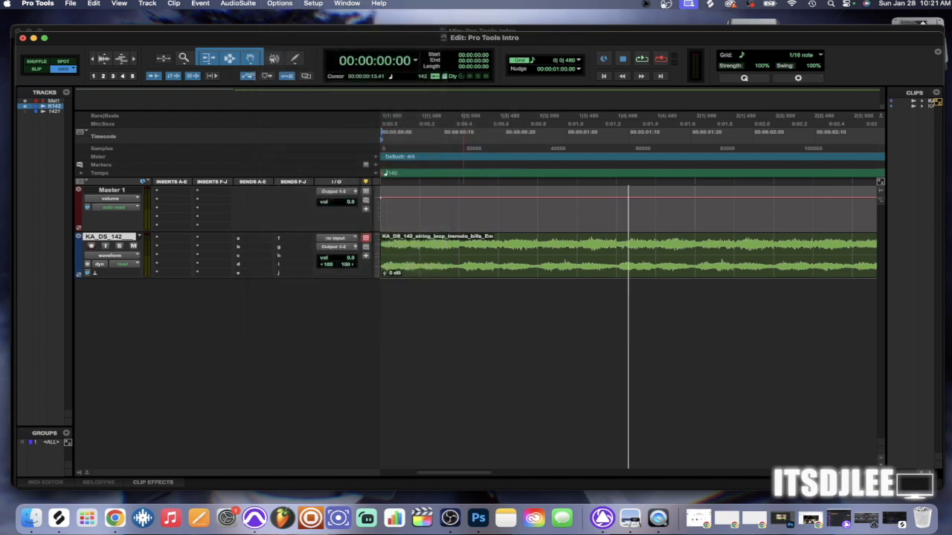
key(space)
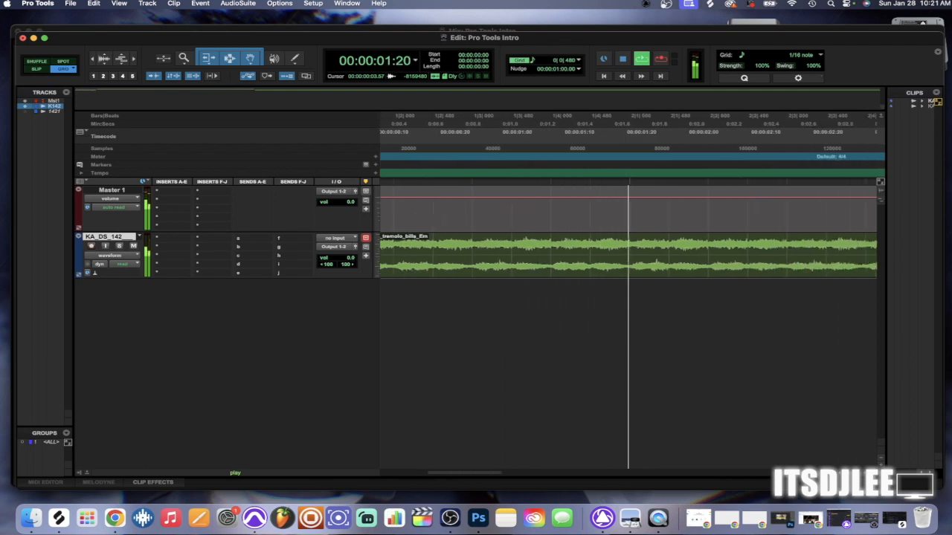
key(space)
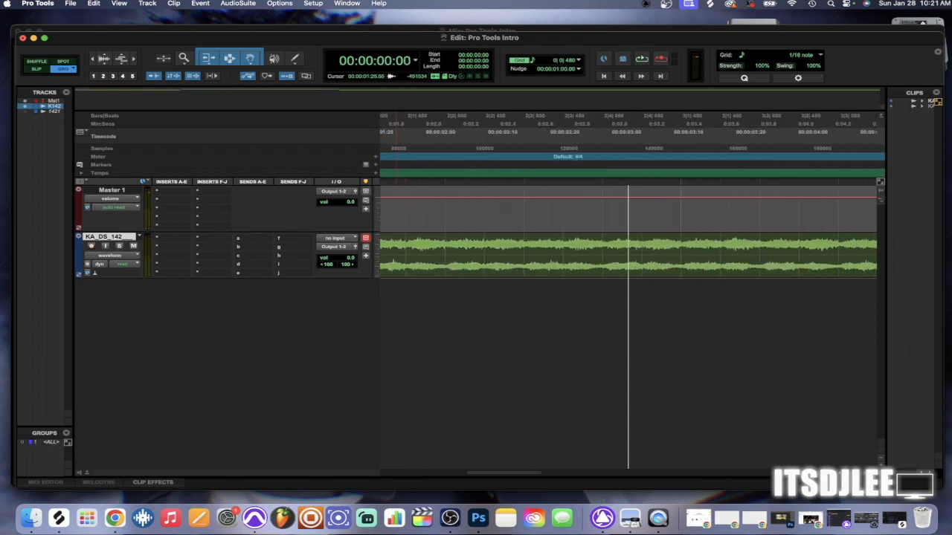
Switch Edit Window Scrolling back to No Scrolling and return to the session start.
click(279, 3)
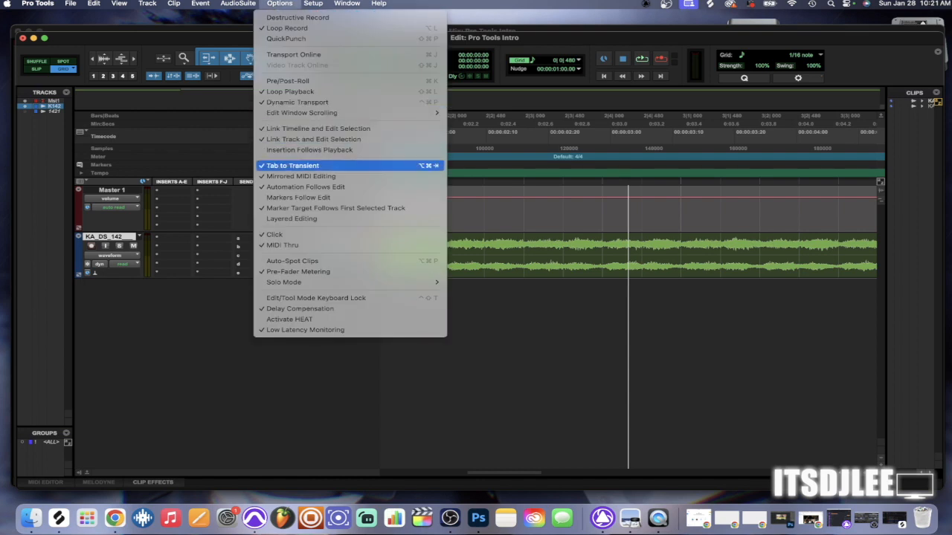
mouse_move(301, 113)
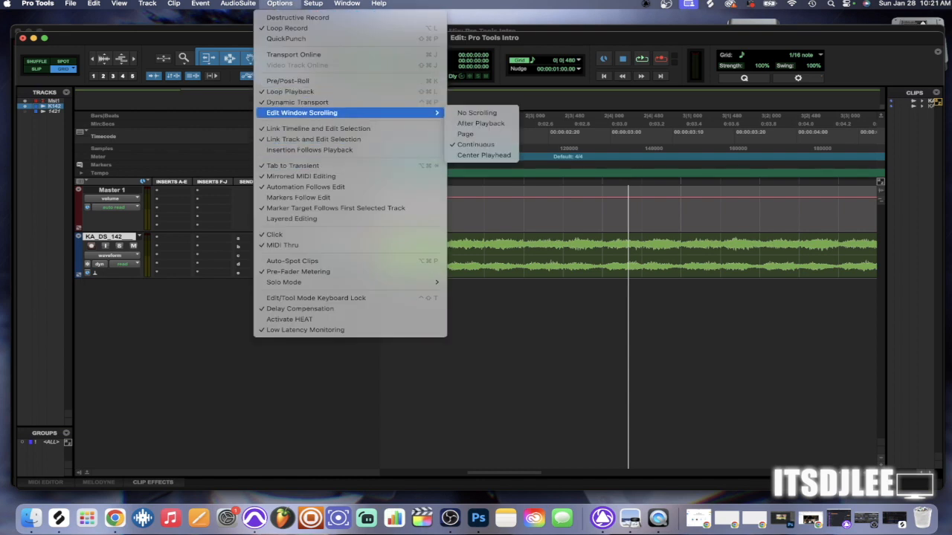
click(477, 113)
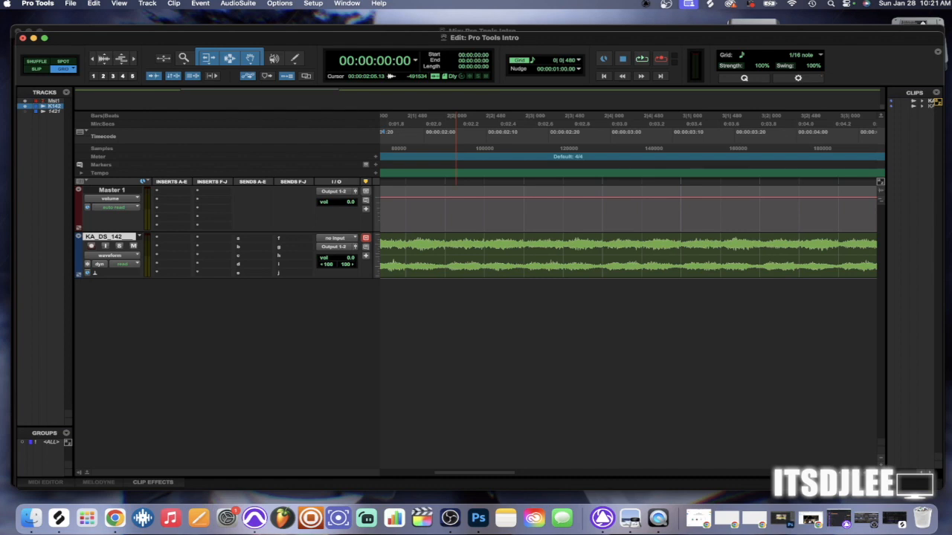
key(Return)
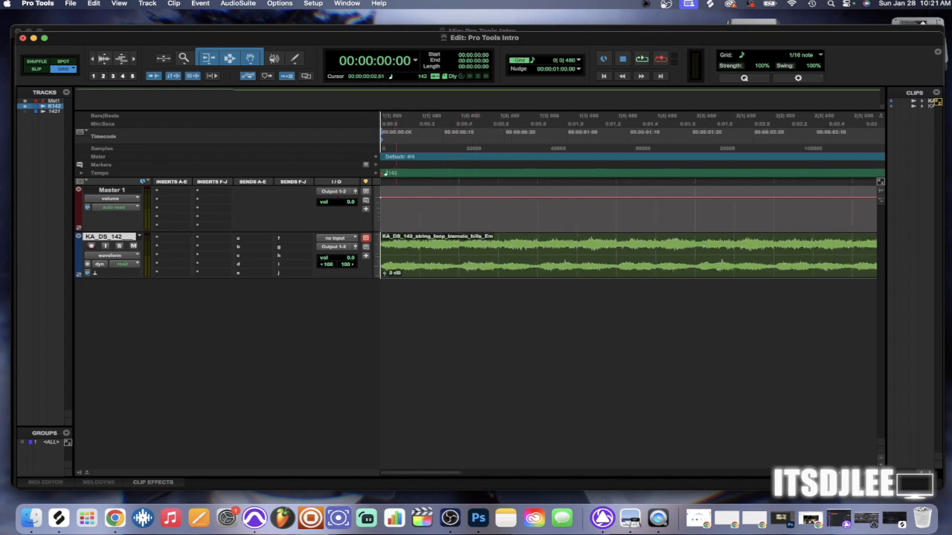
Show the Transport window and move it over the edit mode and edit tool controls.
click(279, 3)
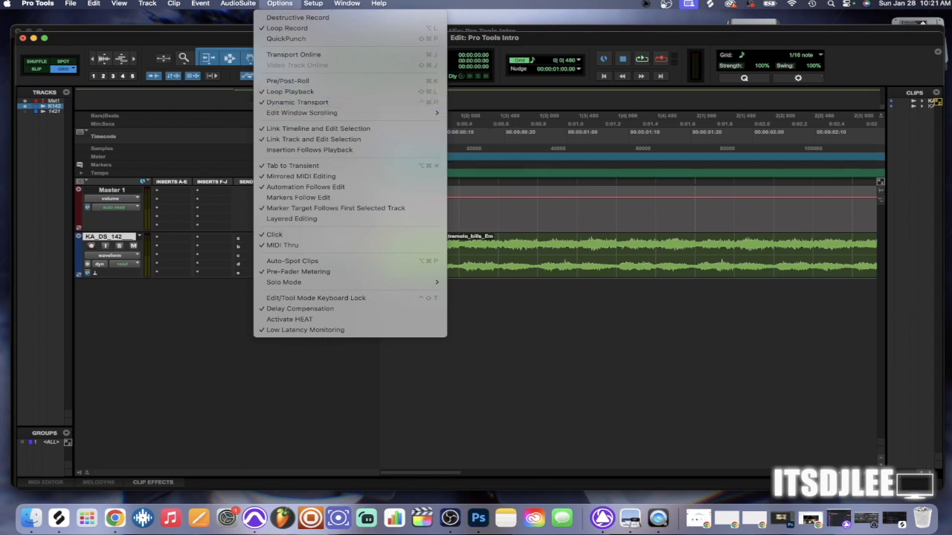
mouse_move(347, 3)
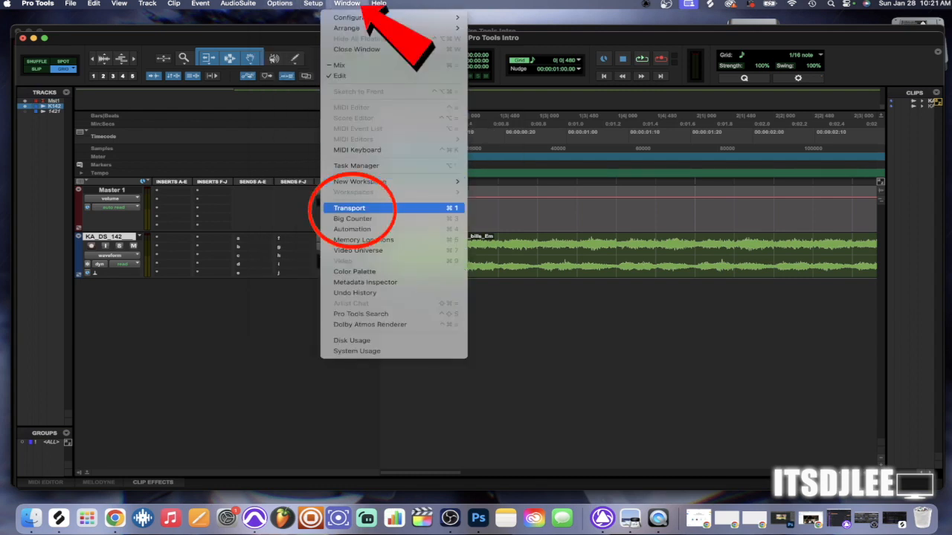
click(350, 208)
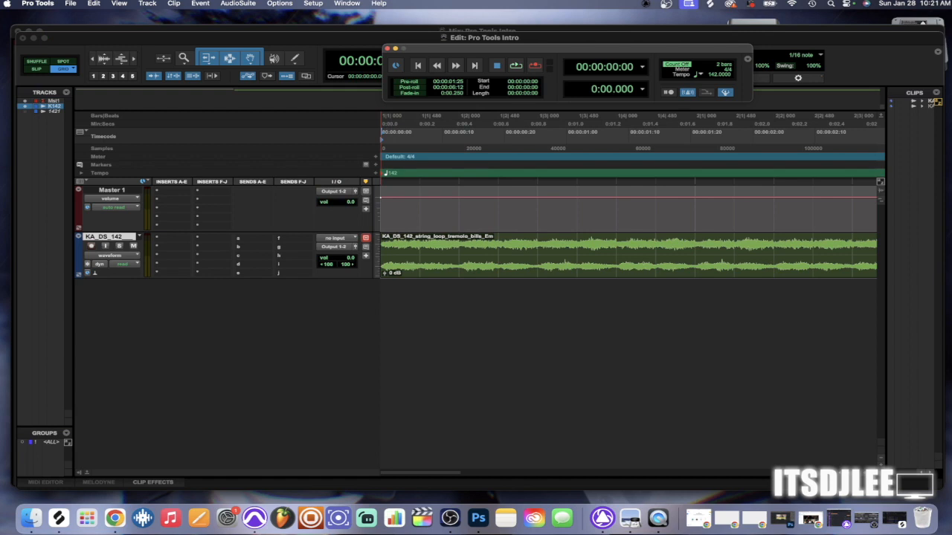
drag(520, 49, 154, 48)
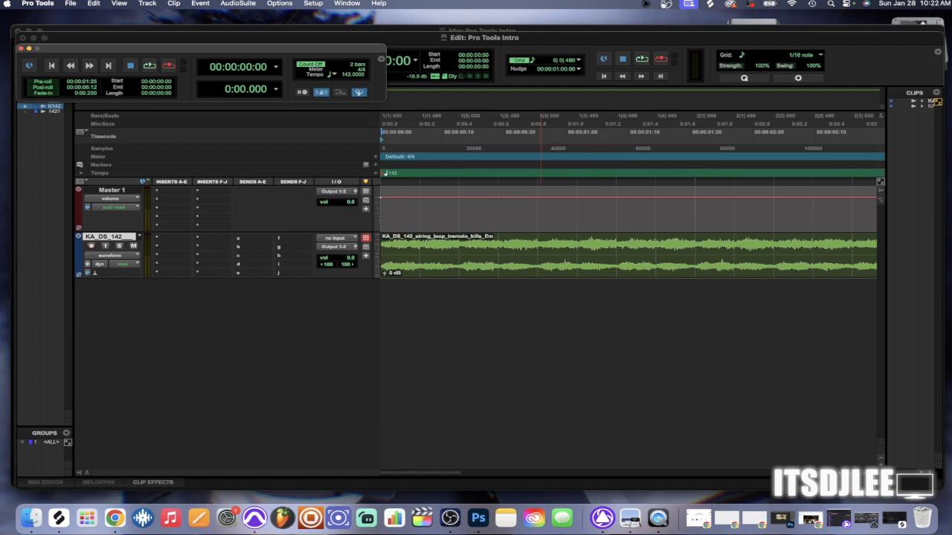
Select the range from 00:00:00:25 to 00:00:01:01 on Master 1 and enable pre-roll.
click(540, 212)
drag(537, 211, 577, 211)
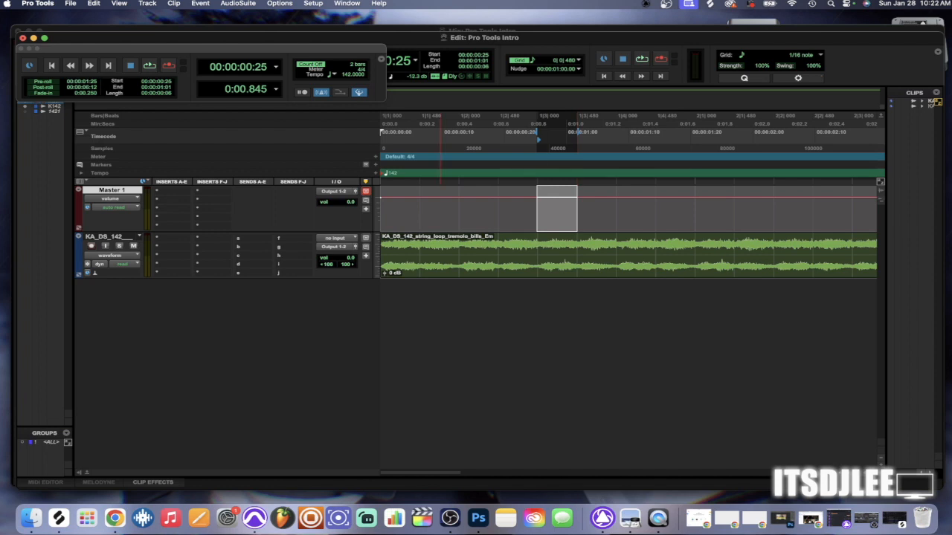
click(43, 82)
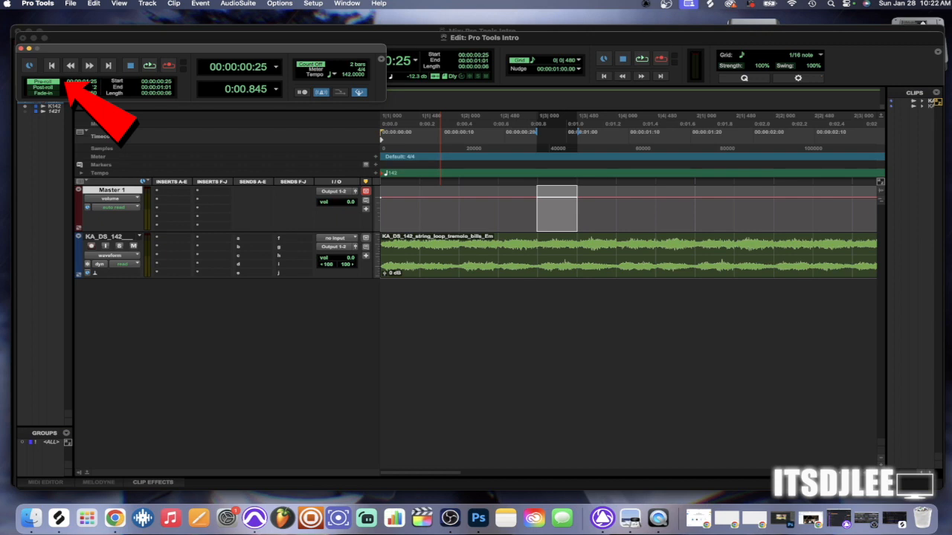
Shorten the pre-roll to 00:00:00:12 using its marker in the timeline ruler.
click(383, 132)
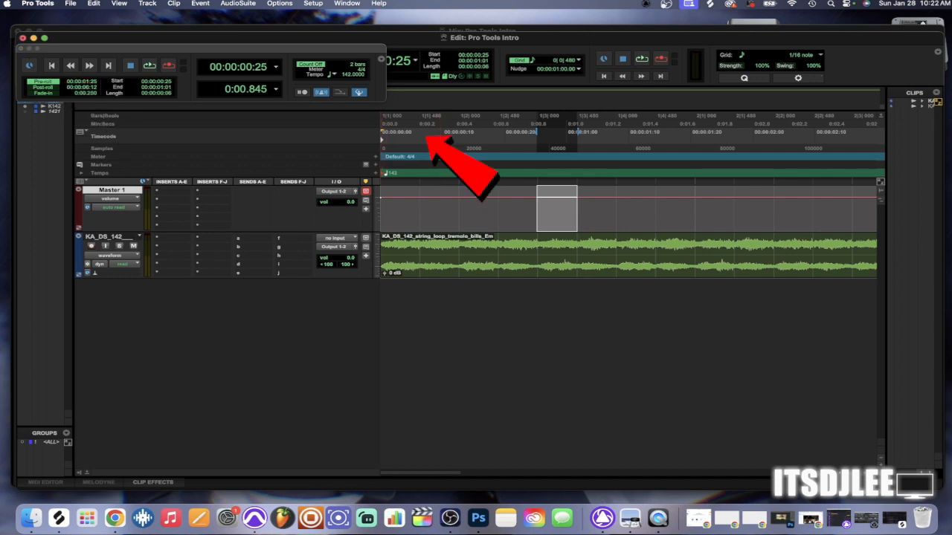
drag(383, 139, 421, 139)
drag(499, 138, 460, 139)
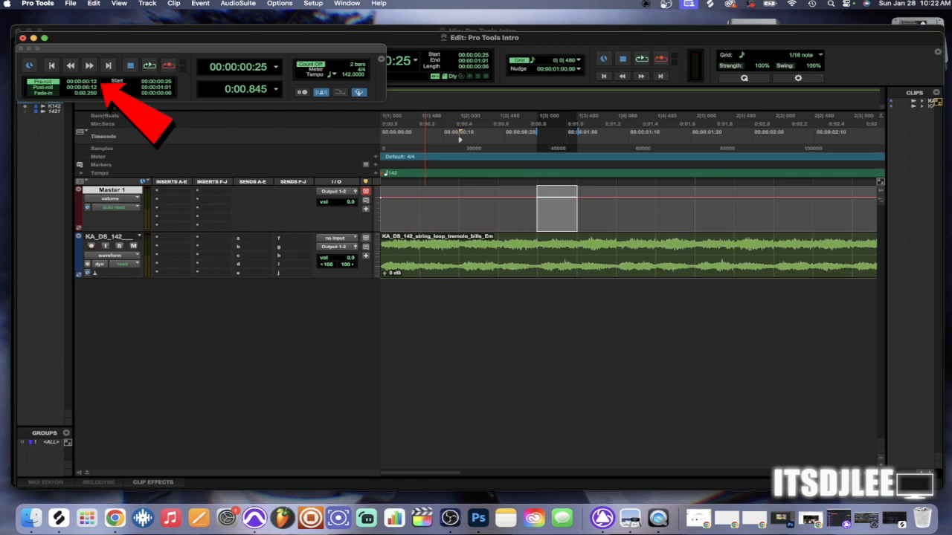
Change the pre-roll value in the Transport window to 23:59:55:24.
click(83, 81)
drag(92, 81, 92, 119)
key(Return)
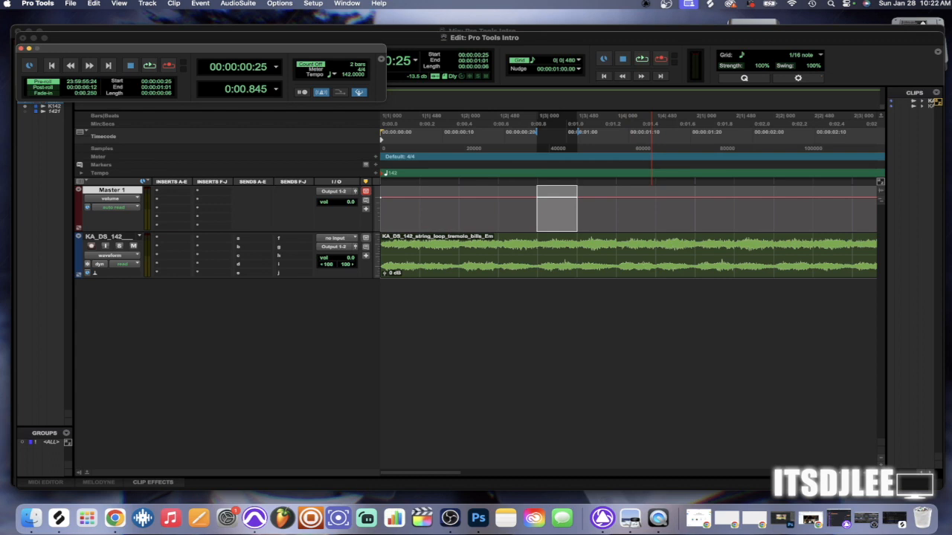
Place the edit cursor at 00:00:01:14 on Master 1 and set the pre-roll to 00:00:00:16.
click(653, 213)
click(82, 82)
mouse_move(82, 82)
mouse_down()
mouse_move(81, 51)
mouse_move(82, 72)
mouse_up()
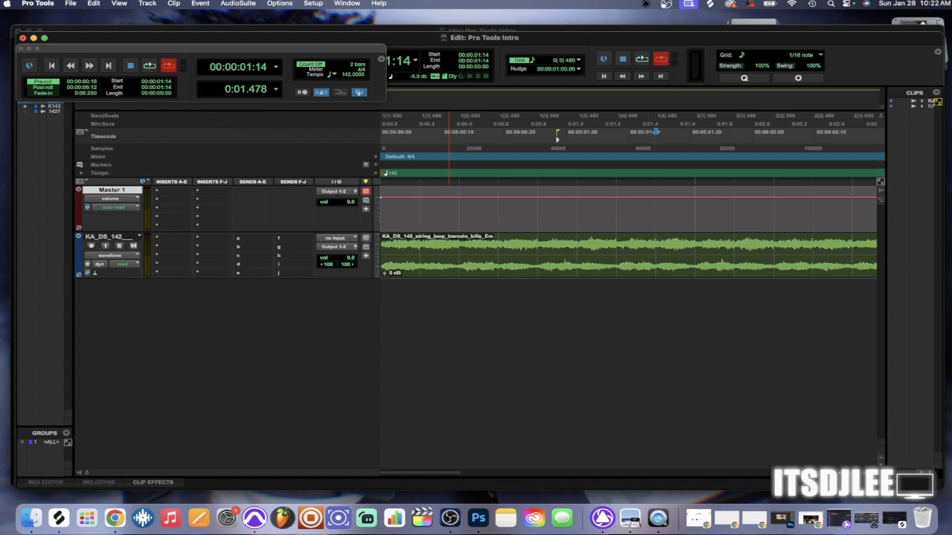
Create one new mono audio track named Audio vox.
key(super+shift+n)
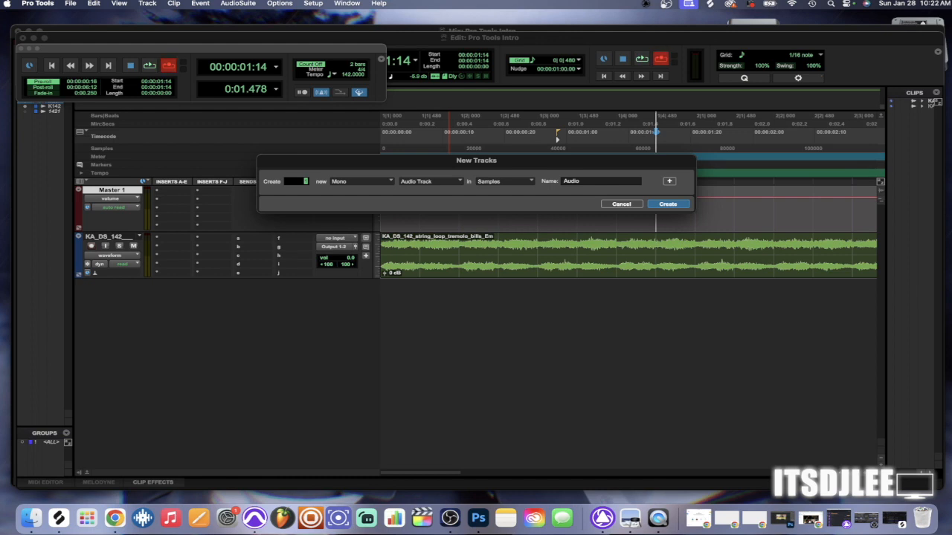
click(580, 181)
text(vox)
key(Return)
Create one new mono Aux Input track directly below Master 1, keeping the default name.
click(112, 190)
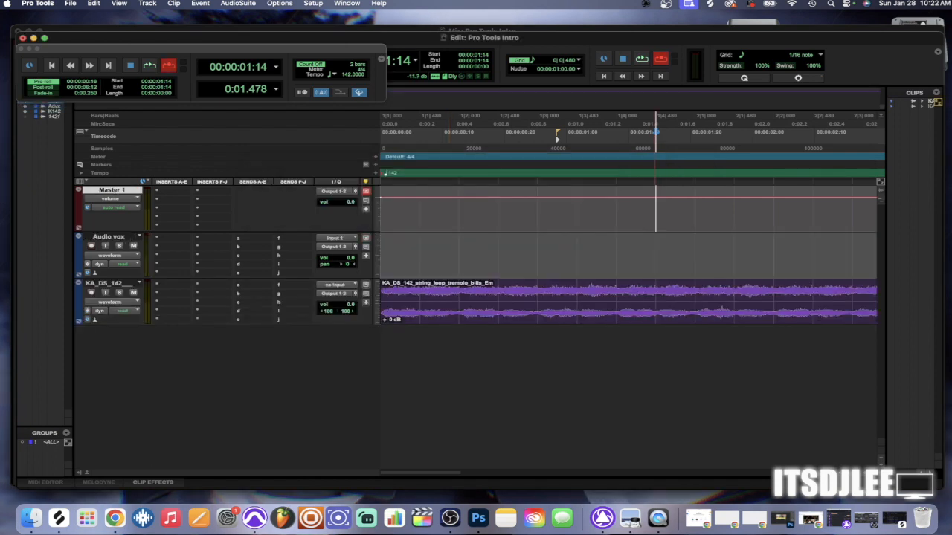
key(super+shift+n)
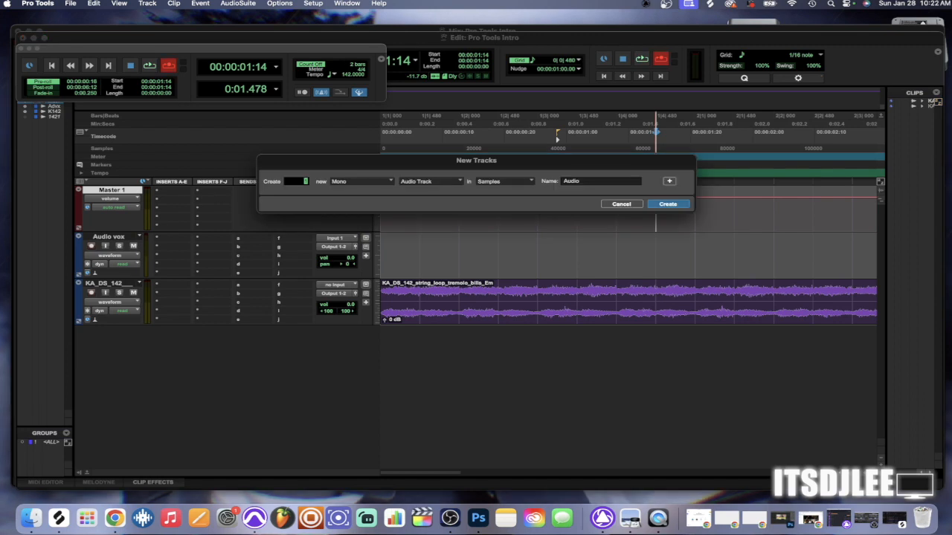
click(431, 182)
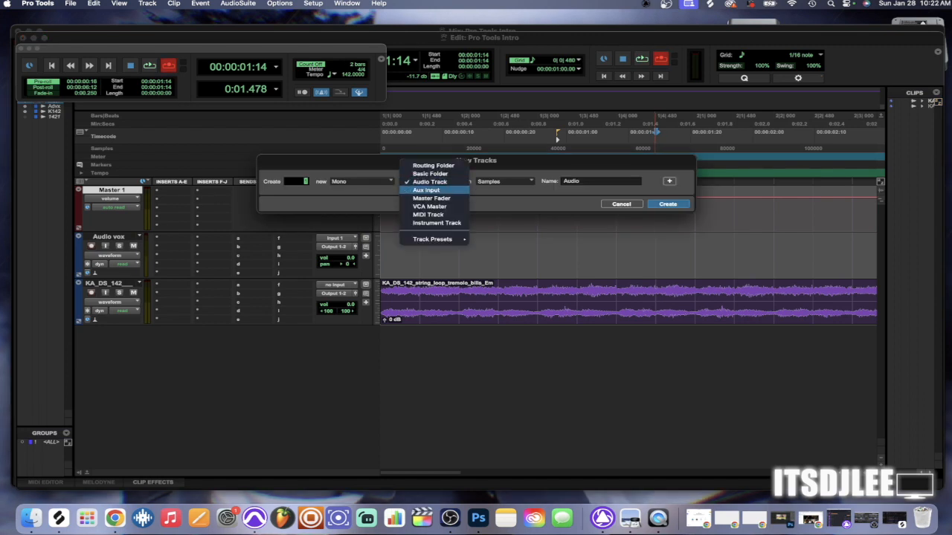
click(431, 191)
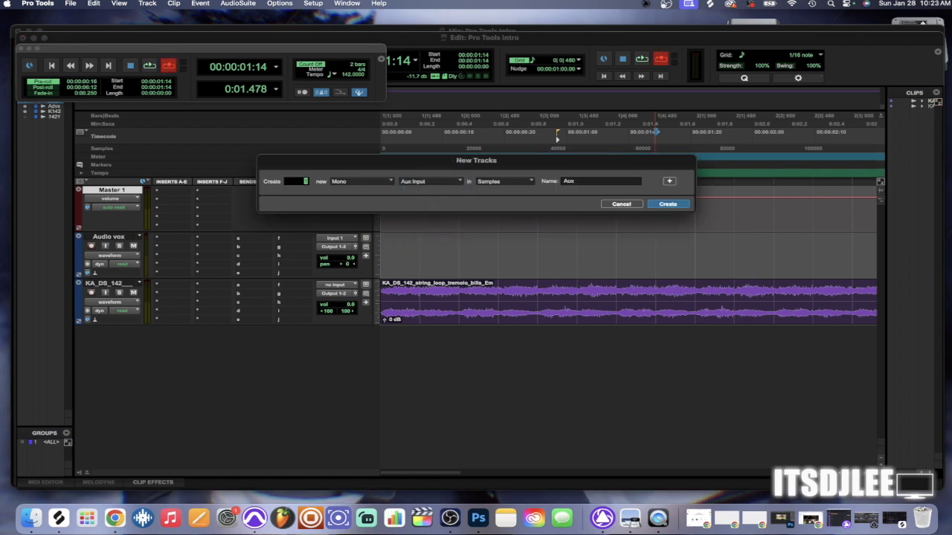
key(Return)
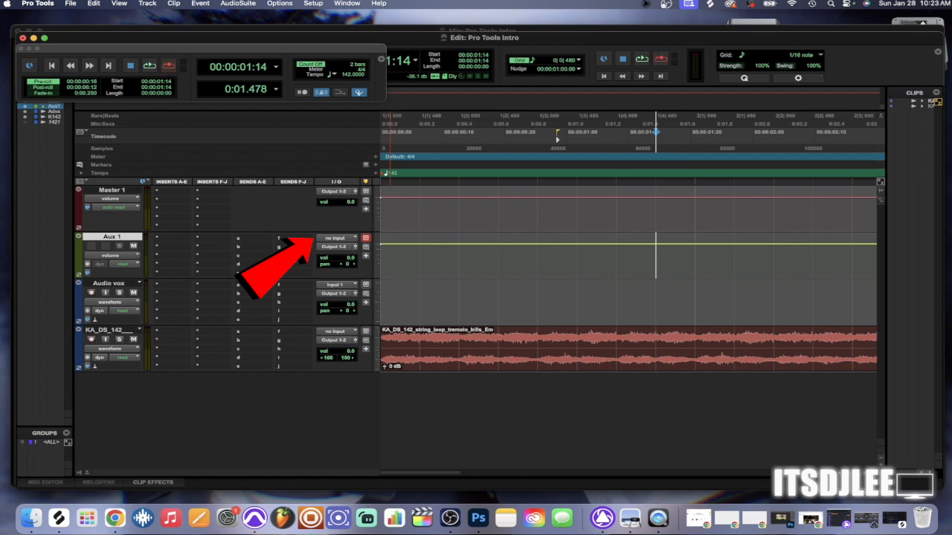
Assign Input 1 (Mono) as Aux 1's input, and set the track back to no input.
click(336, 238)
mouse_move(345, 239)
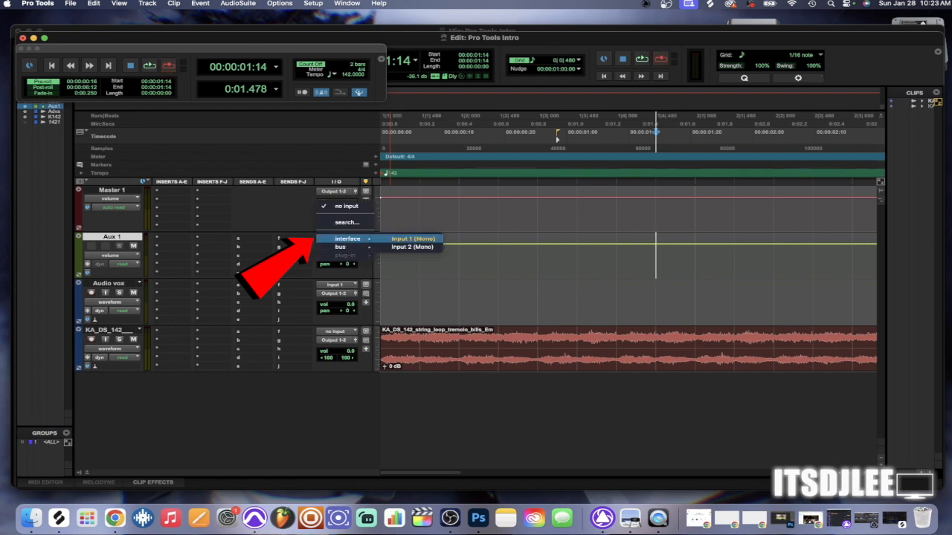
click(408, 239)
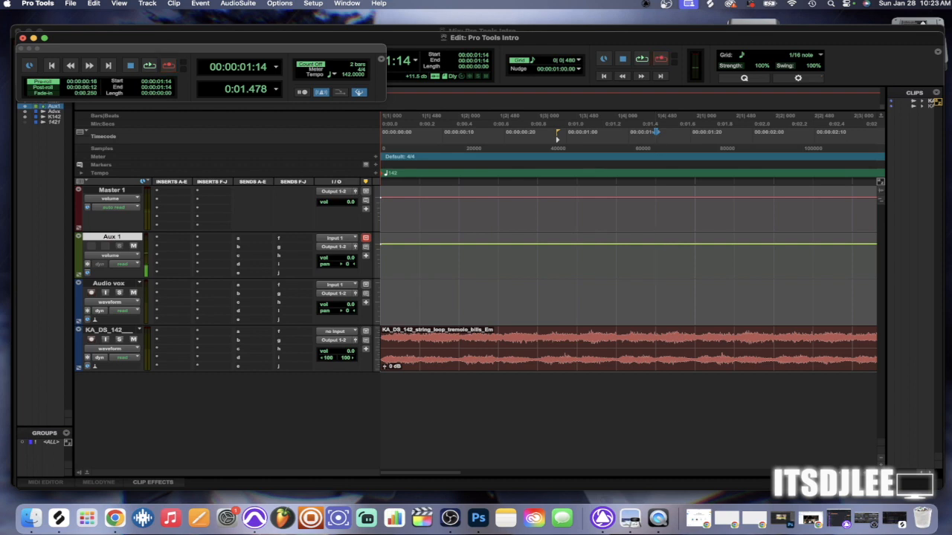
click(337, 238)
mouse_move(346, 239)
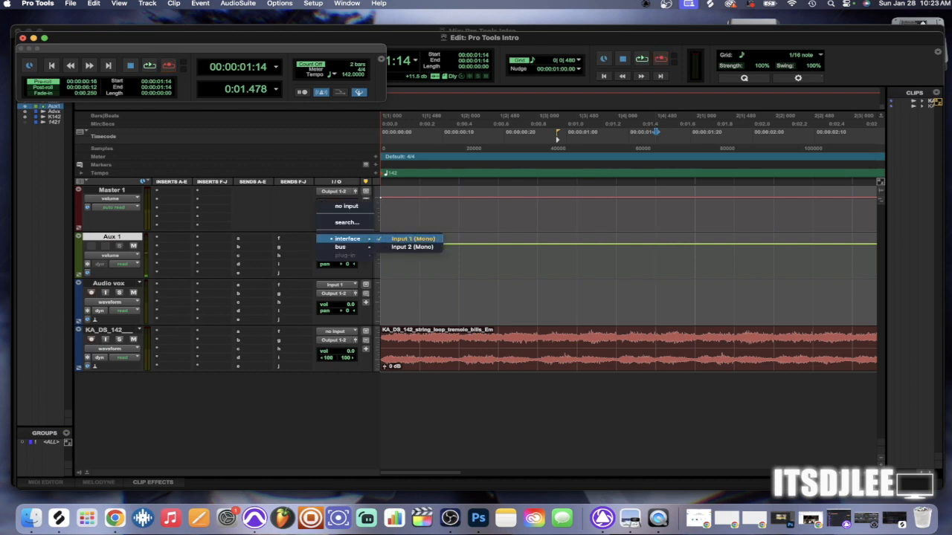
click(346, 206)
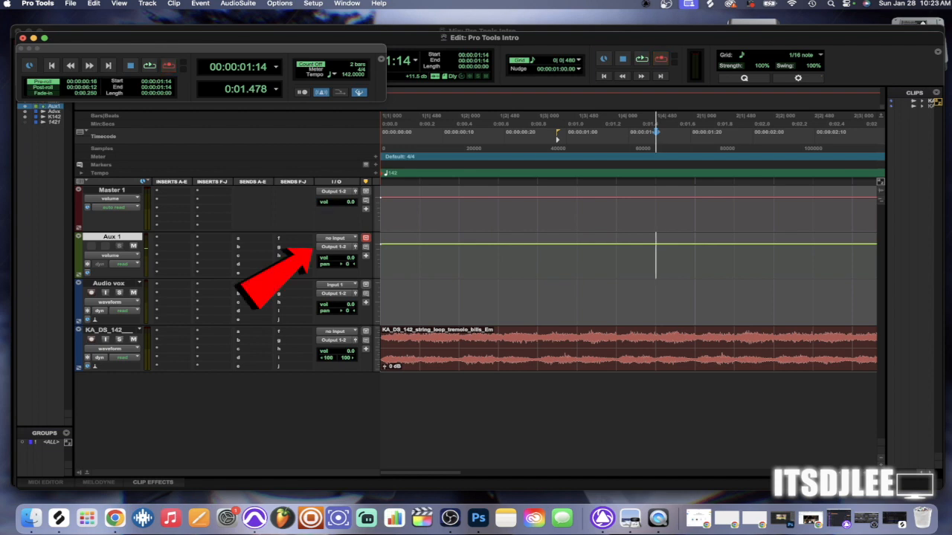
Route Aux 1's output to Output 1-2 (Stereo).
click(334, 246)
mouse_move(343, 247)
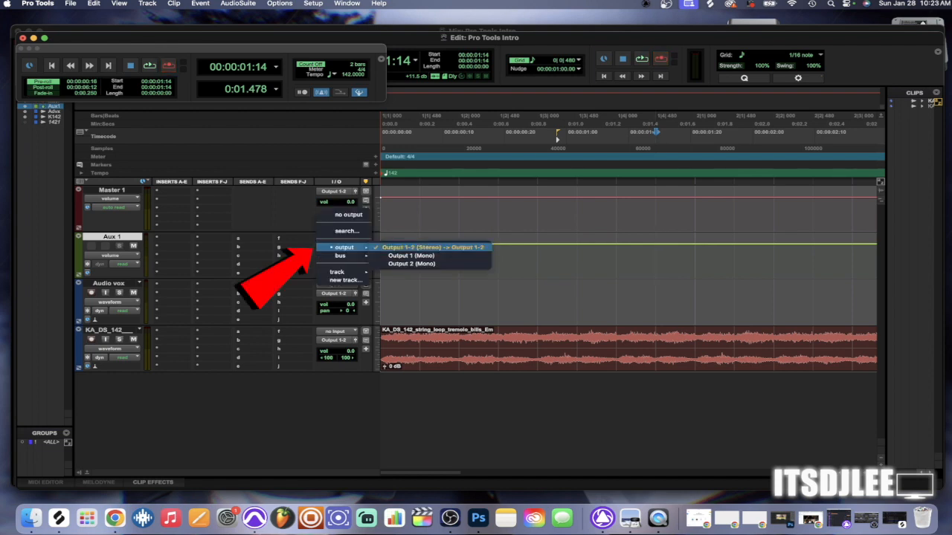
click(433, 248)
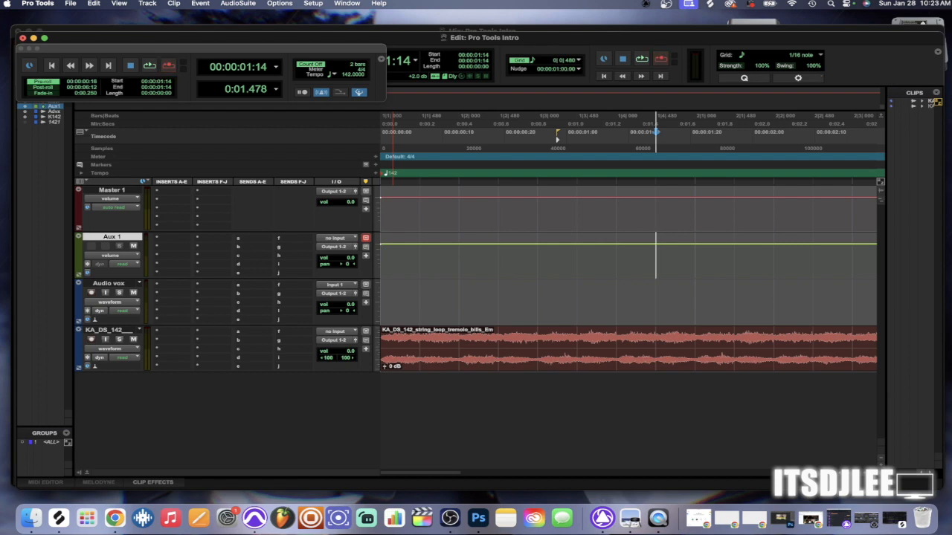
Examine the output paths and monitoring settings in I/O Setup, leaving without saving changes.
click(313, 3)
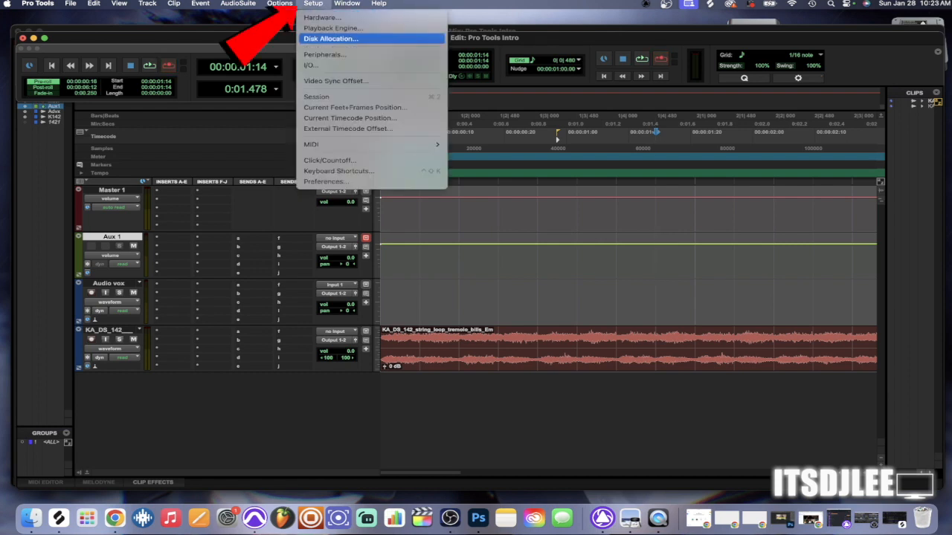
click(310, 64)
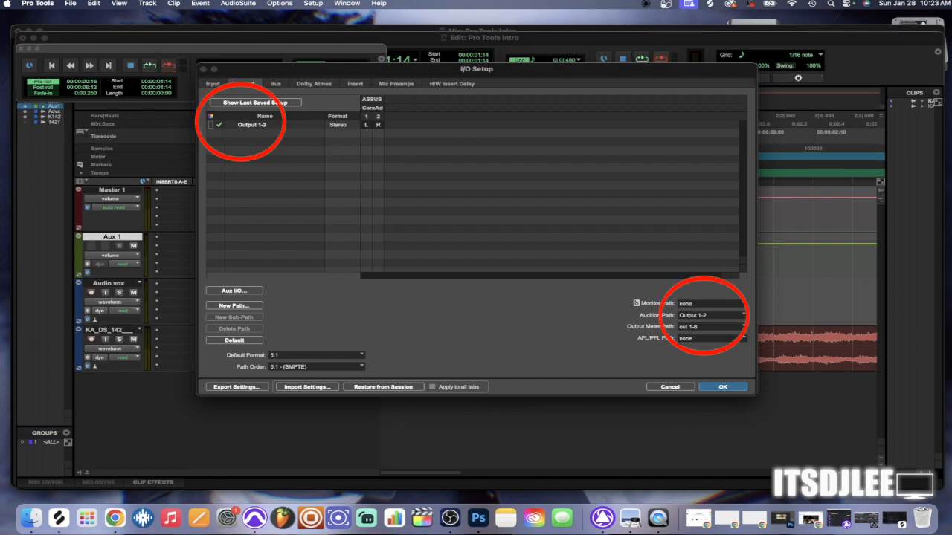
click(670, 387)
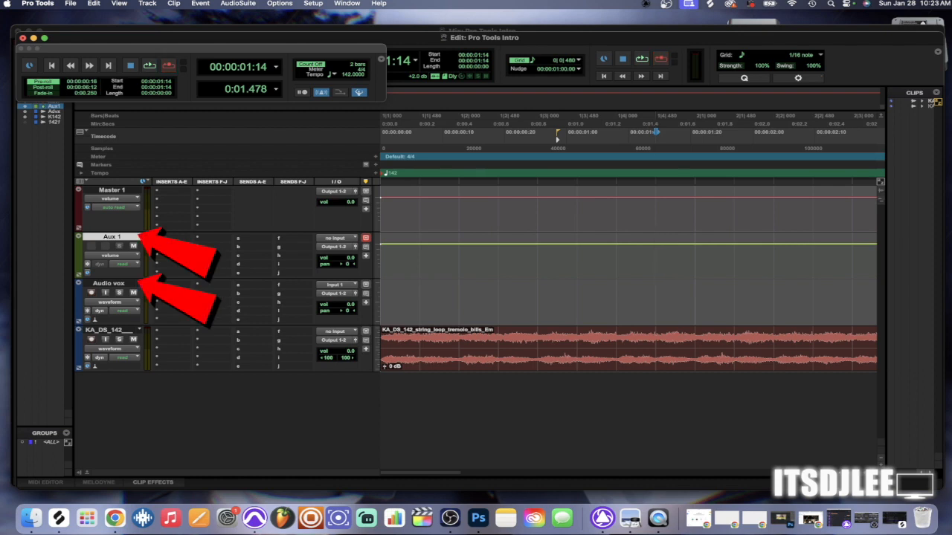
Record-enable the Audio vox track and assign its input to Input 1 (Mono).
click(91, 293)
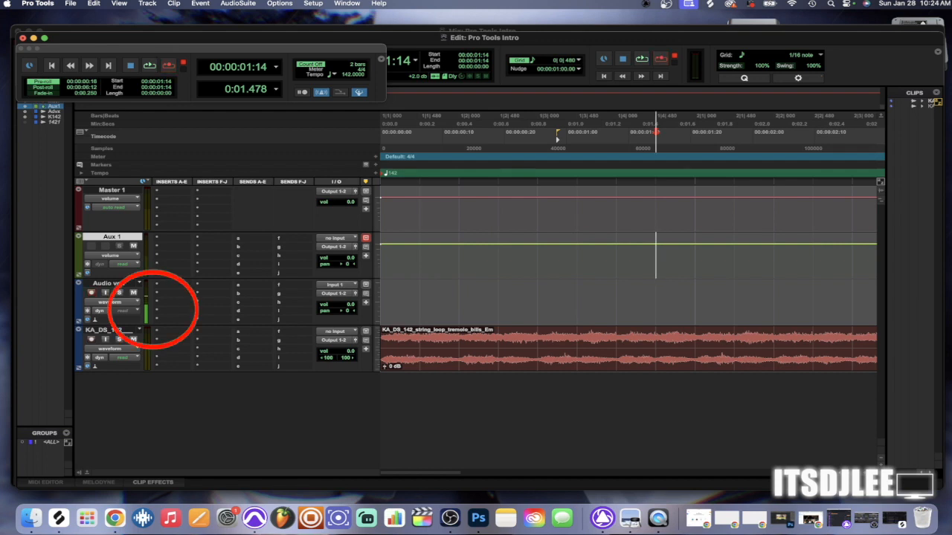
click(337, 285)
mouse_move(347, 286)
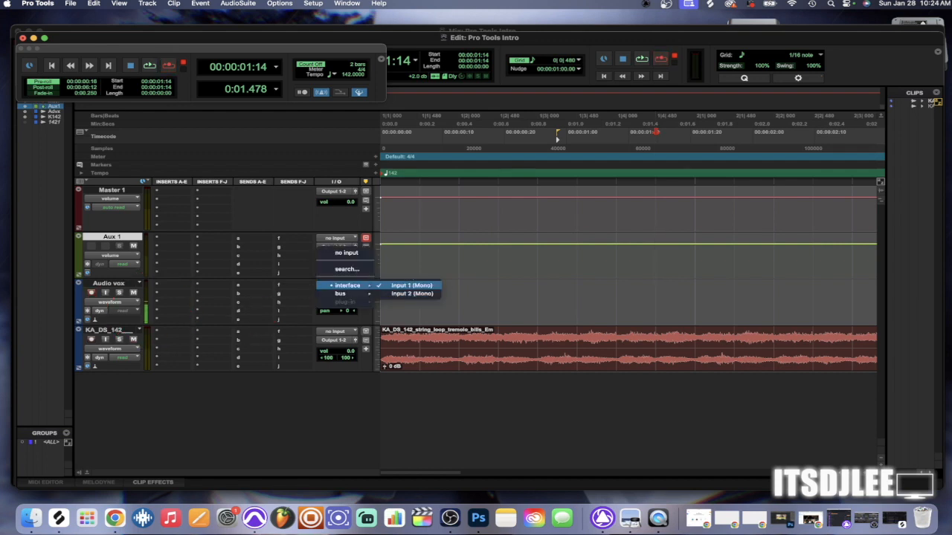
click(411, 286)
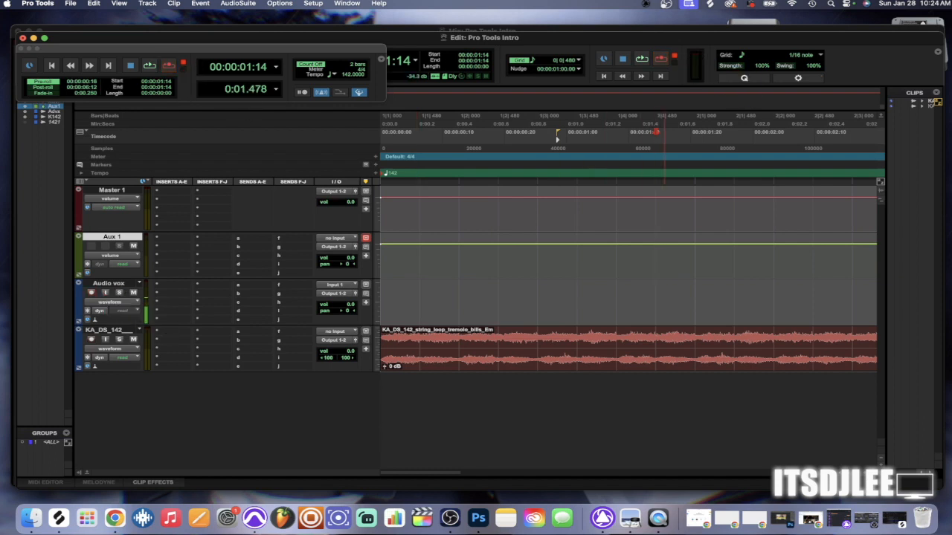
Enable post-roll in the Transport window and set its length to 00:00:01:26.
key(super+bracketleft)
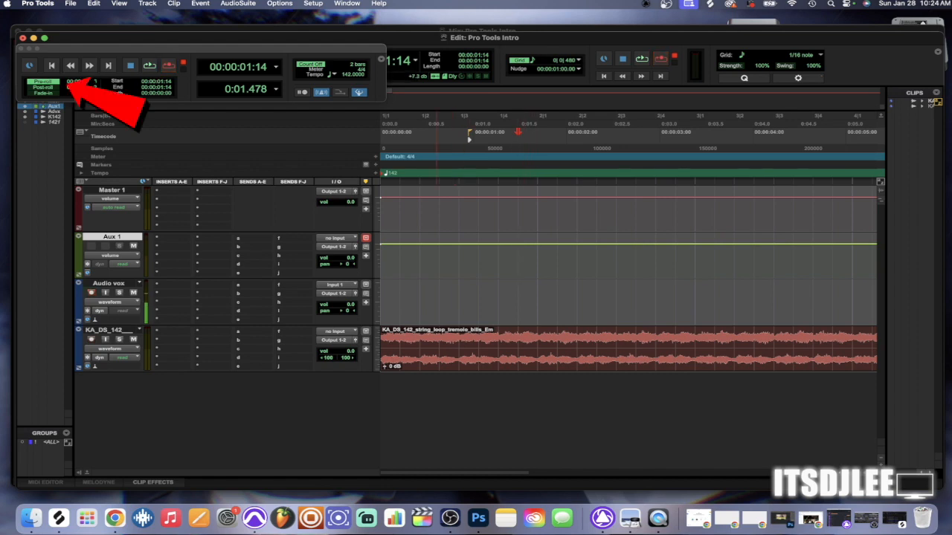
click(43, 87)
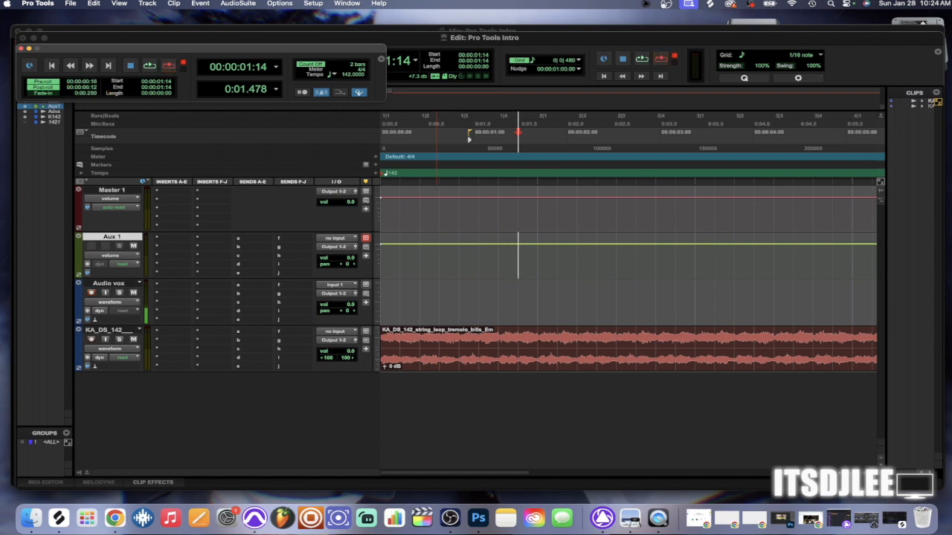
click(82, 88)
mouse_move(82, 88)
mouse_down()
mouse_move(82, 100)
mouse_move(82, 92)
mouse_up()
key(Return)
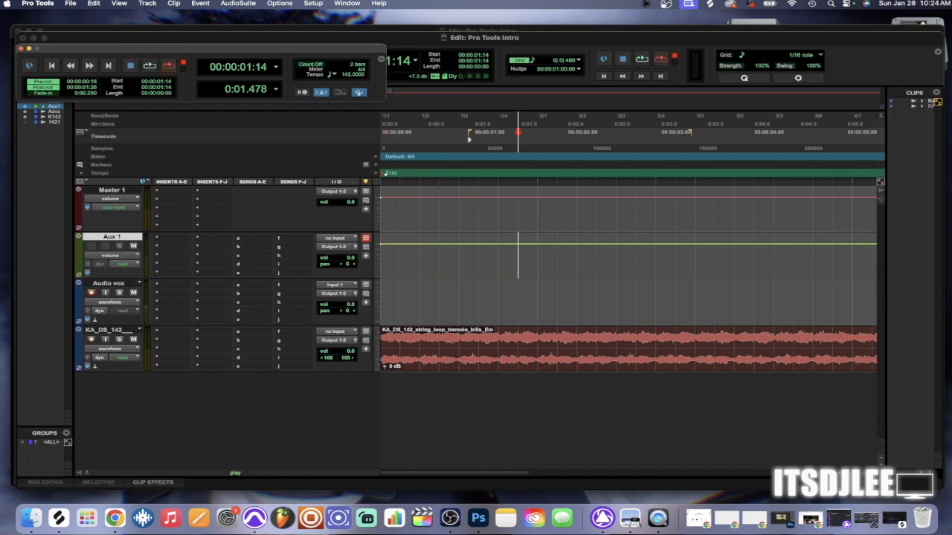
Record a take about 00:00:03:14 long on Audio vox from 00:00:01:14, and delete the recorded clip.
key(space)
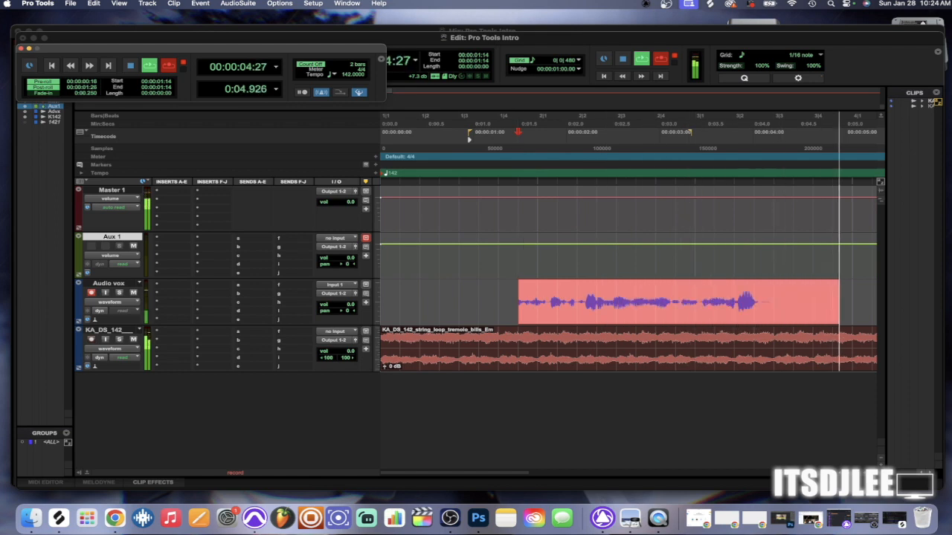
key(space)
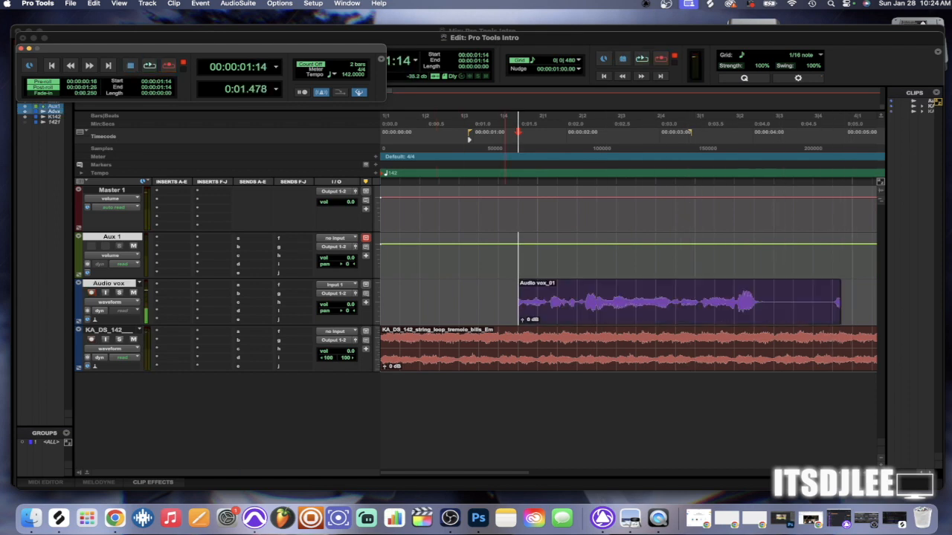
double_click(633, 297)
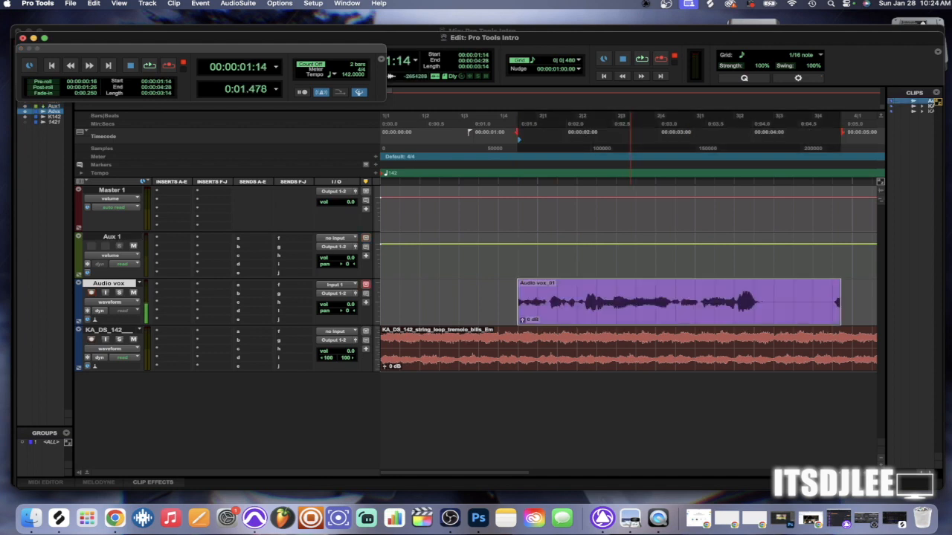
key(Delete)
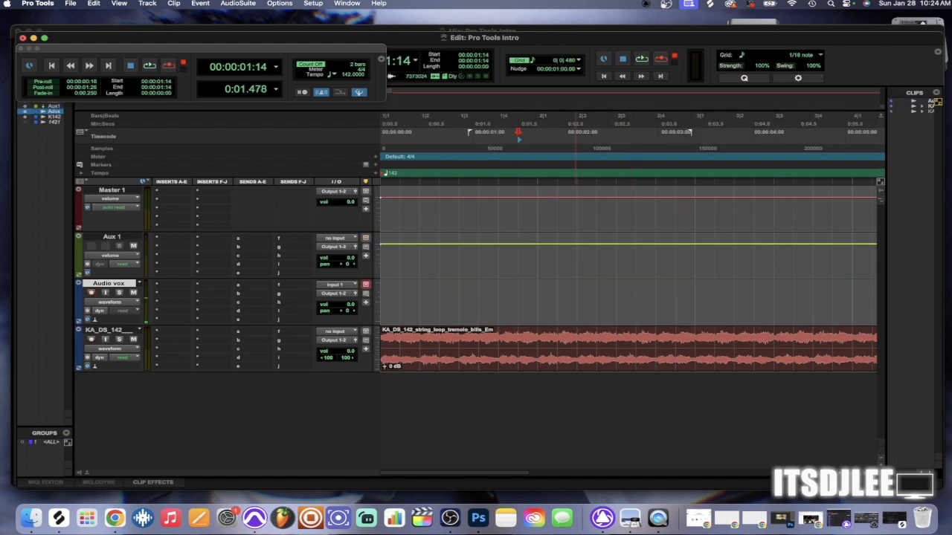
Loop-record vocal takes on the Audio vox track over the range 00:00:01:20 to 00:00:03:11.
mouse_move(537, 301)
mouse_down()
mouse_move(695, 301)
mouse_move(537, 301)
mouse_up()
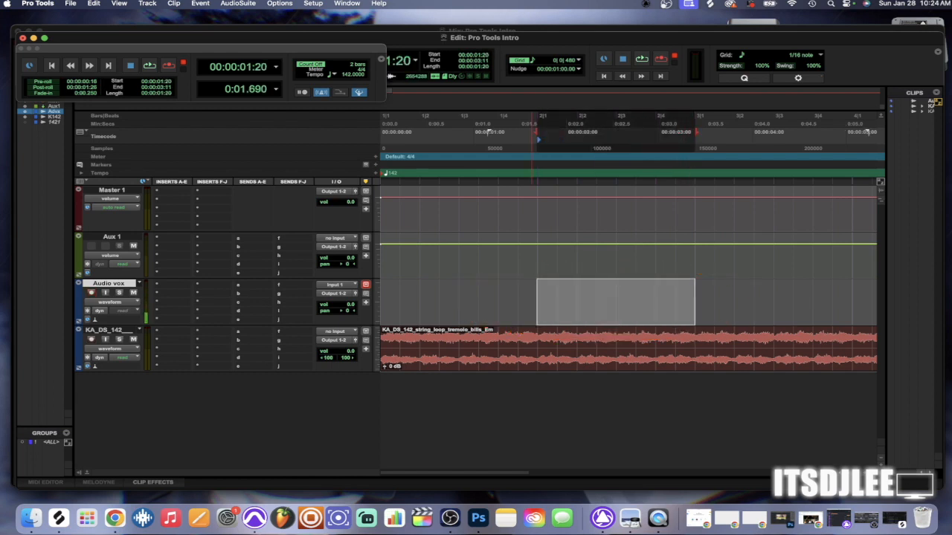
key(r)
key(r)
key(r)
key(super+space)
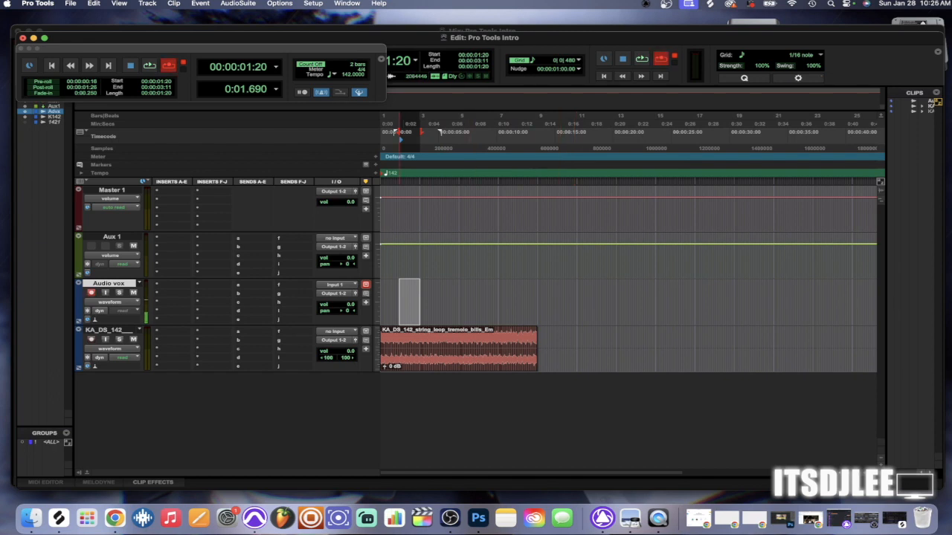
key(space)
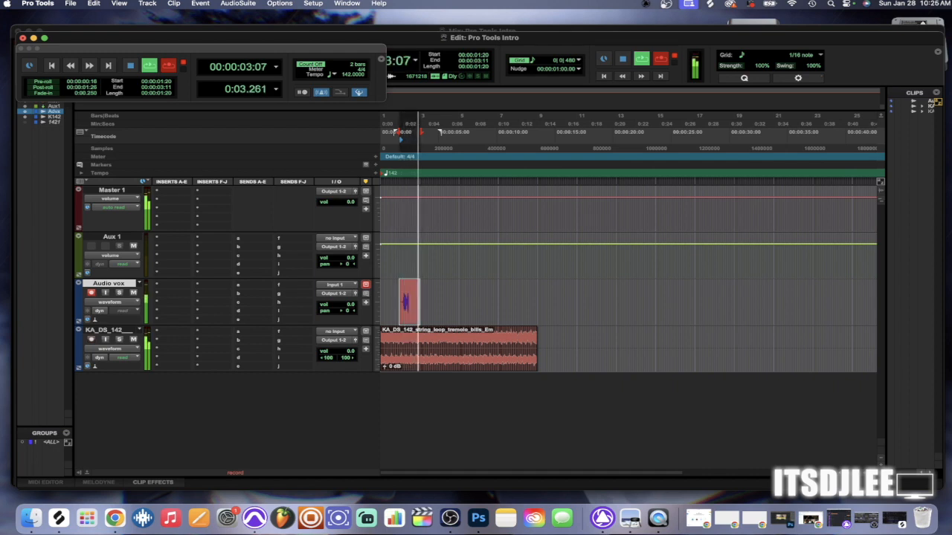
key(space)
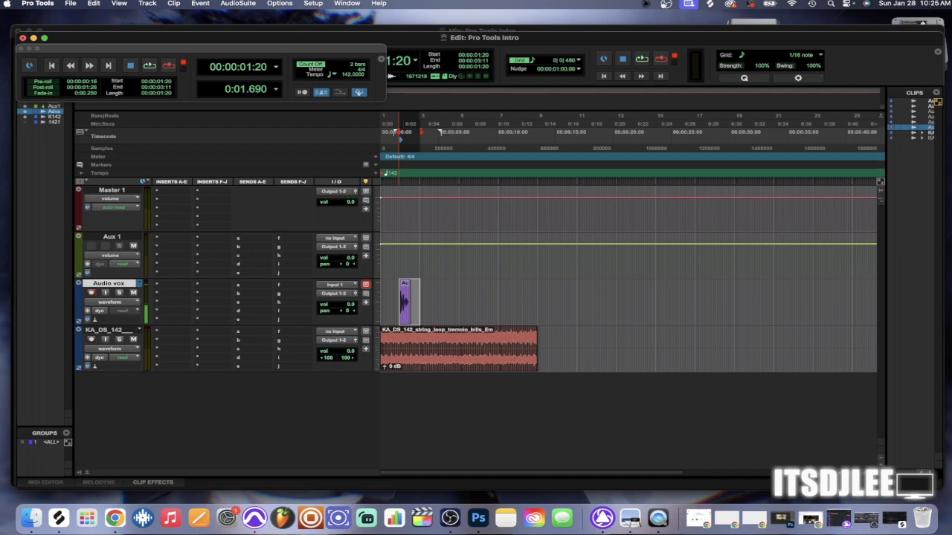
View the recorded takes in the Audio vox track's playlists view and return the track to waveform view.
key(super+bracketright)
key(super+bracketright)
key(super+bracketright)
click(400, 301)
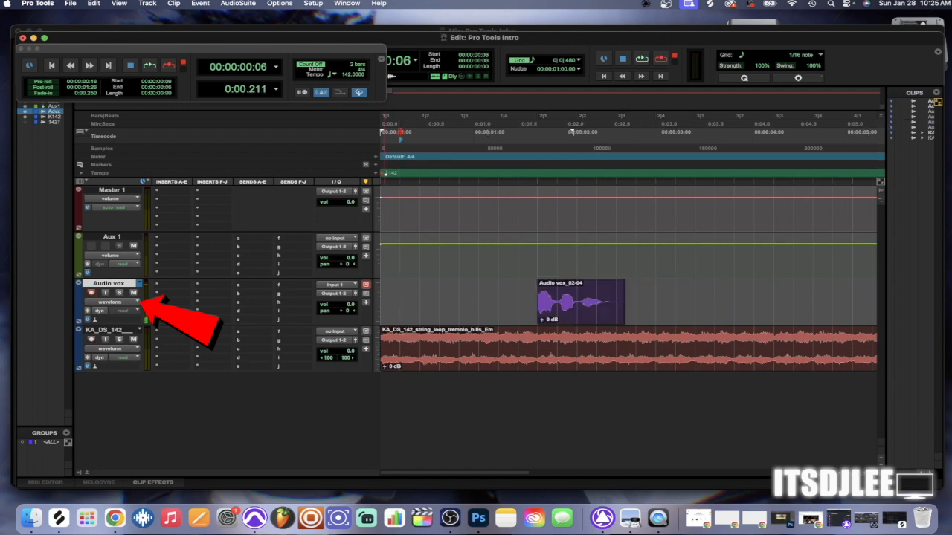
click(110, 302)
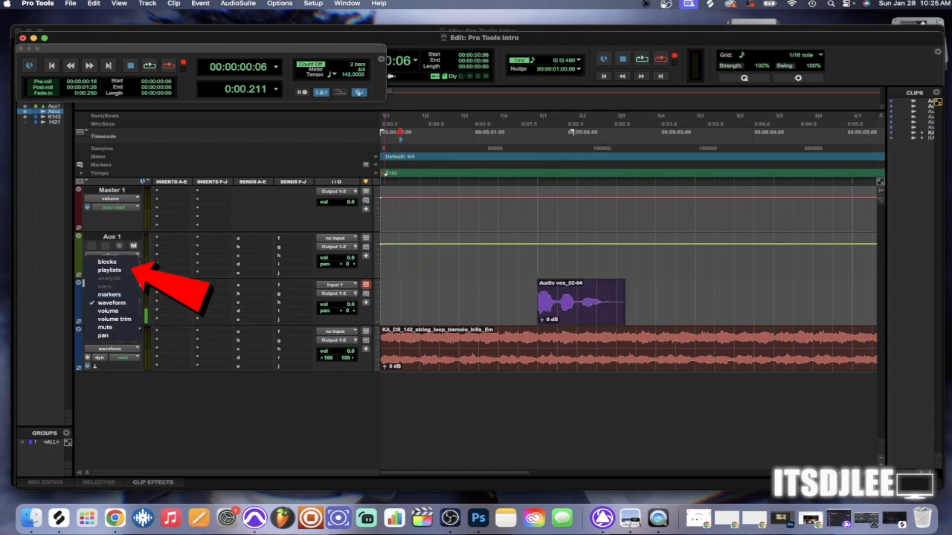
click(109, 270)
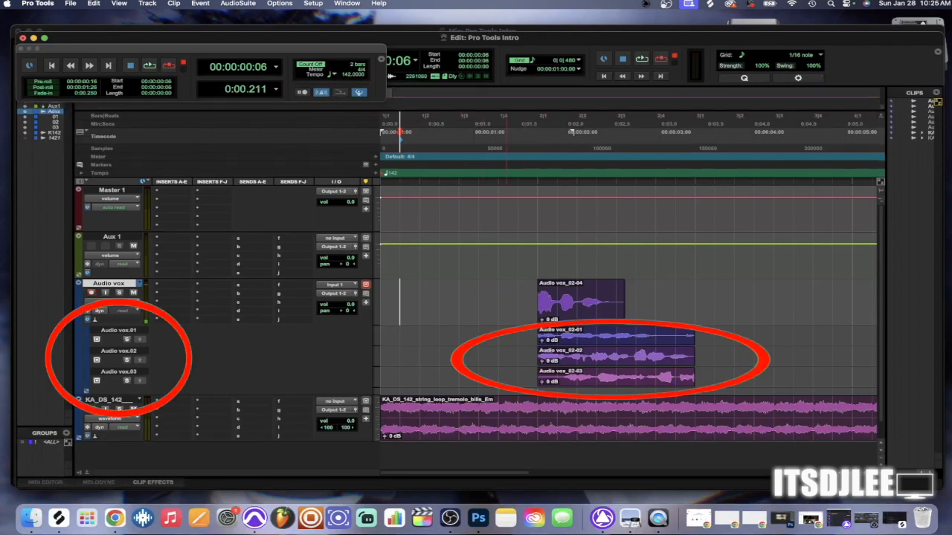
click(110, 303)
click(112, 335)
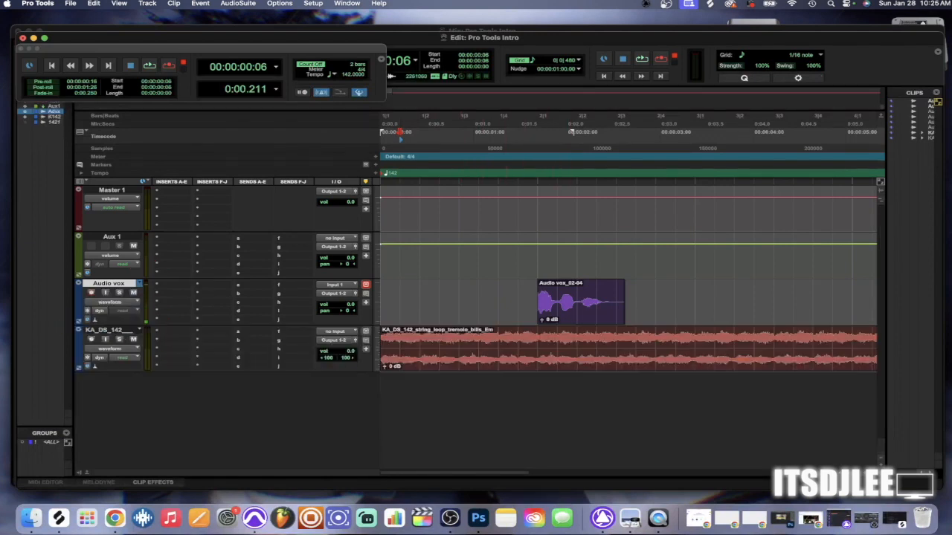
Move the Audio vox_02-04 clip to a new playlist and display the Audio vox track in playlists view.
click(582, 312)
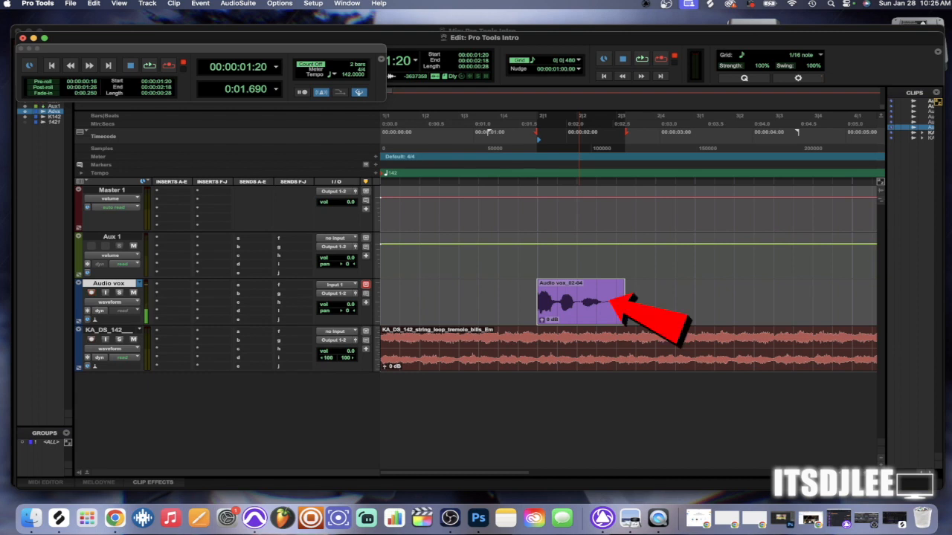
right_click(582, 313)
mouse_move(609, 366)
click(693, 367)
click(111, 302)
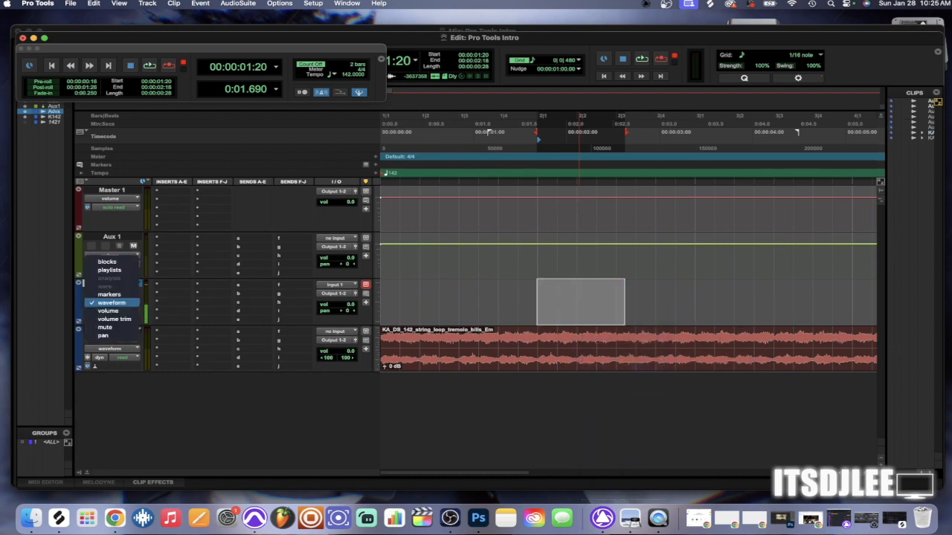
click(109, 269)
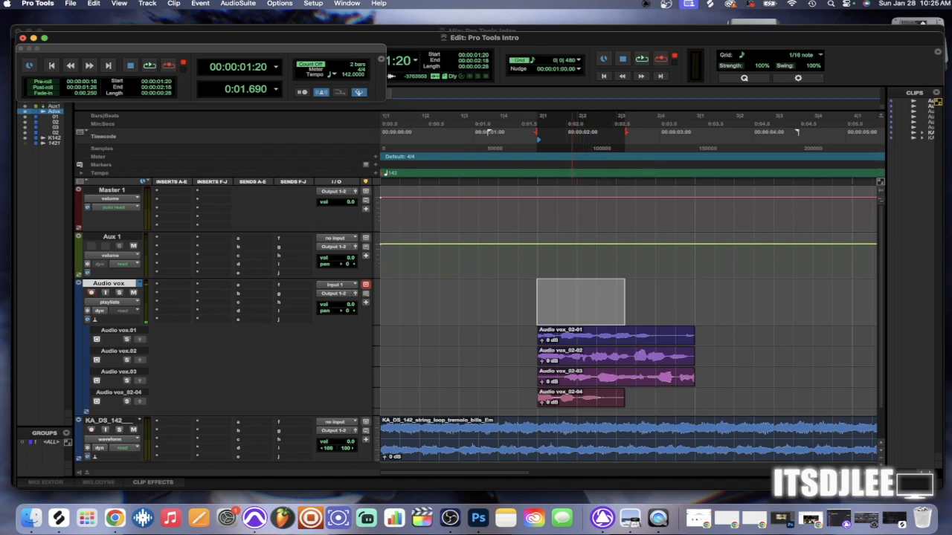
click(519, 302)
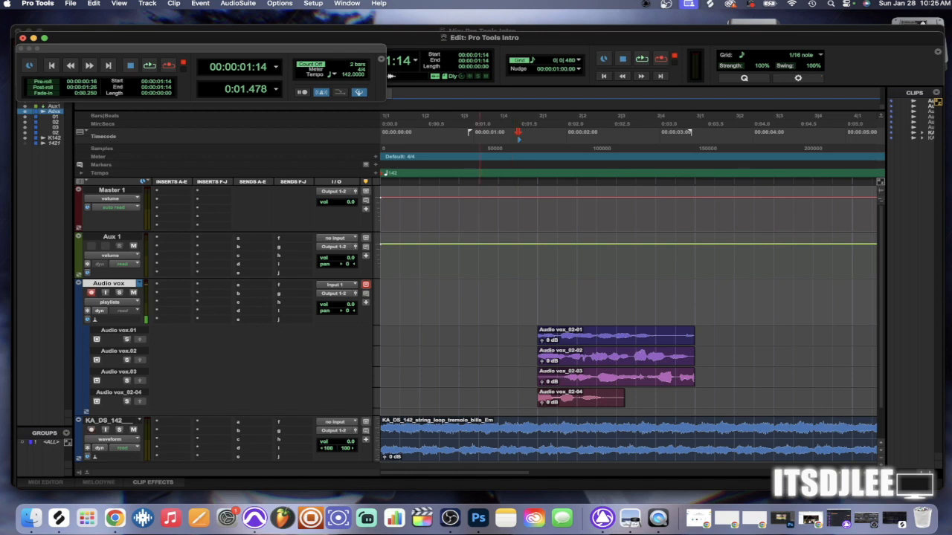
Solo the Audio vox.01 take, audition a short range starting at 00:00:01:27, and mute the KA_DS_142 loop track.
scroll(444, 334, right, 3)
scroll(444, 334, down, 2)
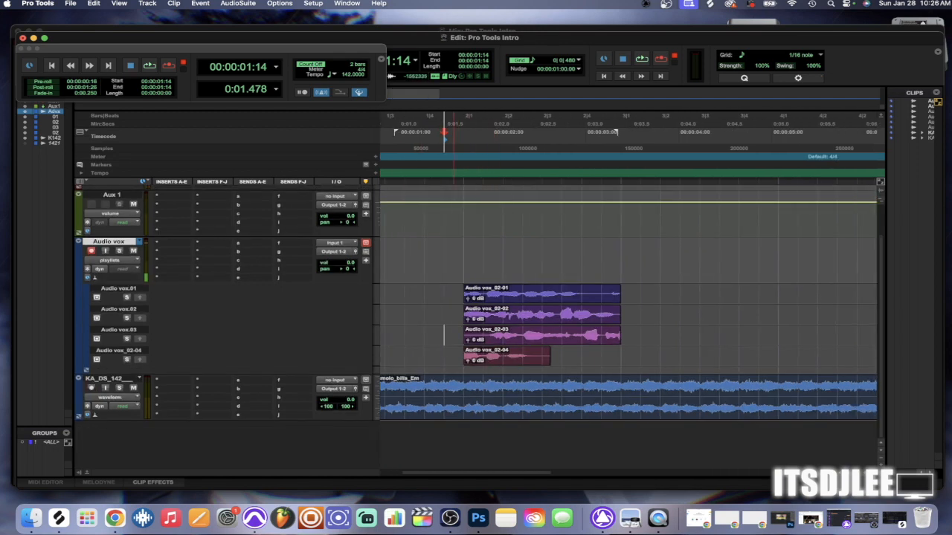
key(t)
key(t)
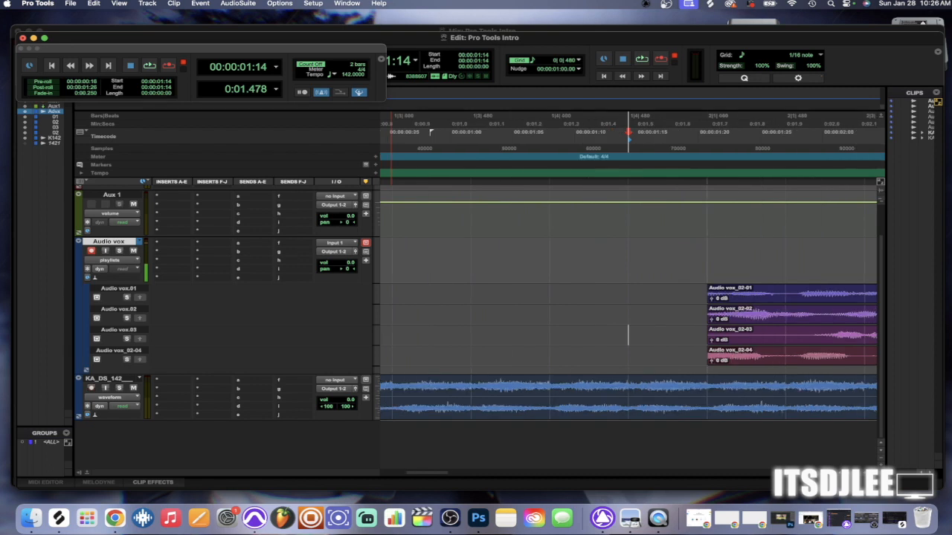
scroll(394, 394, right, 7)
scroll(409, 394, left, 5)
scroll(629, 313, right, 6)
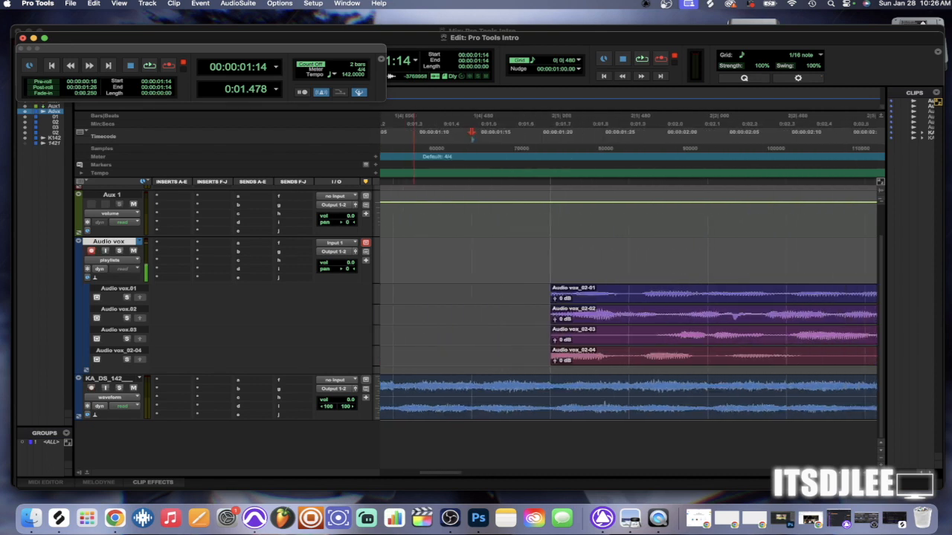
drag(446, 294, 522, 294)
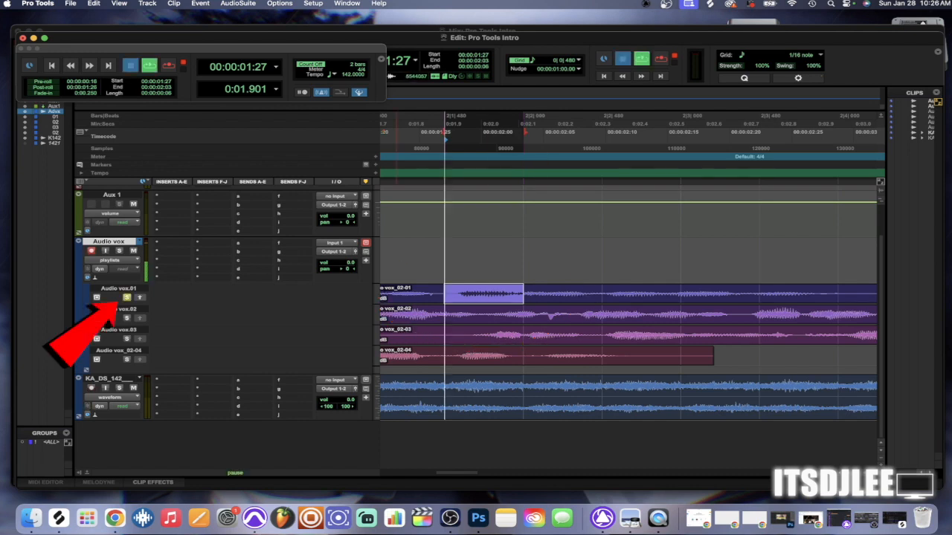
click(133, 388)
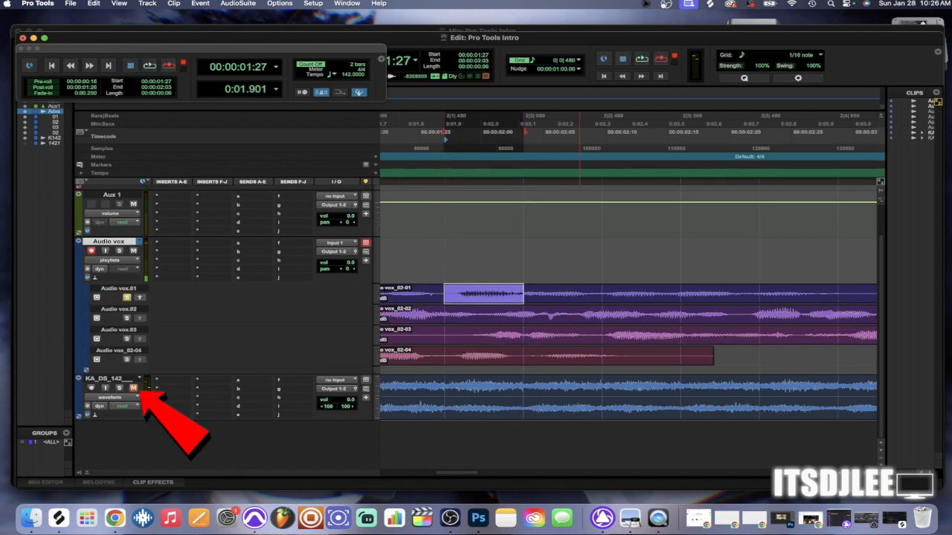
Select 00:00:01:27 to 00:00:02:09 in the Audio vox.01 take and play it.
click(601, 293)
drag(600, 293, 444, 294)
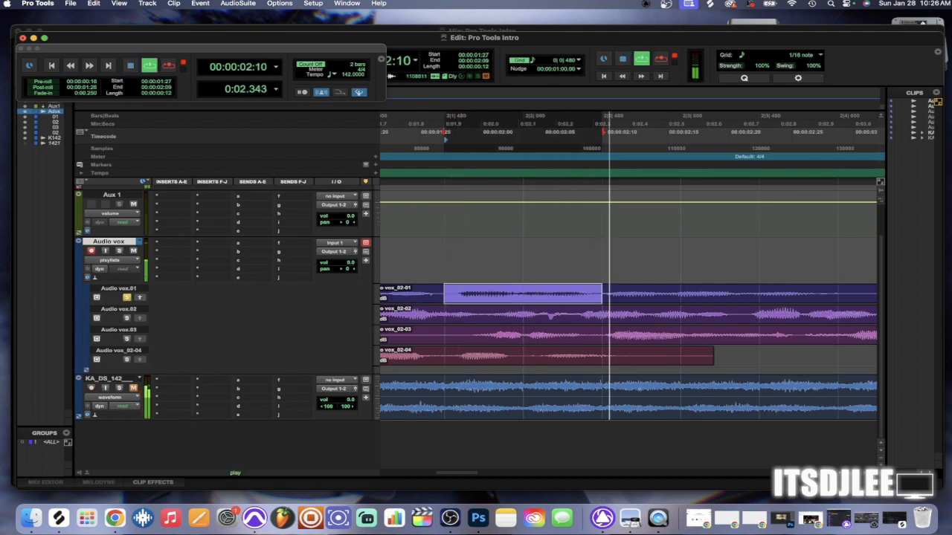
key(space)
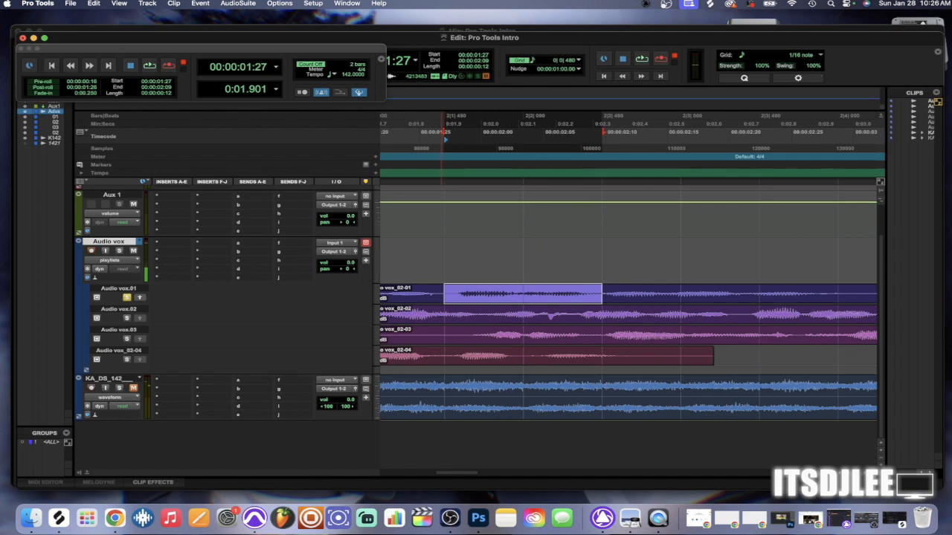
Audition the same range in the Audio vox.02 take and copy it to the main playlist.
key(semicolon)
key(space)
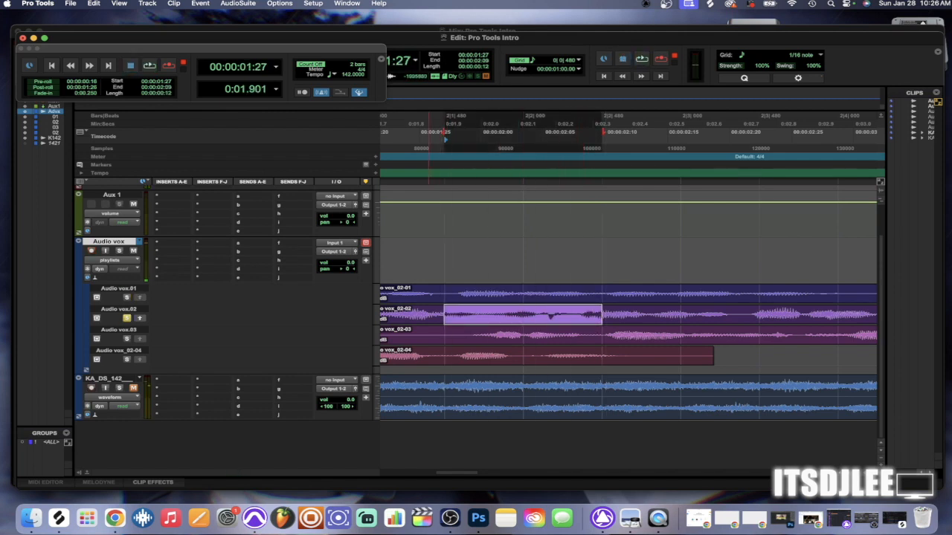
key(space)
key(ctrl+alt+v)
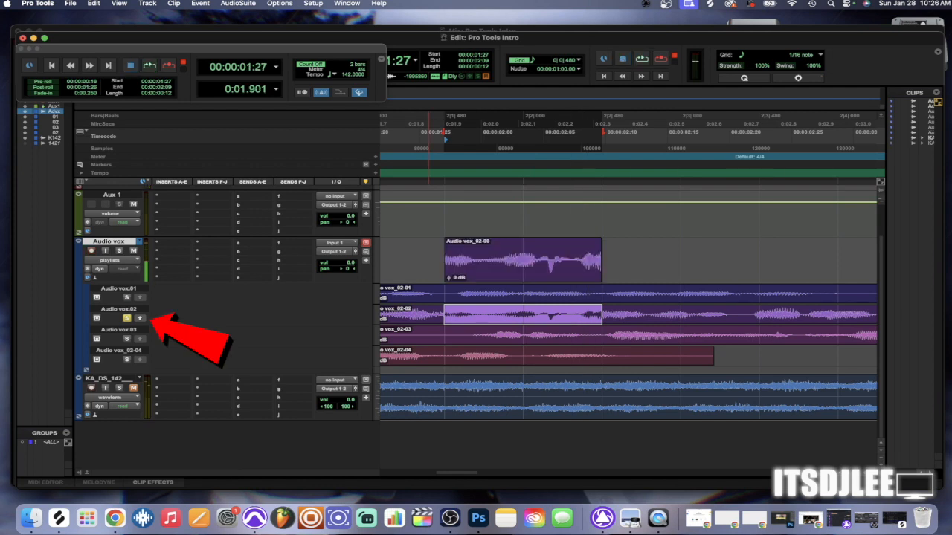
Solo the Audio vox.01 take and copy its range from 00:00:02:09, 00:00:00:12 long, to the main playlist.
scroll(628, 298, right, 5)
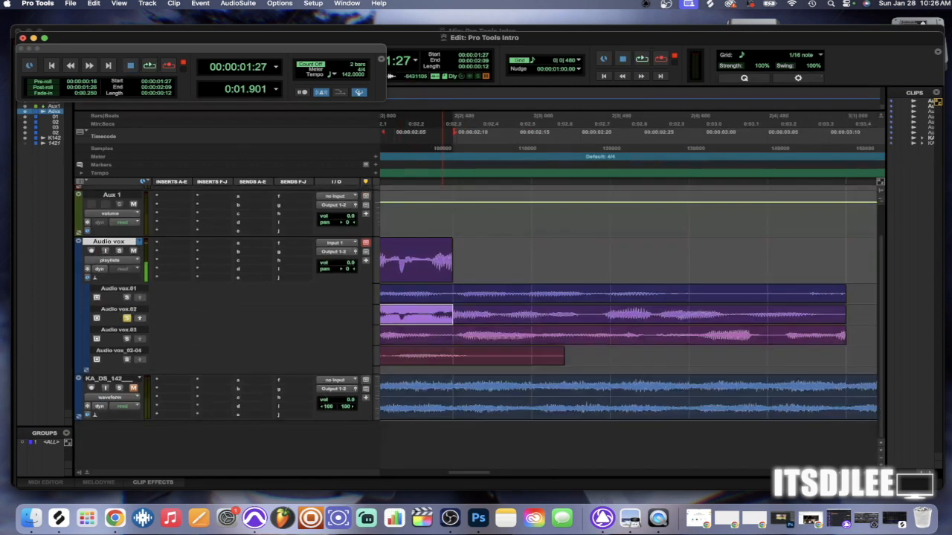
drag(455, 294, 610, 295)
key(shift+s)
key(ctrl+alt+v)
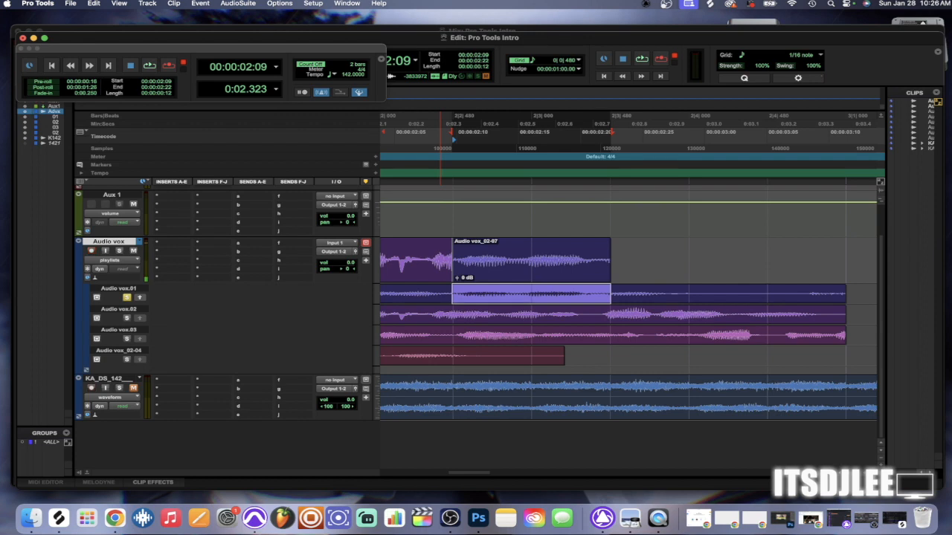
Delete the copied clips from the Audio vox main playlist and set the track to waveform view.
key(super+bracketleft)
key(super+bracketleft)
key(super+bracketleft)
drag(538, 261, 469, 260)
key(Delete)
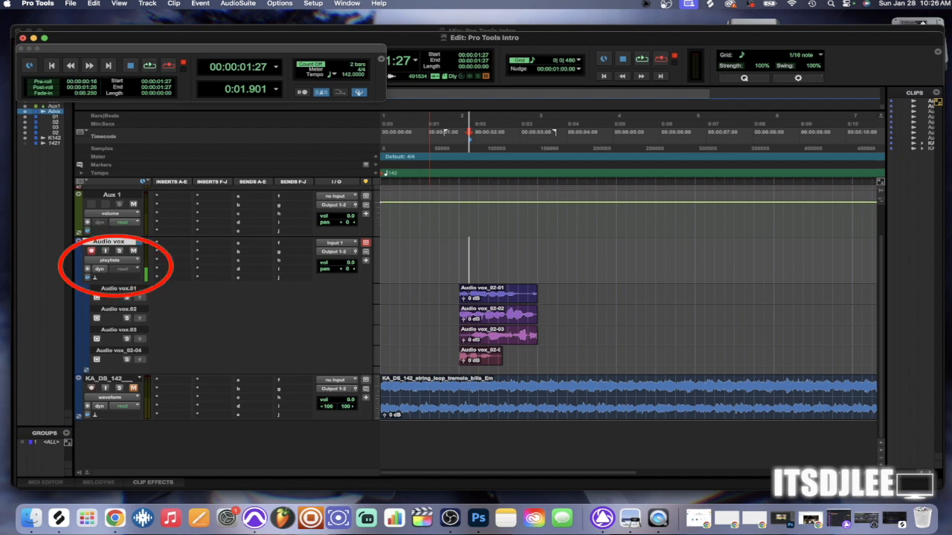
click(110, 260)
click(111, 294)
In the Mix window, examine the Color Palette for the Aux 1 track and the automation modes available for Master 1.
key(super+equal)
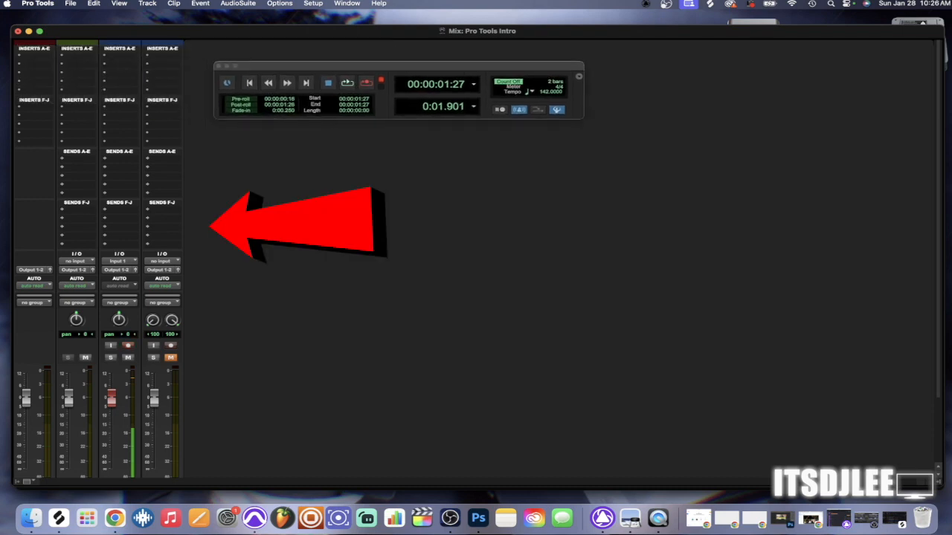
scroll(96, 297, down, 3)
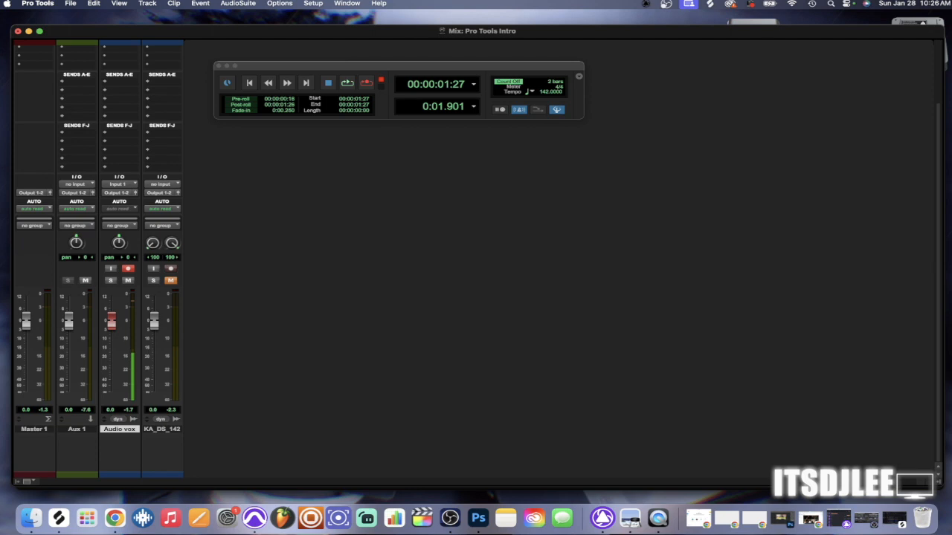
double_click(77, 475)
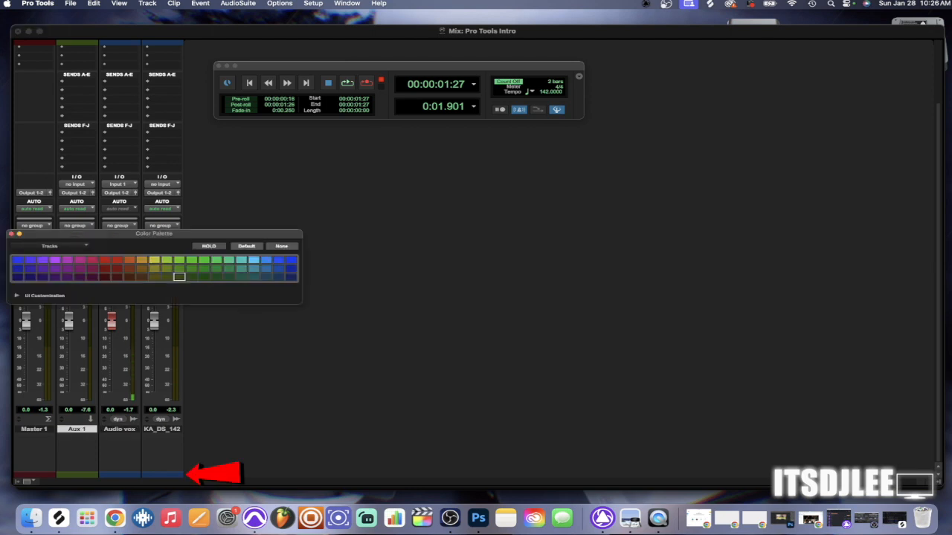
click(50, 246)
click(50, 248)
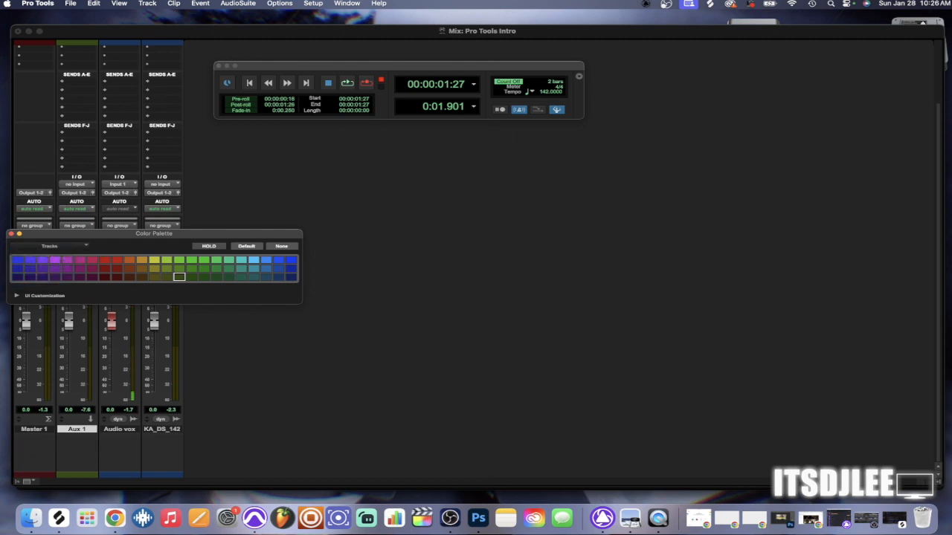
click(10, 233)
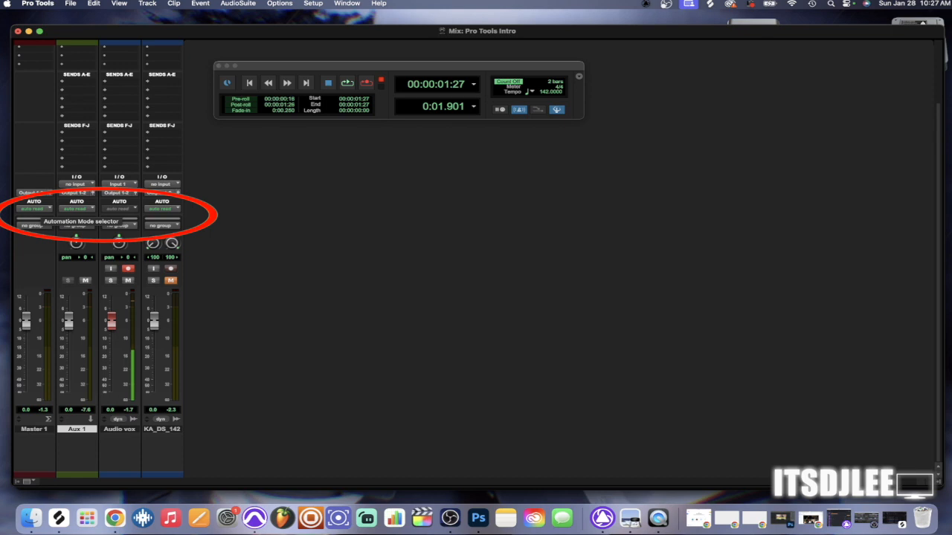
click(33, 209)
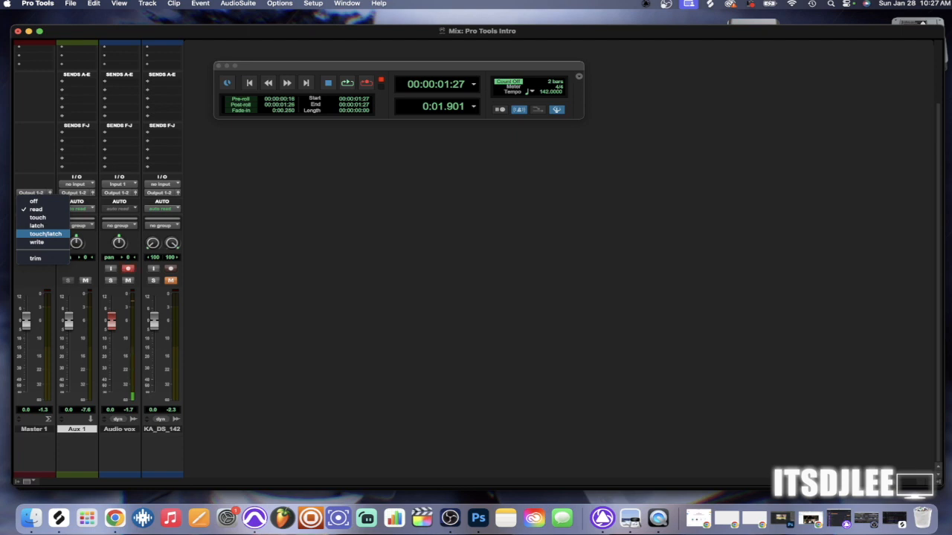
key(Escape)
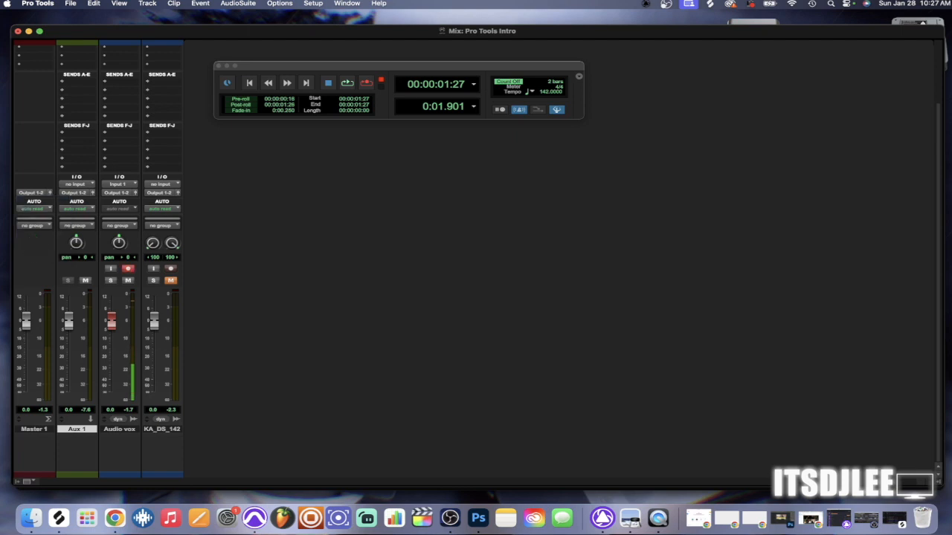
Return to the Edit window, hide the floating Transport window, and move the playhead to the session start.
key(super+equal)
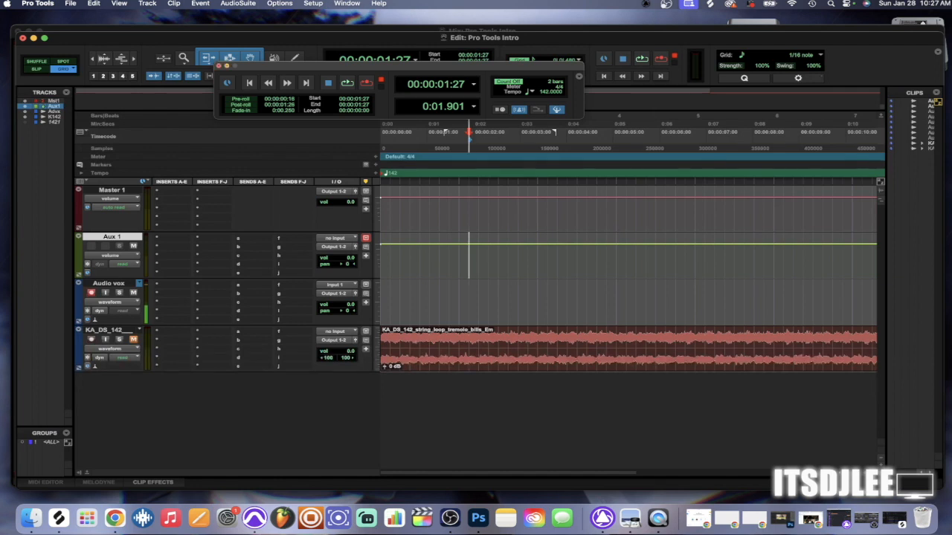
key(super+1)
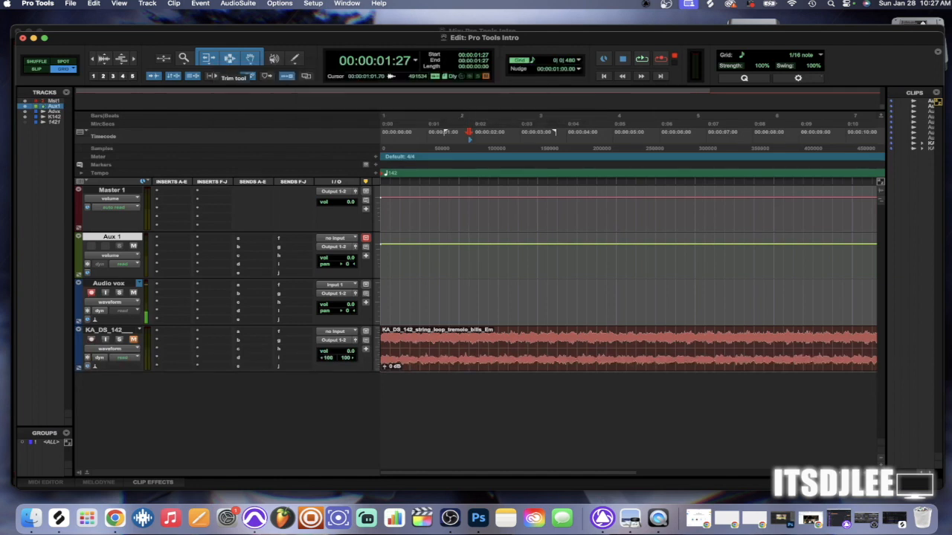
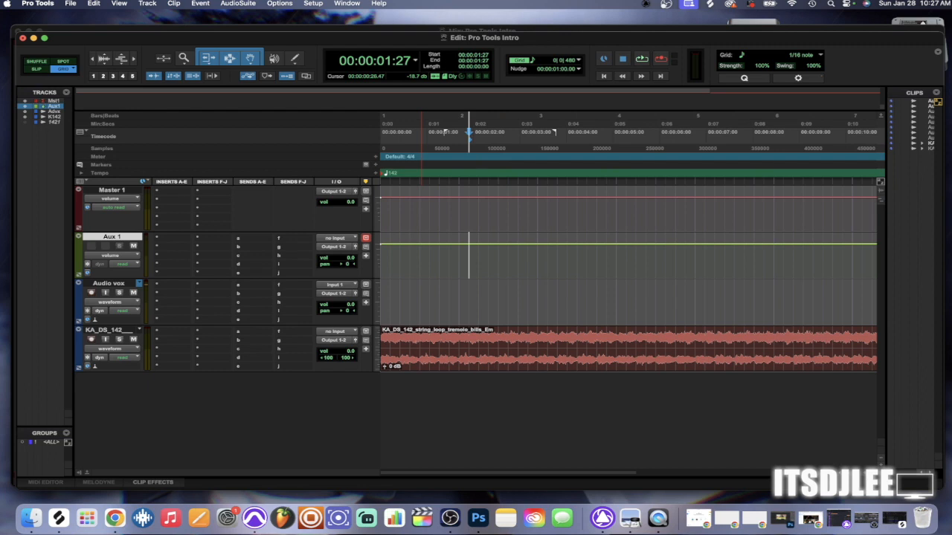
key(Return)
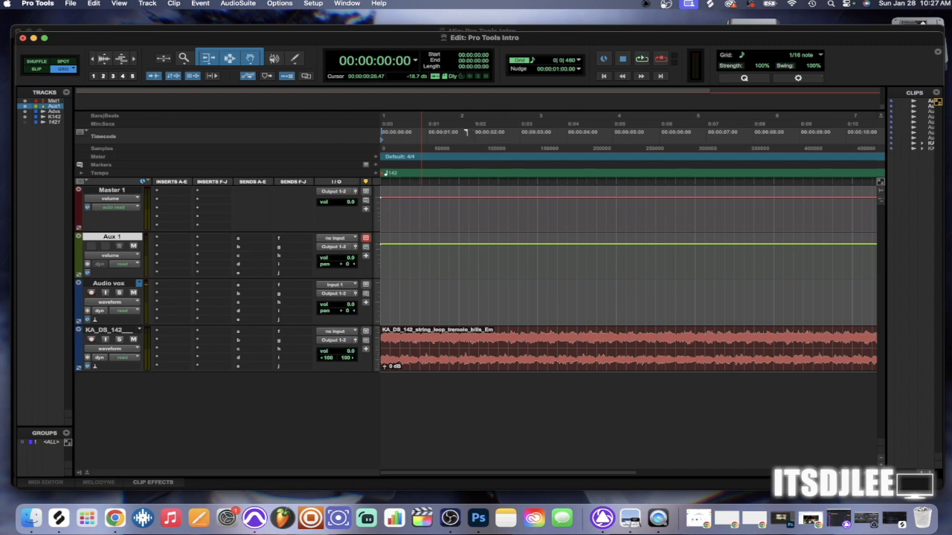
key(ctrl+p)
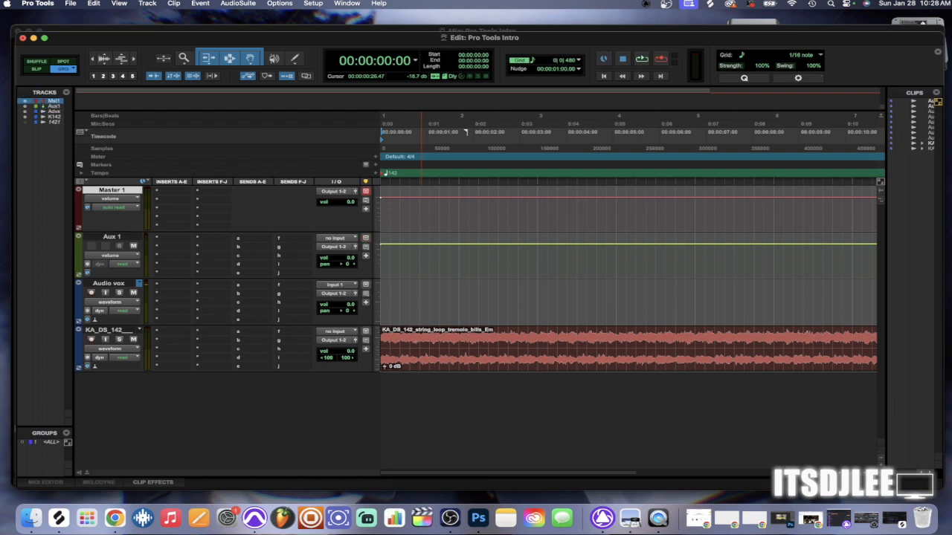
click(70, 3)
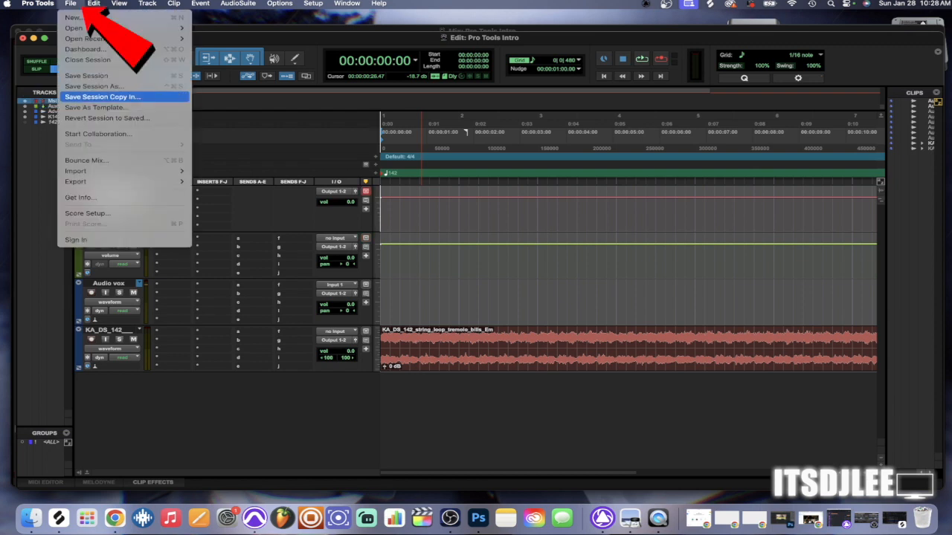
click(94, 86)
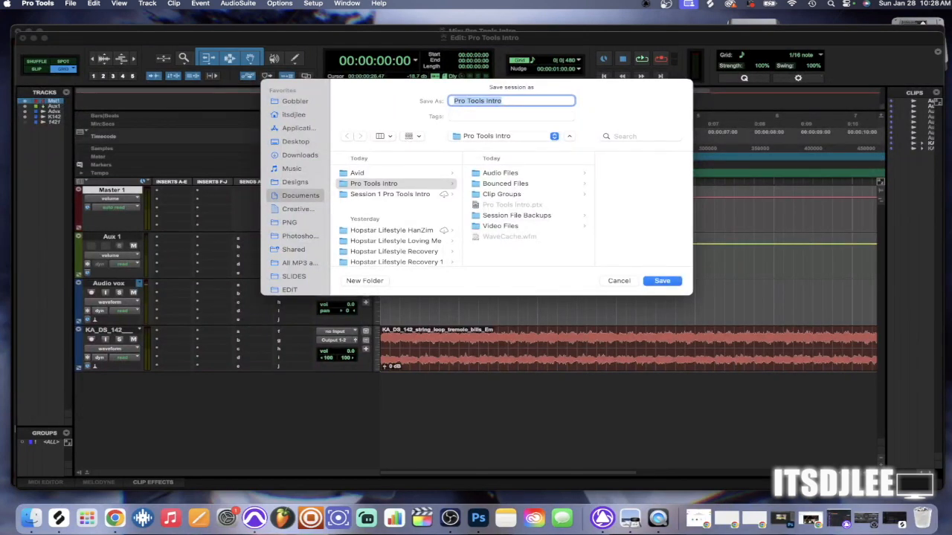
click(619, 281)
Duplicate the string loop clip on the KA_DS_142 track three times so that four copies play back to back.
scroll(592, 313, right, 5)
click(559, 361)
key(super+[)
key(super+[)
key(super+[)
key(super+d)
key(super+d)
key(super+d)
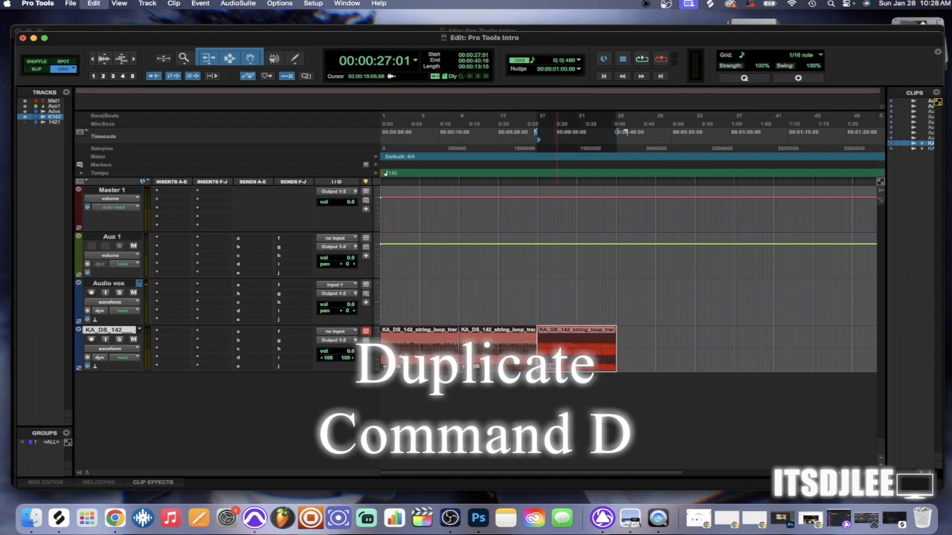
Add a marker named Verse at 00:00:13:15, where the second string loop clip begins.
click(559, 305)
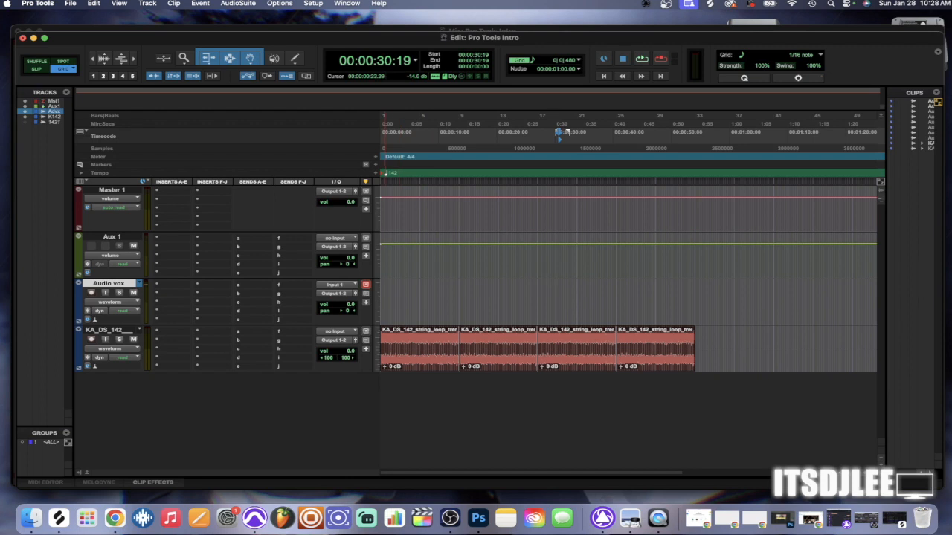
click(459, 305)
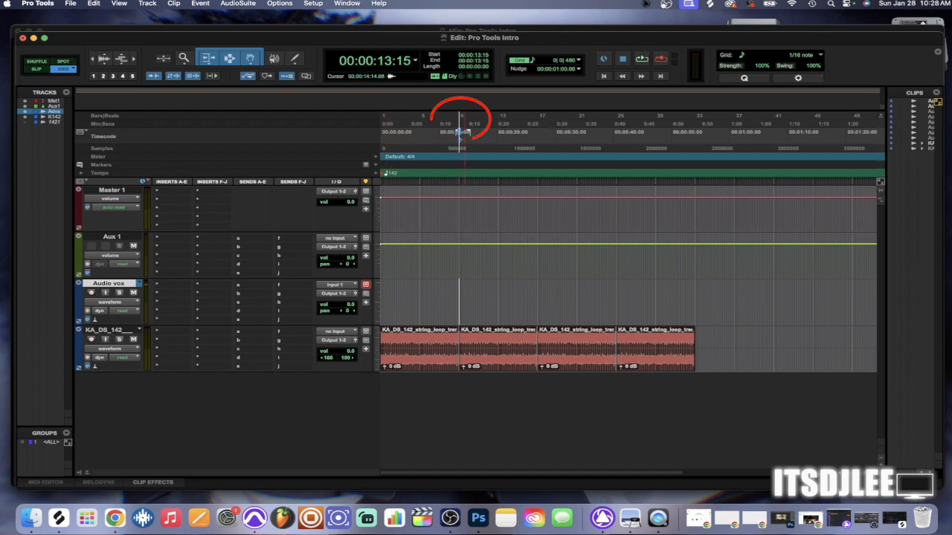
key(super+])
key(super+])
scroll(475, 275, right, 2)
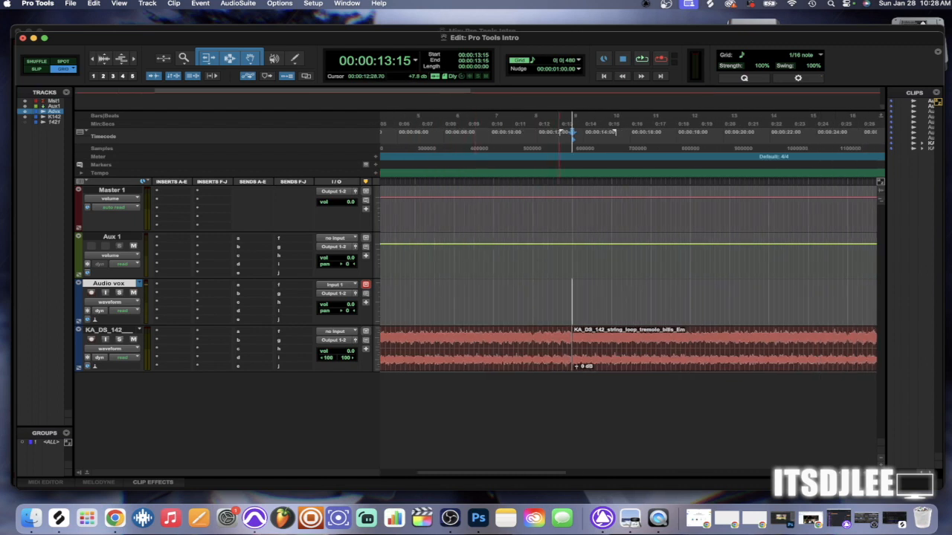
click(568, 133)
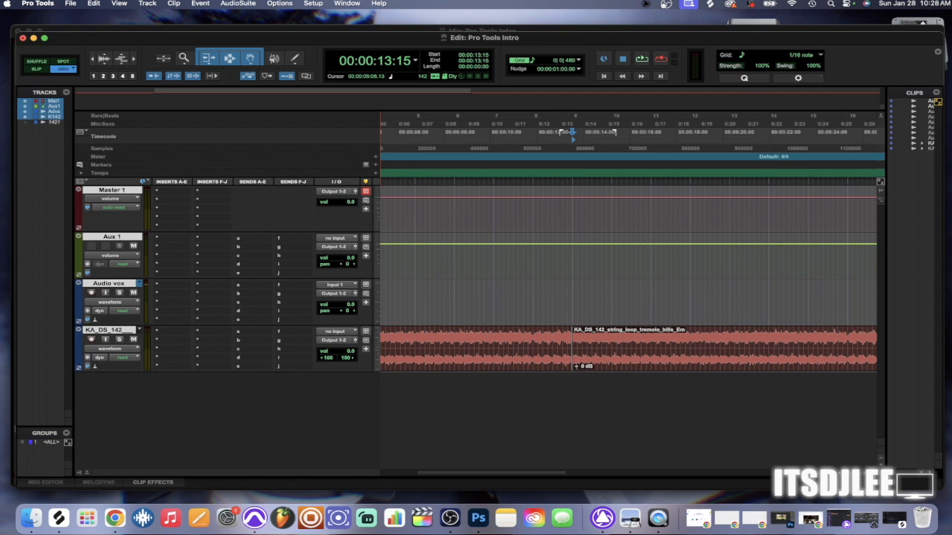
key(KP_Enter)
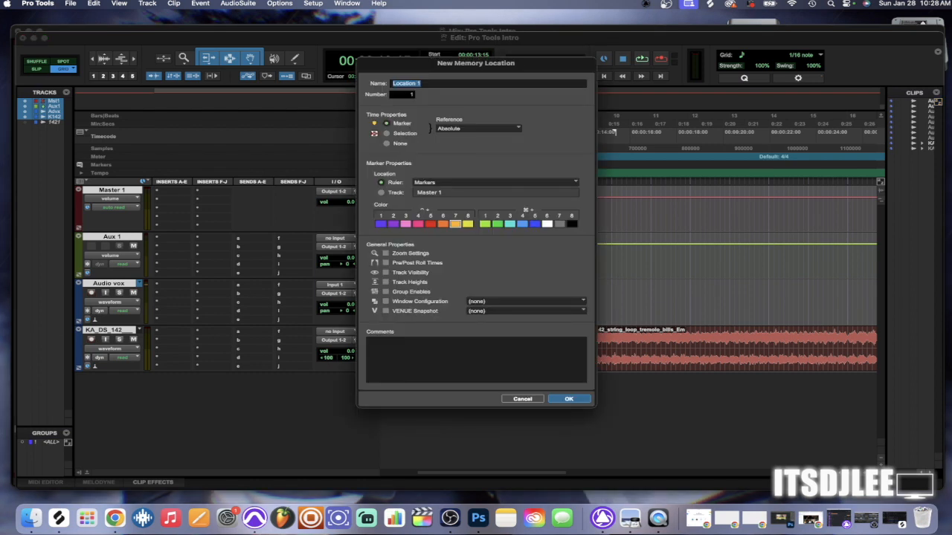
text(Verse)
key(Return)
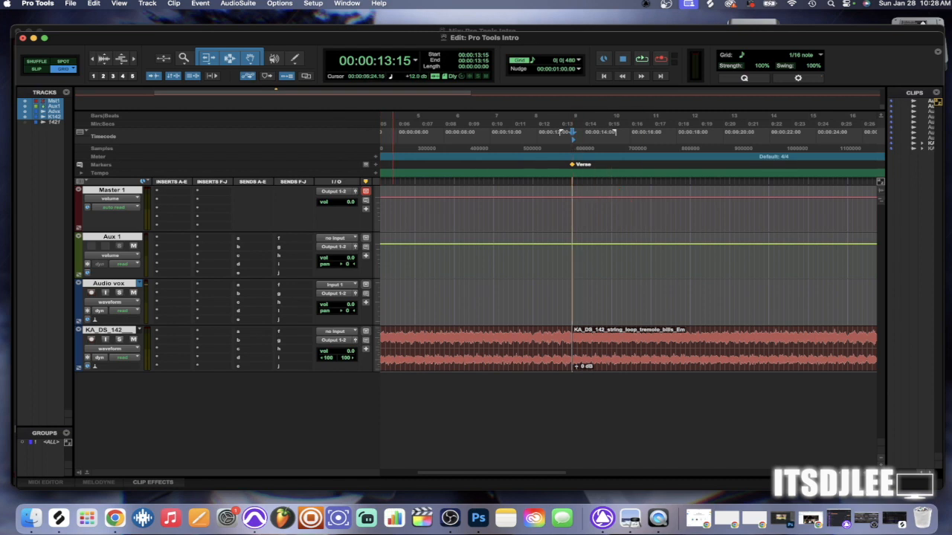
Add a marker named Hook at 00:00:54:02, where the last string loop clip ends.
scroll(485, 252, right, 5)
scroll(506, 253, left, 5)
key(r)
key(r)
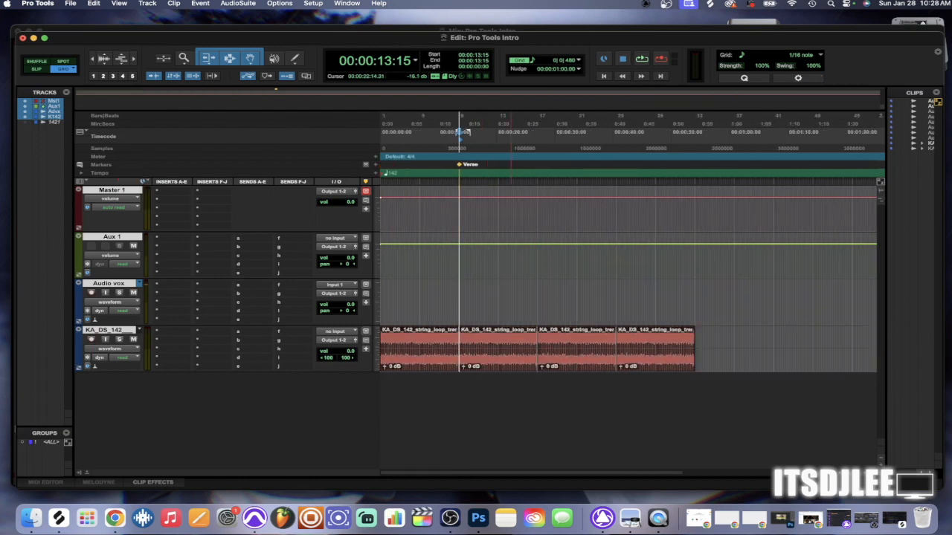
scroll(611, 253, right, 6)
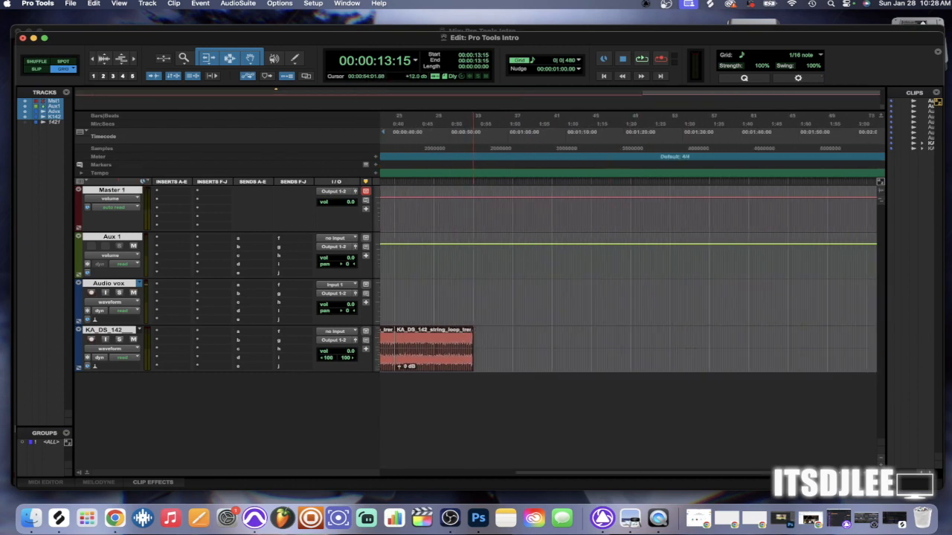
click(476, 132)
click(476, 132)
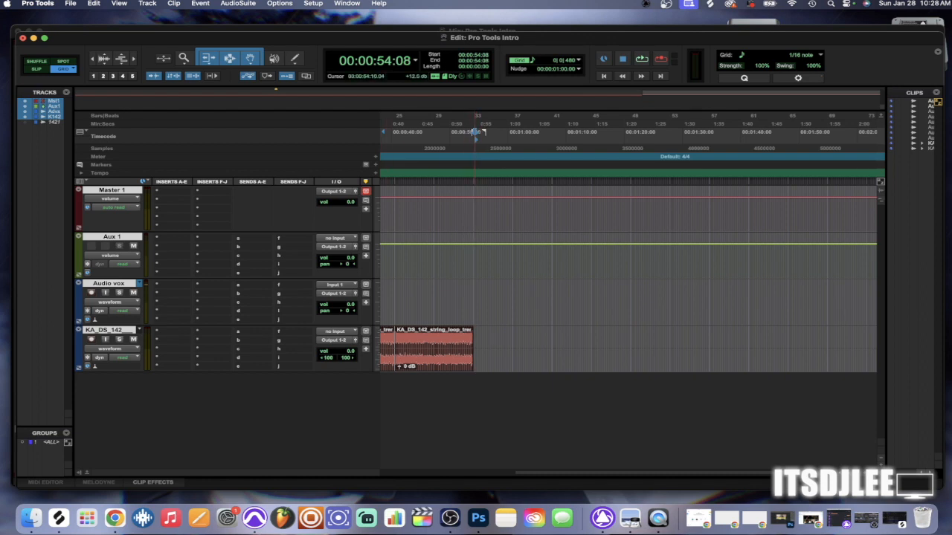
click(477, 132)
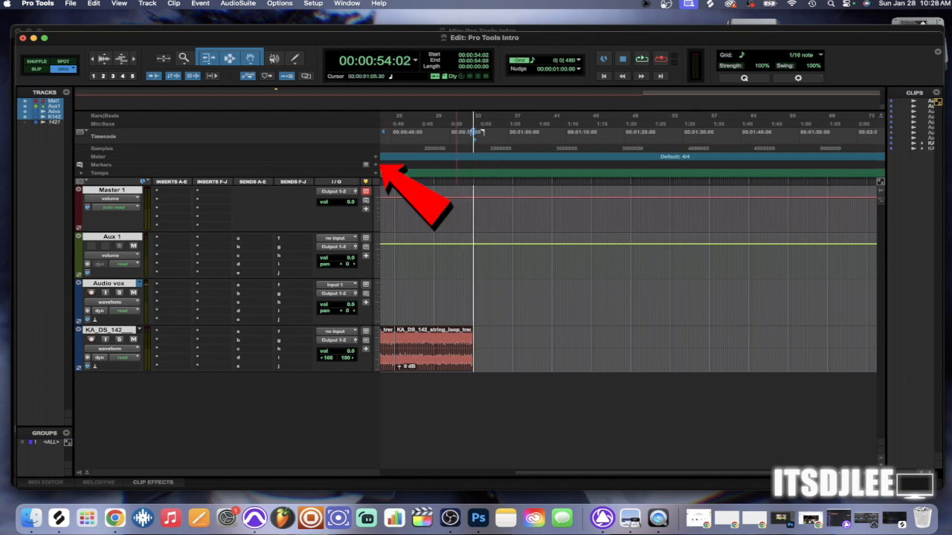
key(KP_Enter)
text(Hook)
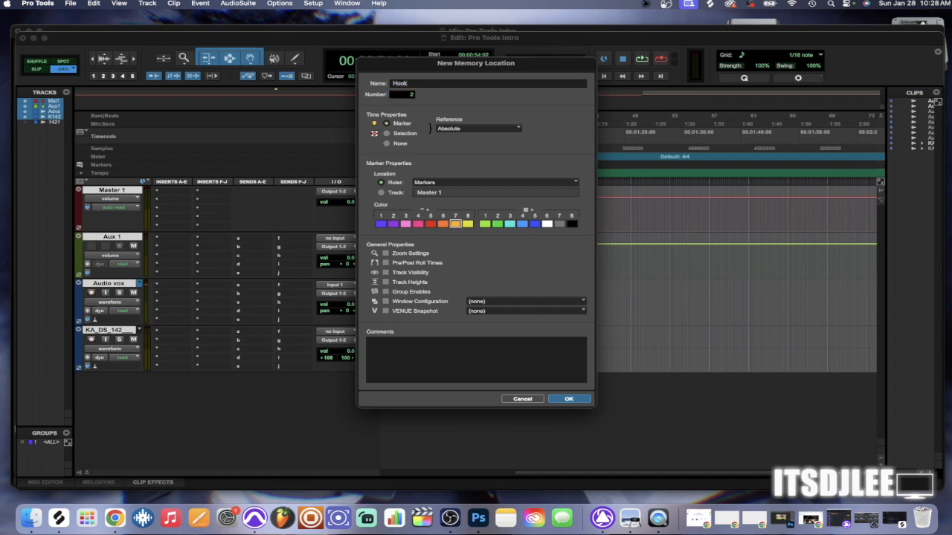
key(Return)
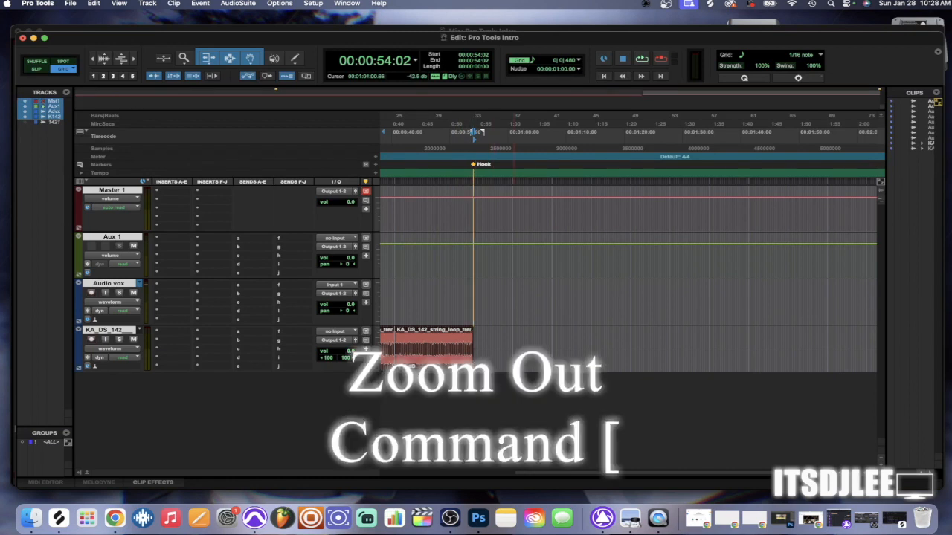
Move the Hook marker back to the start of the fourth string loop clip.
key(super+bracketleft)
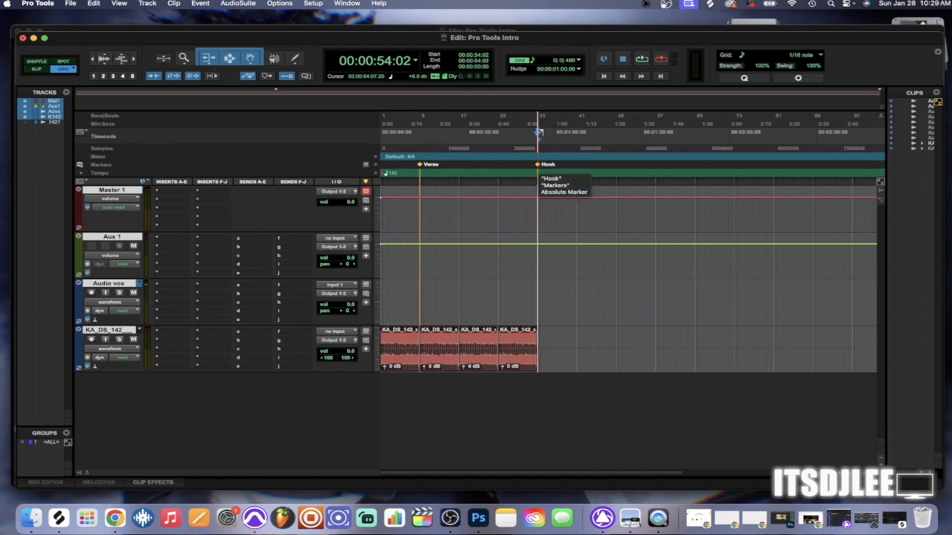
key(super+])
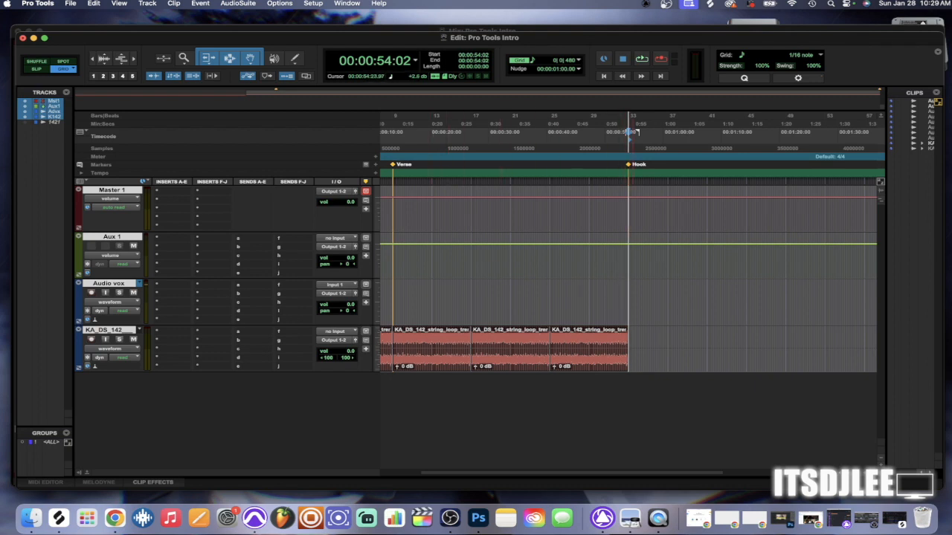
drag(628, 164, 550, 165)
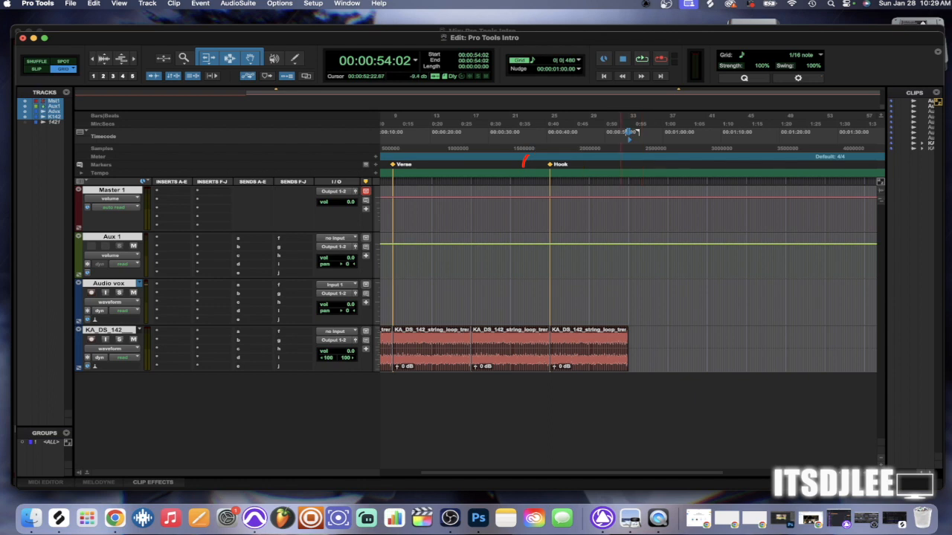
Save the session under the new name Pro Tools Intro version 2 in the Pro Tools Intro folder.
scroll(505, 348, left, 3)
key(super+[)
key(super+[)
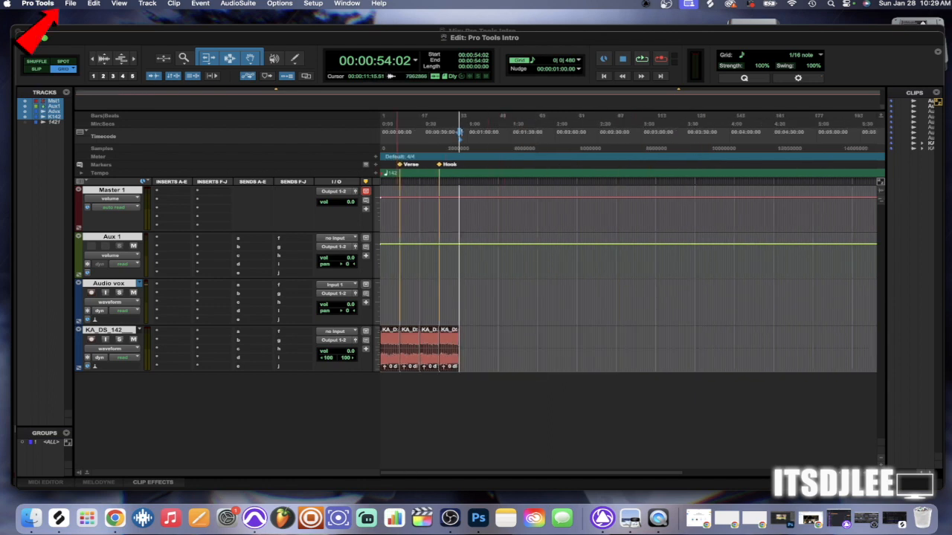
click(70, 3)
click(94, 86)
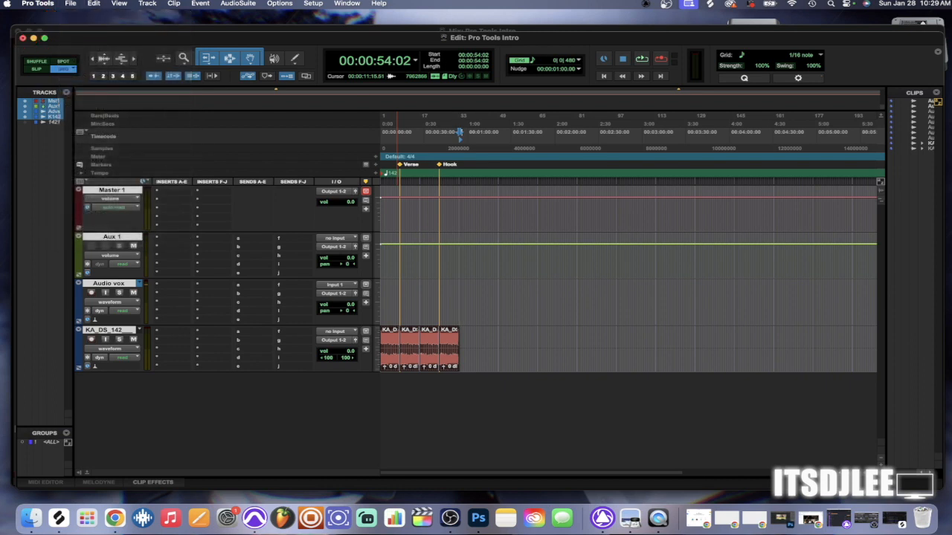
key(Right)
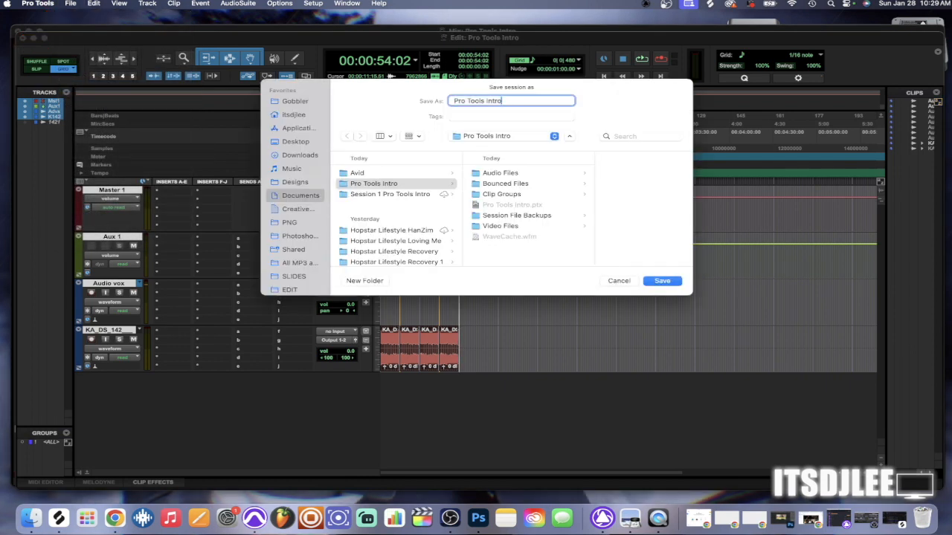
text(version 2)
key(Return)
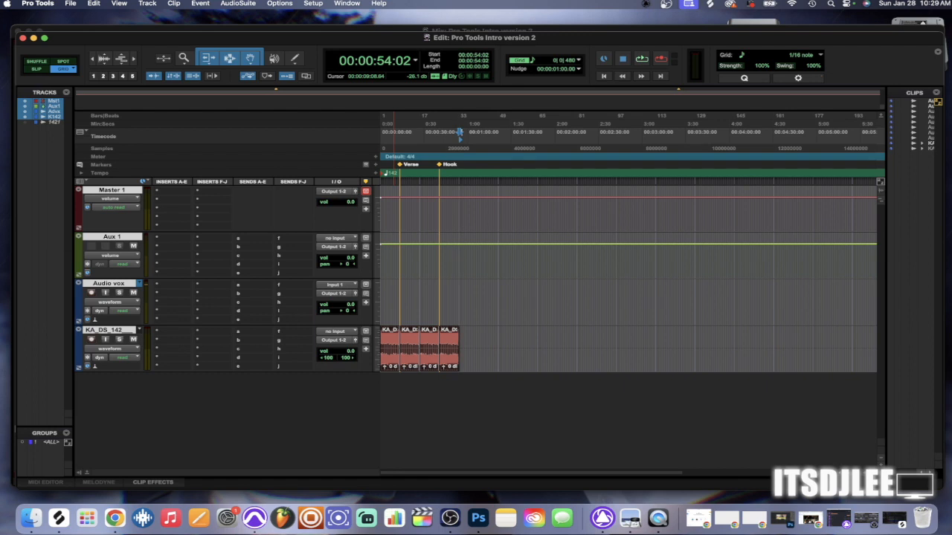
Check the recently opened sessions for Pro Tools Intro and its version 2, without opening either.
click(69, 3)
mouse_move(86, 38)
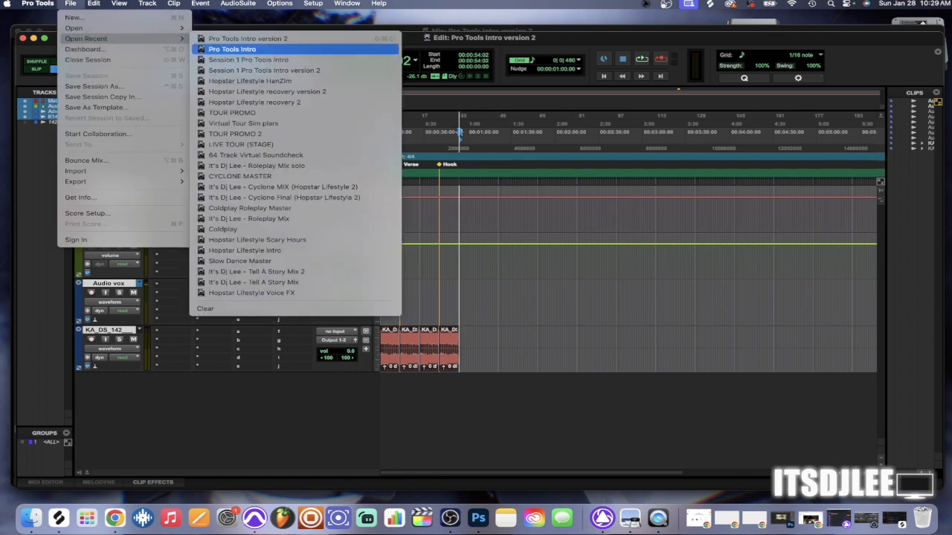
key(Escape)
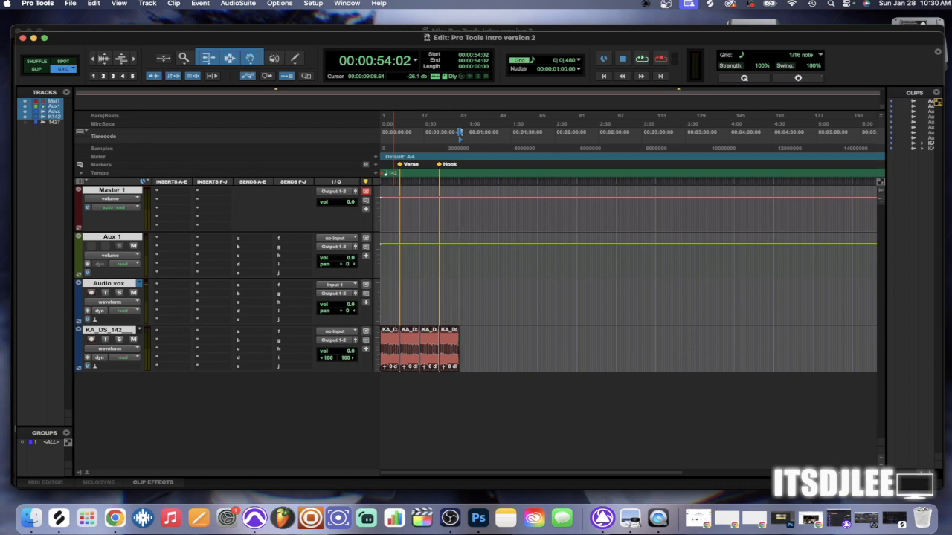
Move the playhead back to the session start on the Audio vox track.
key(super+])
key(super+])
drag(633, 133, 384, 131)
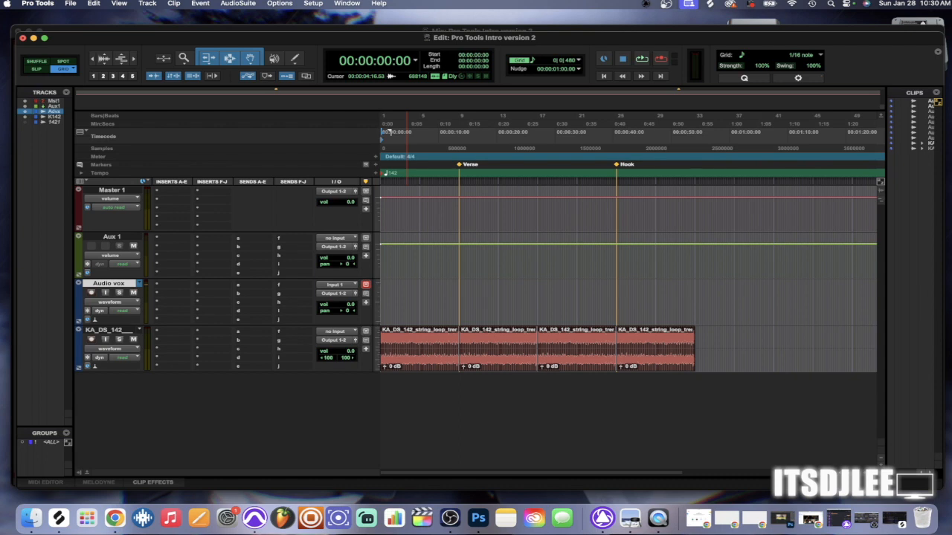
In the Mix window, examine the inserts, sends, pan controls and faders of the Audio vox and KA_DS_142 channels.
key(super+equal)
scroll(99, 260, up, 3)
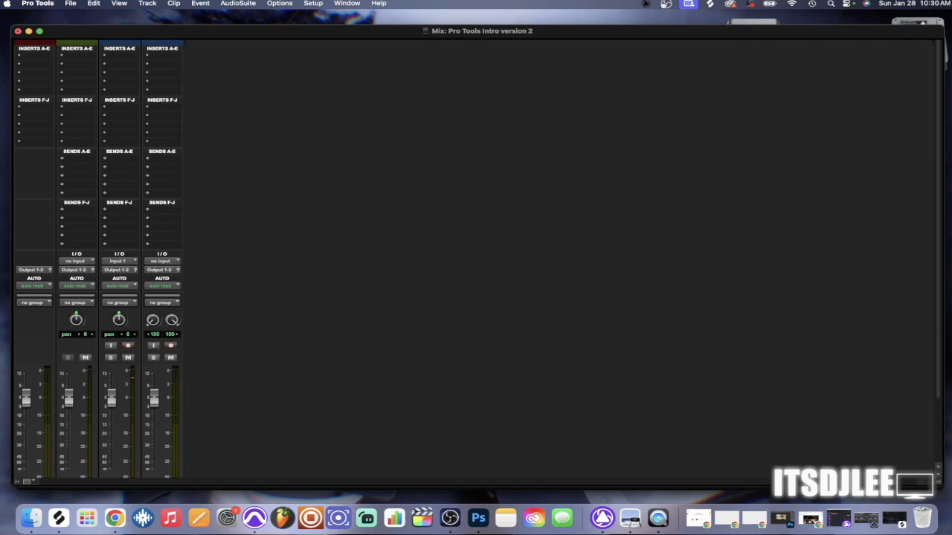
scroll(98, 261, down, 2)
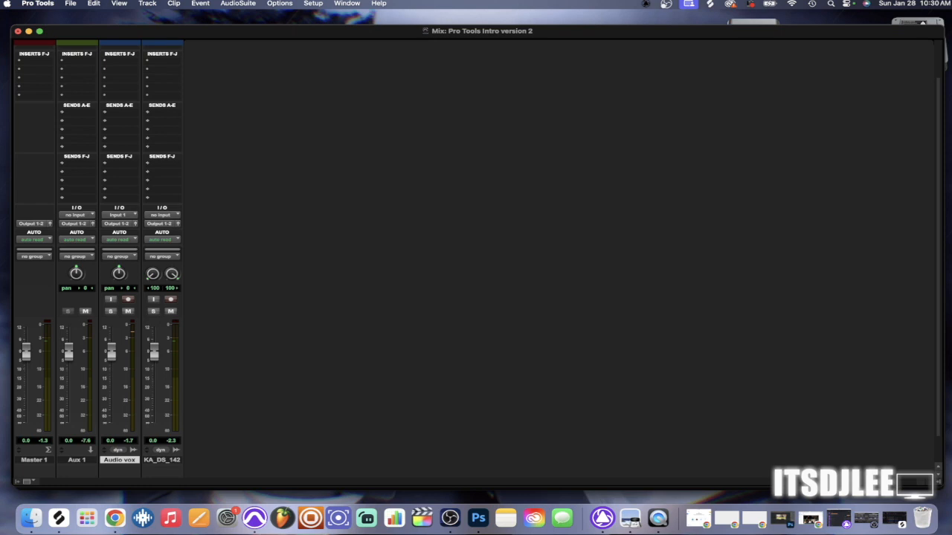
mouse_move(153, 274)
mouse_down()
mouse_move(153, 260)
mouse_move(154, 274)
mouse_move(172, 281)
mouse_move(119, 271)
mouse_up()
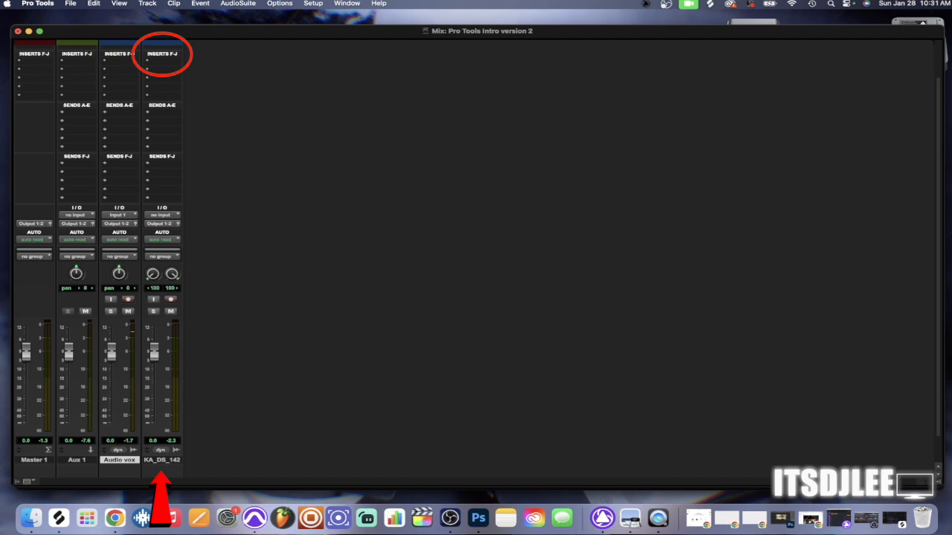
click(147, 60)
key(Escape)
scroll(162, 224, up, 3)
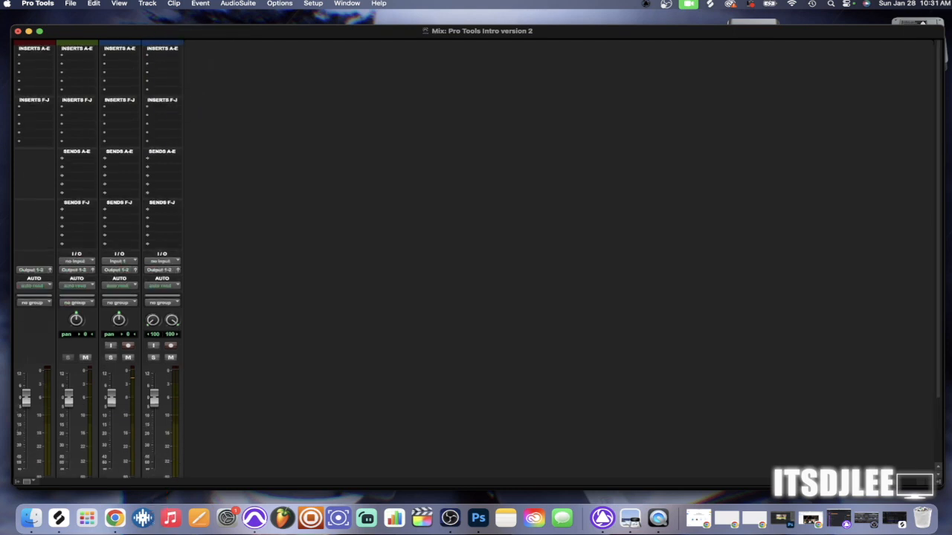
Return to the Edit window and examine the multichannel plug-in categories for Audio vox's first insert and the session file commands.
key(super+equal)
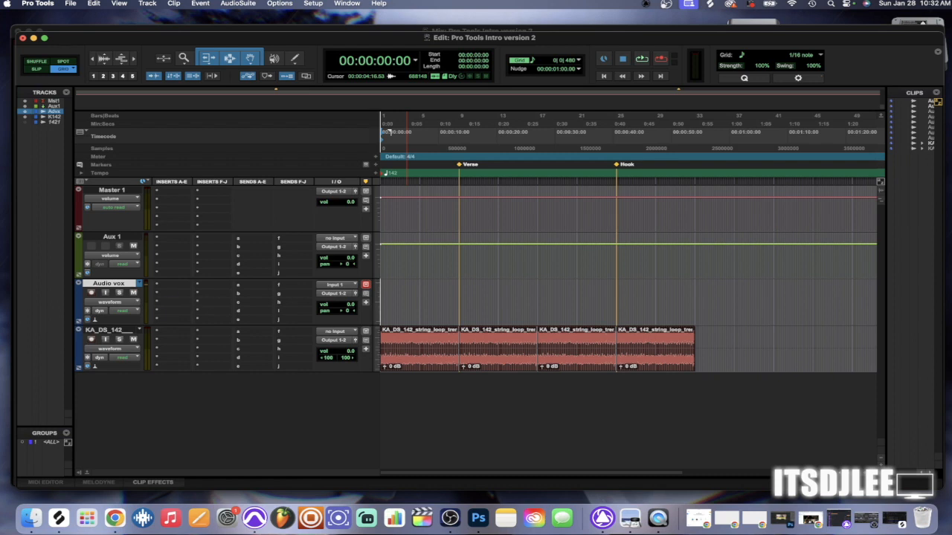
click(156, 284)
mouse_move(208, 332)
mouse_move(271, 331)
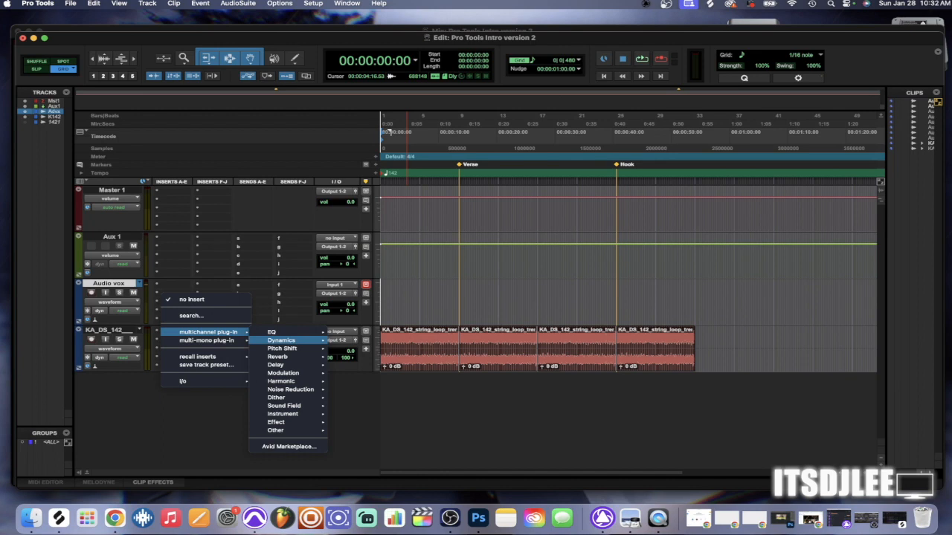
key(Escape)
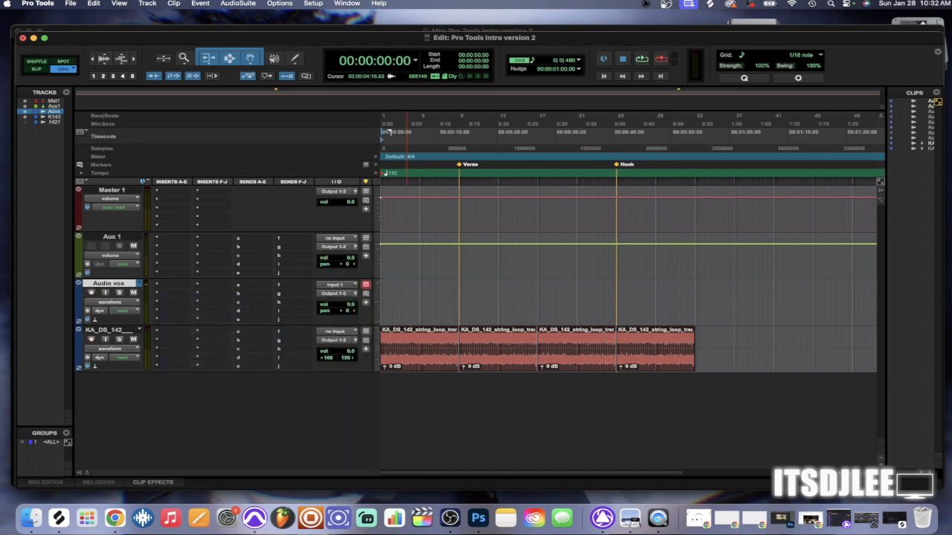
click(71, 3)
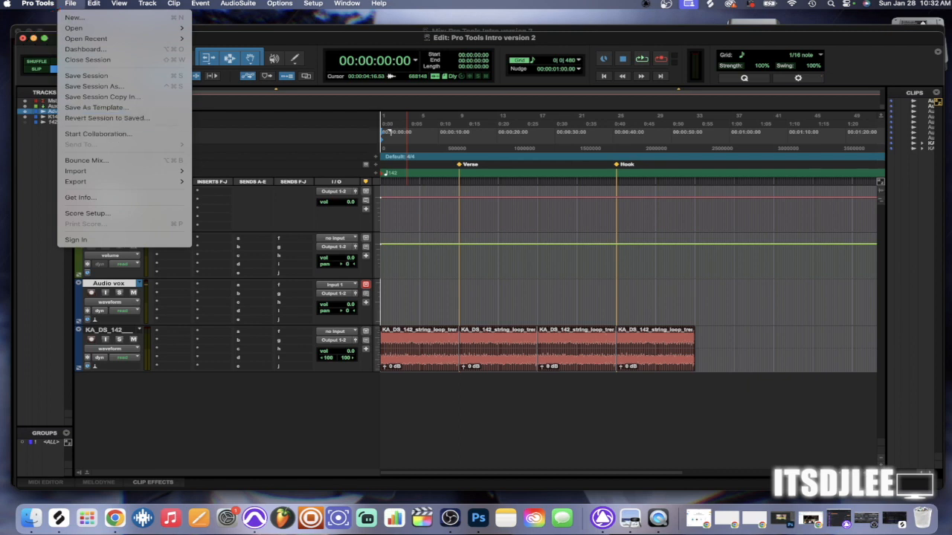
key(Escape)
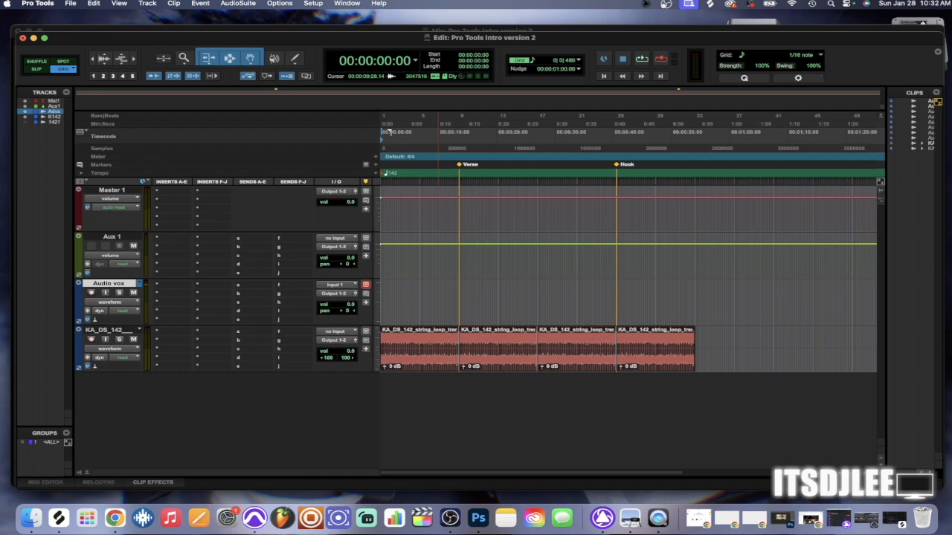
Play back the opening of the session briefly and stop.
key(space)
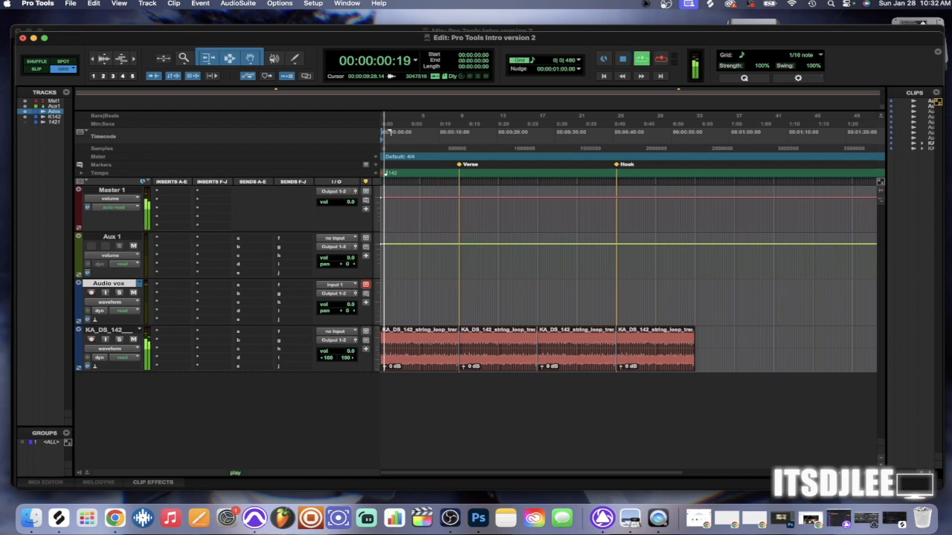
key(space)
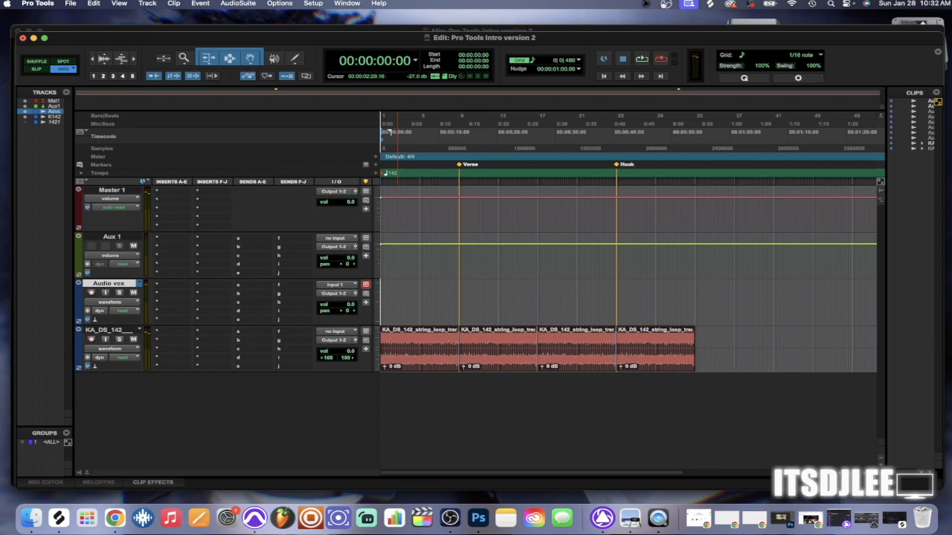
Start saving the session as a system template and add a new template category named Tutorial.
click(70, 3)
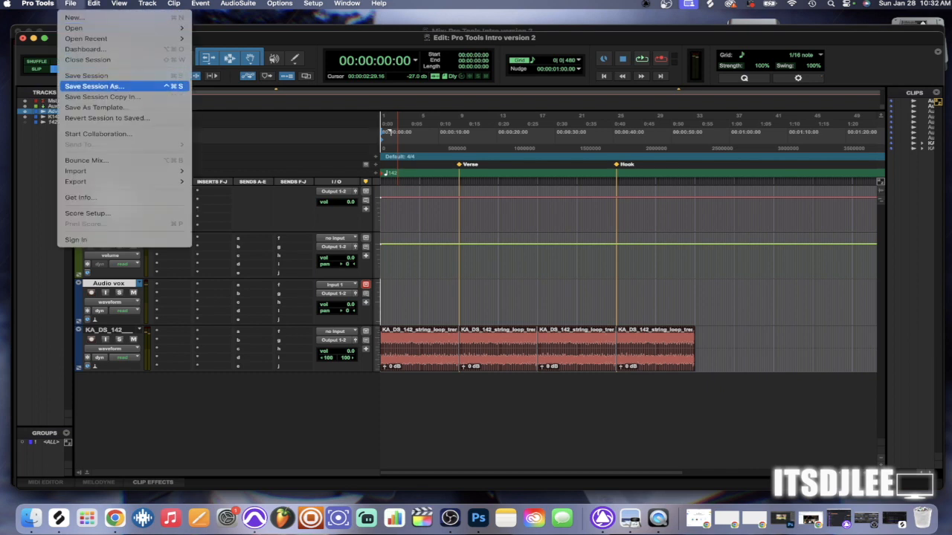
click(93, 107)
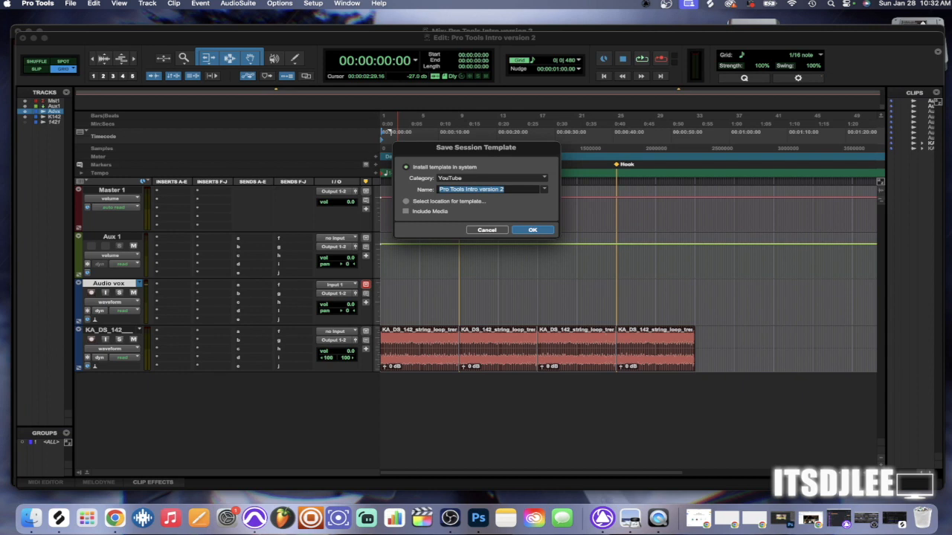
click(544, 178)
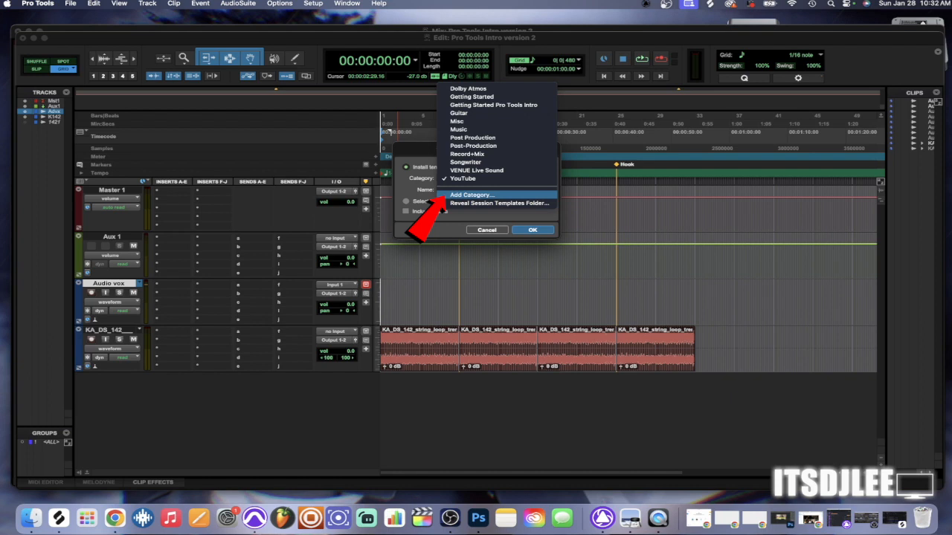
key(Return)
text(Tuto)
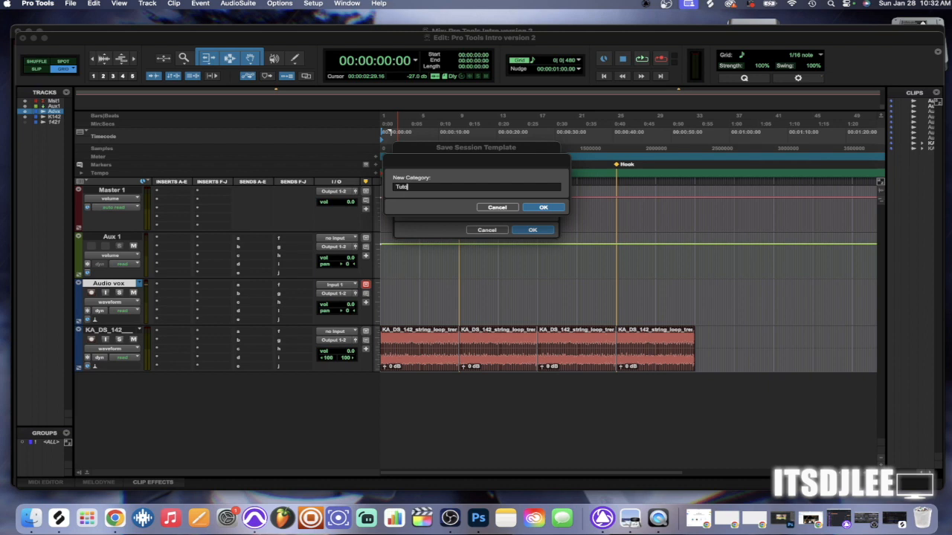
text(rial)
key(Return)
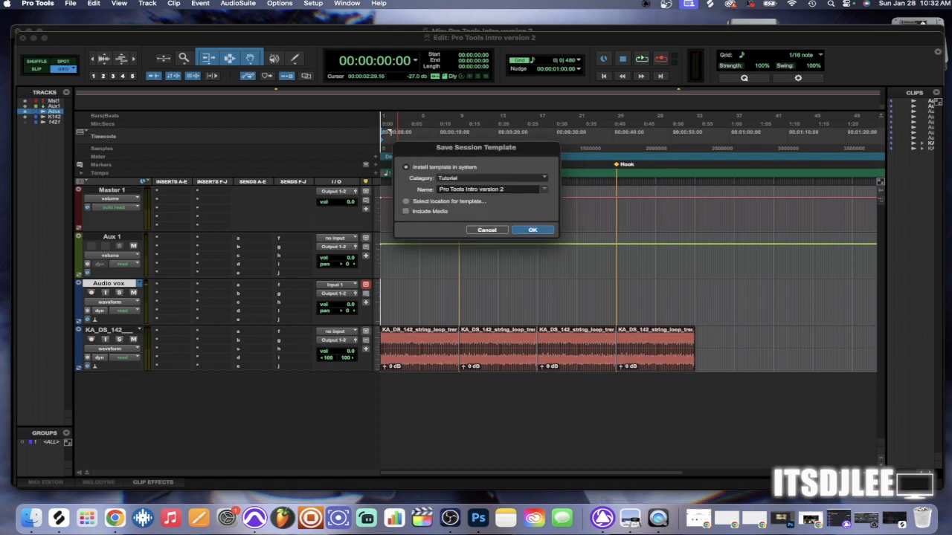
Name the template Pro Tools Intro tutorial, toggle its Include Media option and save it.
drag(505, 190, 480, 190)
key(BackSpace)
text(n)
key(BackSpace)
text(tutorial)
click(406, 212)
key(Return)
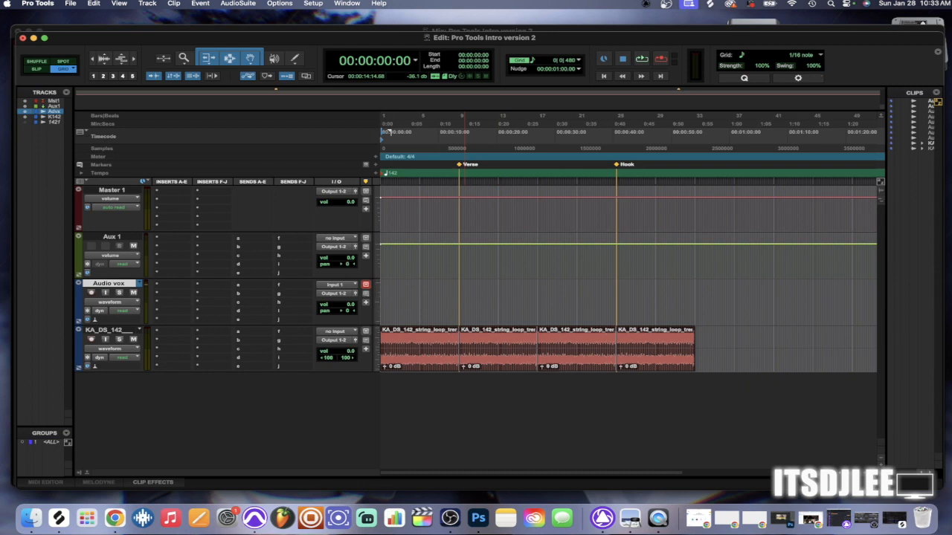
Check the YouTube and Tutorial template groups for a new session, without creating one.
click(71, 3)
click(82, 17)
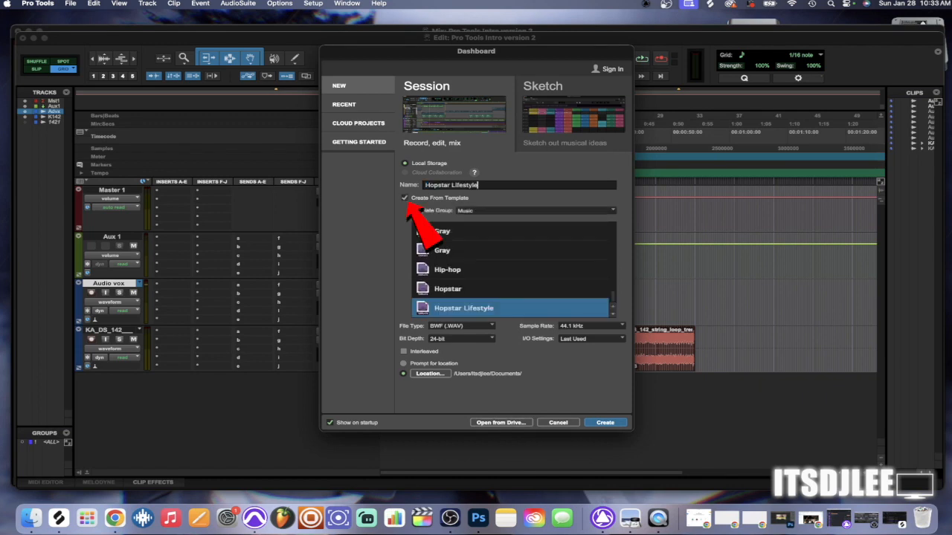
click(513, 211)
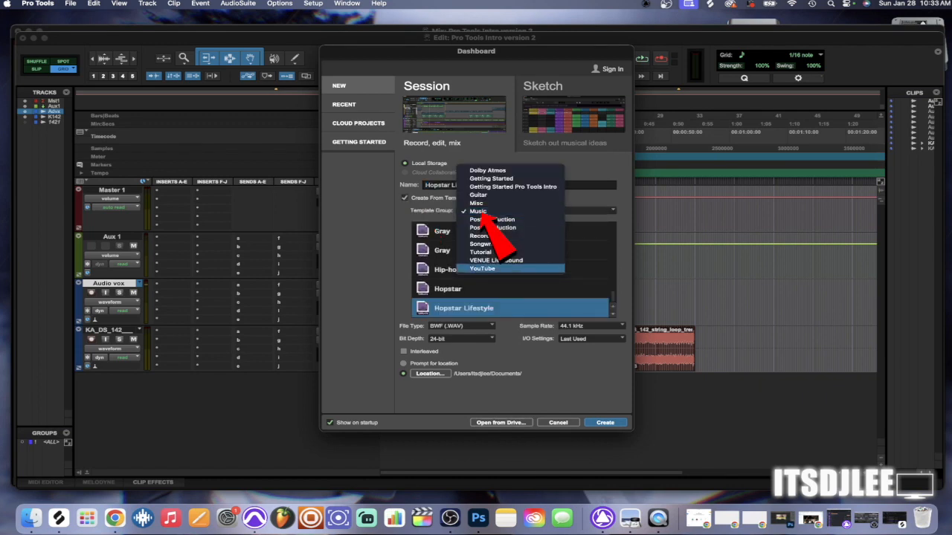
click(506, 269)
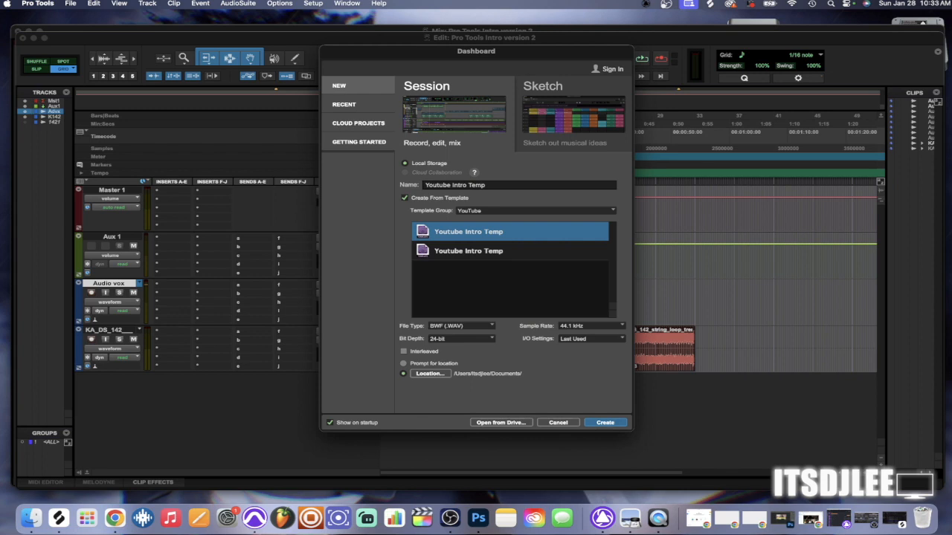
click(514, 211)
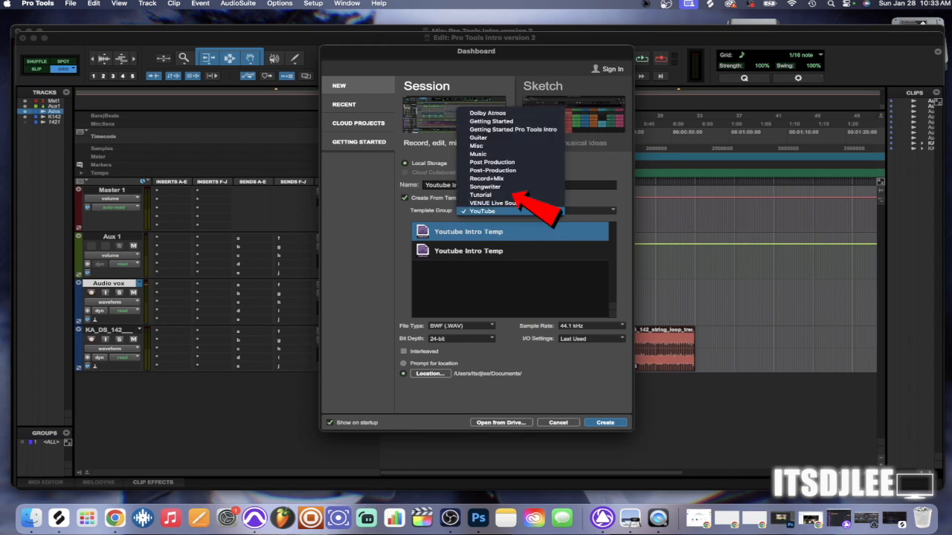
click(510, 195)
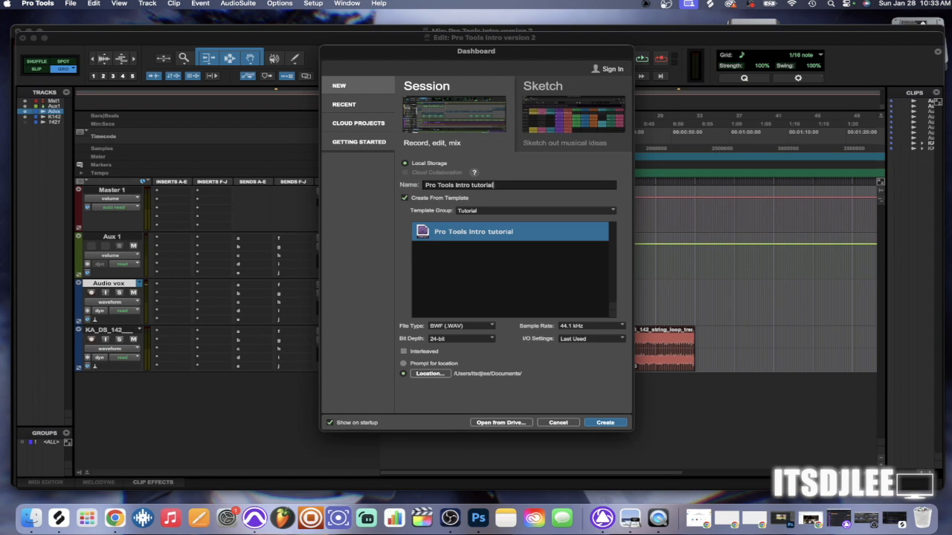
click(557, 423)
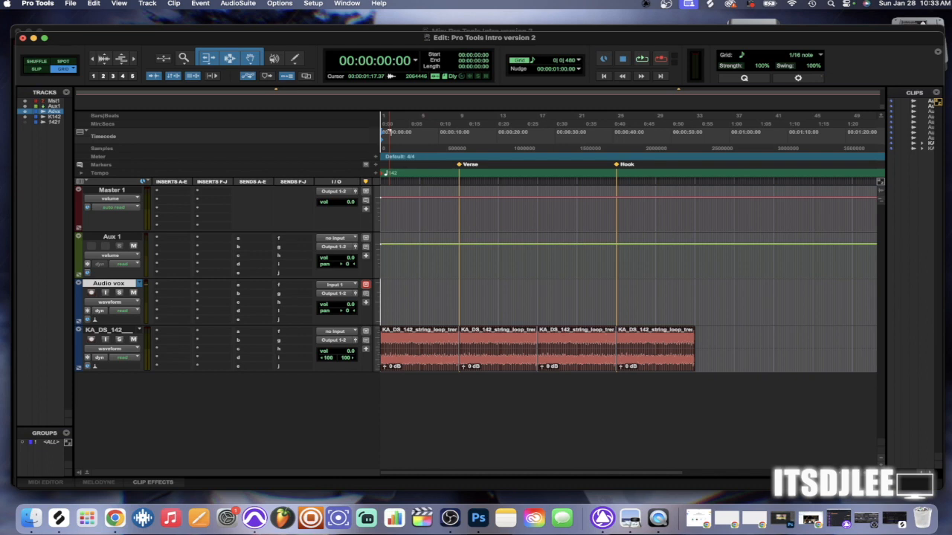
Try to insert the multichannel EQ3 7-Band (stereo) on the KA_DS_142 track's first insert.
click(160, 299)
mouse_move(208, 332)
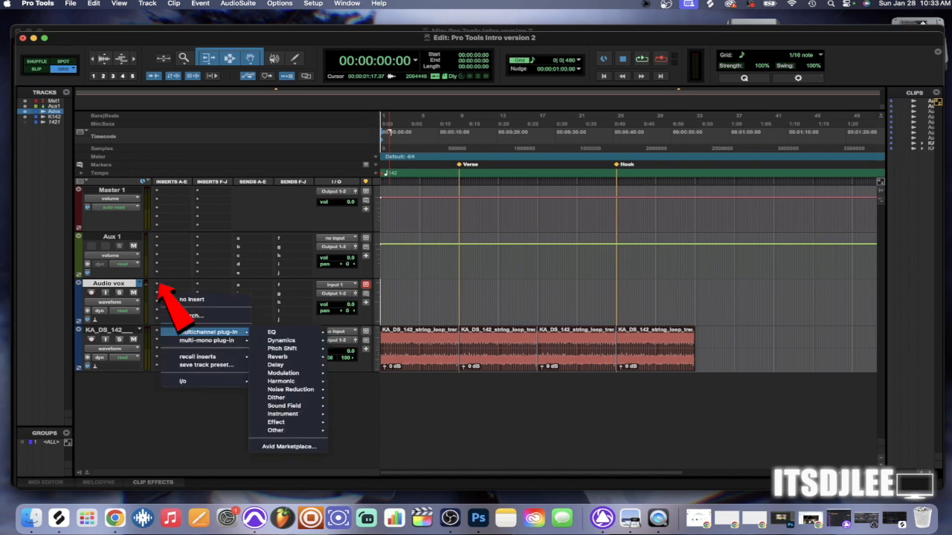
mouse_move(274, 332)
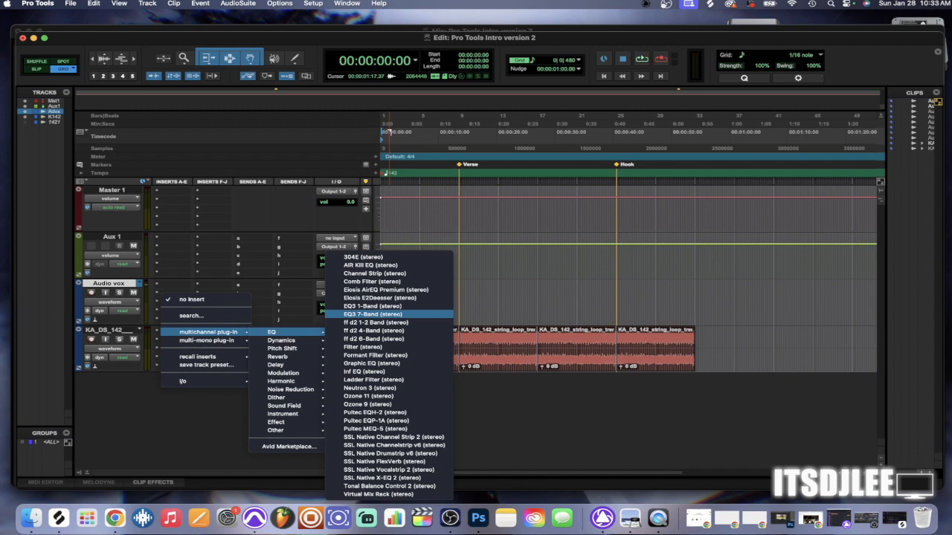
click(388, 314)
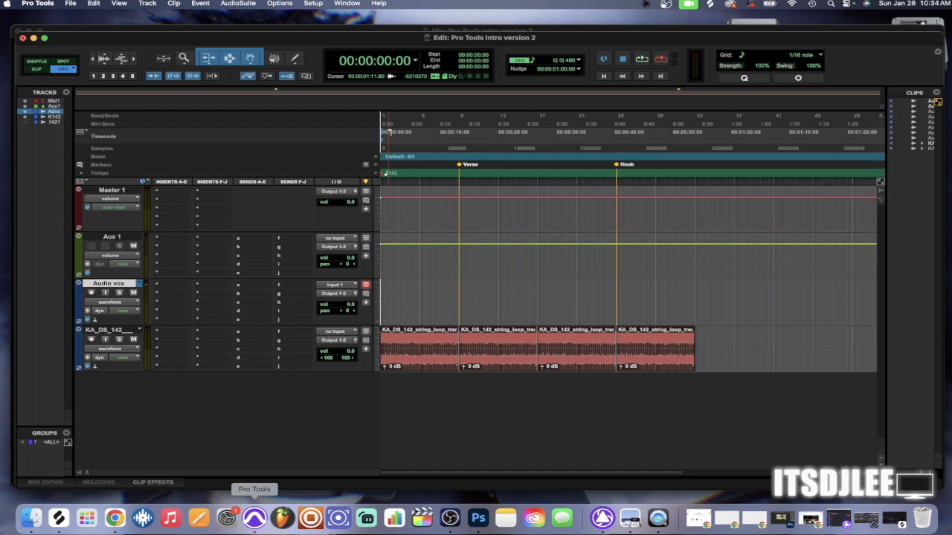
Force quit Pro Tools, relaunch it and reopen the recent session Pro Tools Intro version 2.
right_click(254, 518)
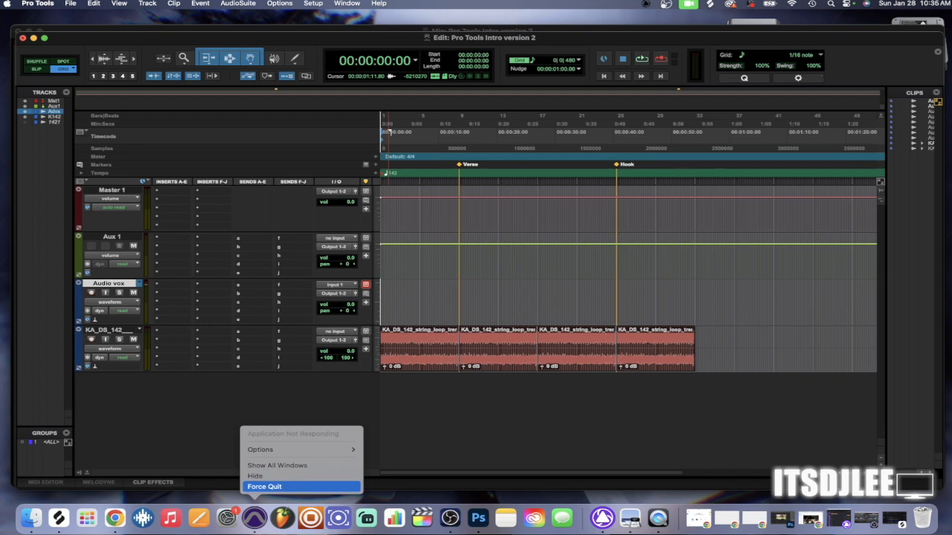
click(265, 487)
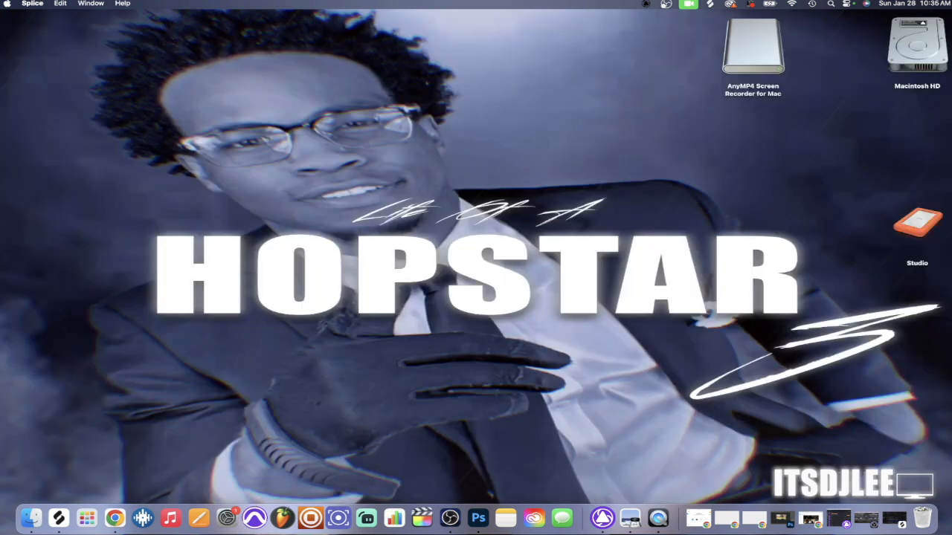
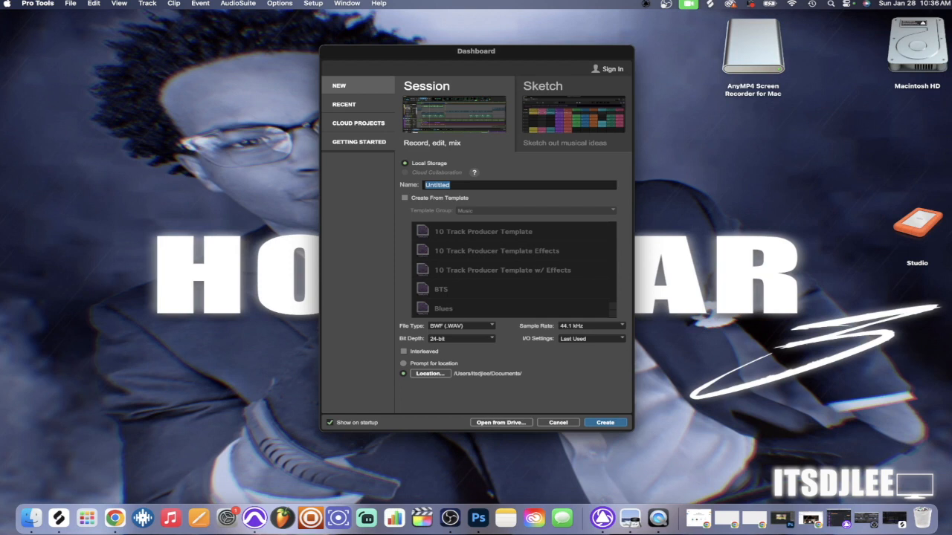
click(344, 105)
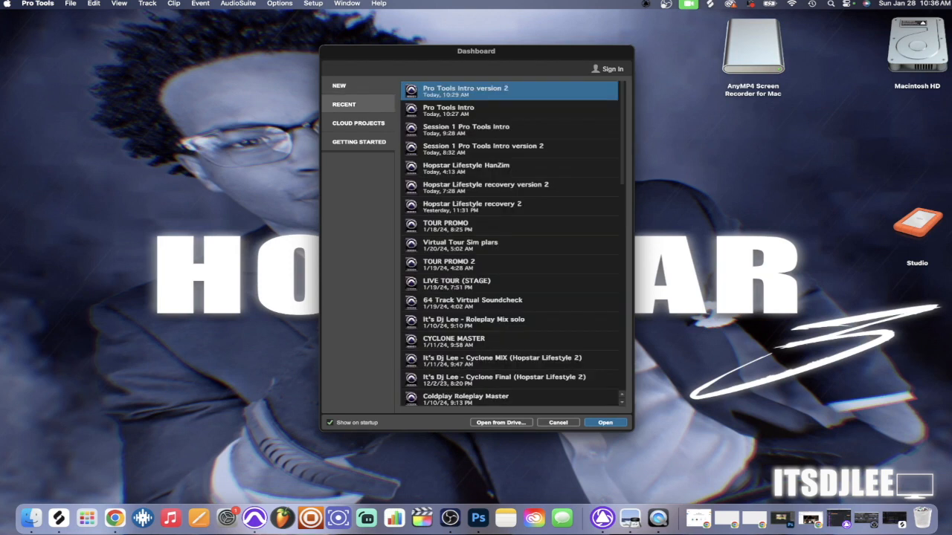
key(Escape)
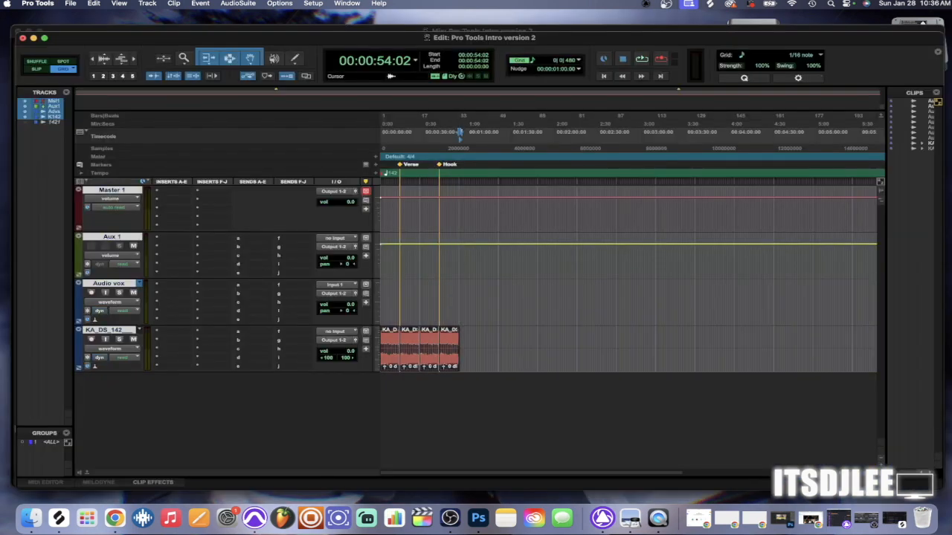
Insert the multichannel EQ3 7-Band (stereo) on the KA_DS_142 track's first insert.
click(157, 286)
mouse_move(208, 333)
mouse_move(273, 333)
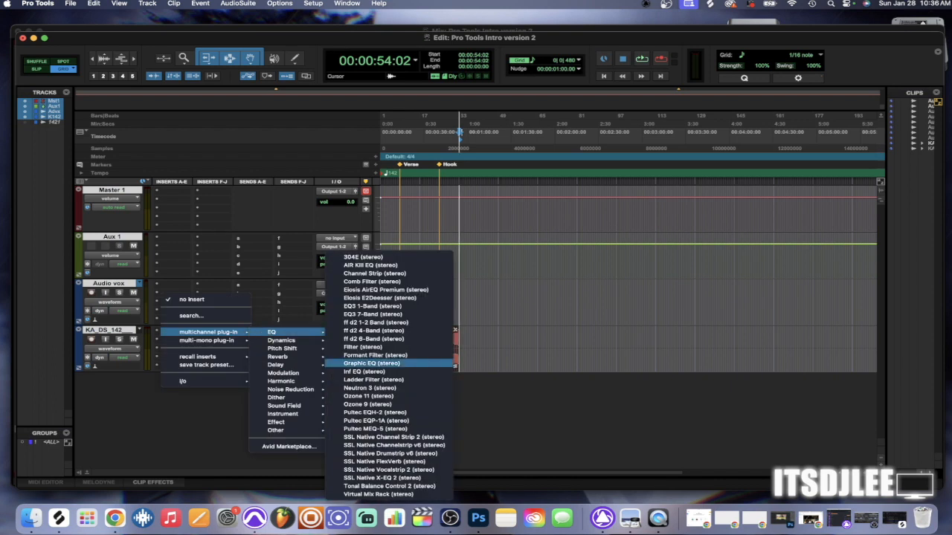
click(384, 314)
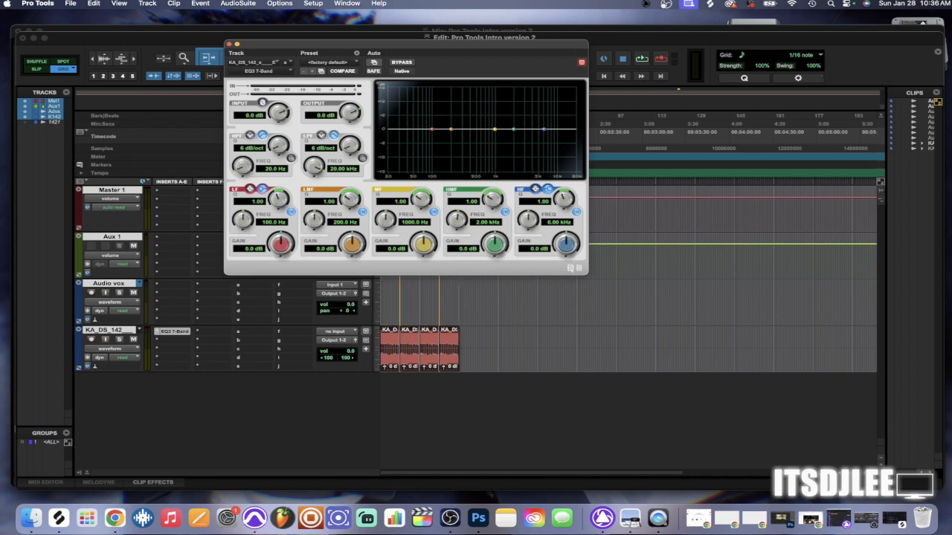
Toggle the EQ's HF and LF bands between peak and shelf shapes, and place the edit cursor on the Audio vox track.
click(535, 189)
click(547, 189)
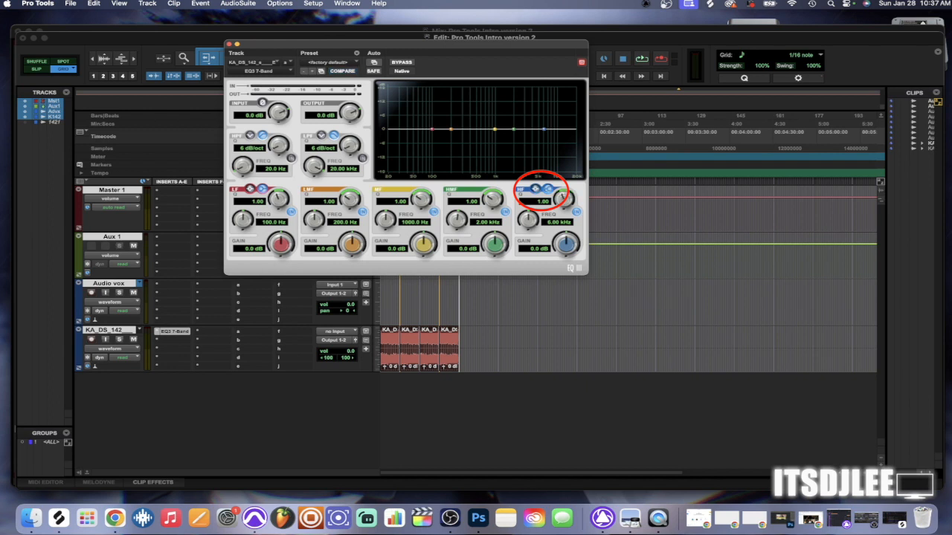
click(250, 189)
click(262, 189)
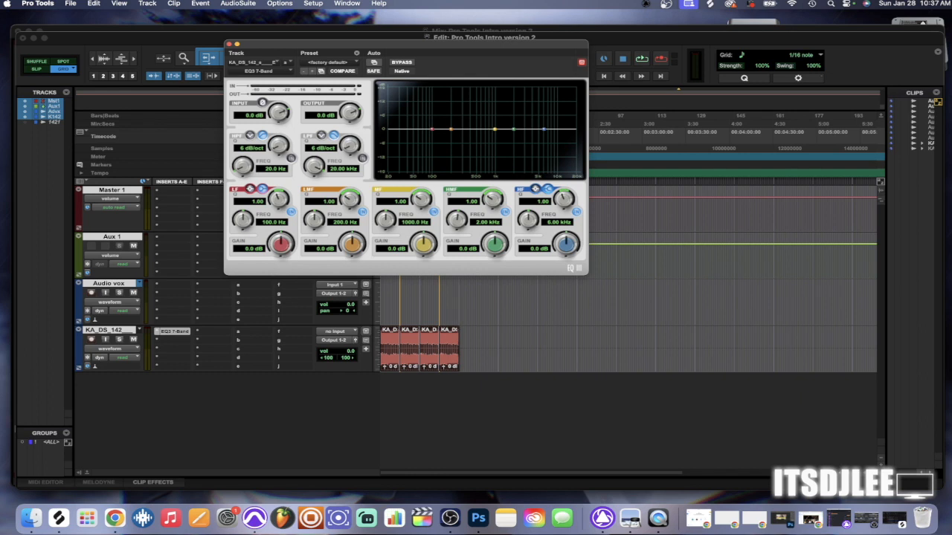
click(411, 302)
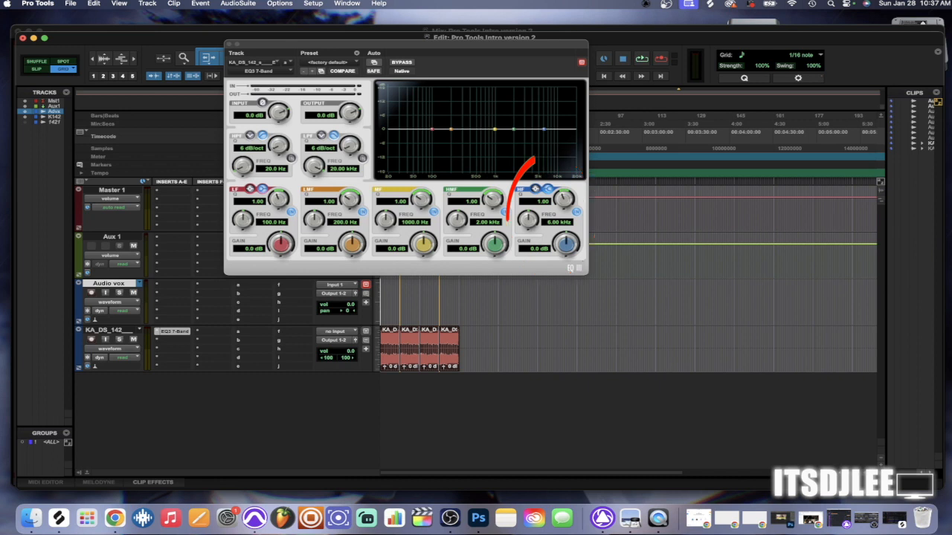
Shape the HF band into a peak at 6.20 kHz with 13.5 dB gain and Q 2.43, and compare it switched off and on.
drag(544, 129, 572, 128)
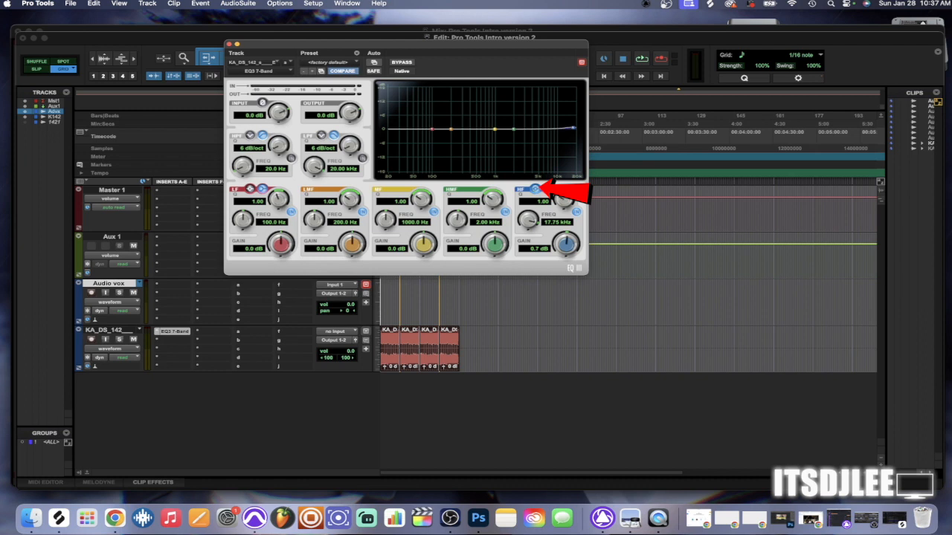
drag(573, 128, 546, 129)
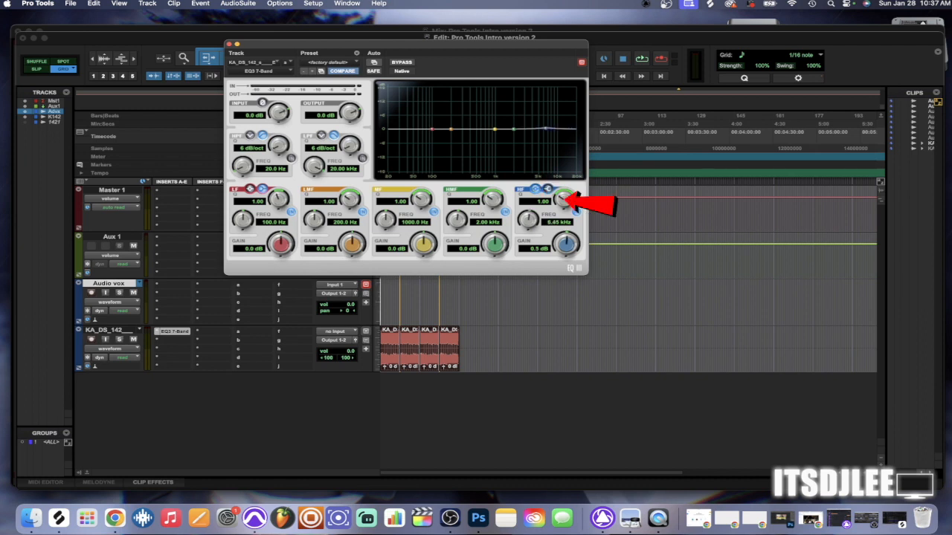
drag(564, 199, 564, 170)
drag(545, 128, 544, 98)
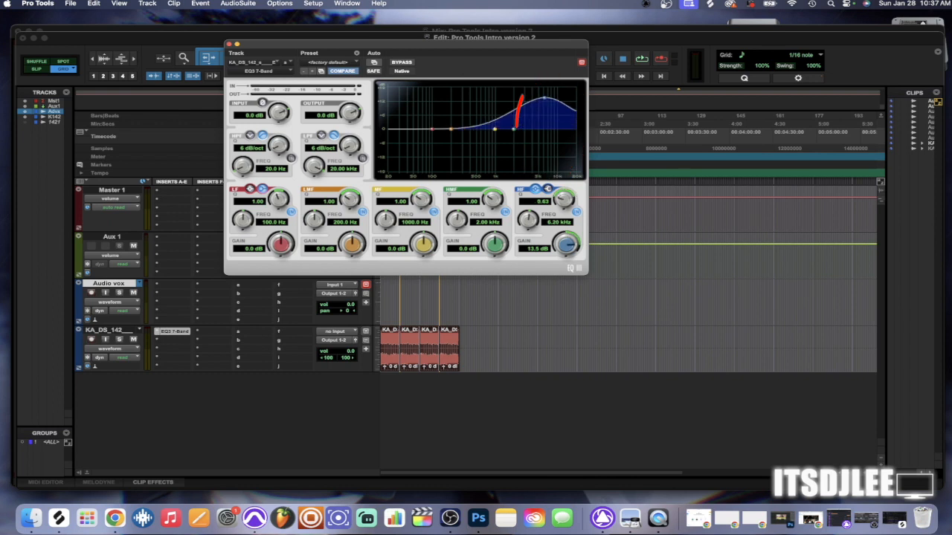
mouse_move(564, 199)
mouse_down()
mouse_move(564, 256)
mouse_move(564, 200)
mouse_move(564, 218)
mouse_up()
click(576, 212)
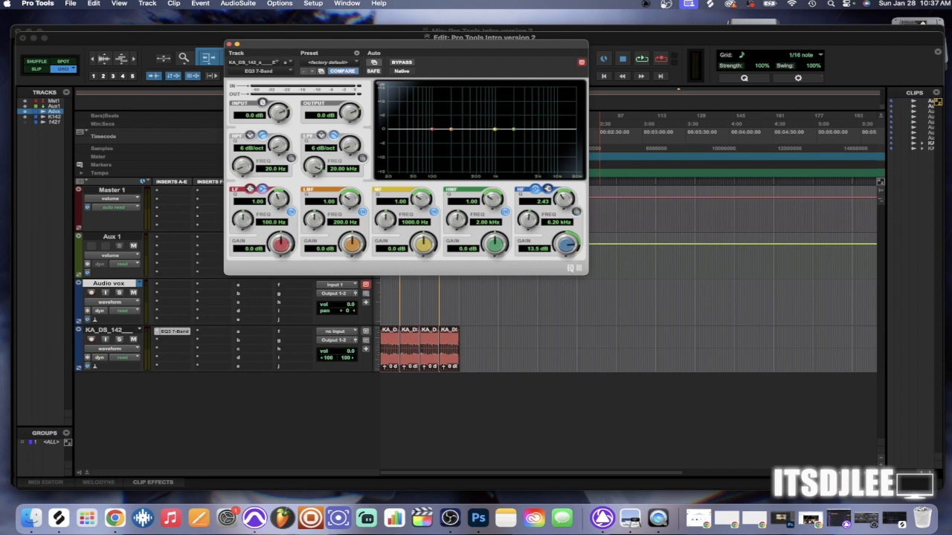
click(576, 212)
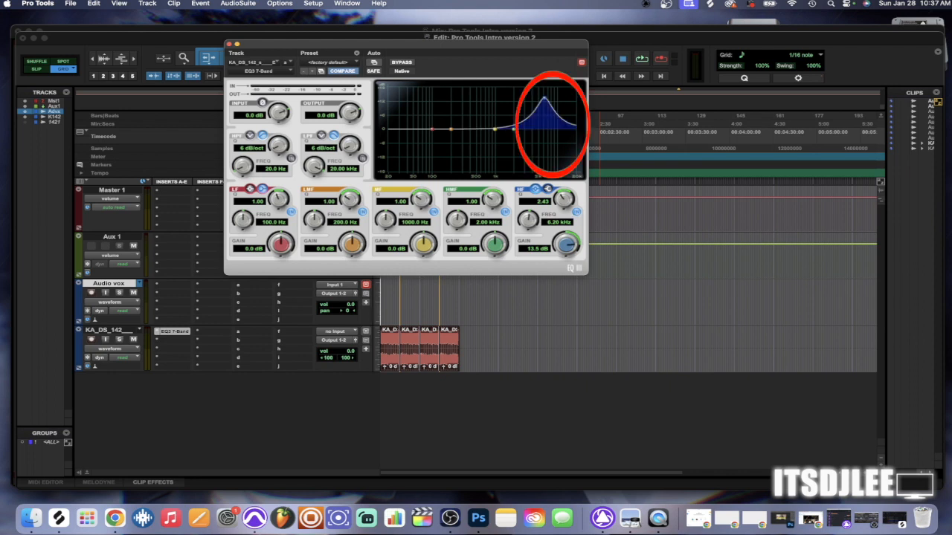
Lower the HF band's gain to about -0.1 dB at 6.45 kHz and return the band to its shelf shape.
drag(544, 98, 545, 121)
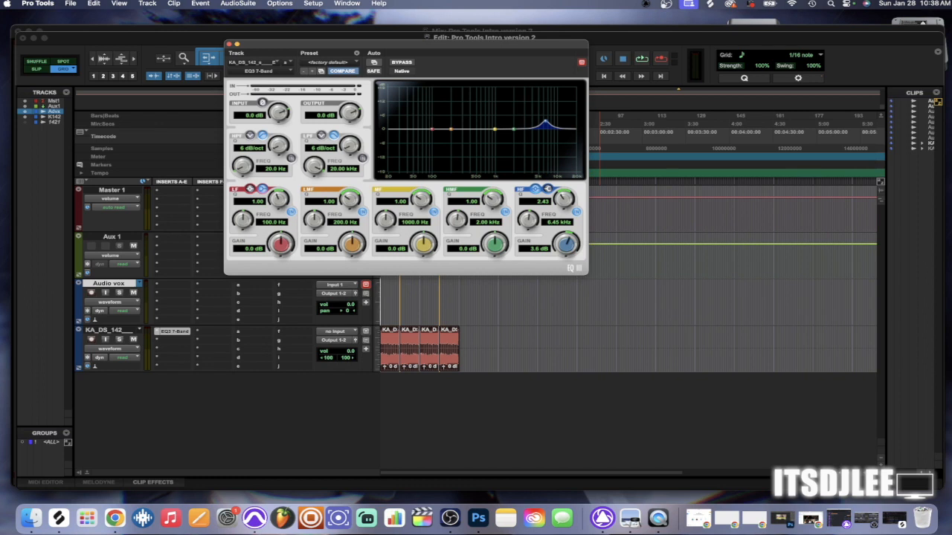
drag(566, 244, 566, 259)
click(547, 189)
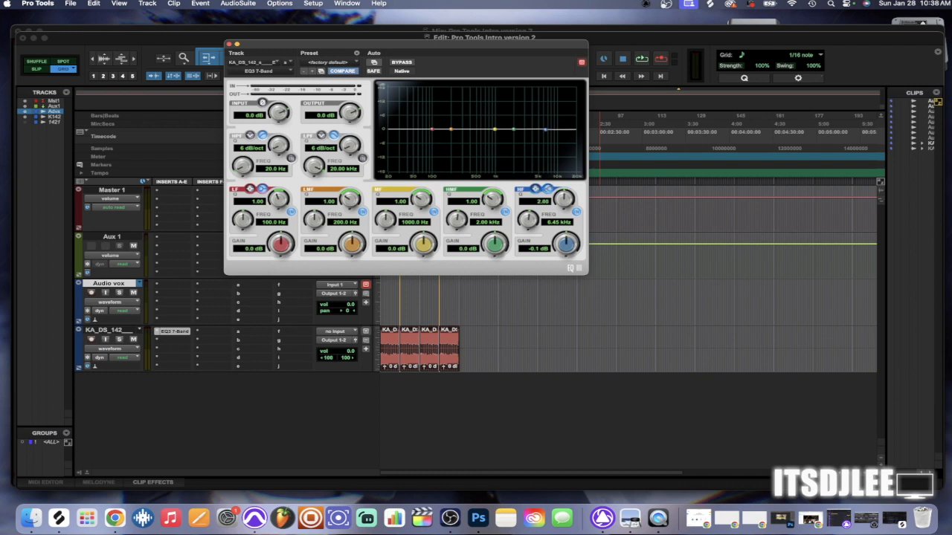
Check the EQ's plug-in automation control and play the session to examine its input and output meters.
click(373, 62)
key(space)
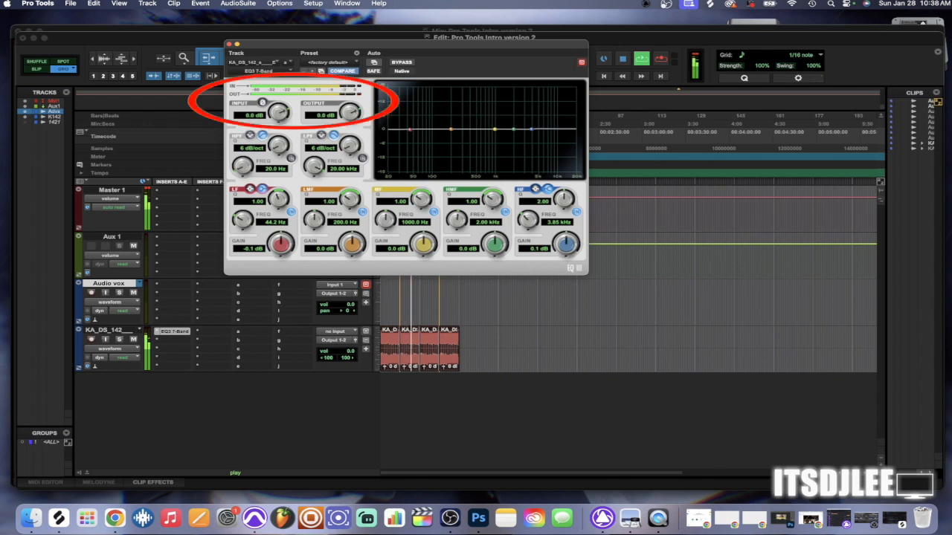
Reopen the EQ3 7-Band on the KA_DS_142 track and restore its factory default preset.
drag(279, 112, 279, 112)
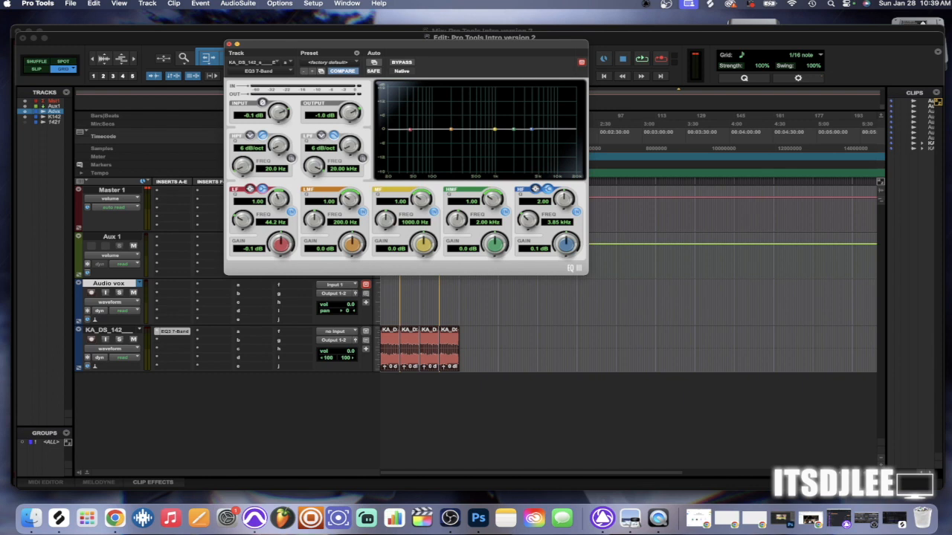
key(super+w)
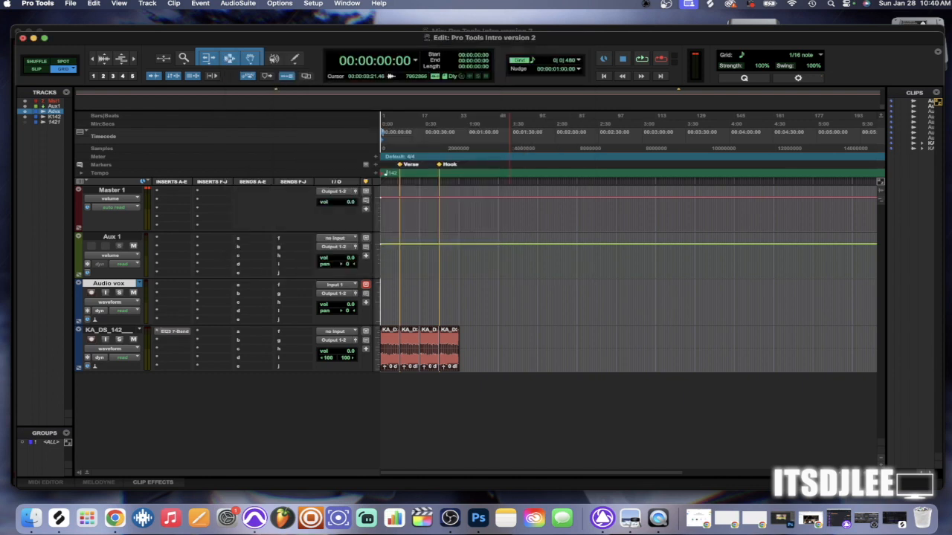
click(174, 331)
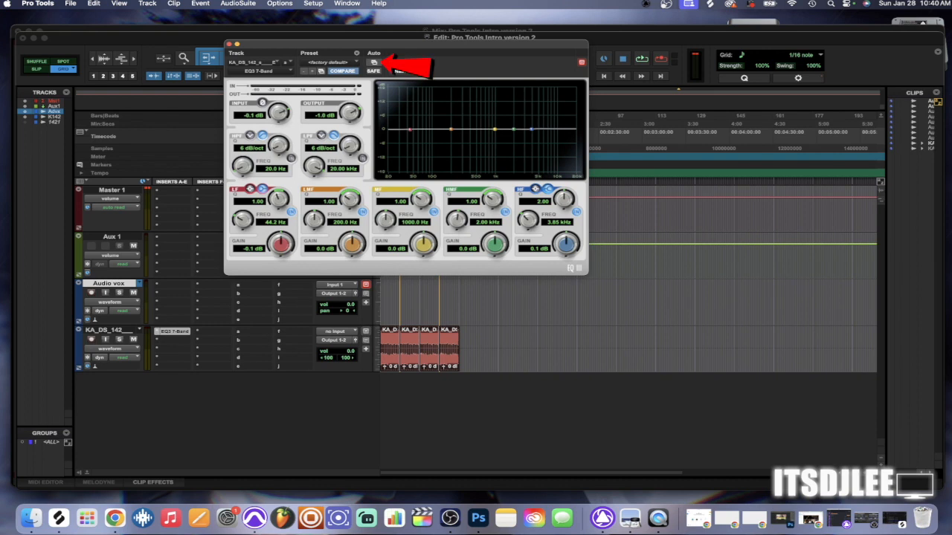
click(332, 63)
click(332, 63)
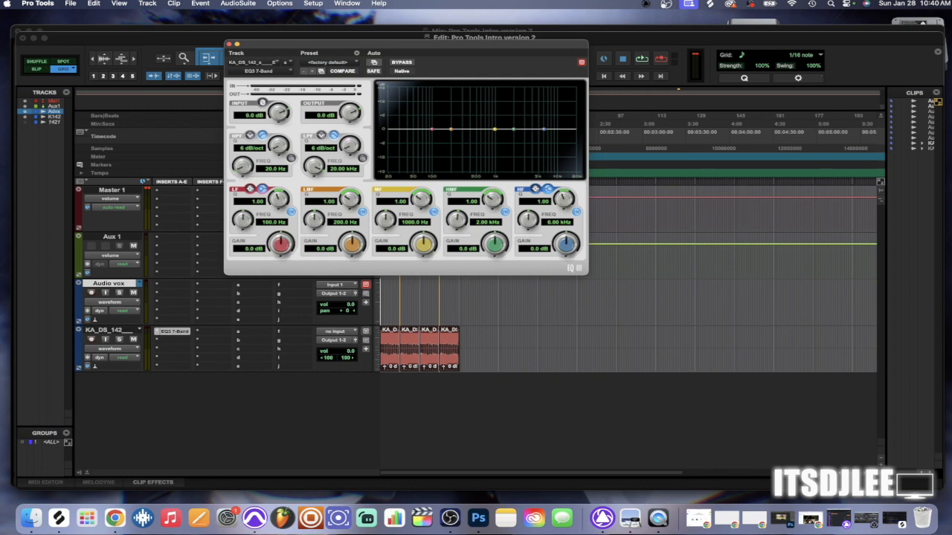
Pull the HF band down to -12.0 dB at 1.80 kHz and enable plug-in automation for High Band Freq.
mouse_move(544, 129)
mouse_down()
mouse_move(511, 156)
mouse_move(572, 125)
mouse_move(511, 156)
mouse_up()
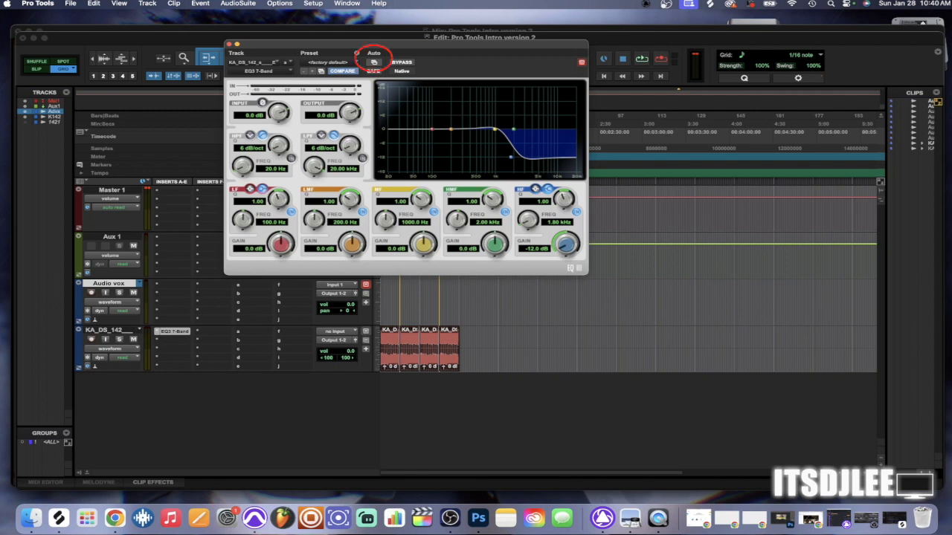
click(374, 63)
scroll(363, 208, down, 5)
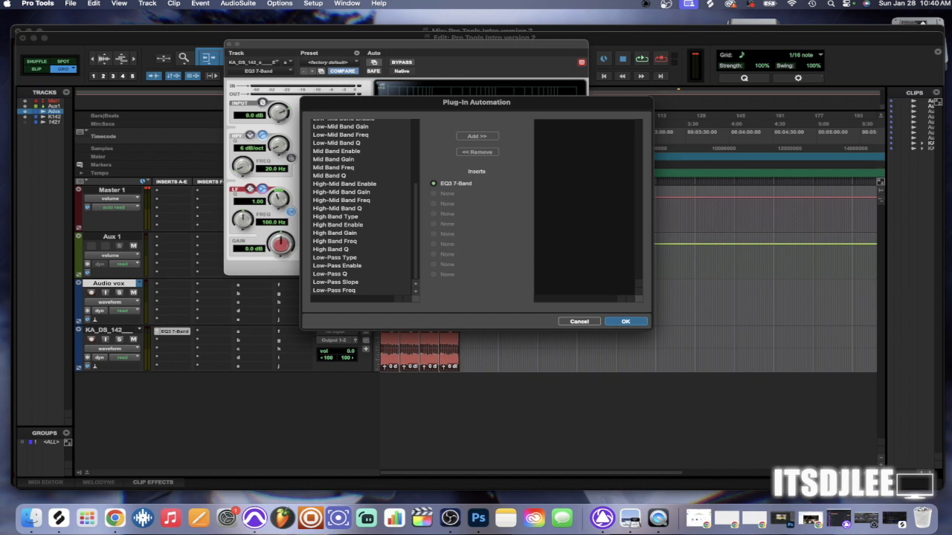
click(335, 242)
click(477, 137)
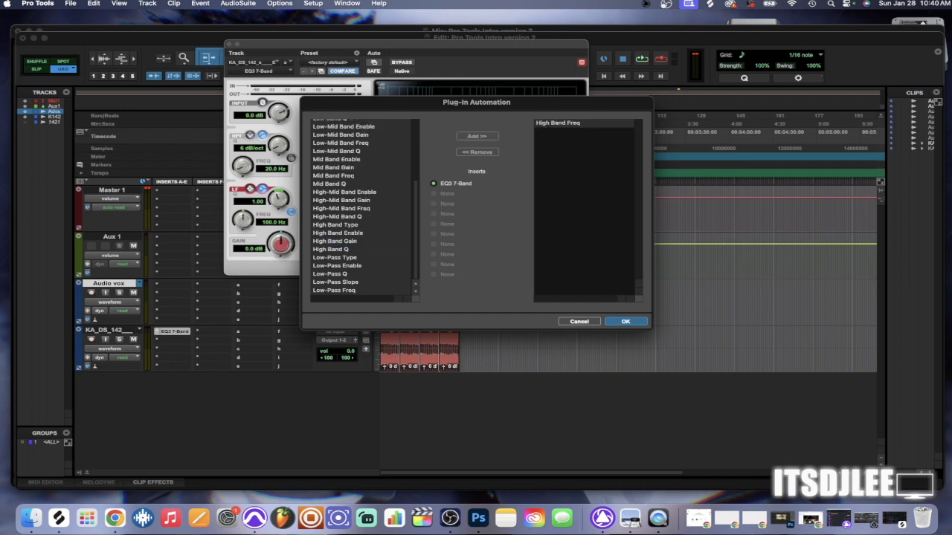
key(Return)
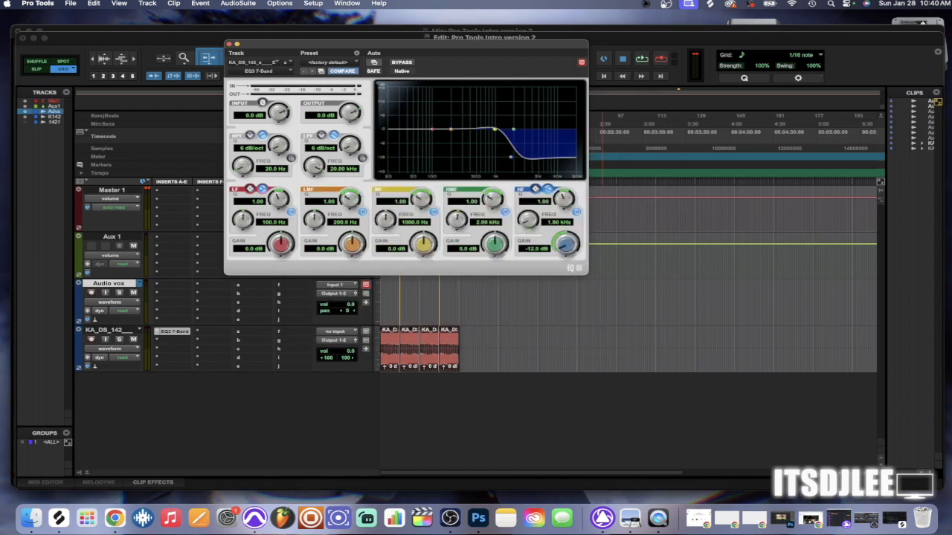
Examine the HF band's frequency and gain controls and review the EQ's list of automatable parameters.
mouse_move(529, 219)
mouse_down()
mouse_move(529, 152)
mouse_move(529, 220)
mouse_up()
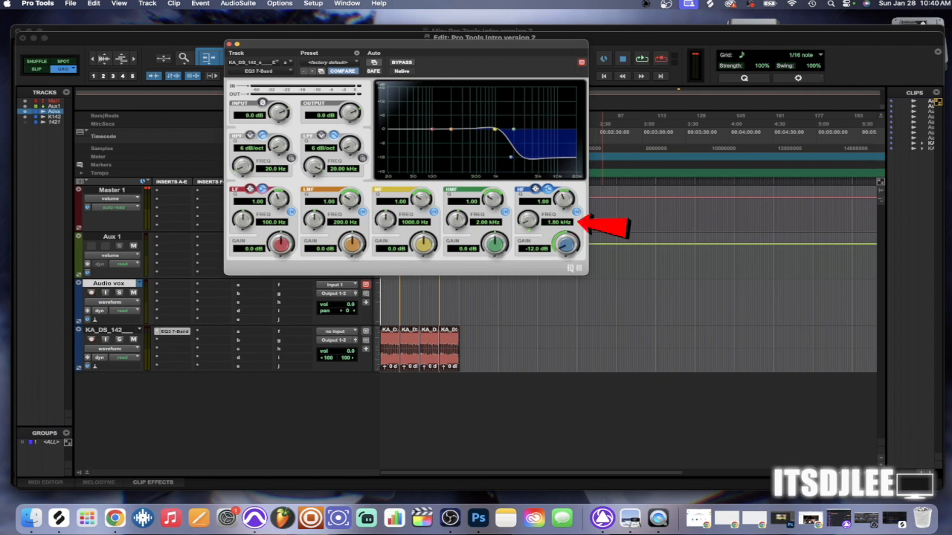
mouse_move(528, 221)
mouse_down()
mouse_move(529, 152)
mouse_move(528, 220)
mouse_up()
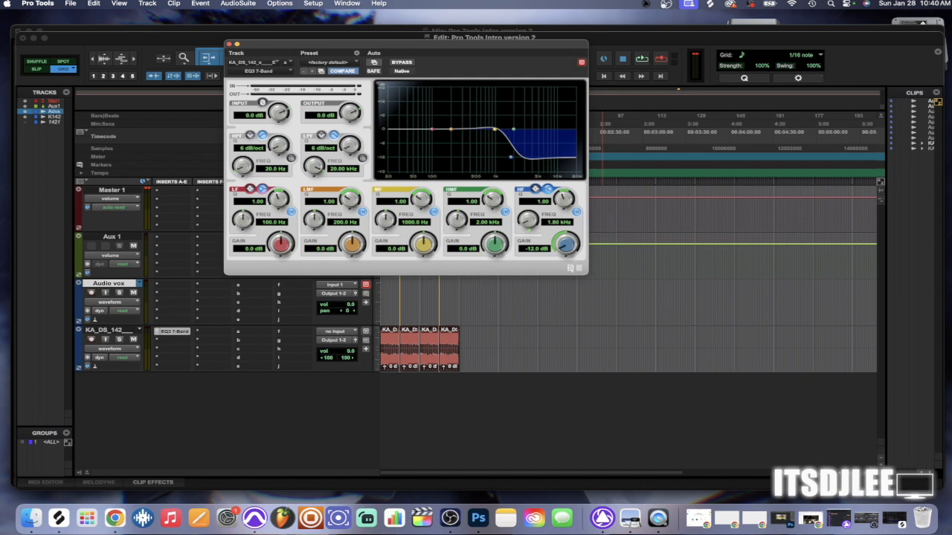
mouse_move(567, 244)
mouse_down()
mouse_move(567, 220)
mouse_move(567, 247)
mouse_up()
drag(529, 221, 529, 219)
mouse_move(512, 157)
mouse_down()
mouse_move(534, 157)
mouse_move(512, 155)
mouse_move(575, 131)
mouse_move(548, 152)
mouse_move(576, 156)
mouse_move(511, 156)
mouse_up()
click(374, 62)
scroll(362, 208, down, 5)
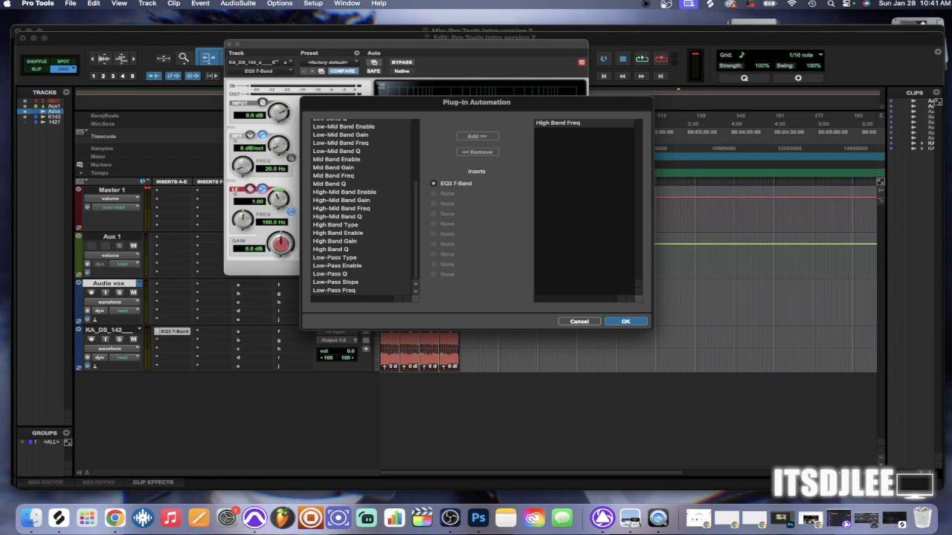
click(579, 321)
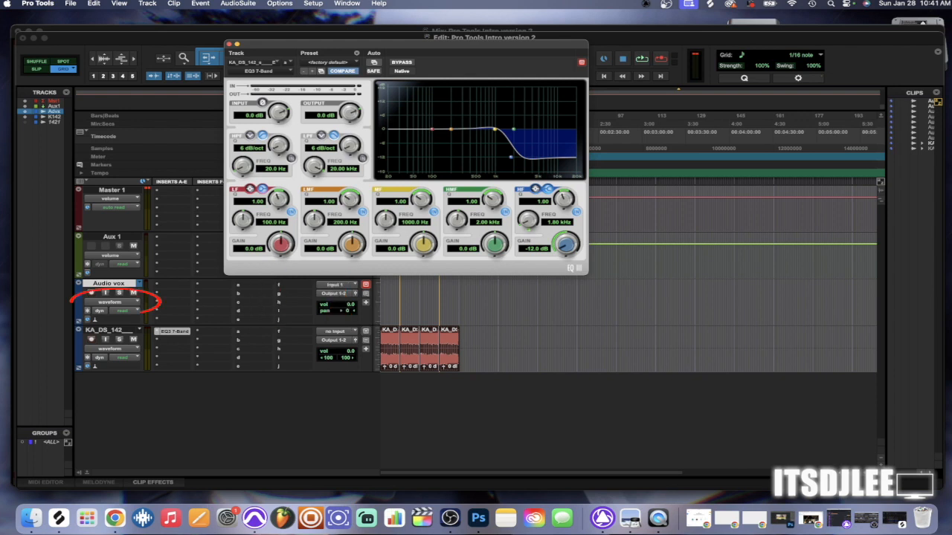
Display the EQ3 7-Band High Band Freq automation on the KA_DS_142 track and move the plug-in window off the timeline.
click(112, 348)
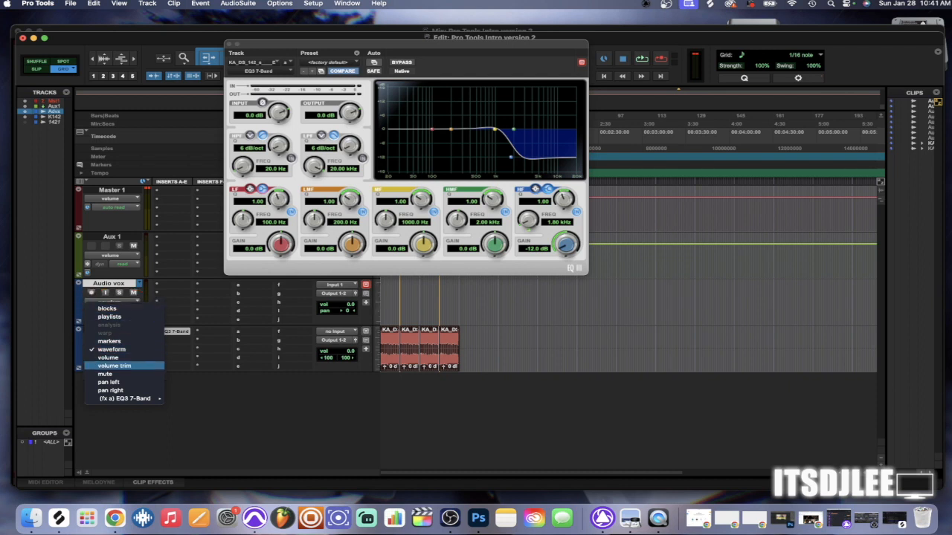
mouse_move(125, 399)
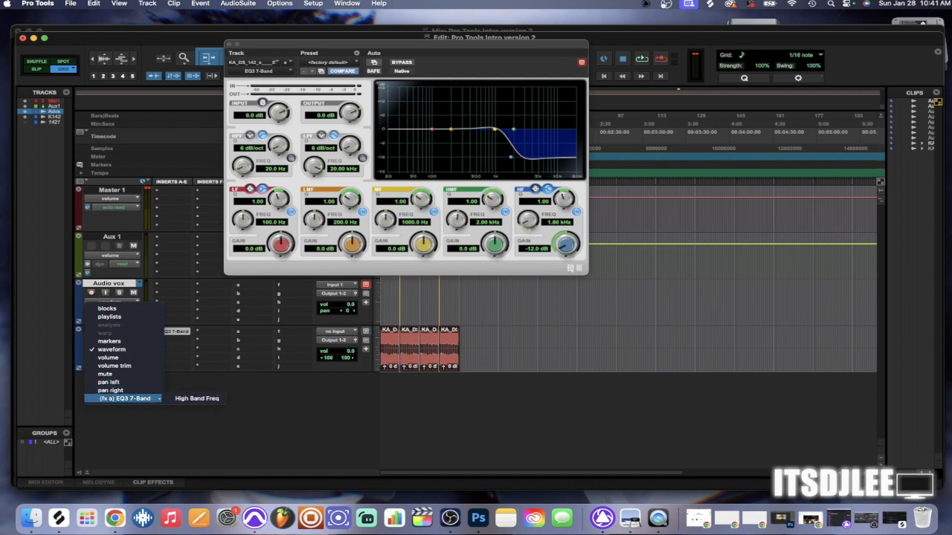
click(196, 398)
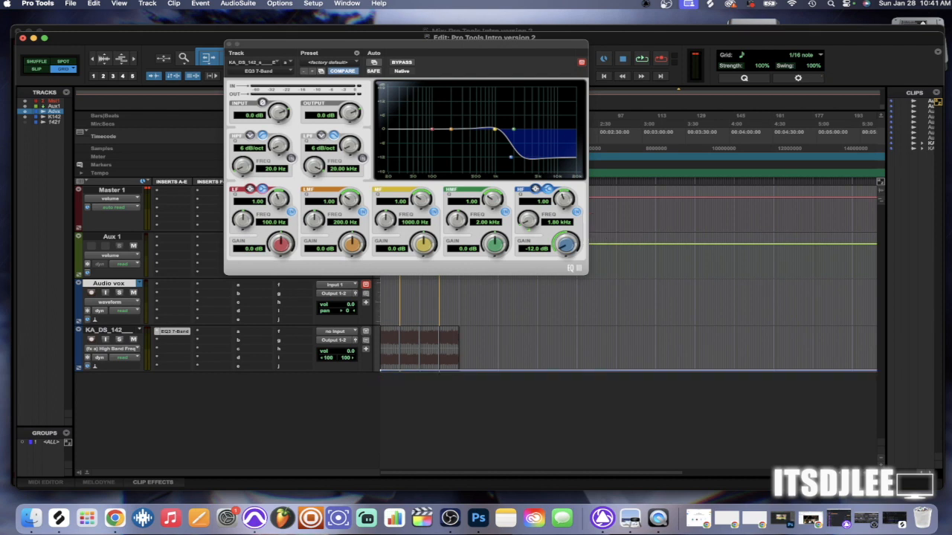
drag(406, 45, 191, 42)
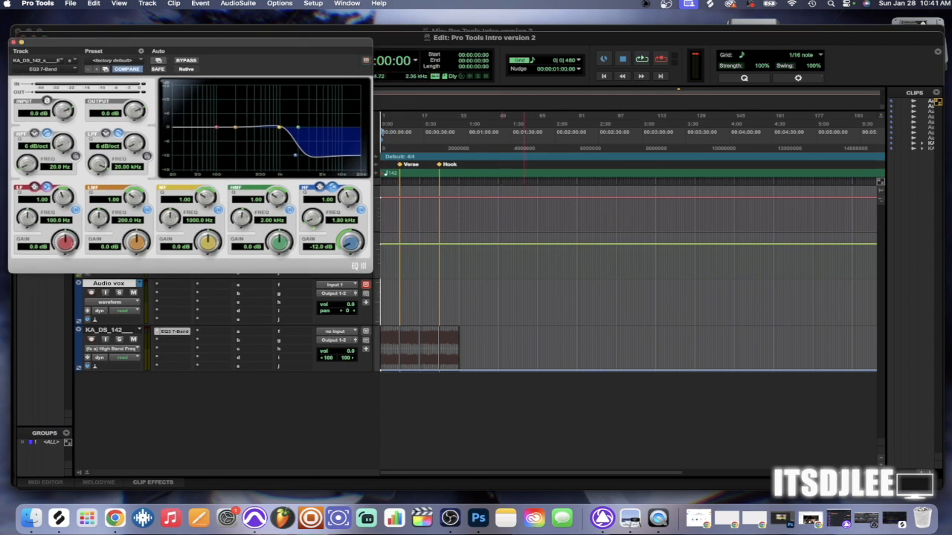
Draw a High Band Freq automation ramp with the Grabber from the session start up to 20.00 kHz at bar 5.
key(t)
key(t)
key(t)
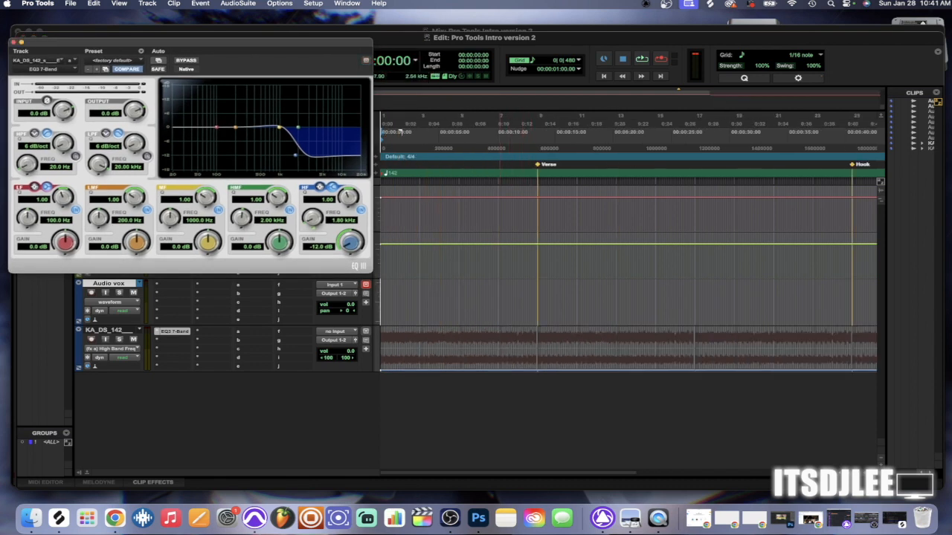
drag(190, 42, 190, 86)
click(250, 58)
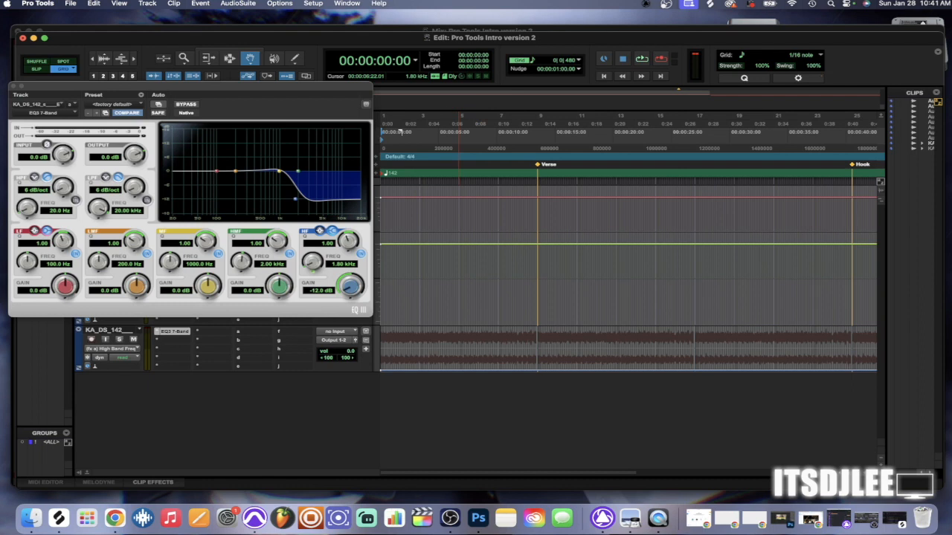
click(458, 370)
drag(458, 369, 459, 327)
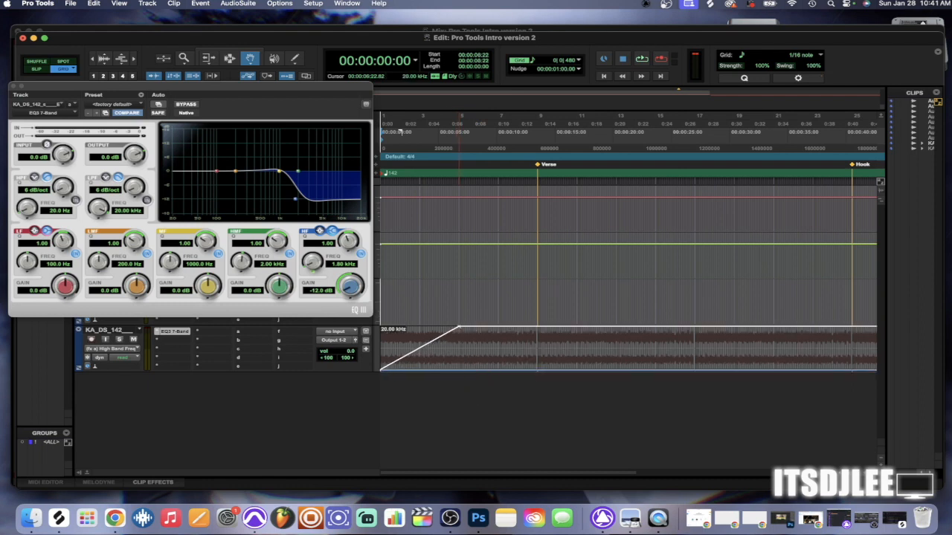
Drop the automation to its minimum at bar 5 and ramp it back up to its maximum at the Verse marker.
click(537, 327)
mouse_move(537, 328)
mouse_down()
mouse_move(539, 370)
mouse_move(459, 369)
mouse_up()
drag(538, 370, 537, 327)
Duplicate the two automation ramps between the session start and the Verse marker across all the clips, undoing the surplus copy past their end.
key(F7)
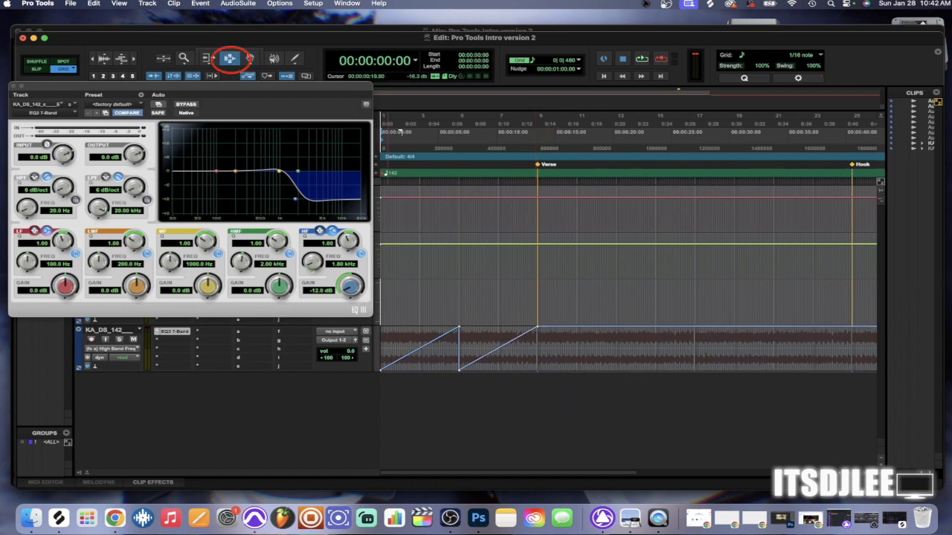
click(536, 131)
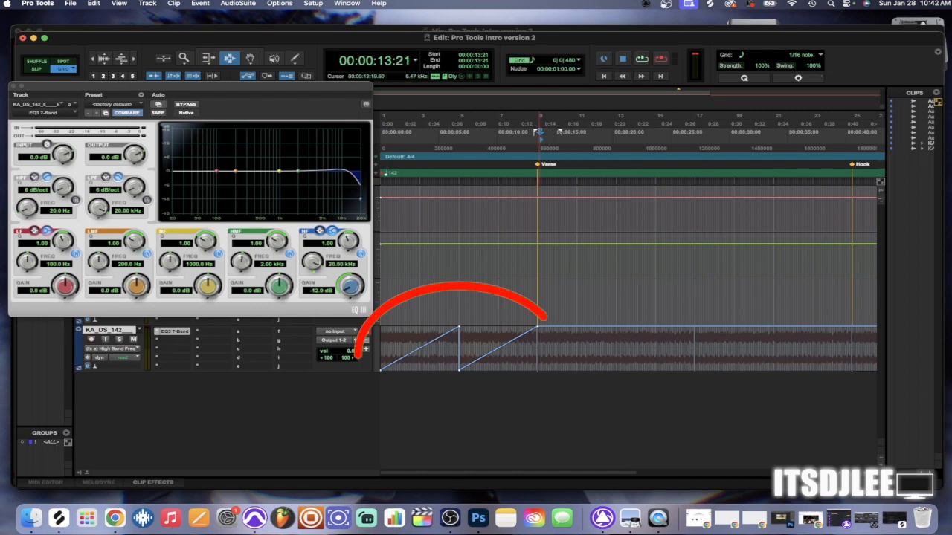
drag(537, 349, 381, 350)
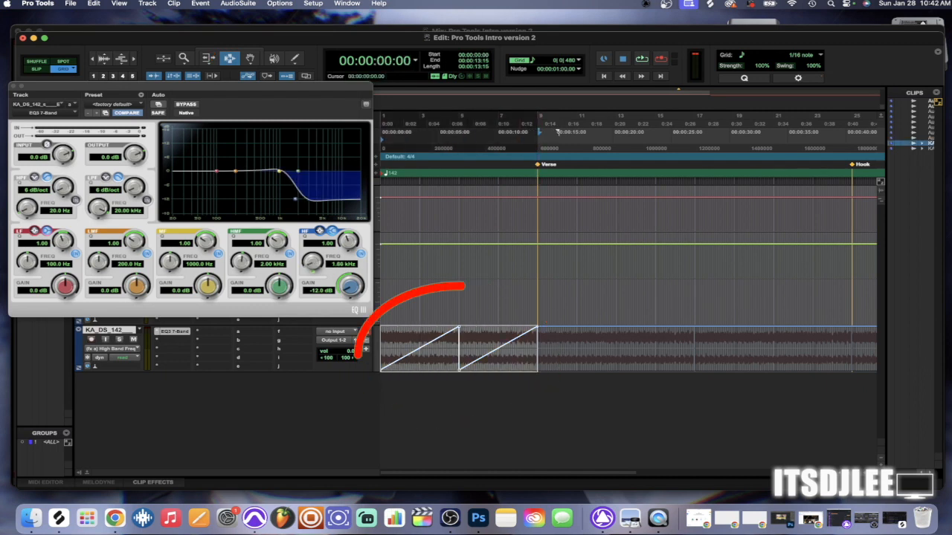
key(super+d)
key(super+d)
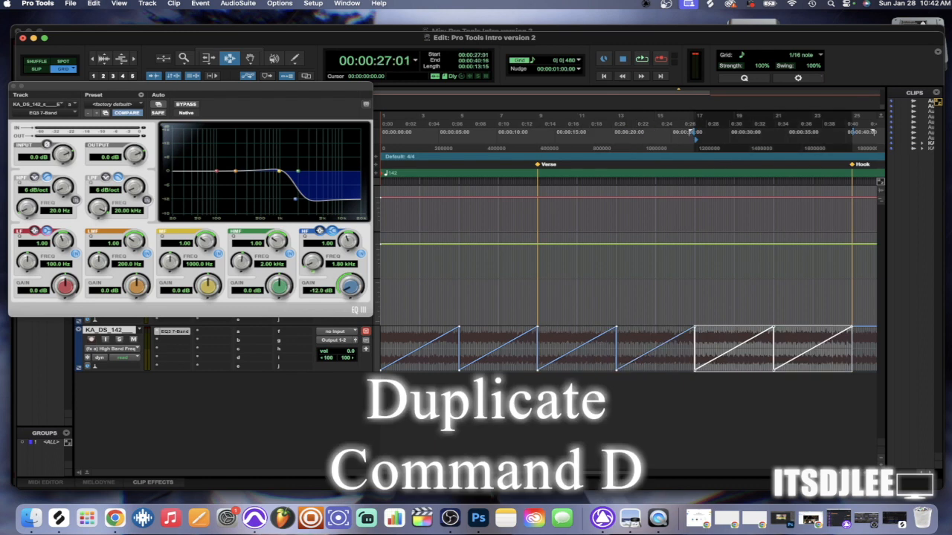
key(super+d)
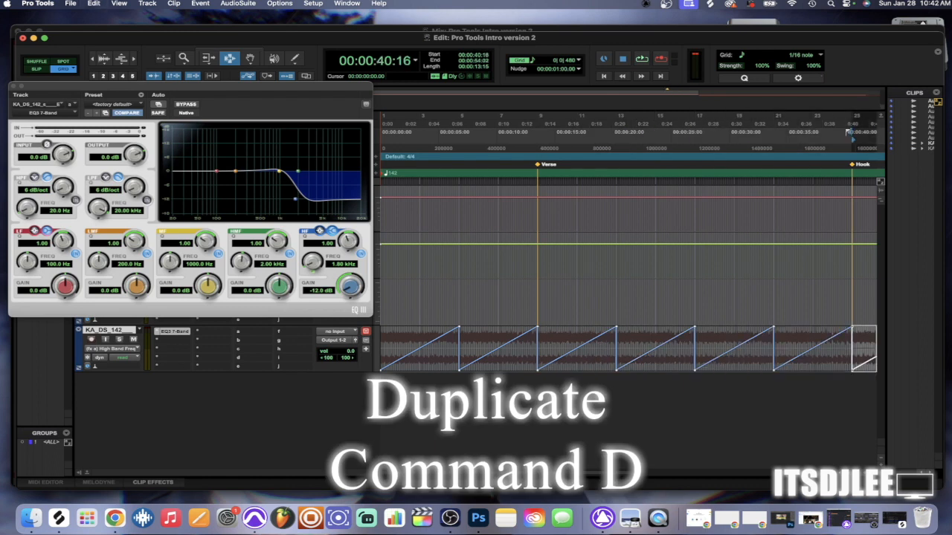
key(super+d)
key(r)
key(r)
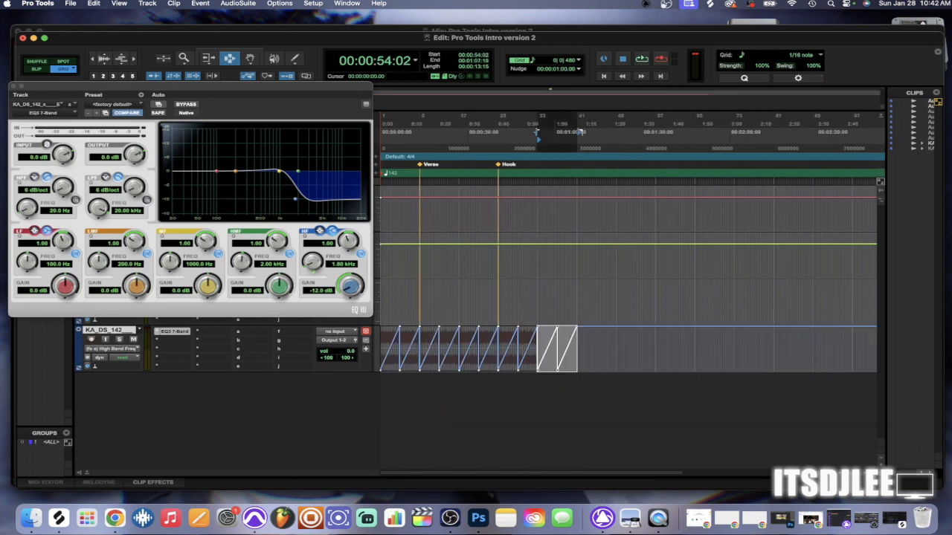
key(super+z)
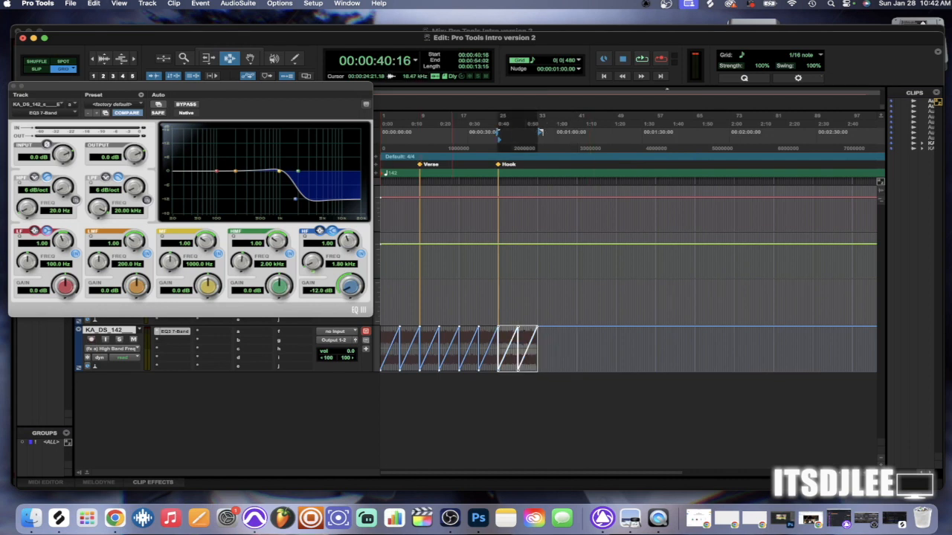
Play the session from the start to check the repeating high-band frequency sweep, and stop playback.
click(409, 219)
key(Return)
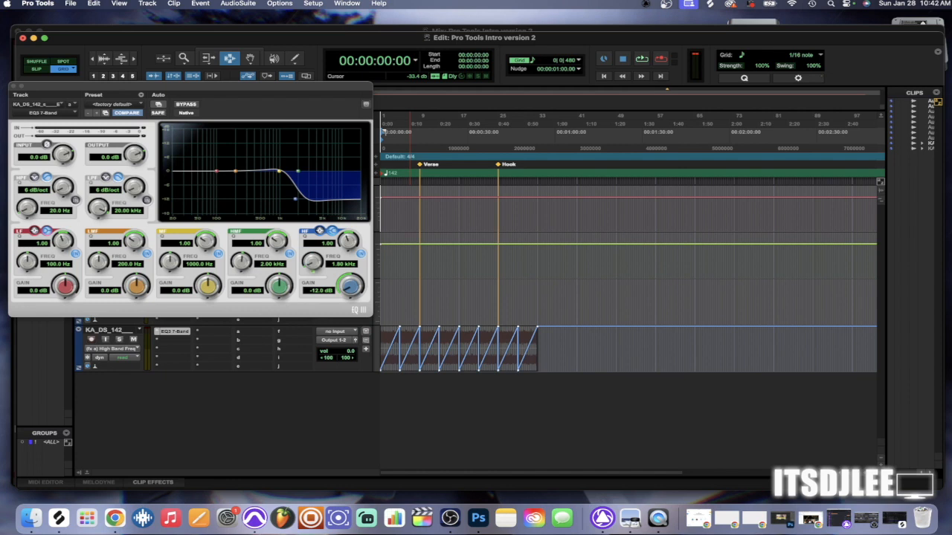
key(space)
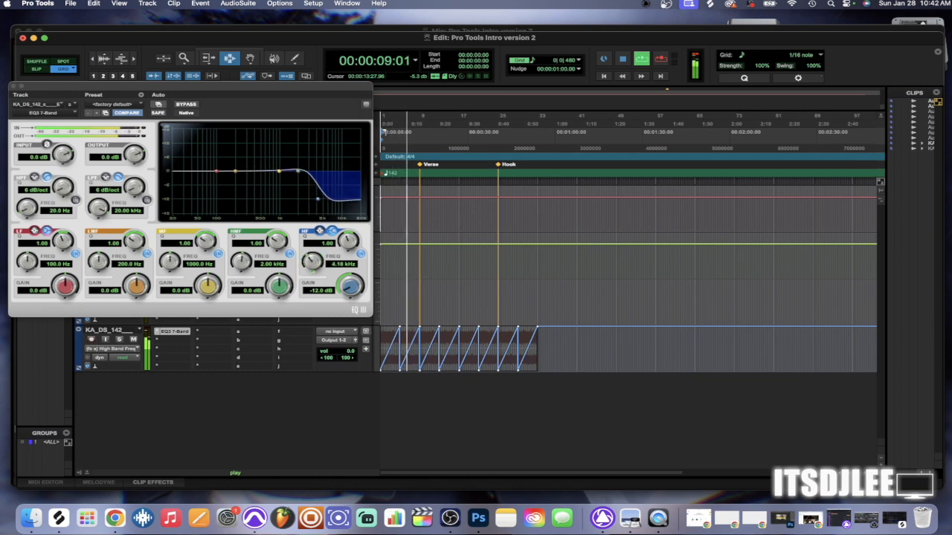
key(space)
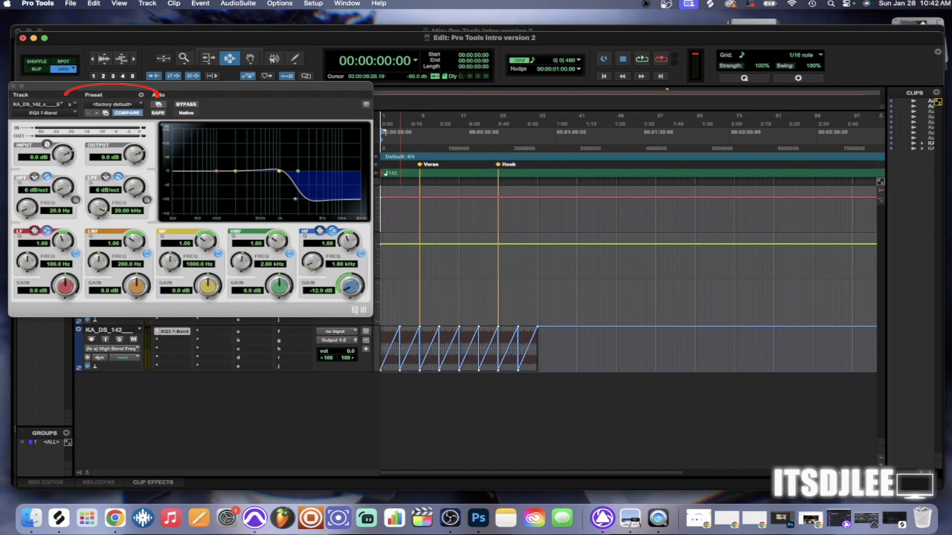
Save the EQ's settings as a preset named "Sweep High" and open the preset list to check it.
click(140, 95)
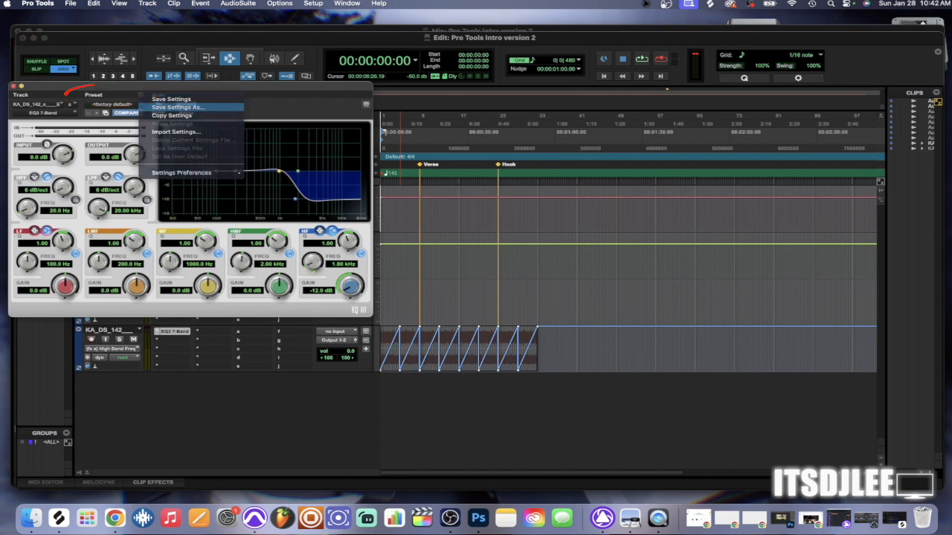
click(178, 108)
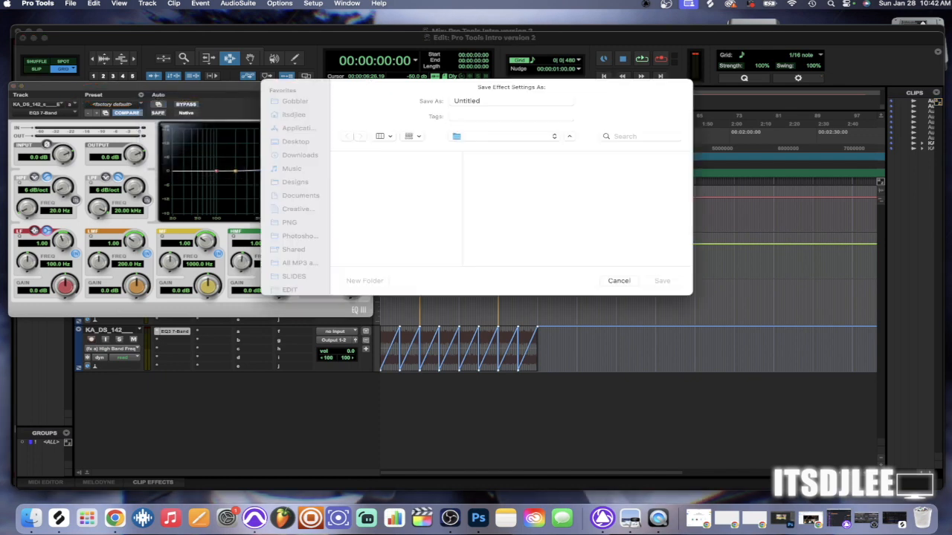
text(Swee)
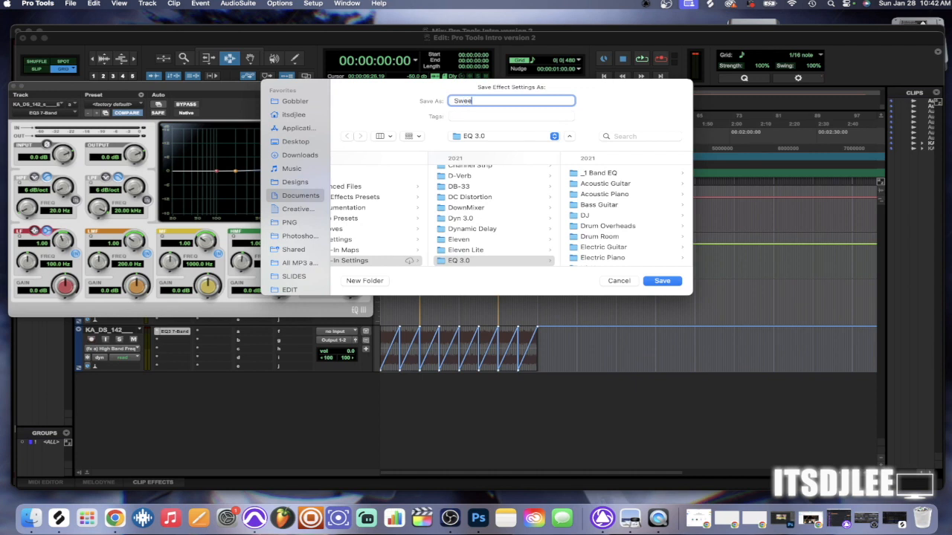
text(p)
key(Caps_Lock)
text(High)
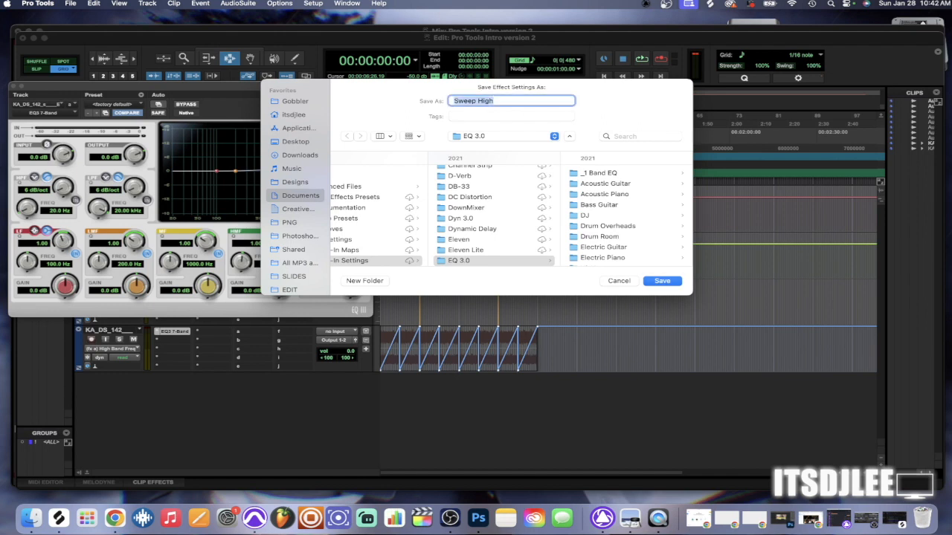
key(Return)
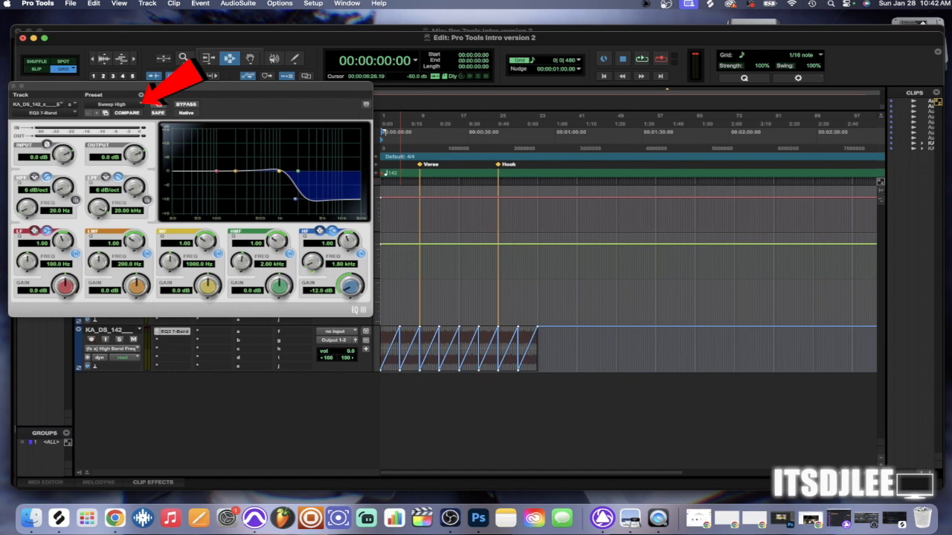
click(112, 105)
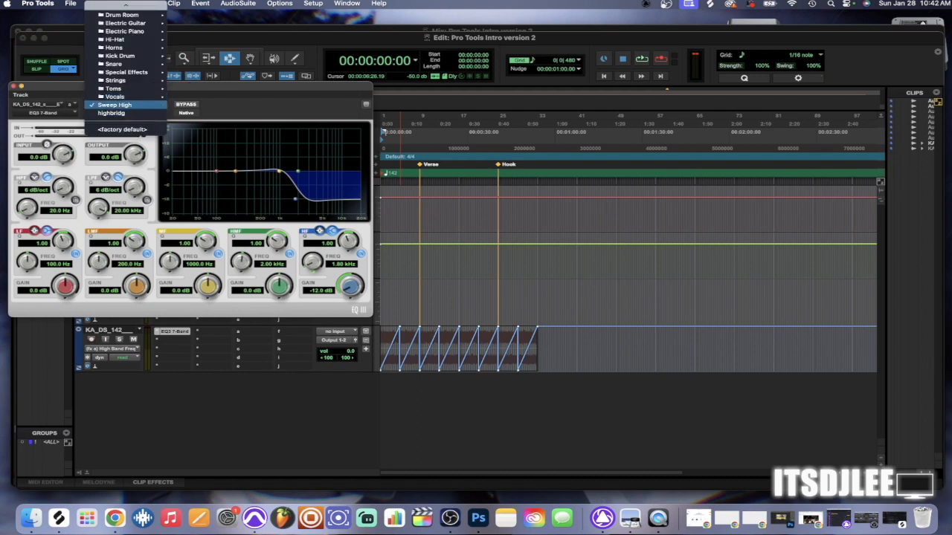
Load the EQ's "Sweep High" preset, close the plug-in window, and play the session briefly from the start.
click(115, 105)
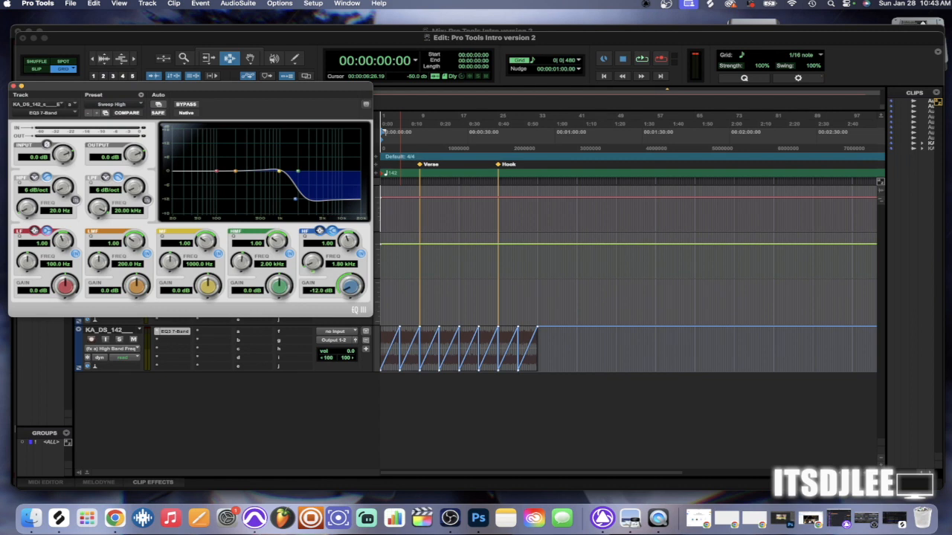
key(super+w)
key(space)
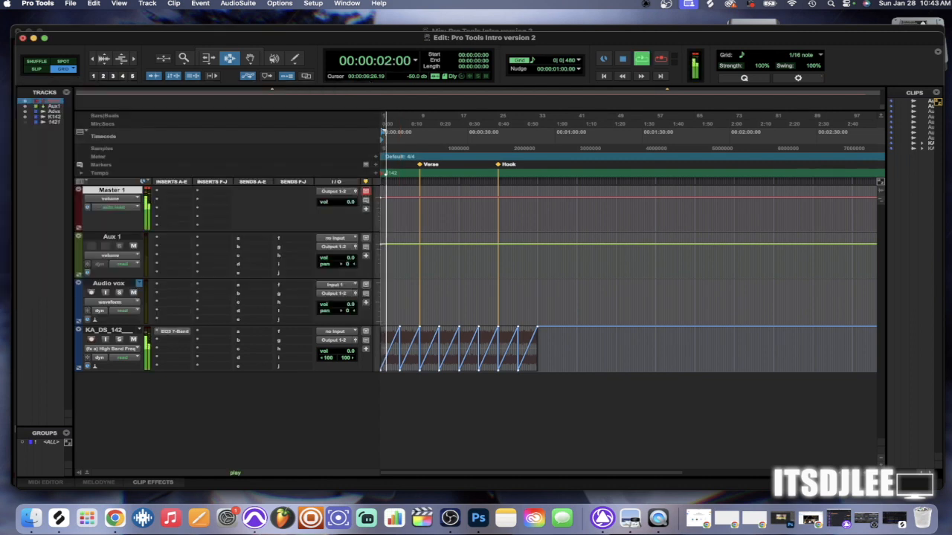
key(space)
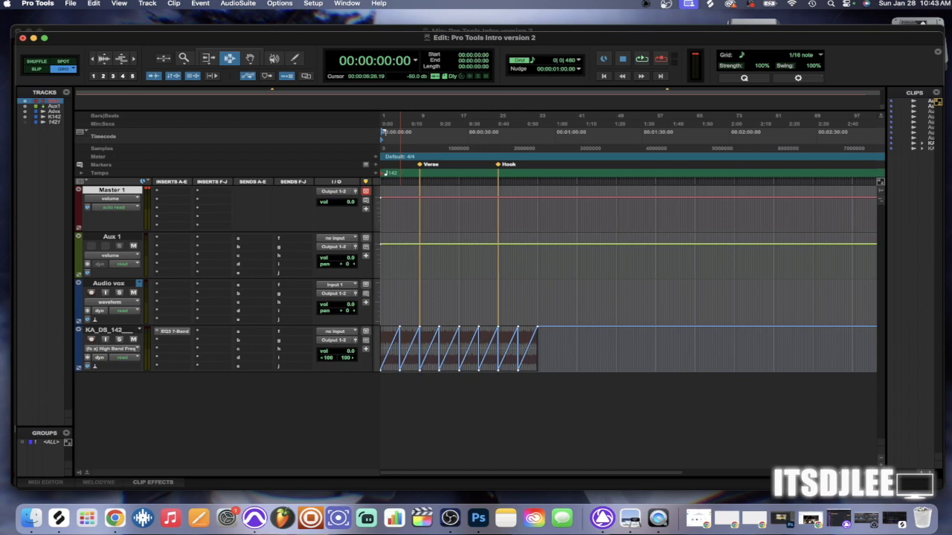
Create one new stereo Aux Input track named "Reverb".
key(shift+super+n)
click(361, 181)
click(357, 191)
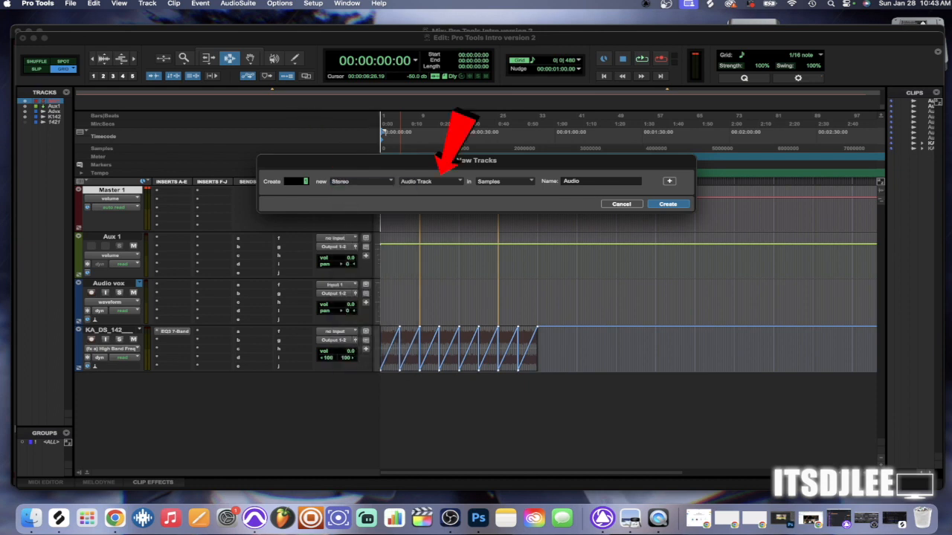
click(430, 181)
click(426, 189)
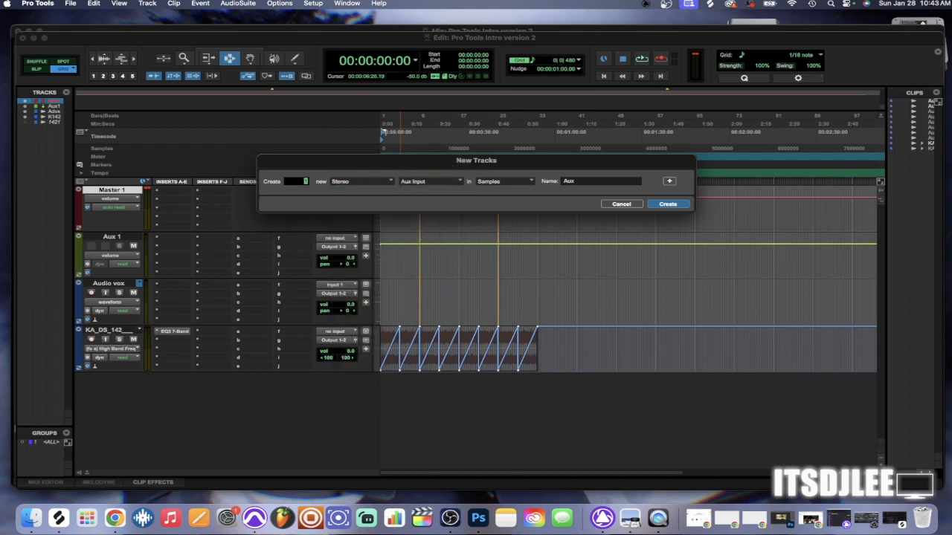
key(Tab)
text(Reverb)
key(Return)
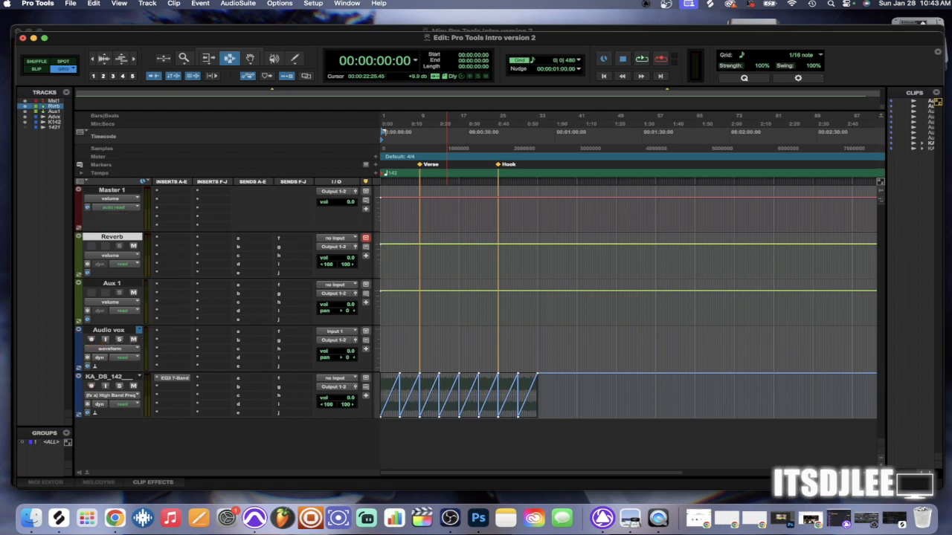
Send the KA_DS_142 track to Bus 1-2 (Stereo) at a level of +0.9 dB, and play the session to check the send's meter.
click(111, 396)
click(208, 395)
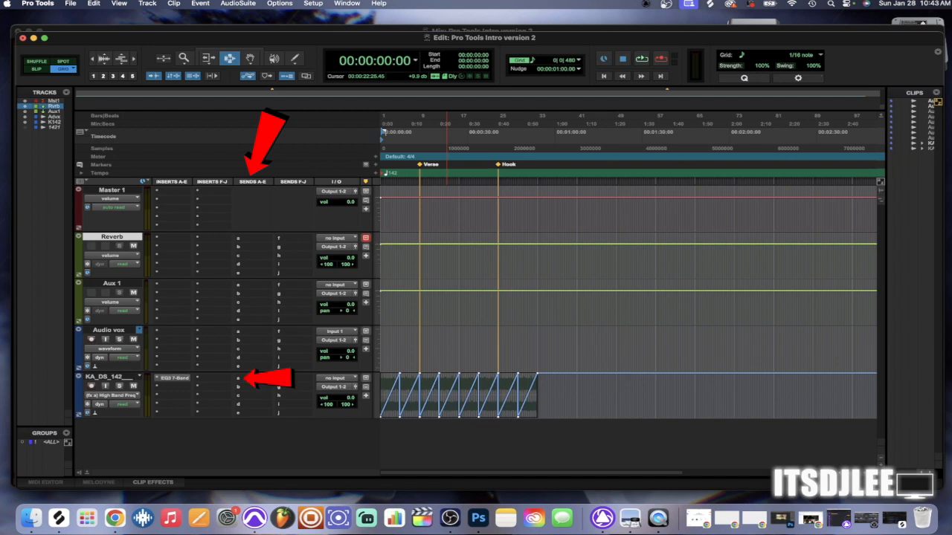
click(238, 378)
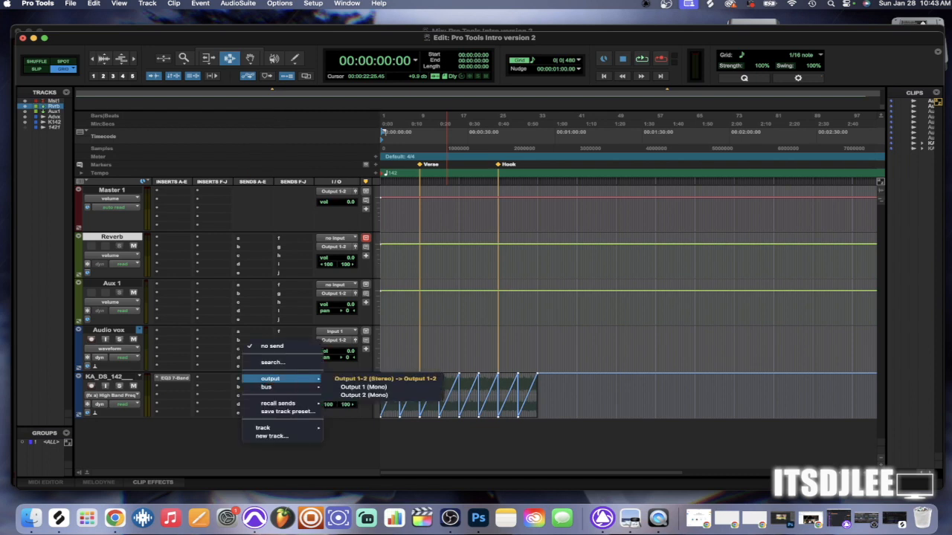
mouse_move(268, 386)
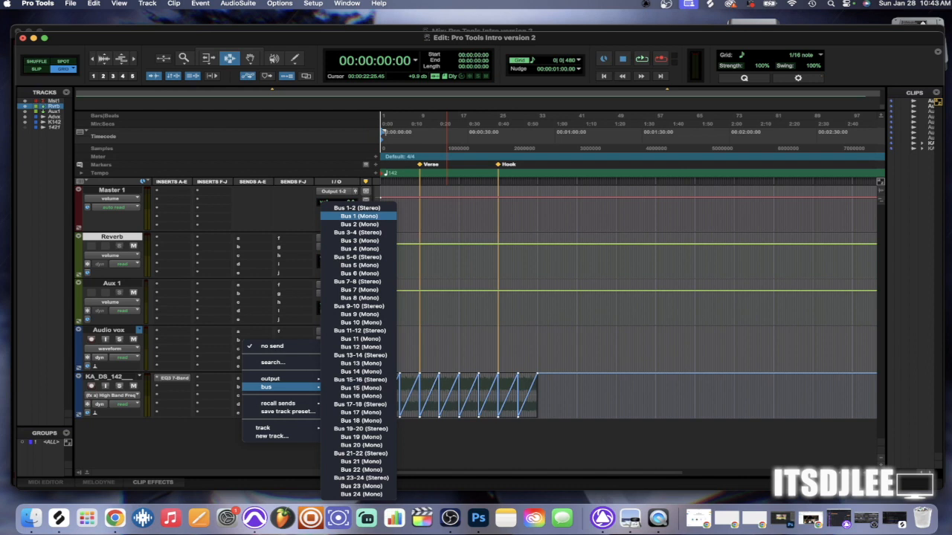
click(359, 208)
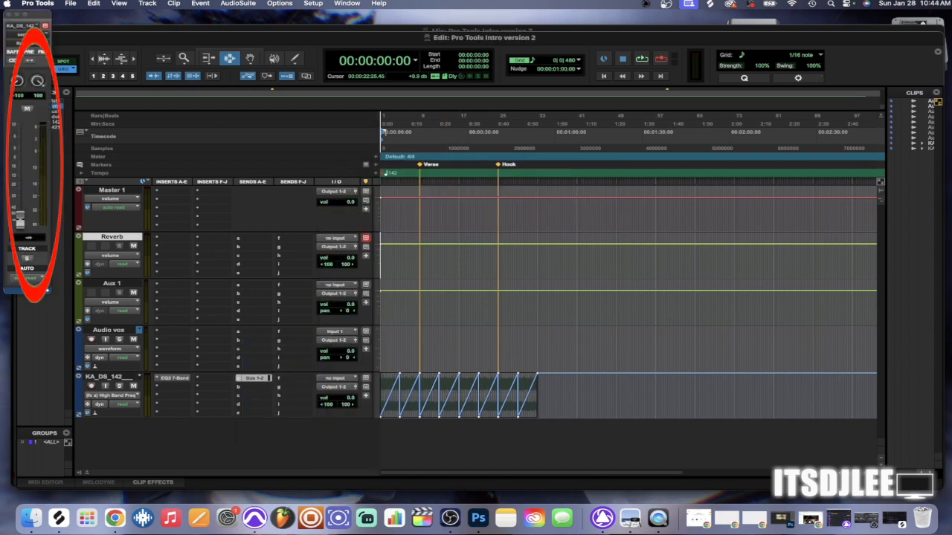
drag(21, 162, 20, 145)
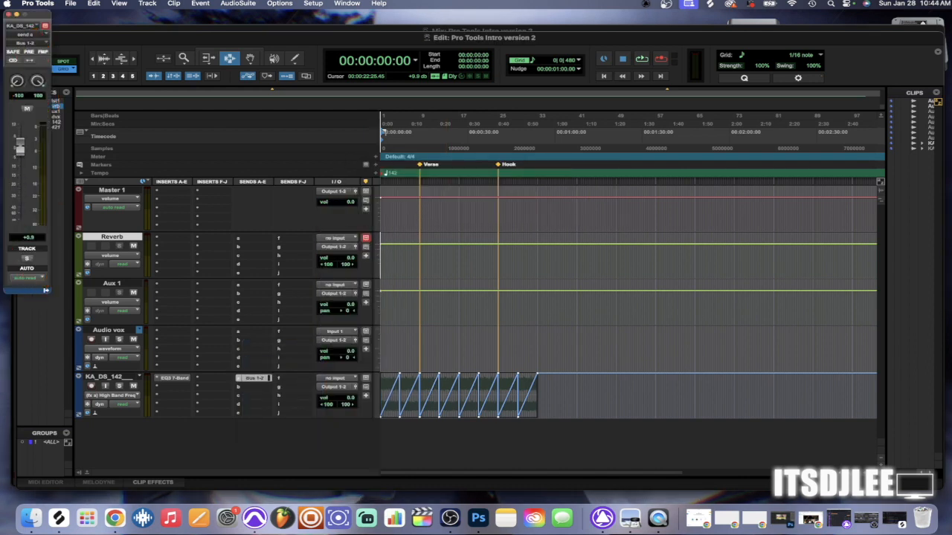
key(space)
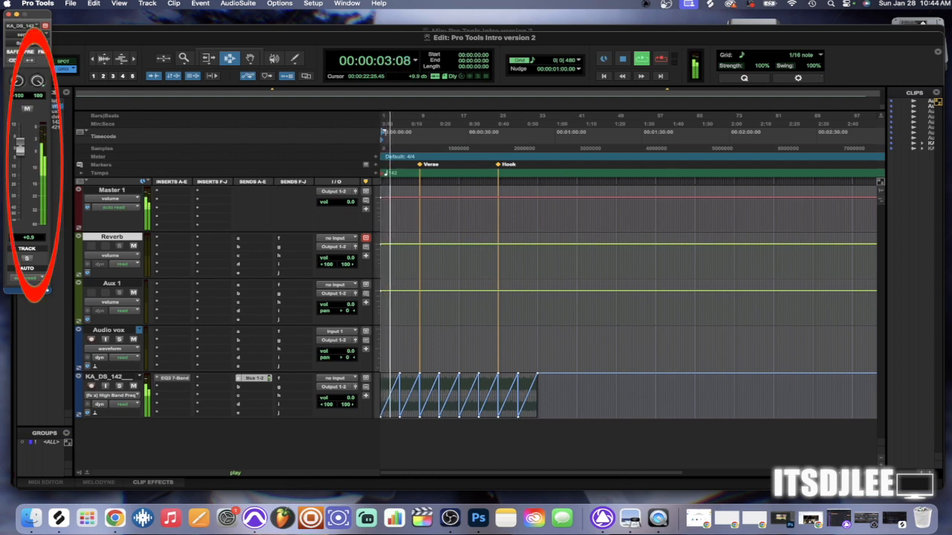
key(space)
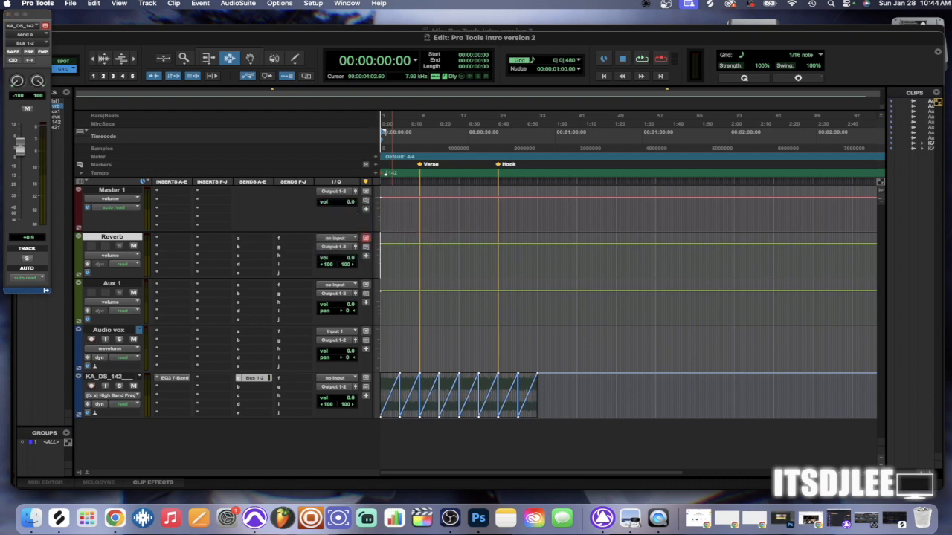
Set the Reverb track's input to Bus 1-2 and test different send levels in playback, leaving the send at -0.1 dB.
click(336, 238)
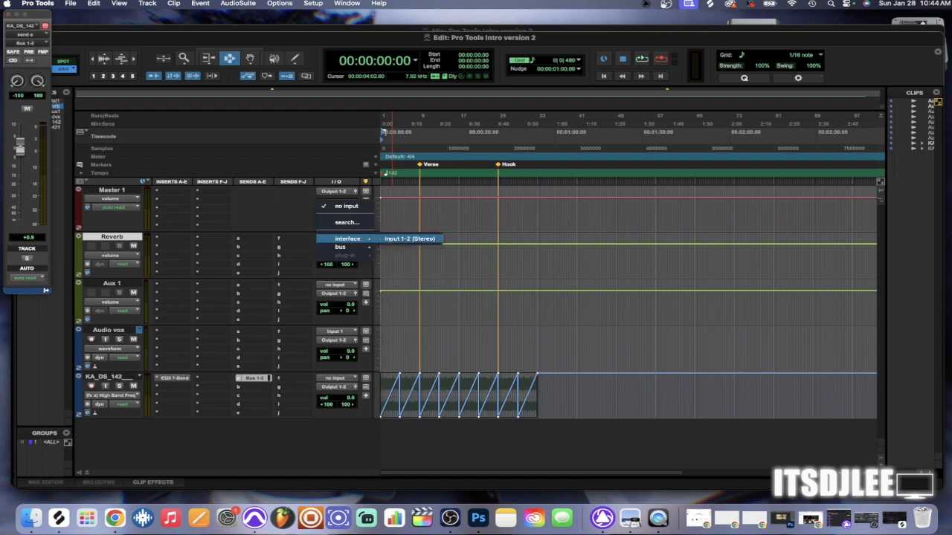
mouse_move(340, 246)
click(408, 246)
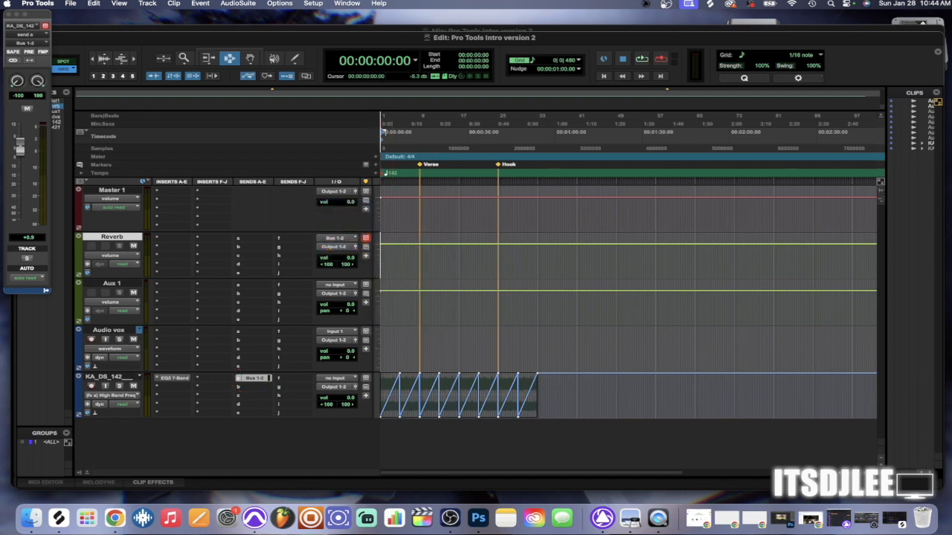
key(space)
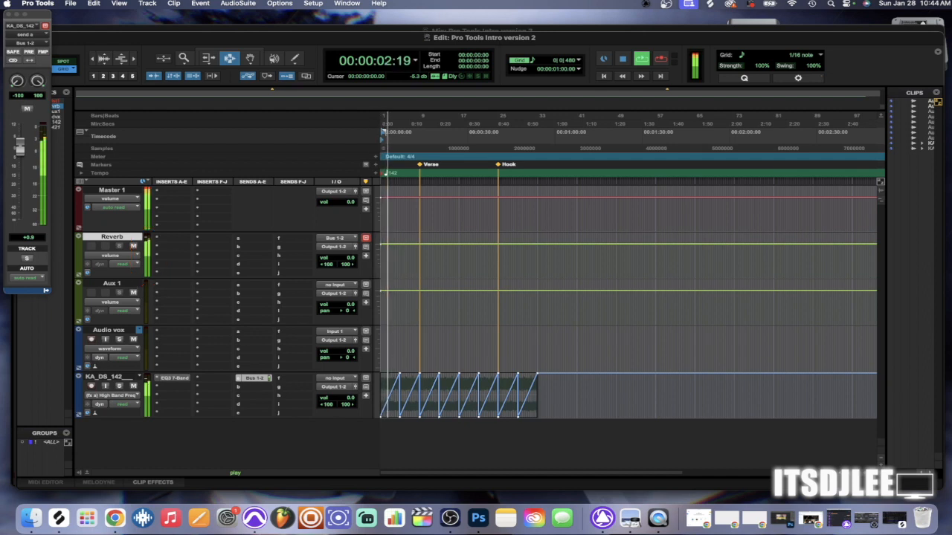
key(space)
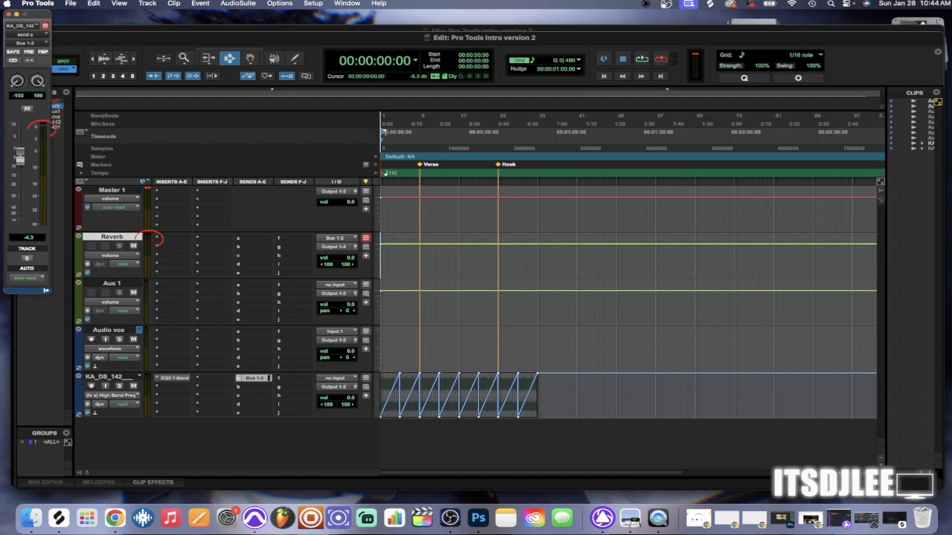
key(space)
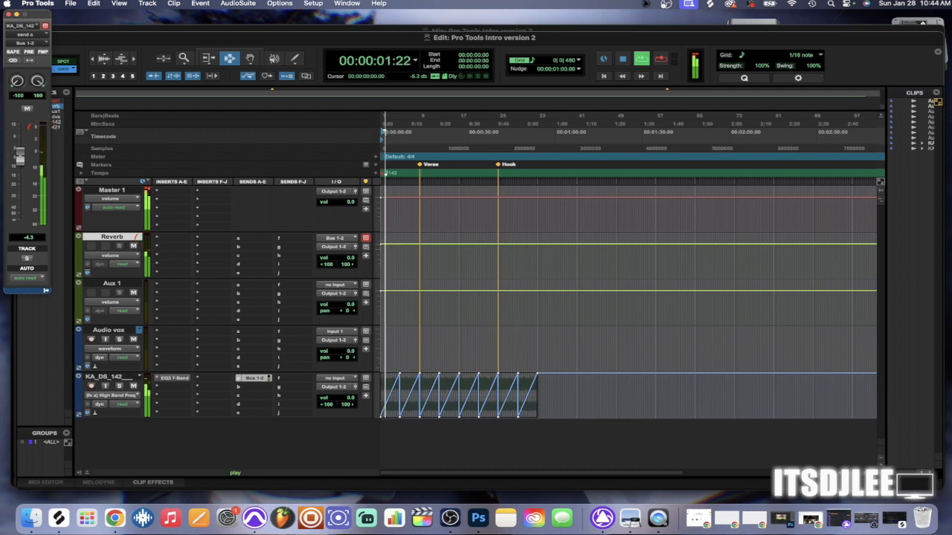
key(space)
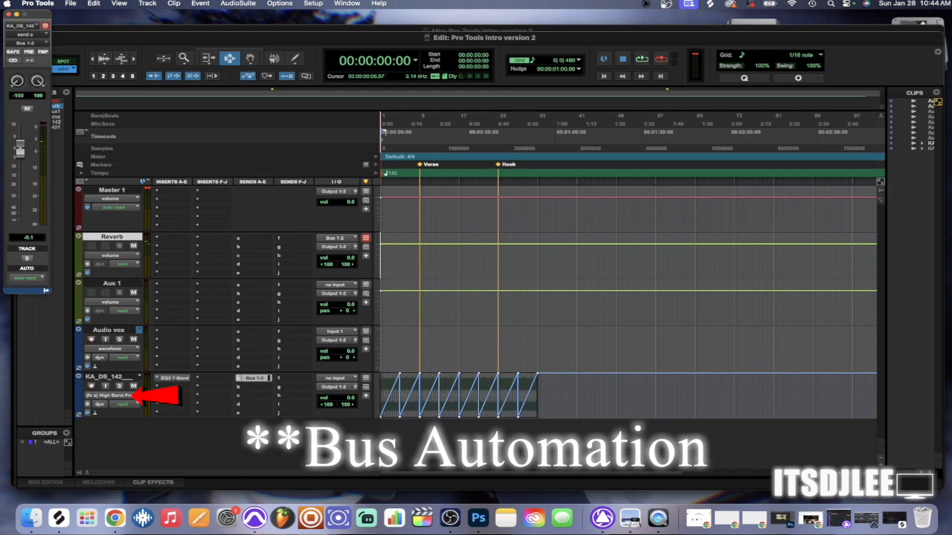
Show the Bus 1-2 send's level automation on the KA_DS_142 track.
click(119, 395)
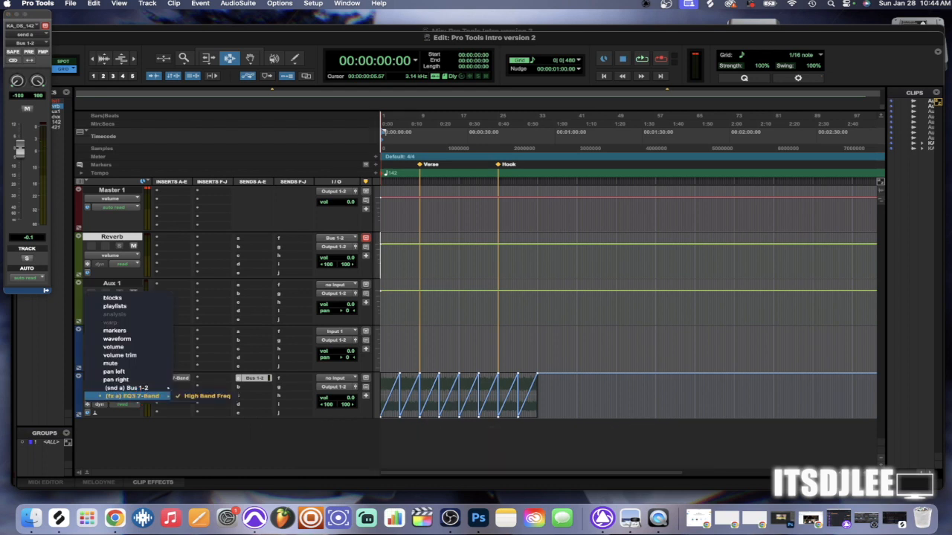
mouse_move(126, 388)
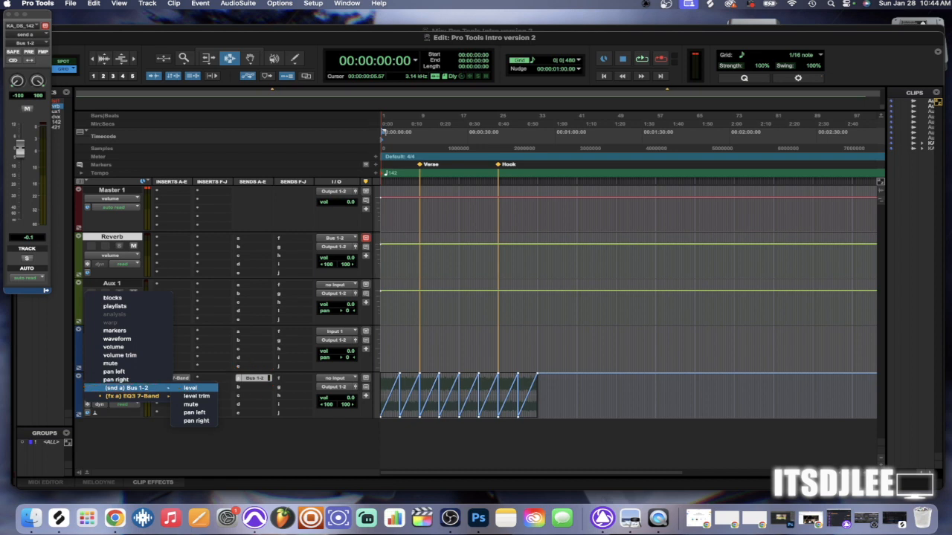
click(191, 388)
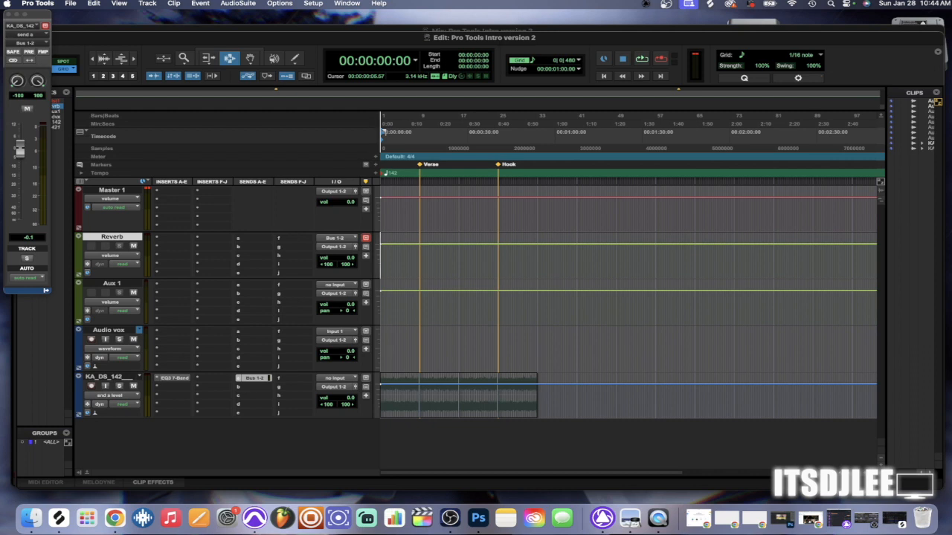
Insert the multichannel D-Verb reverb plug-in on the Reverb track and save the session.
click(172, 238)
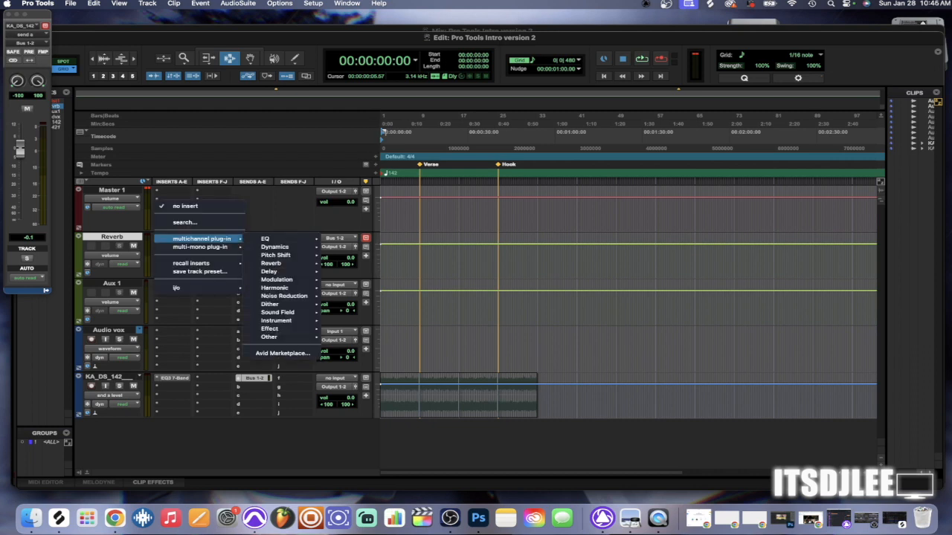
mouse_move(202, 239)
mouse_move(276, 255)
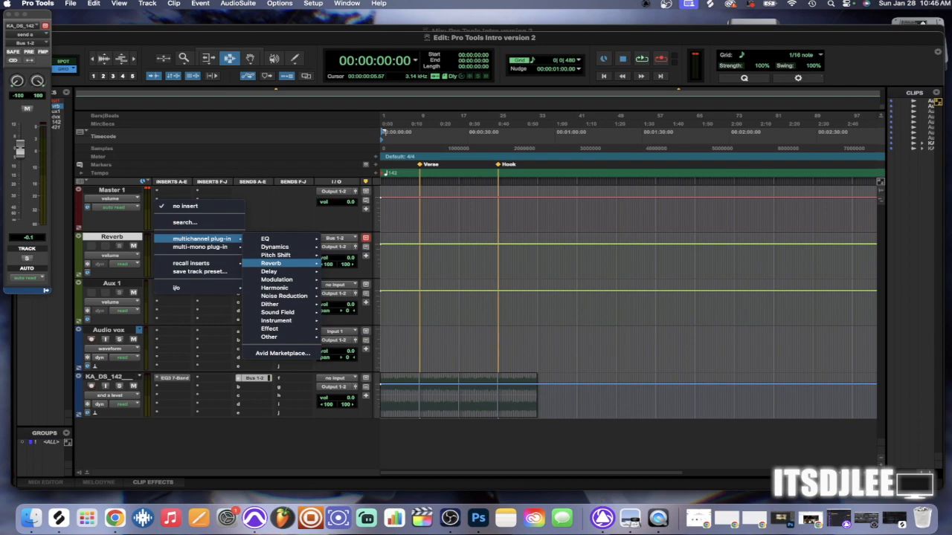
click(362, 288)
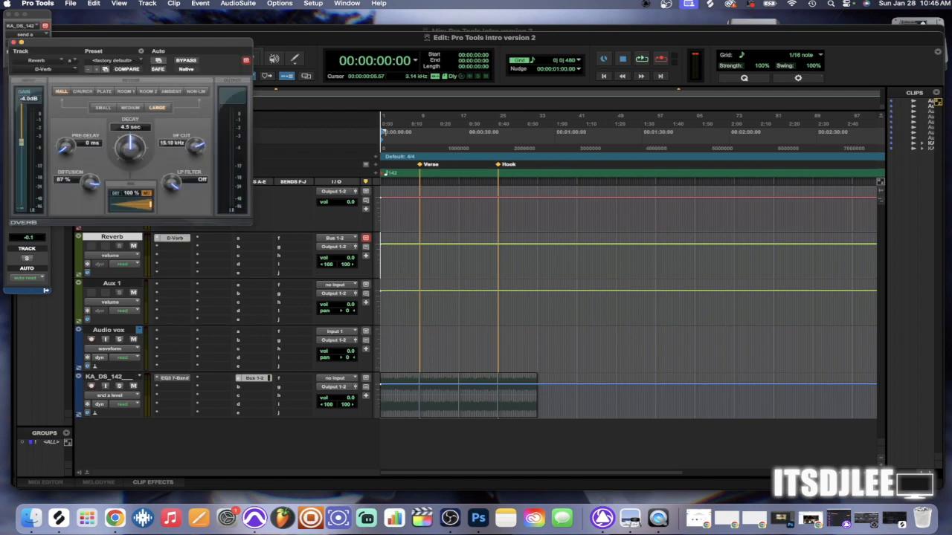
key(super+s)
Set the D-Verb's input gain to 0.0 dB and diffusion to 88%, audition the reverb in playback, and close its window.
drag(134, 42, 361, 120)
drag(23, 25, 39, 102)
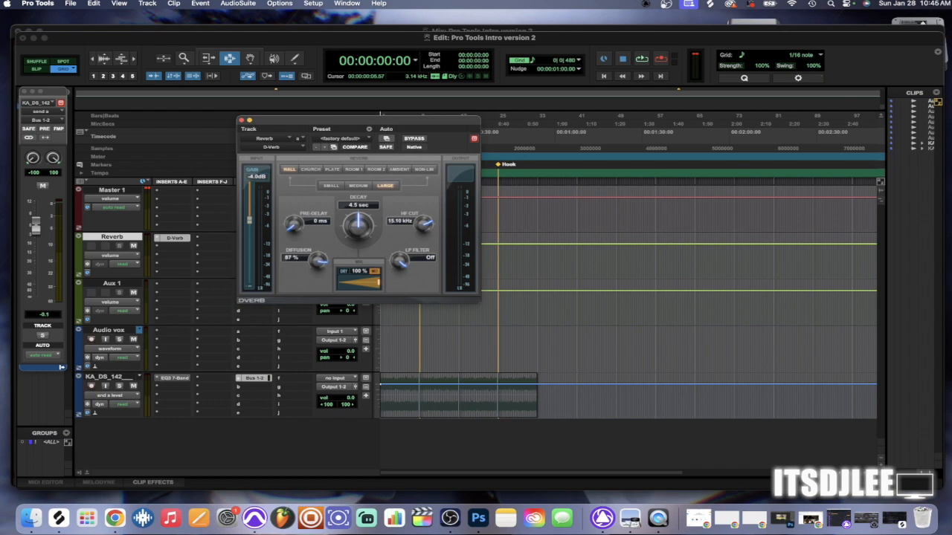
drag(249, 220, 249, 186)
key(space)
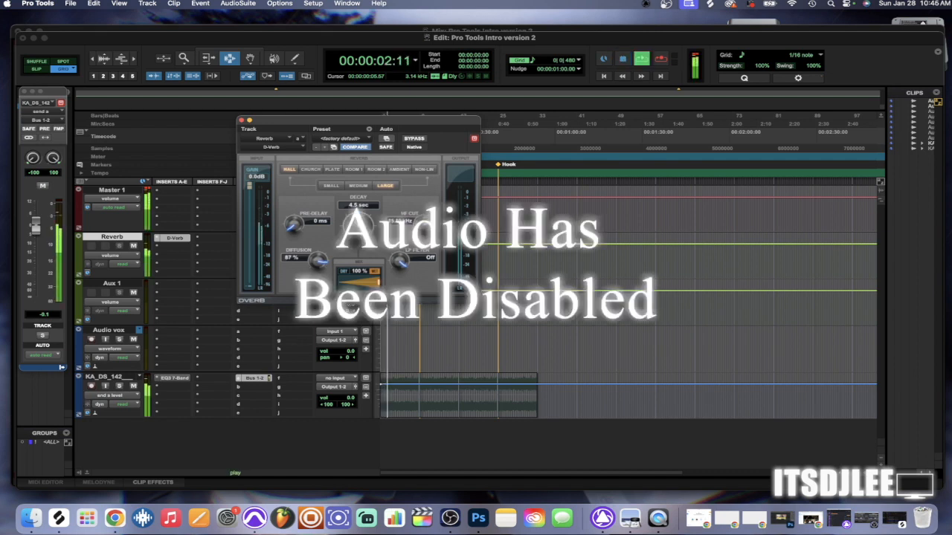
key(space)
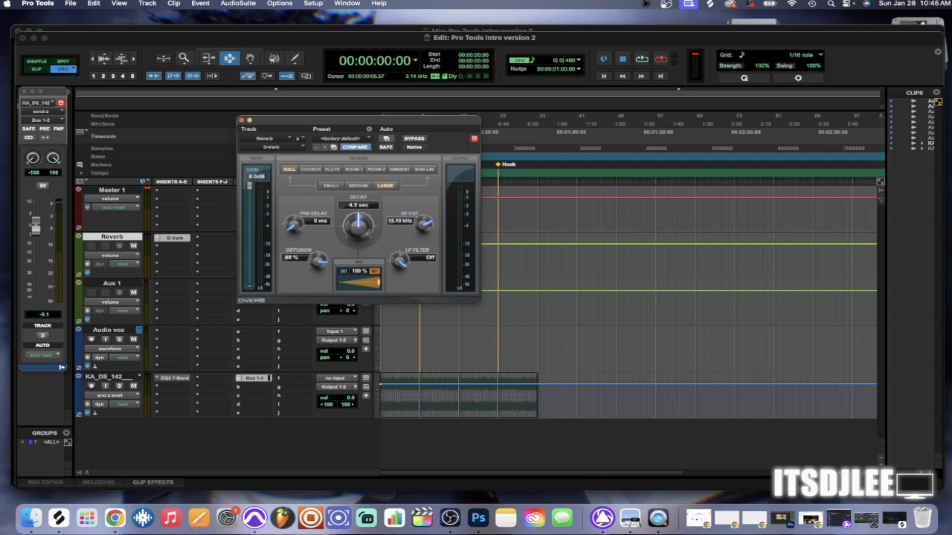
mouse_move(357, 120)
mouse_down()
mouse_move(275, 153)
mouse_move(209, 250)
mouse_move(217, 242)
mouse_move(220, 272)
mouse_up()
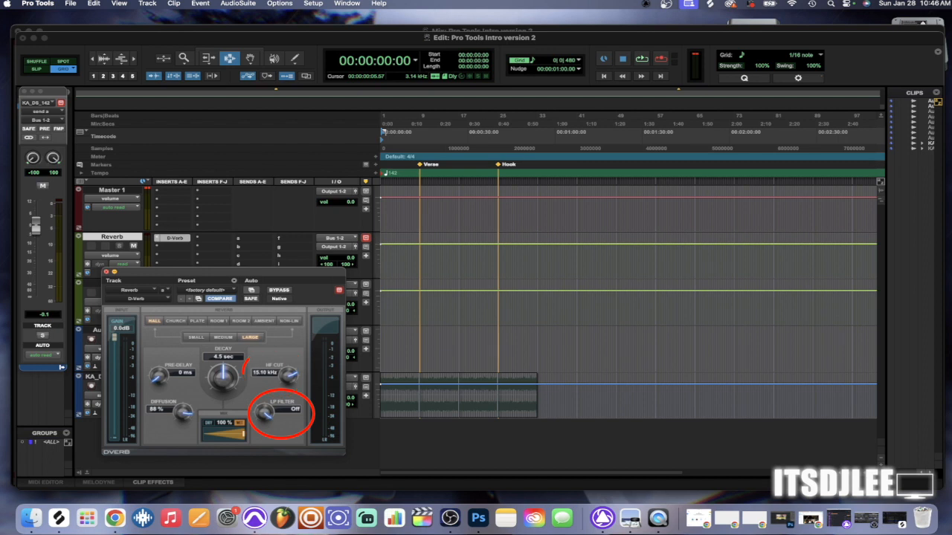
key(super+w)
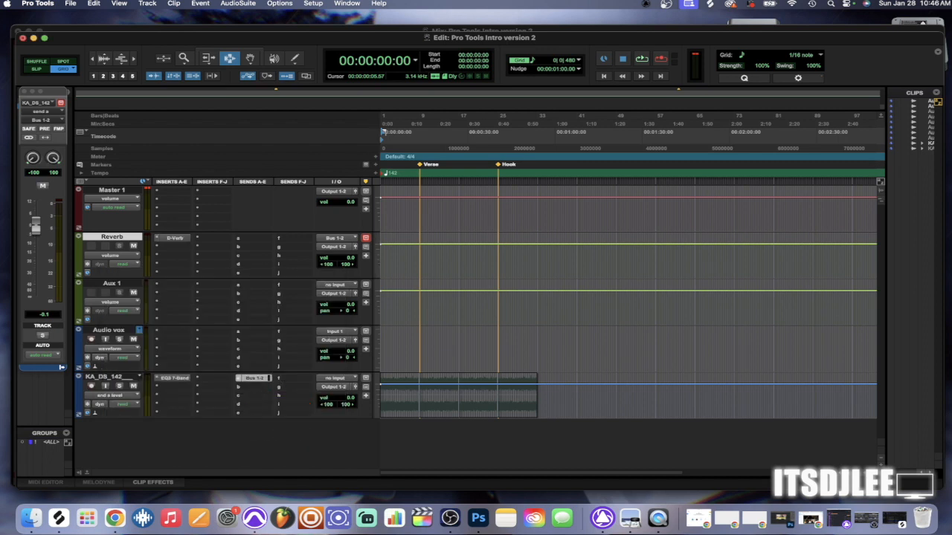
Automate the KA_DS_142 send level with two ramps from minimum to -0.1 dB, from the session start to bar 5 and from bar 5 to the Verse marker.
key(super+])
key(super+])
key(super+])
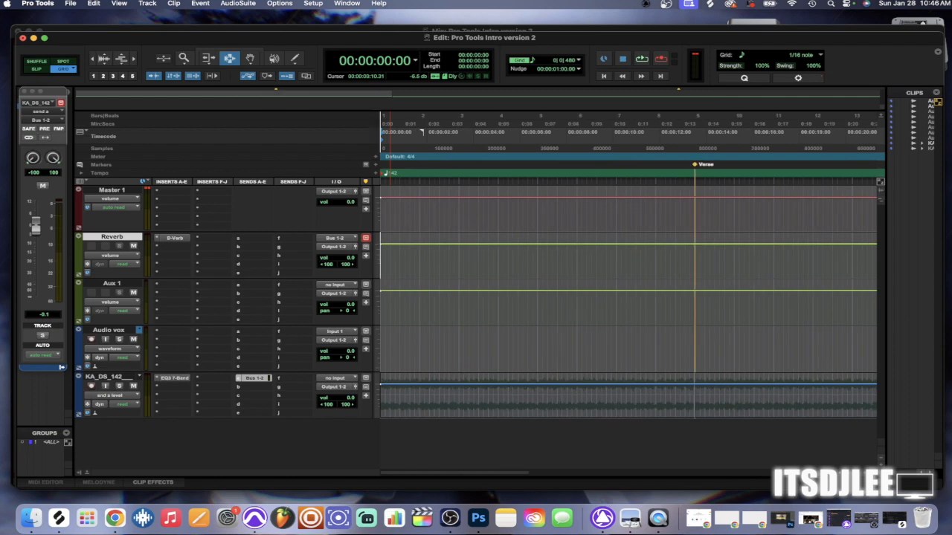
key(super+[)
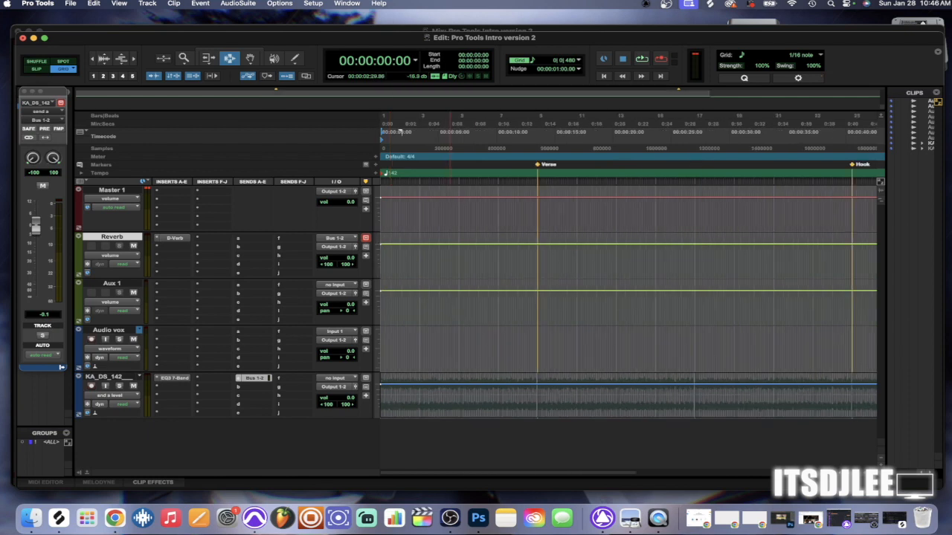
key(F8)
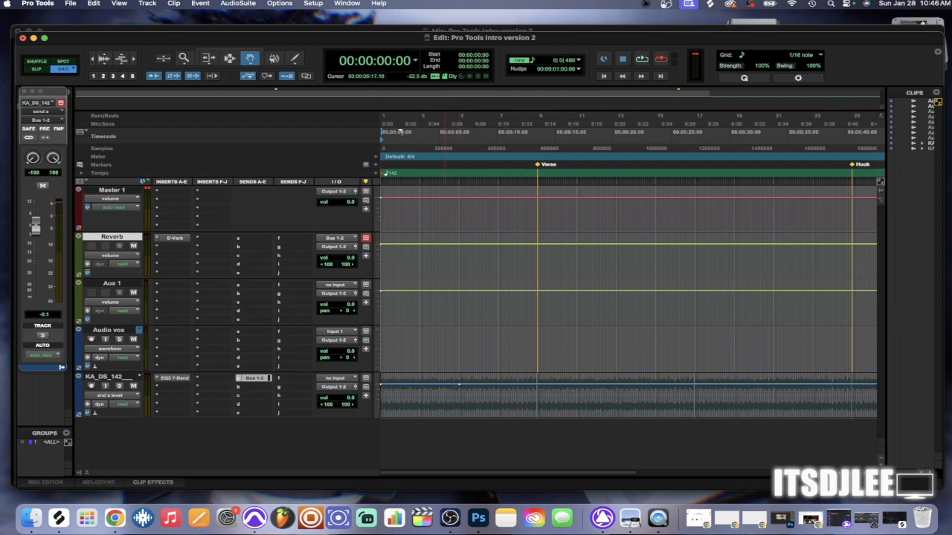
drag(381, 386, 381, 418)
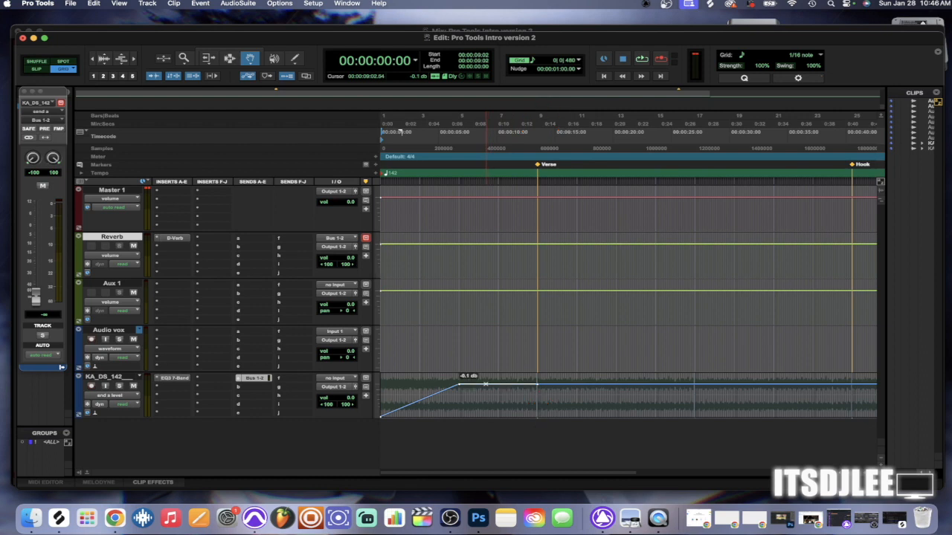
drag(461, 384, 460, 417)
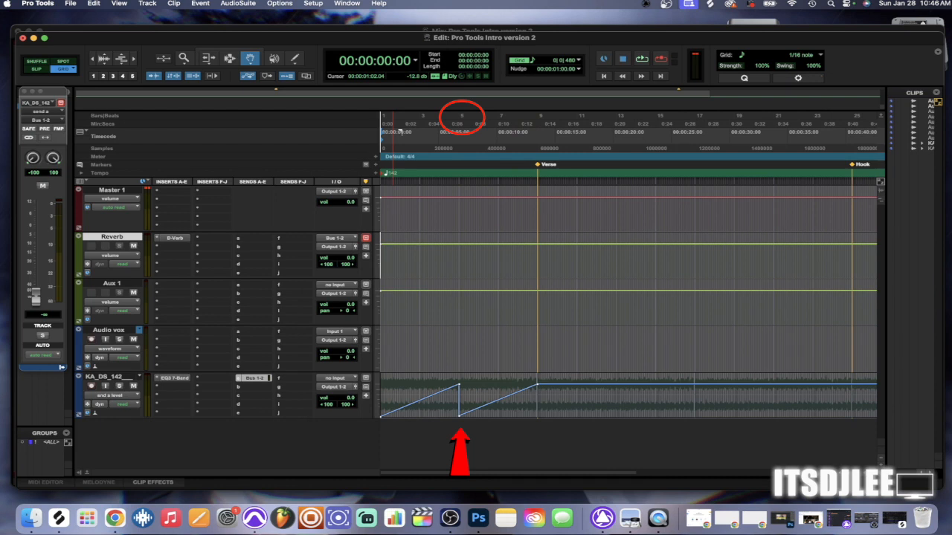
Select the two send-level ramps before the Verse marker on the KA_DS_142 track and duplicate them three times in succession.
key(F7)
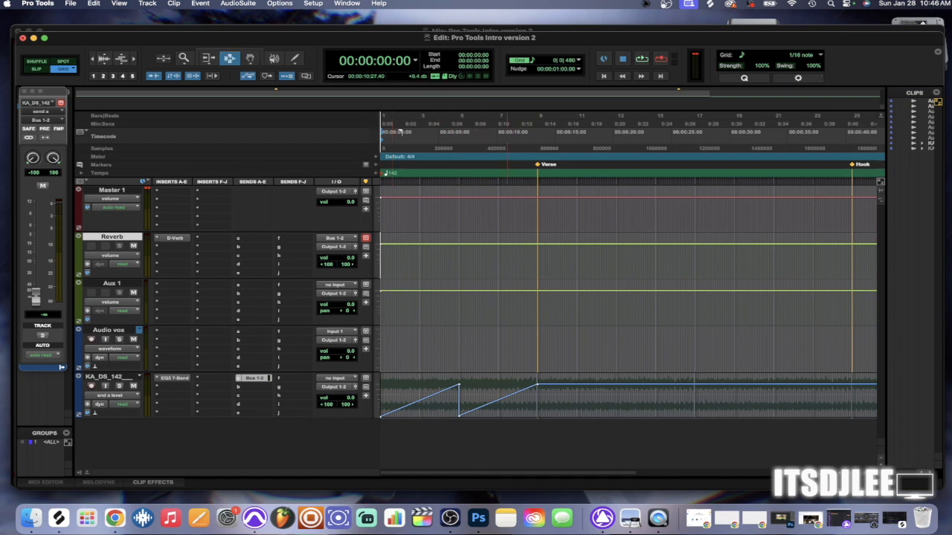
mouse_move(415, 394)
mouse_down()
mouse_move(537, 394)
mouse_move(380, 394)
mouse_up()
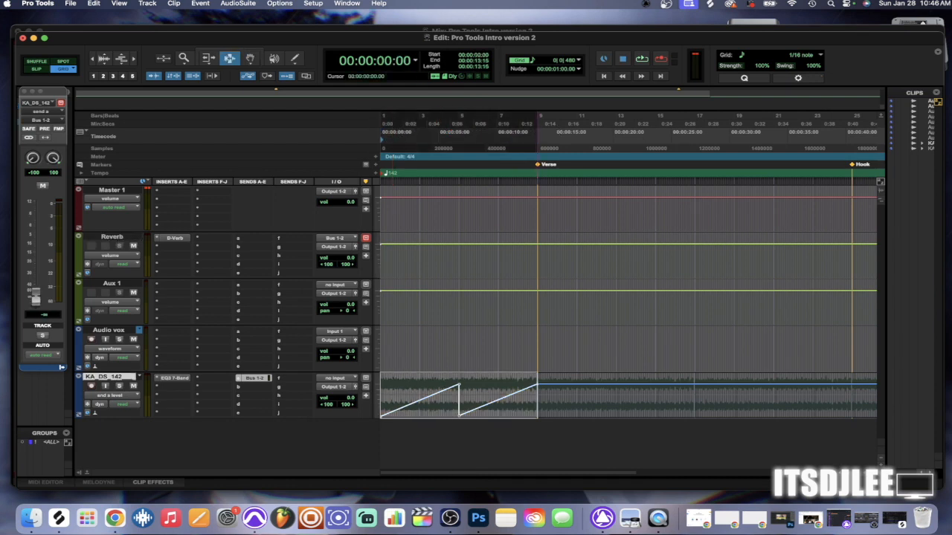
key(super+d)
key(super+d)
key(super+d)
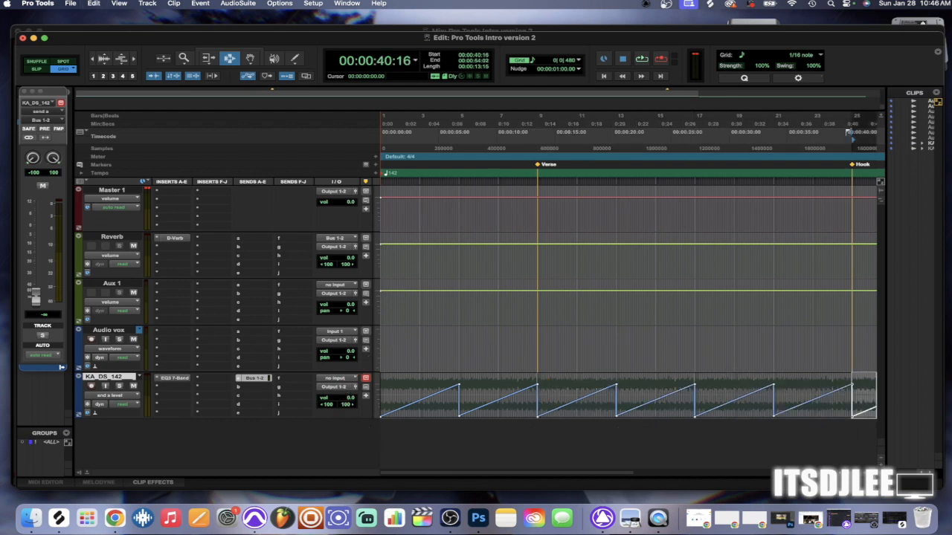
scroll(417, 399, right, 10)
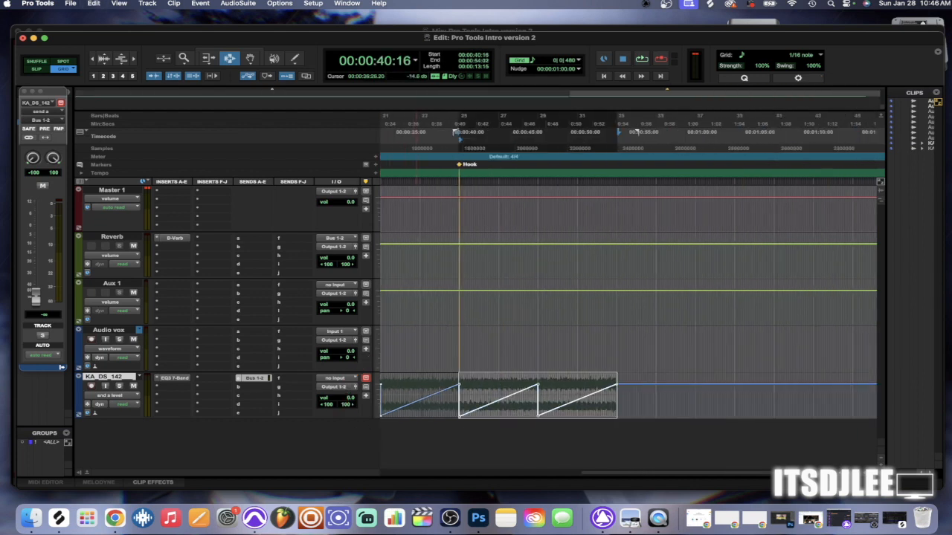
key(r)
key(r)
key(r)
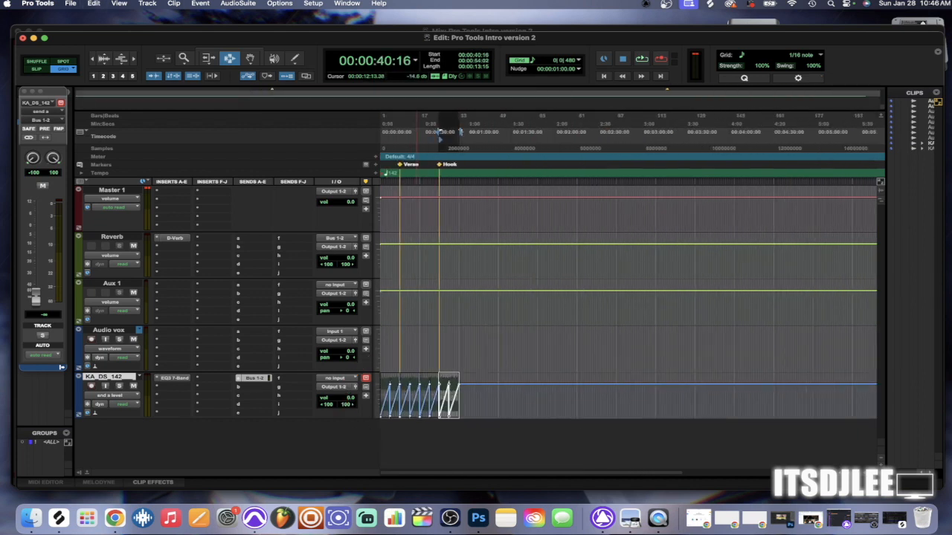
Return the KA_DS_142 track to waveform view and play the session from the start to audition the automated reverb send.
click(112, 395)
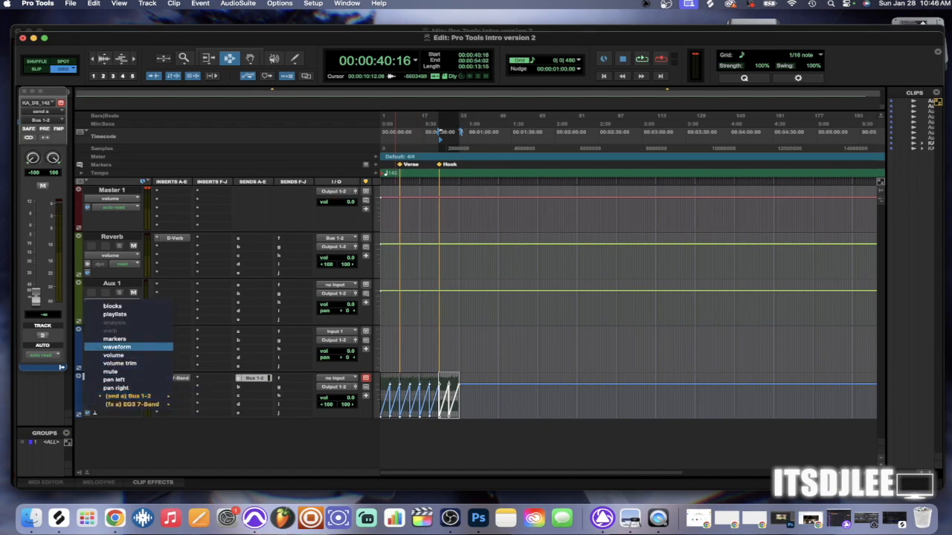
click(111, 346)
click(390, 350)
key(Return)
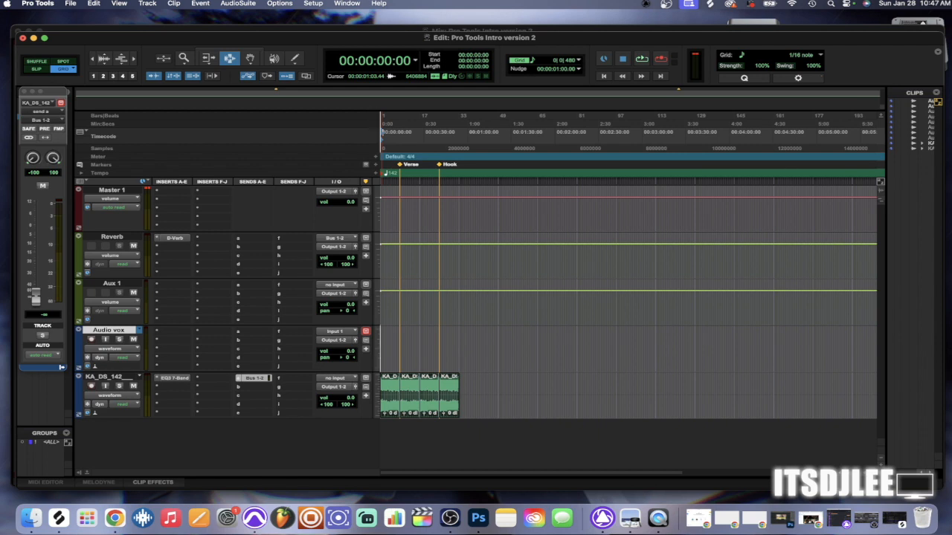
key(space)
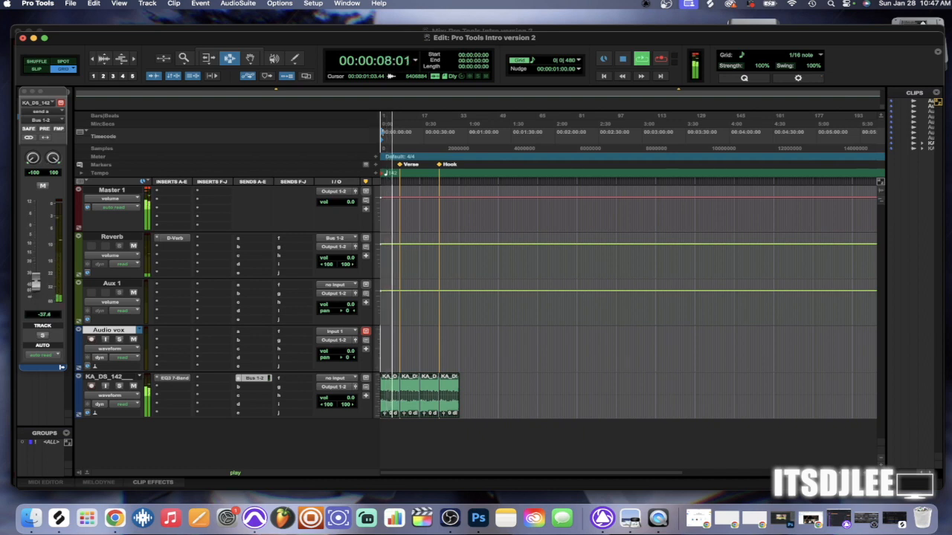
key(space)
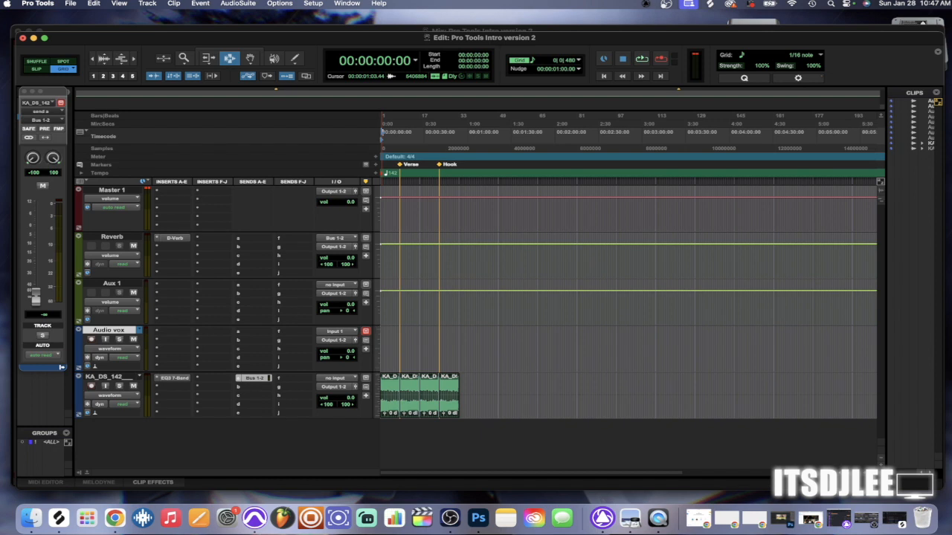
Create one stereo Aux Input track named Delay directly below the Master 1 track.
click(111, 190)
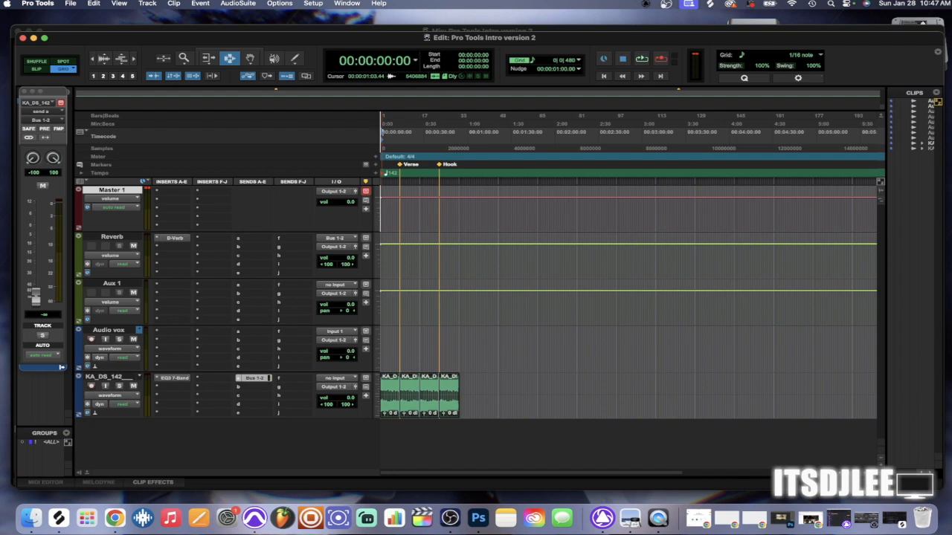
key(super+shift+n)
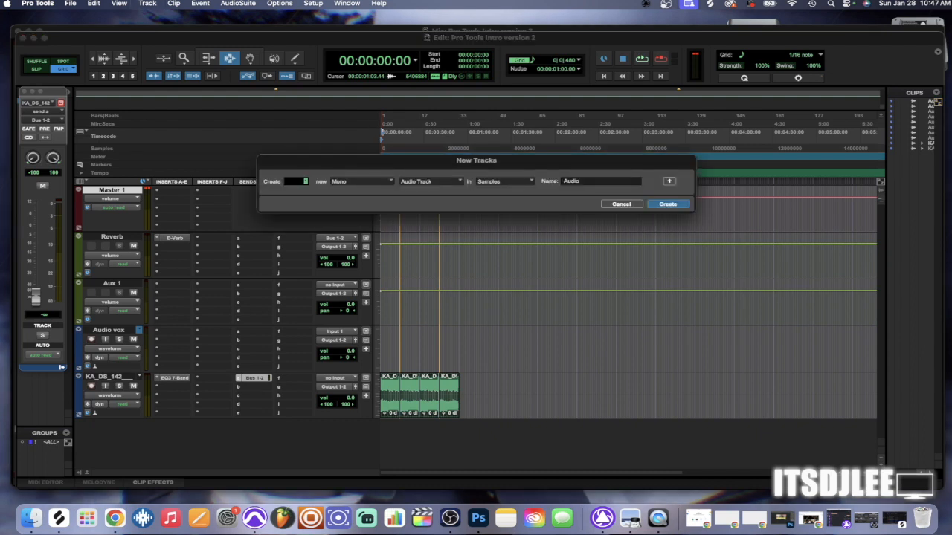
click(349, 181)
click(352, 192)
click(436, 181)
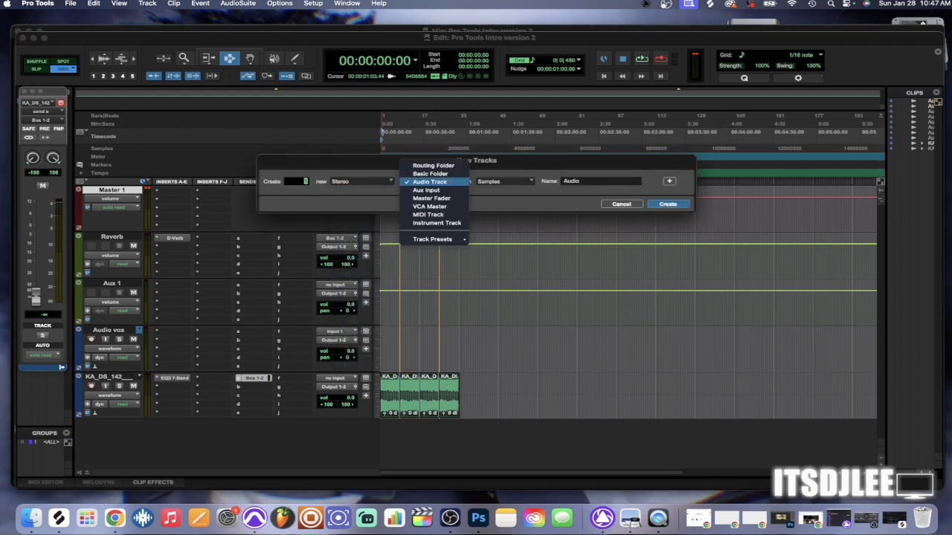
click(426, 190)
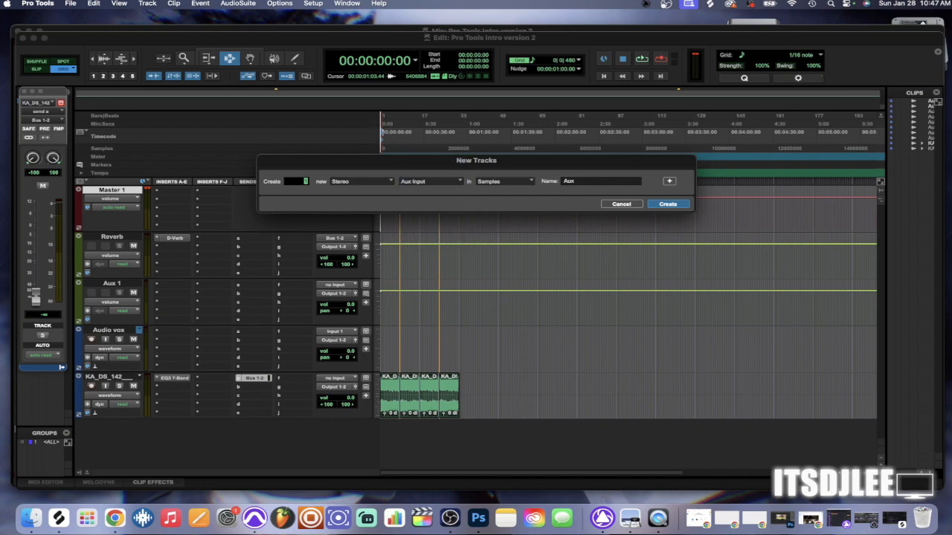
key(Tab)
text(Delay)
key(Return)
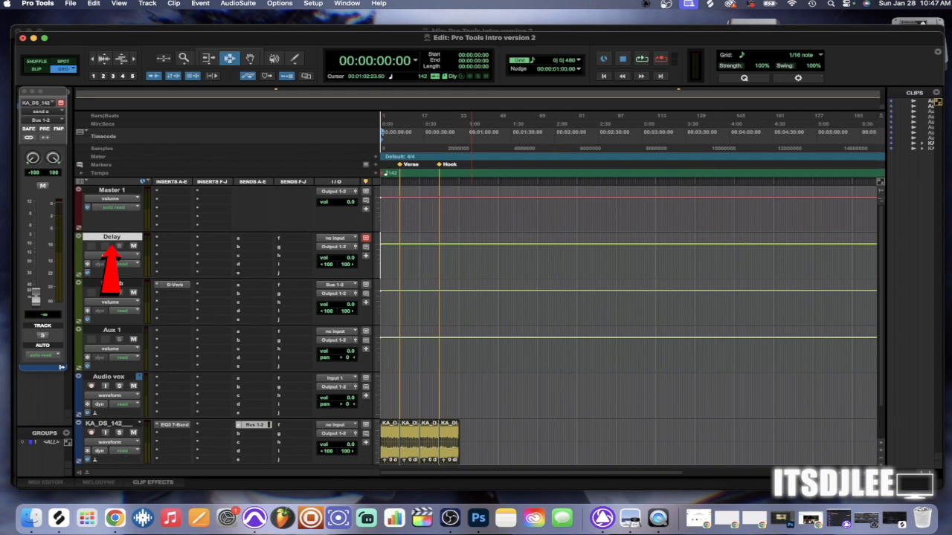
Insert the multichannel Mod Delay III (stereo) plug-in on the Delay track and move its window clear of the lower tracks.
click(168, 238)
mouse_move(209, 239)
mouse_move(276, 271)
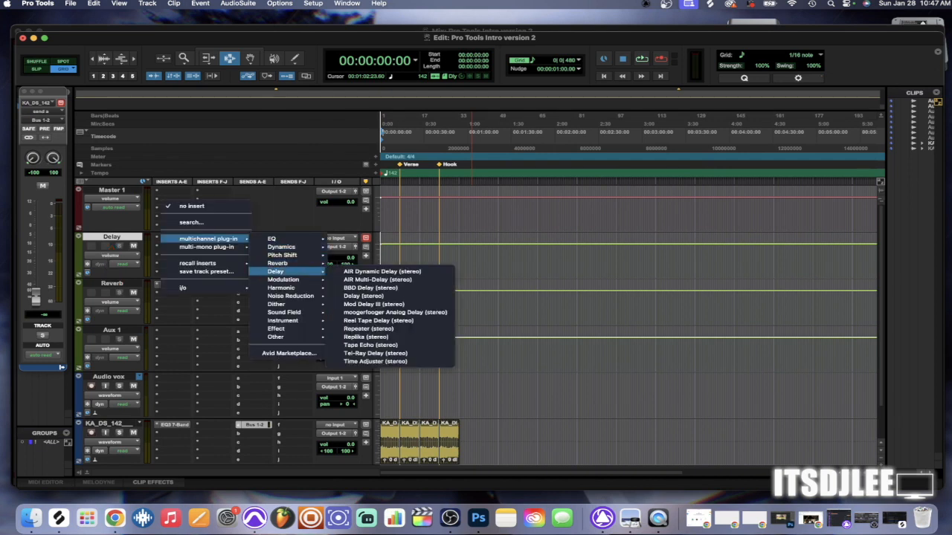
click(373, 304)
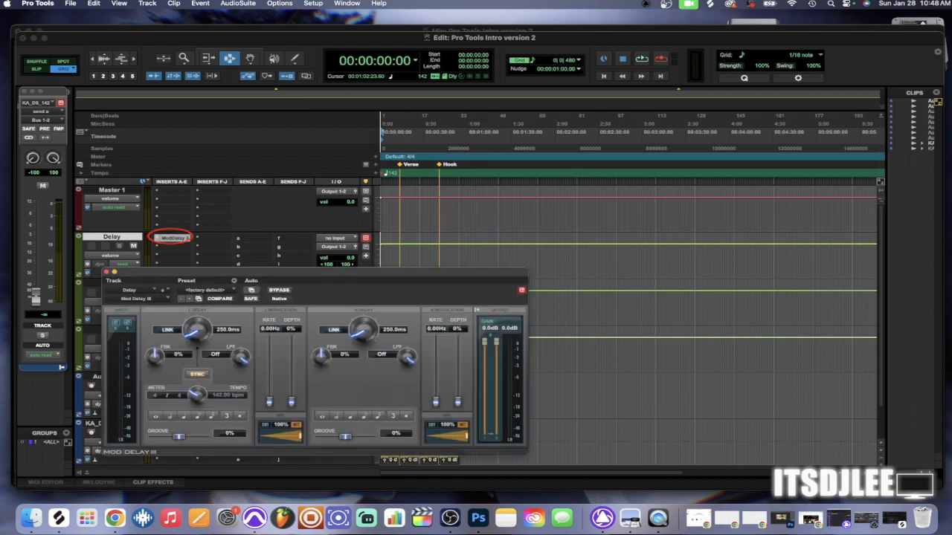
drag(315, 272, 410, 92)
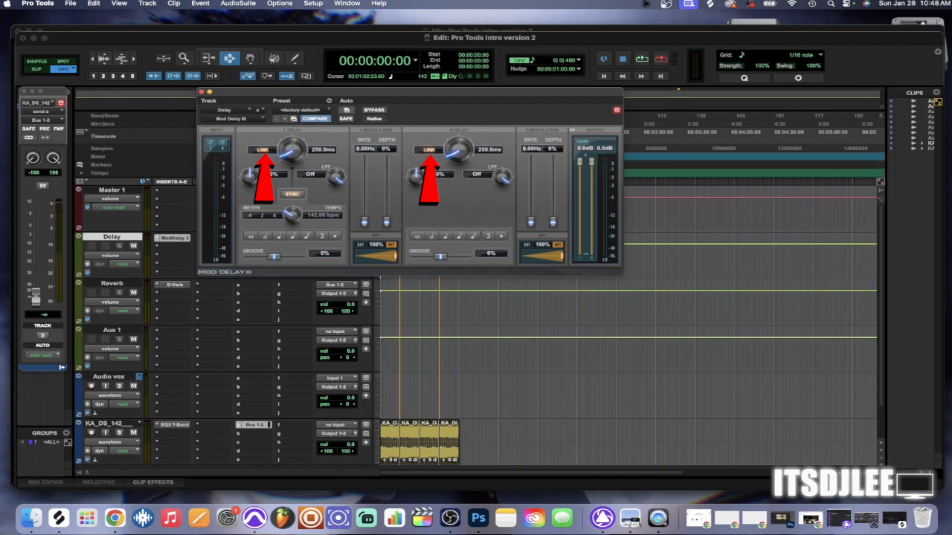
mouse_move(395, 256)
mouse_down()
mouse_move(366, 255)
mouse_move(396, 256)
mouse_up()
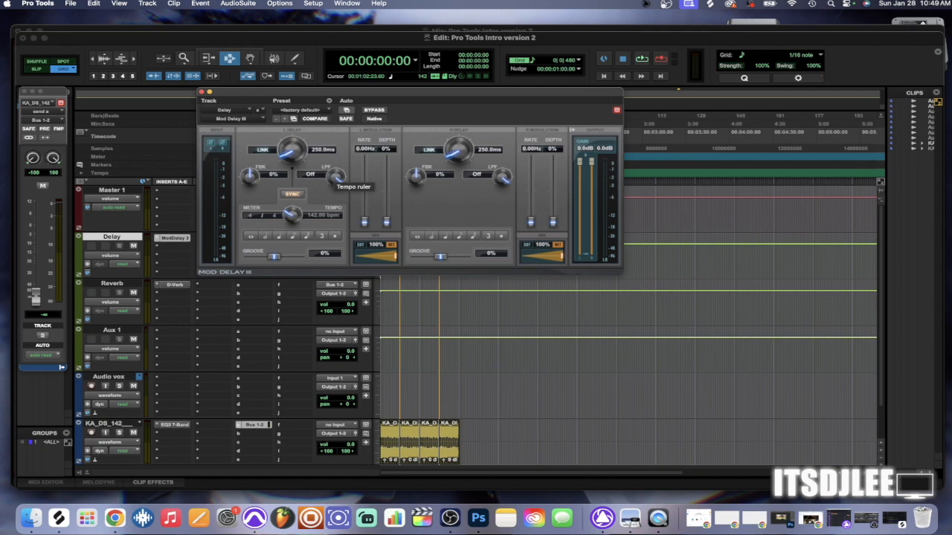
Load the Hopstar Echo Out L+R preset in Mod Delay III and close the plug-in window.
click(300, 110)
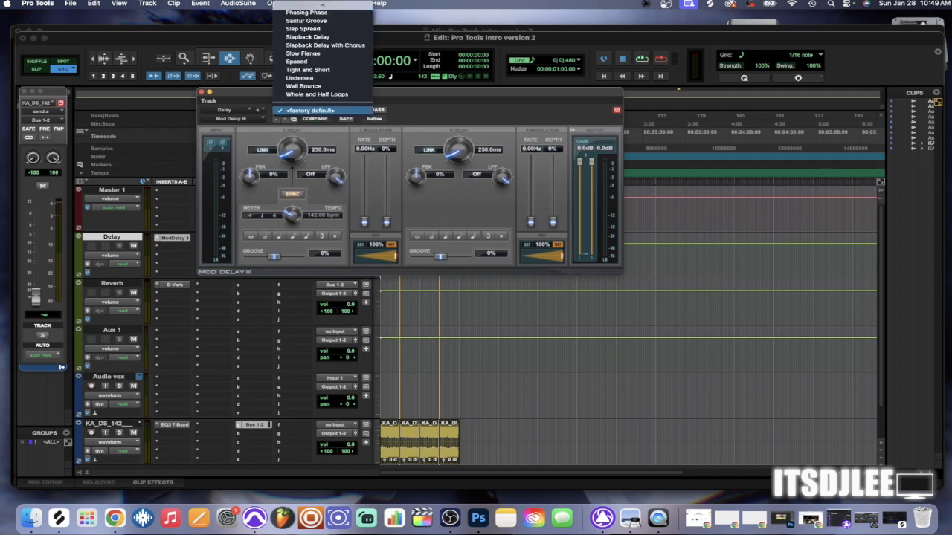
scroll(304, 70, up, 5)
scroll(312, 89, up, 8)
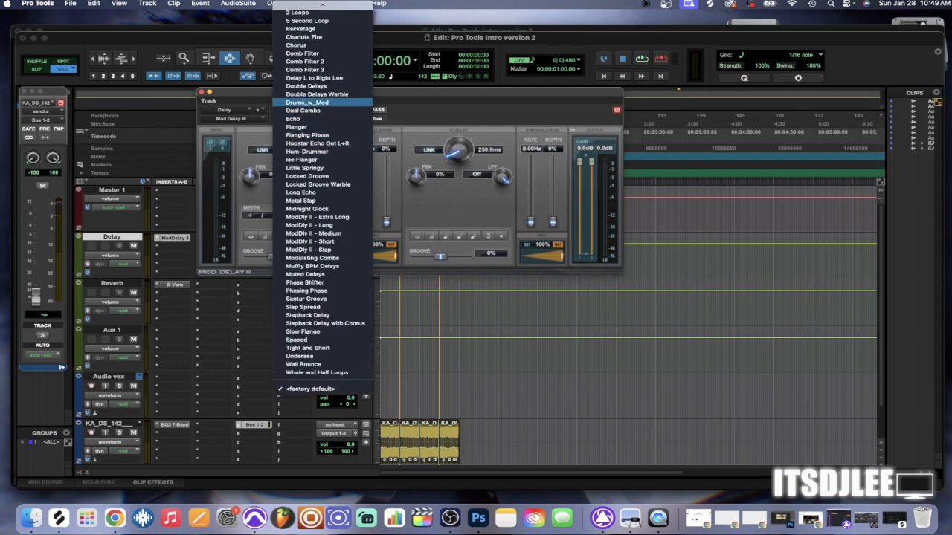
scroll(312, 101, up, 3)
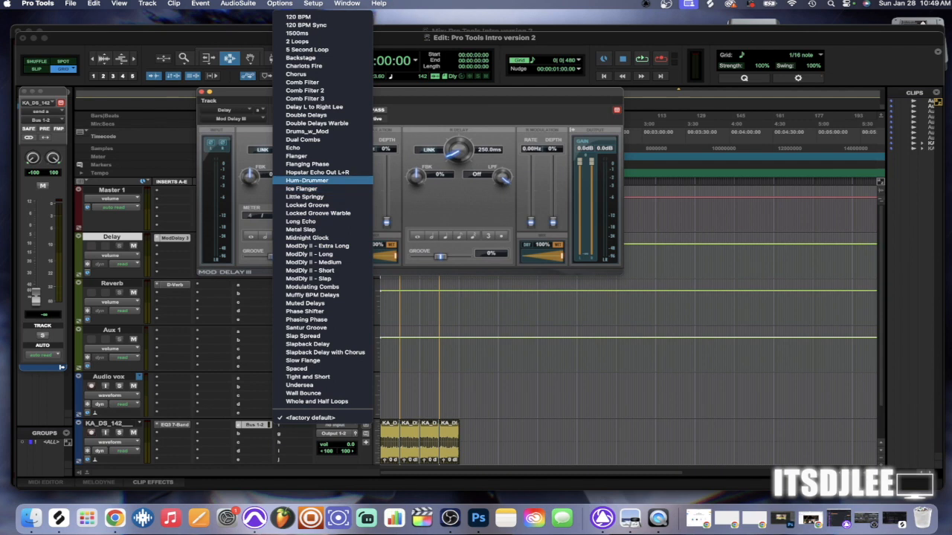
click(317, 172)
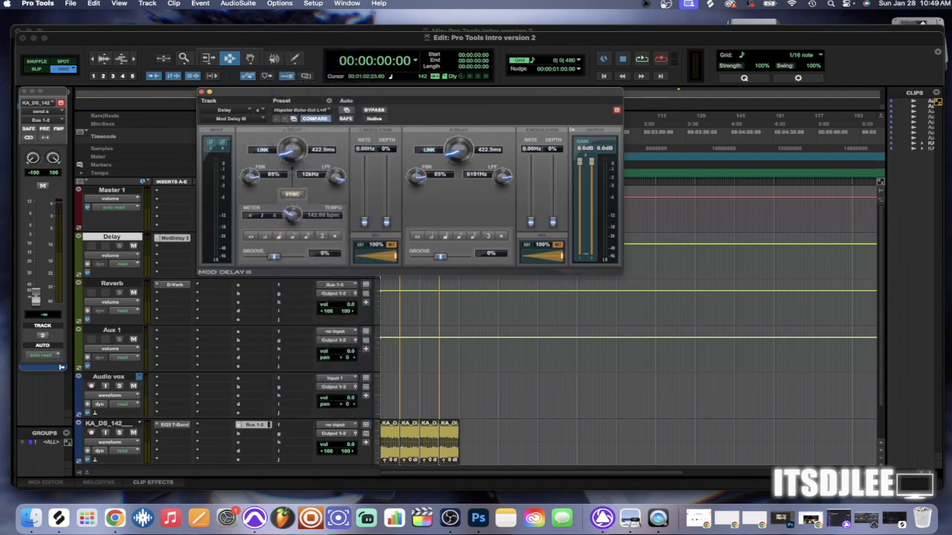
click(201, 93)
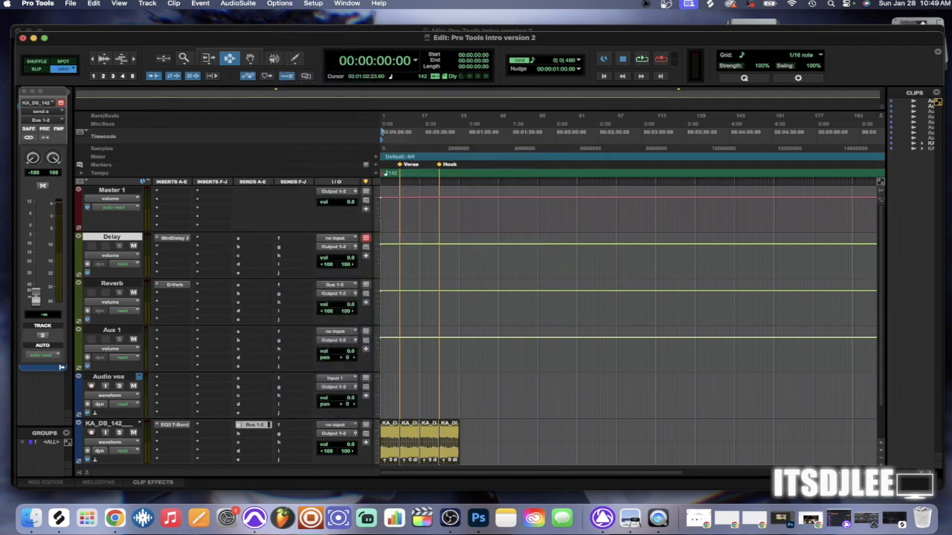
Add a second send to the KA_DS_142 track on Bus 3-4 (Stereo) and set its level to -0.9 dB.
scroll(476, 326, down, 3)
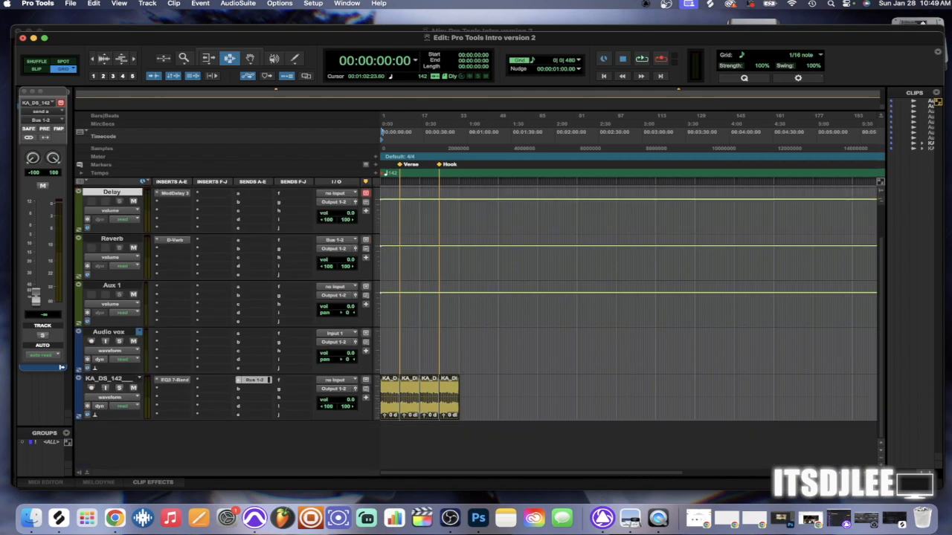
click(253, 380)
mouse_move(283, 397)
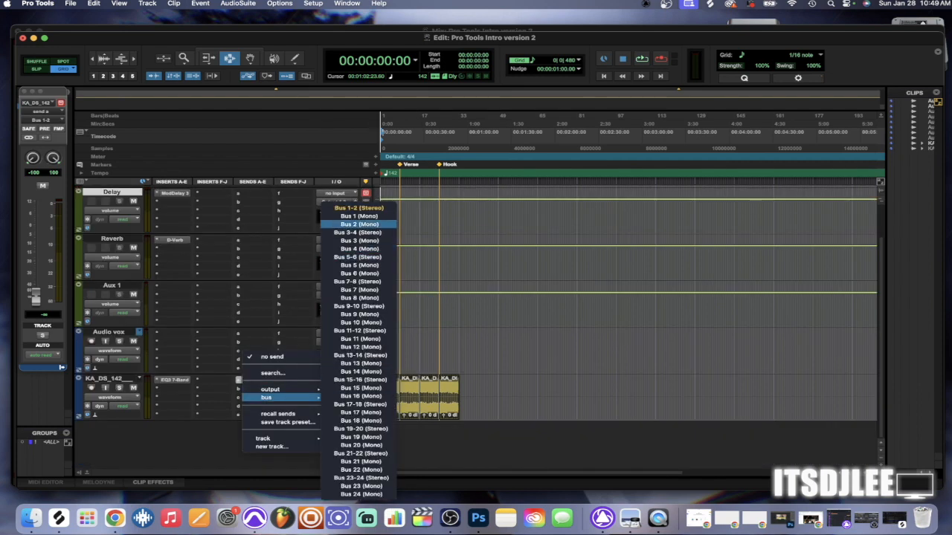
click(358, 232)
drag(35, 293, 35, 225)
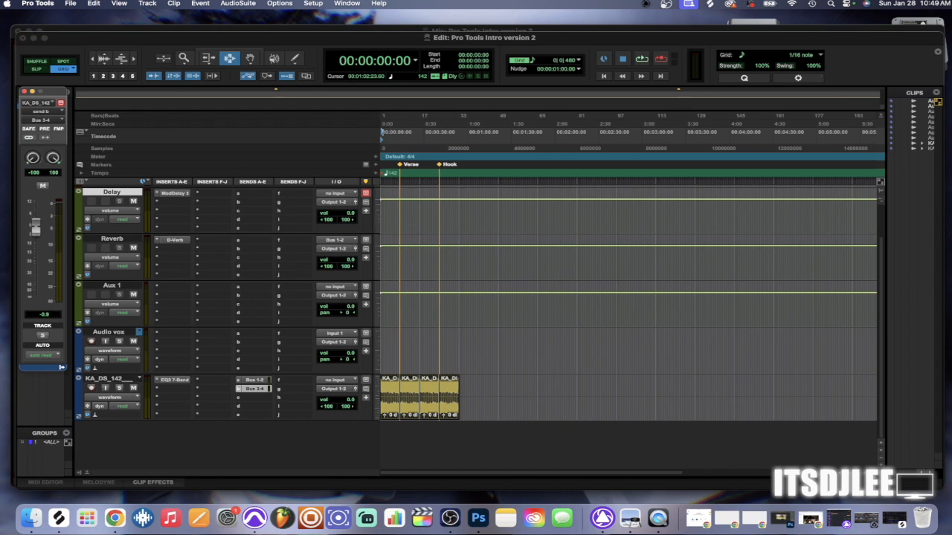
key(space)
key(space)
Set the Delay track's input to Bus 3-4 and audition the delay in playback.
scroll(476, 325, up, 2)
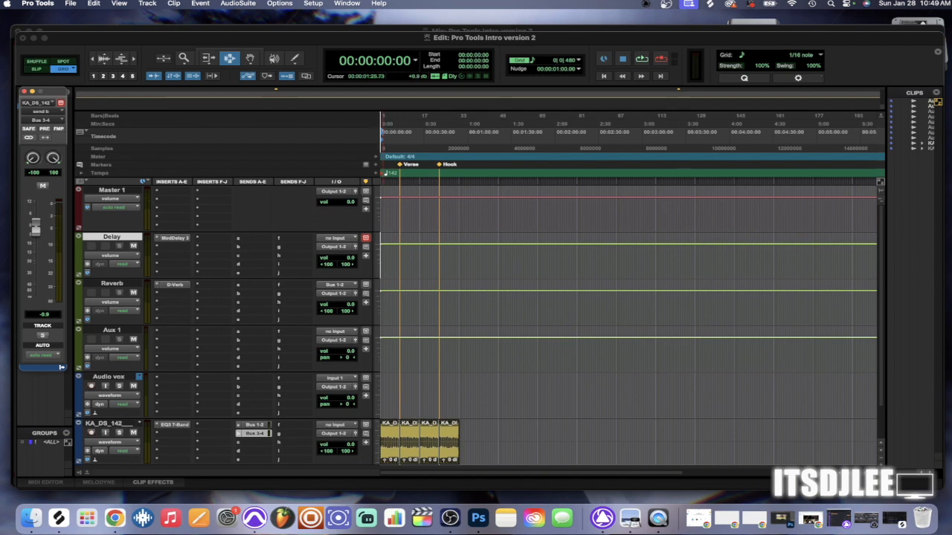
click(335, 238)
mouse_move(342, 246)
click(408, 255)
key(space)
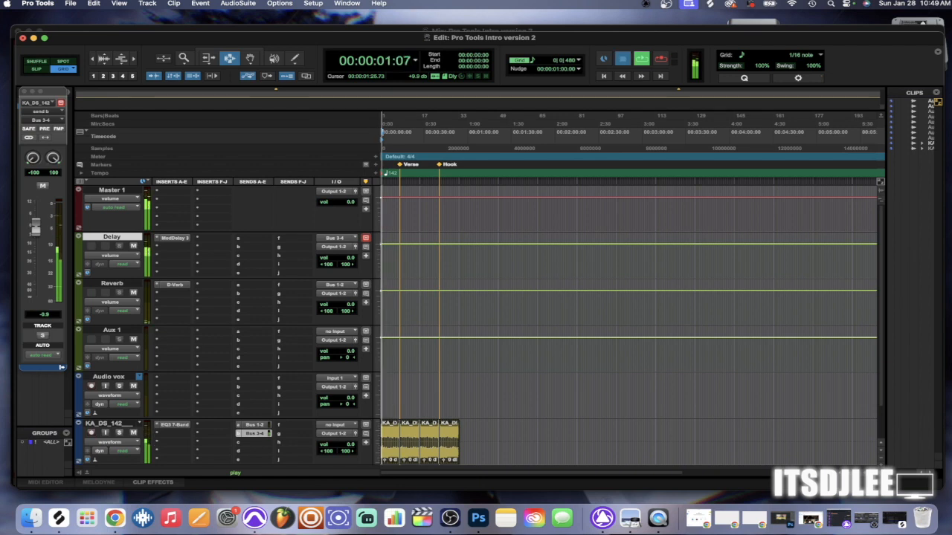
key(space)
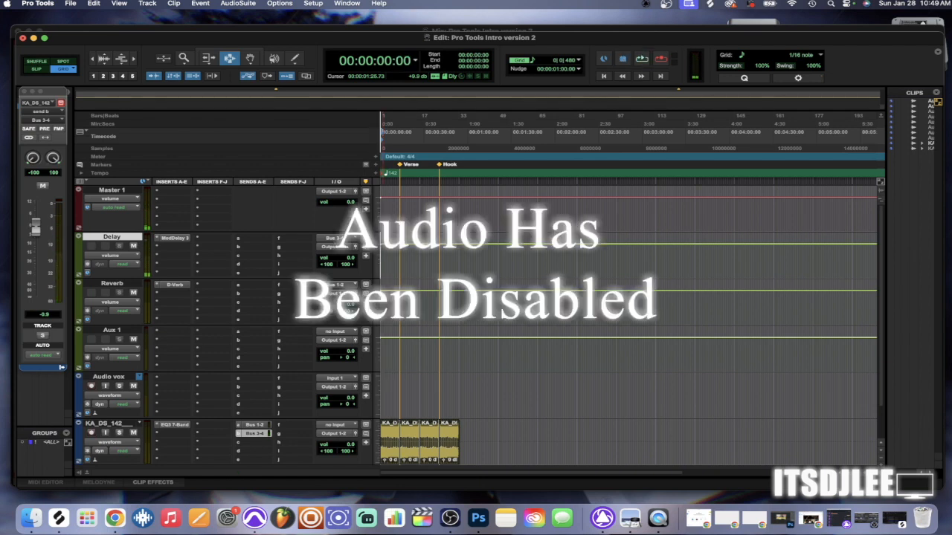
key(space)
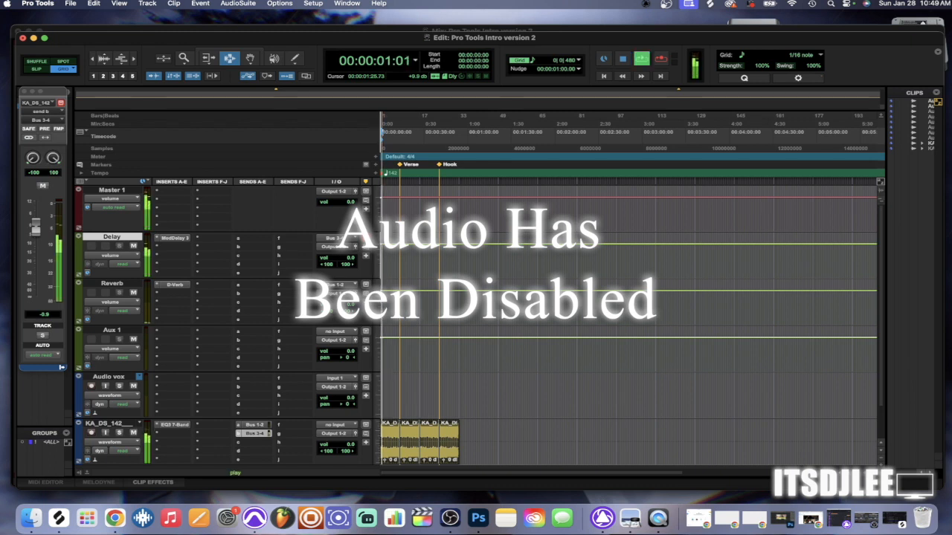
key(space)
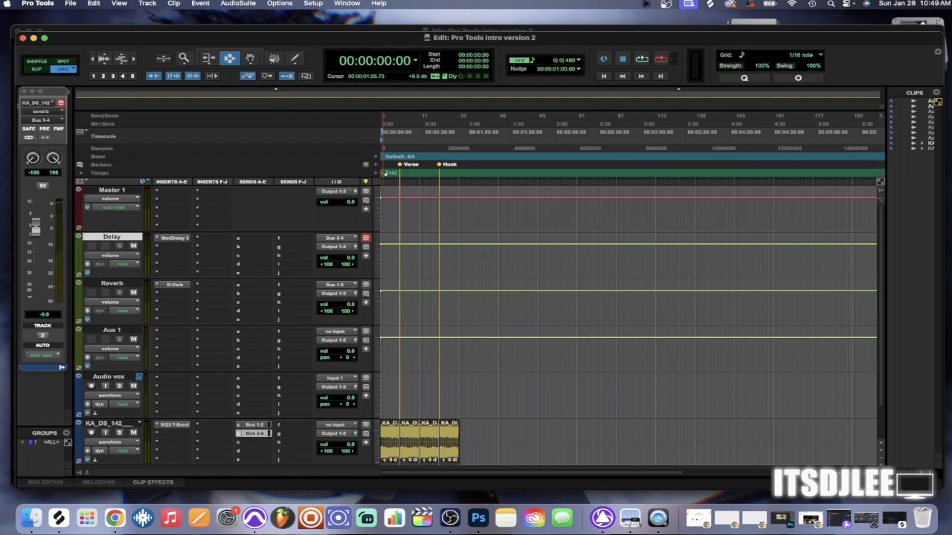
Enable the Smart Tool in the Edit window and switch to the Mix window.
key(super+bracketright)
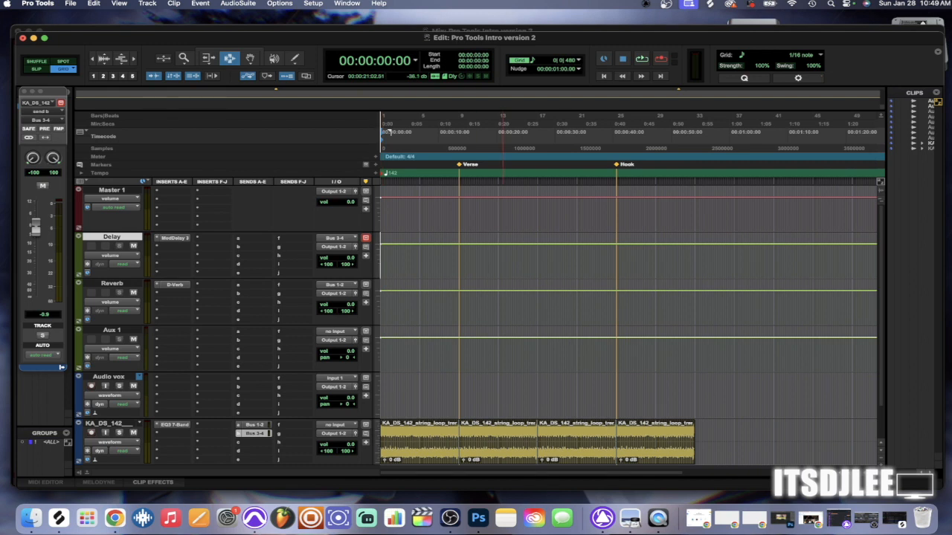
key(F6+F7)
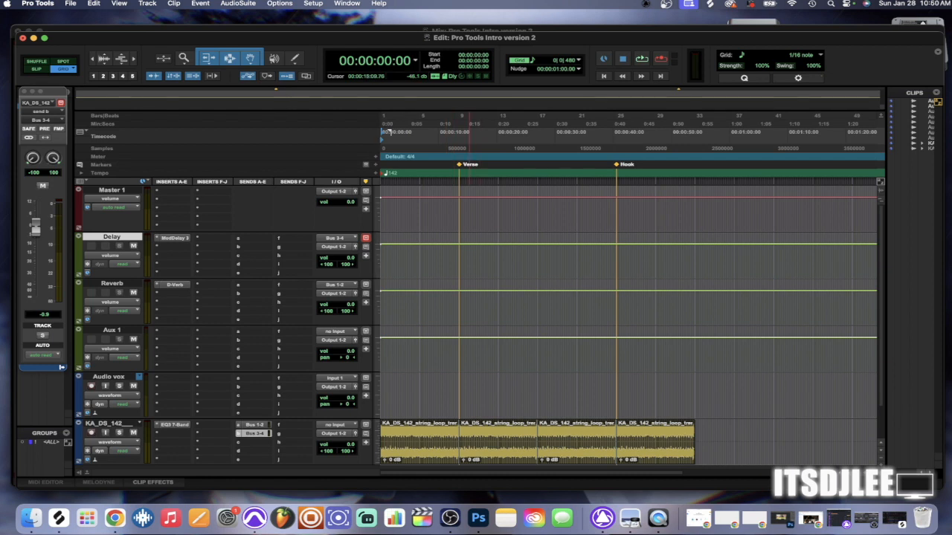
scroll(387, 131, down, 2)
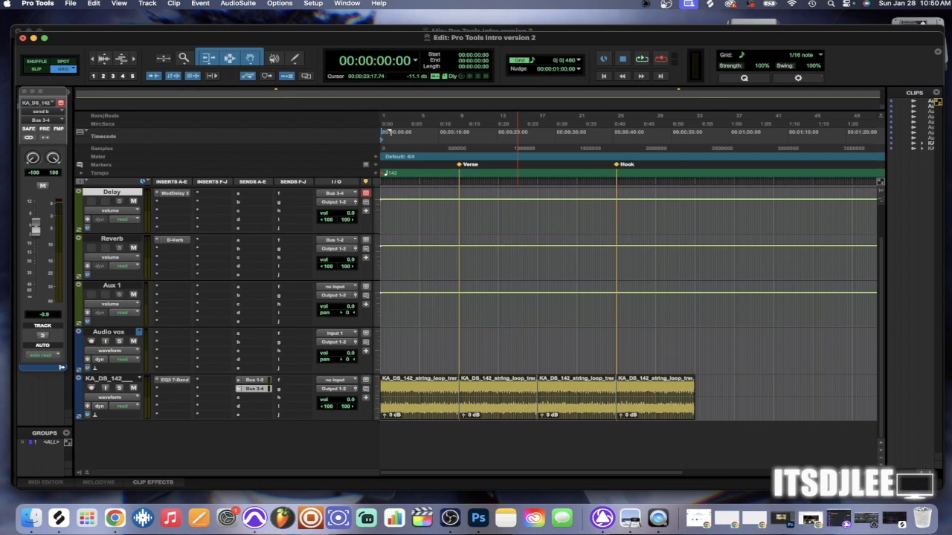
key(super+equal)
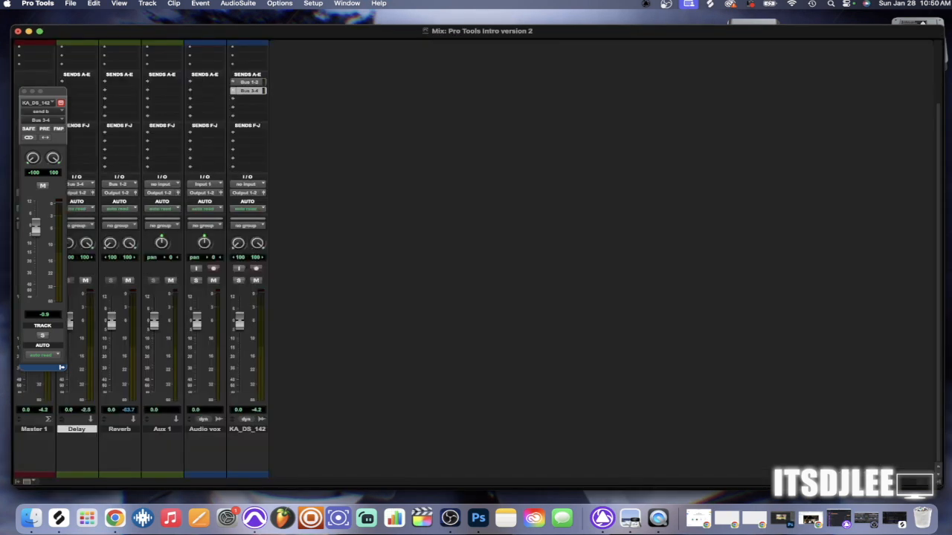
Close the Bus 3-4 send window, audition the mix in playback and return to the Edit window.
click(24, 92)
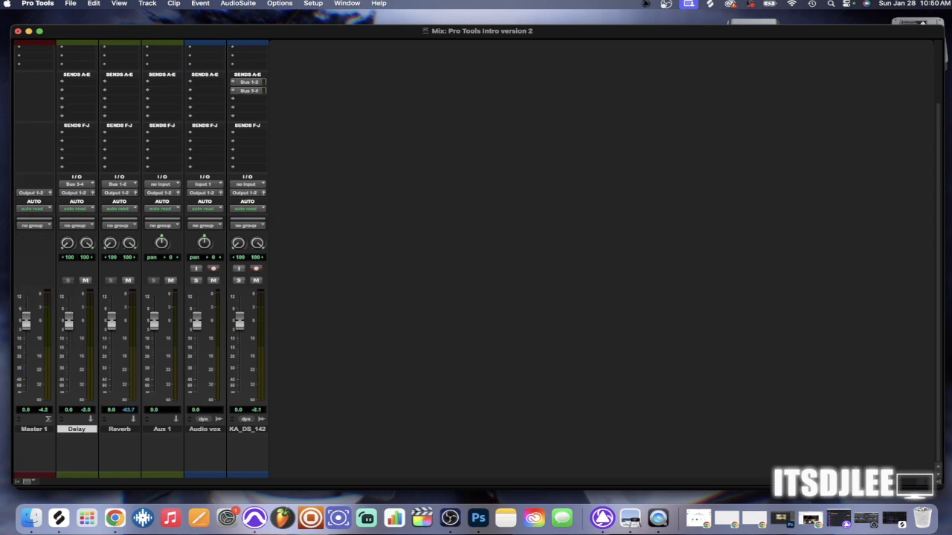
key(space)
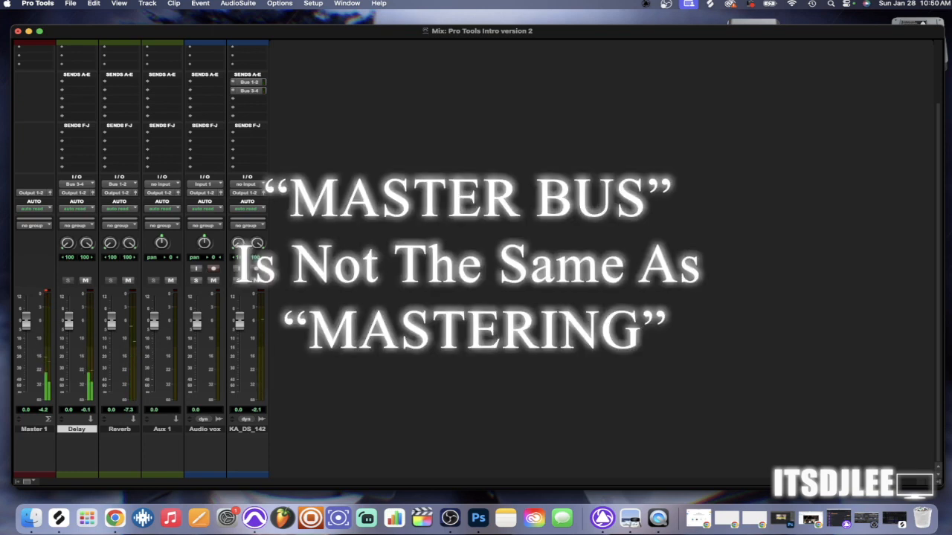
key(super+equal)
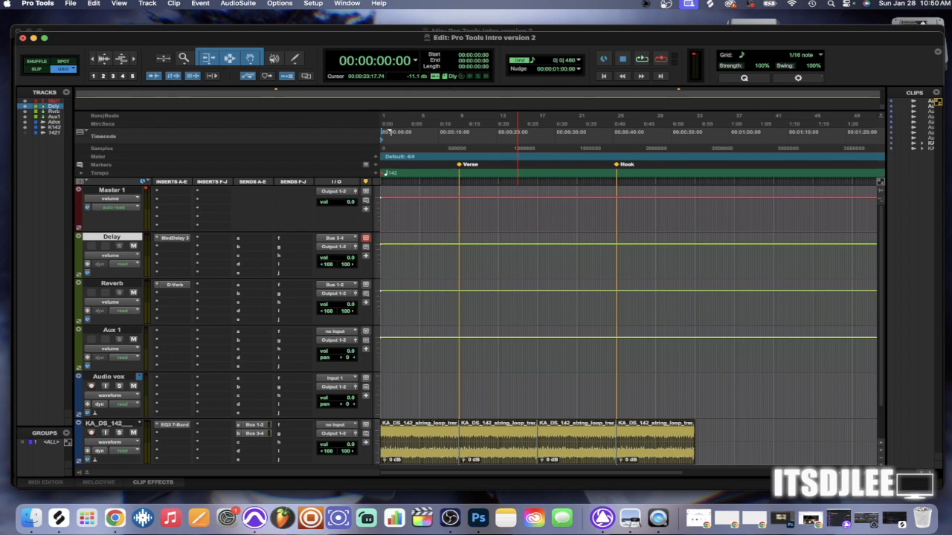
Set up a mix bounce with the file name Pro Tools Intro.
click(70, 3)
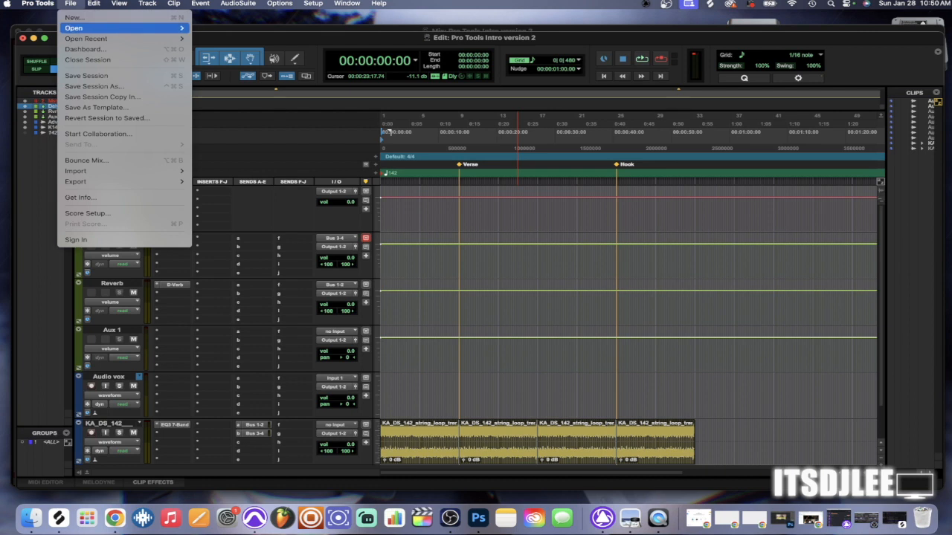
click(86, 160)
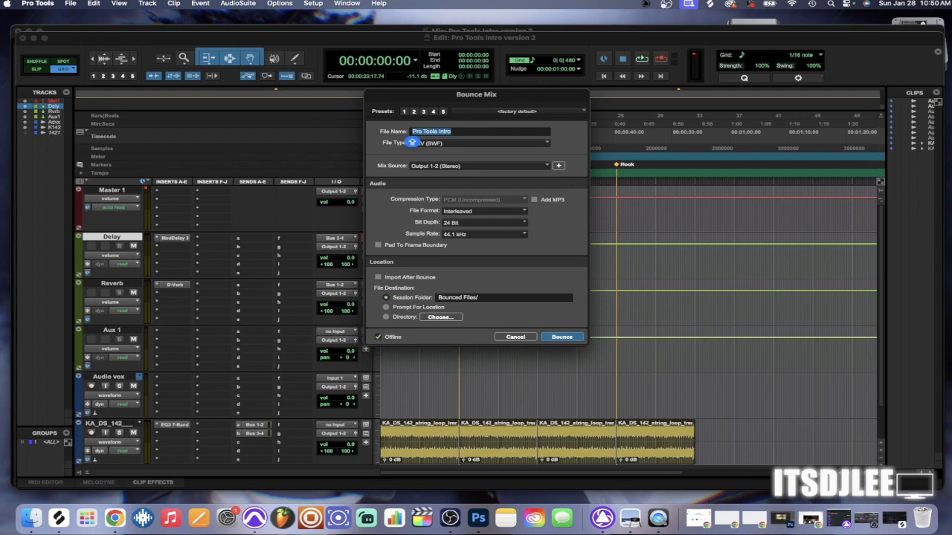
click(451, 132)
text(B)
key(BackSpace)
key(BackSpace)
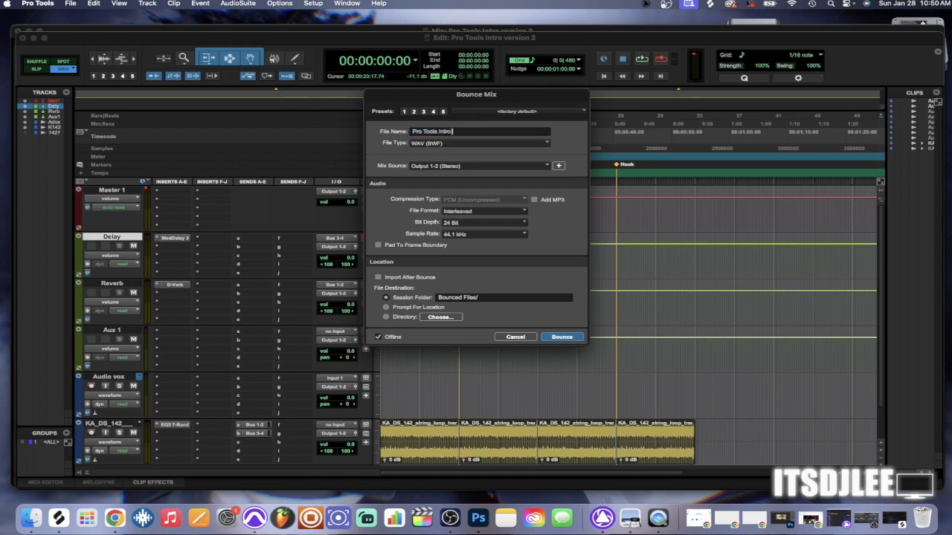
Set the bounce to WAV (BWF) file type, Interleaved format and 24 Bit depth.
click(442, 144)
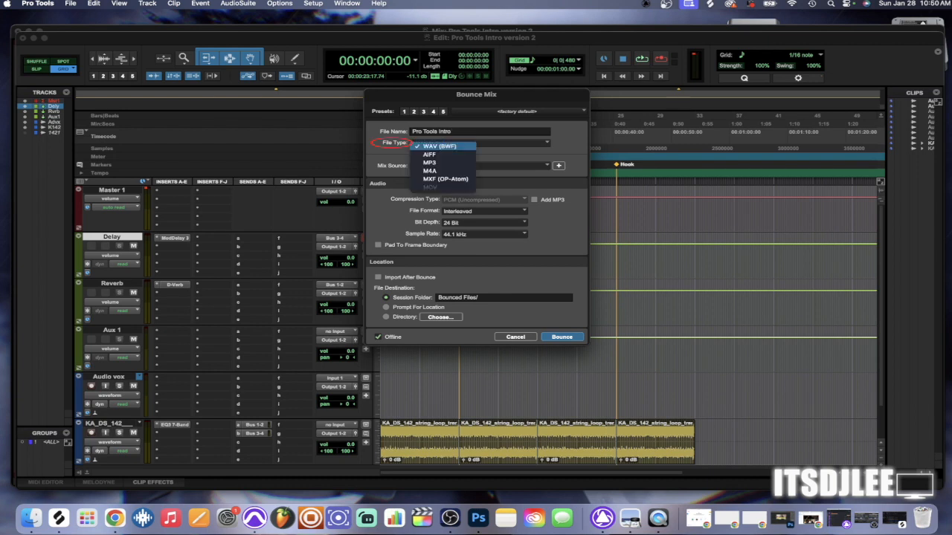
click(442, 146)
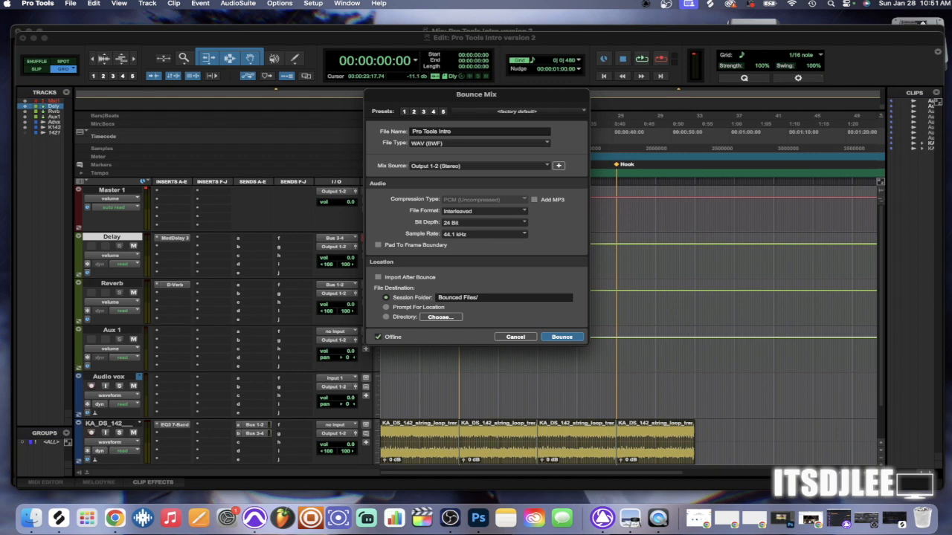
click(479, 211)
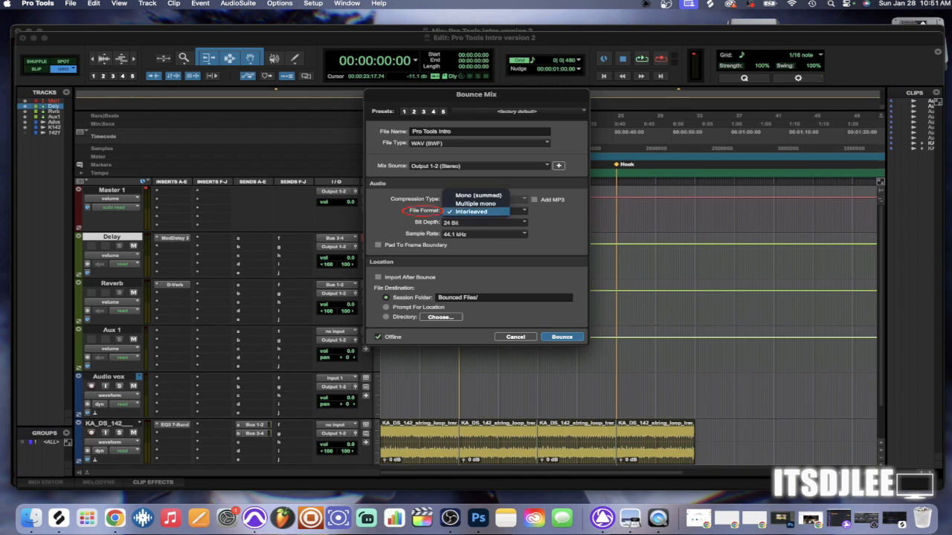
click(476, 212)
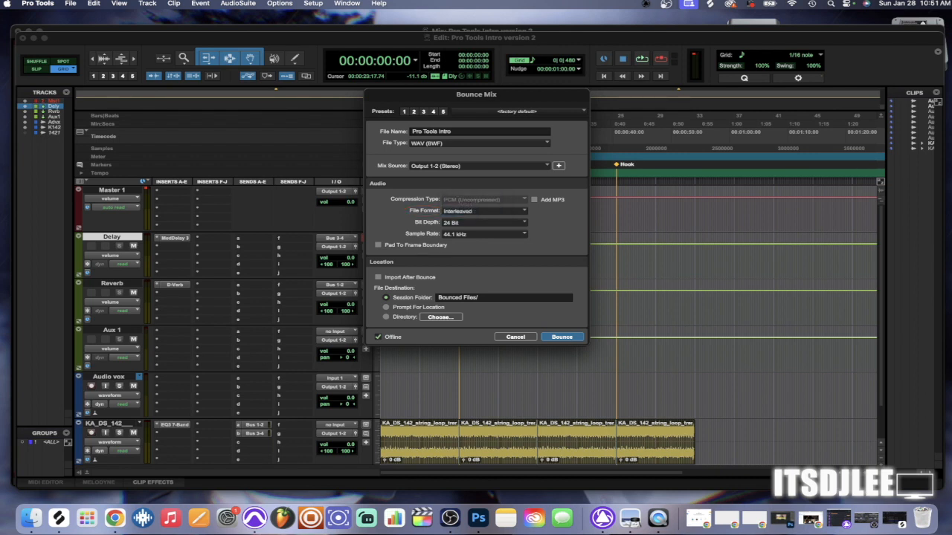
click(480, 223)
click(476, 223)
Keep Offline bouncing on and enable Import After Bounce and Add MP3.
click(378, 337)
click(378, 337)
click(378, 278)
click(534, 199)
click(534, 200)
click(534, 199)
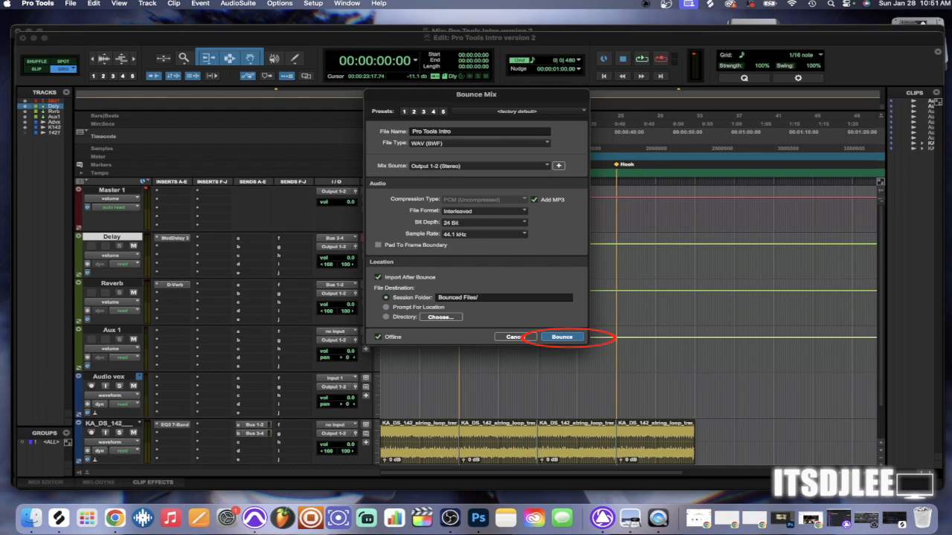
Turn off Add MP3, bounce the mix and import the result to a new track at Session Start.
click(562, 337)
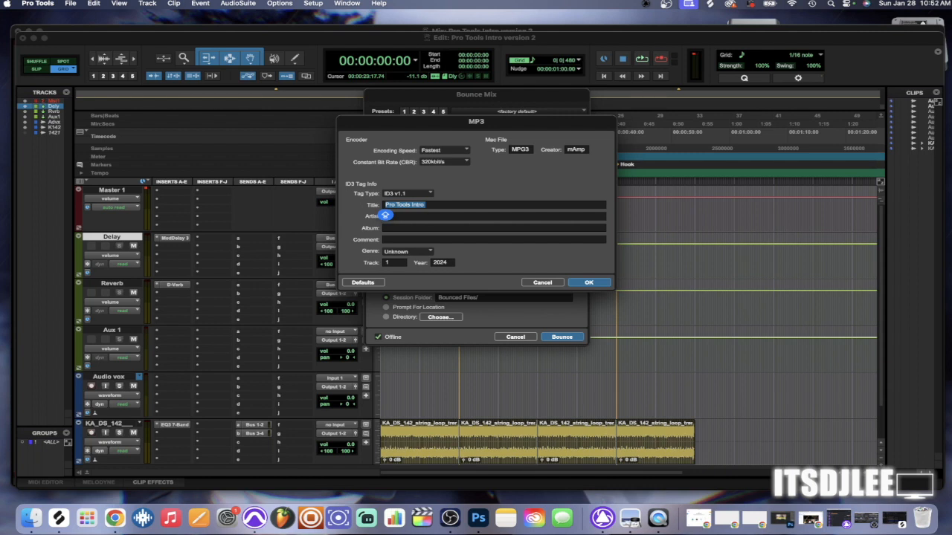
key(Return)
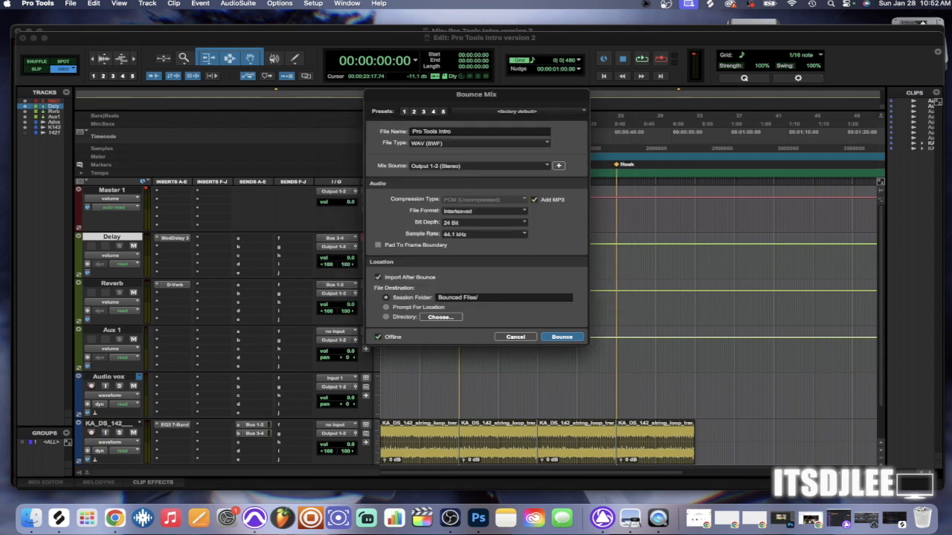
click(534, 200)
key(Return)
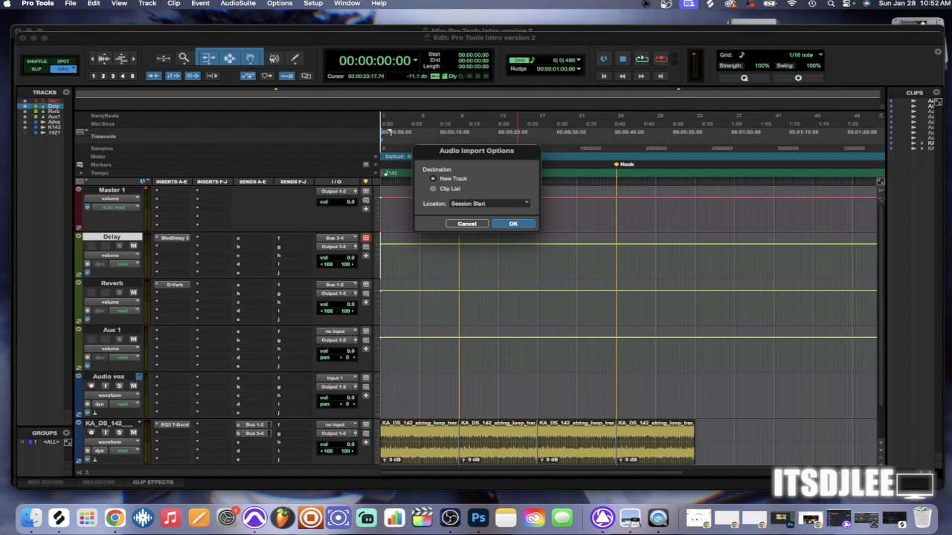
key(Return)
scroll(461, 312, down, 3)
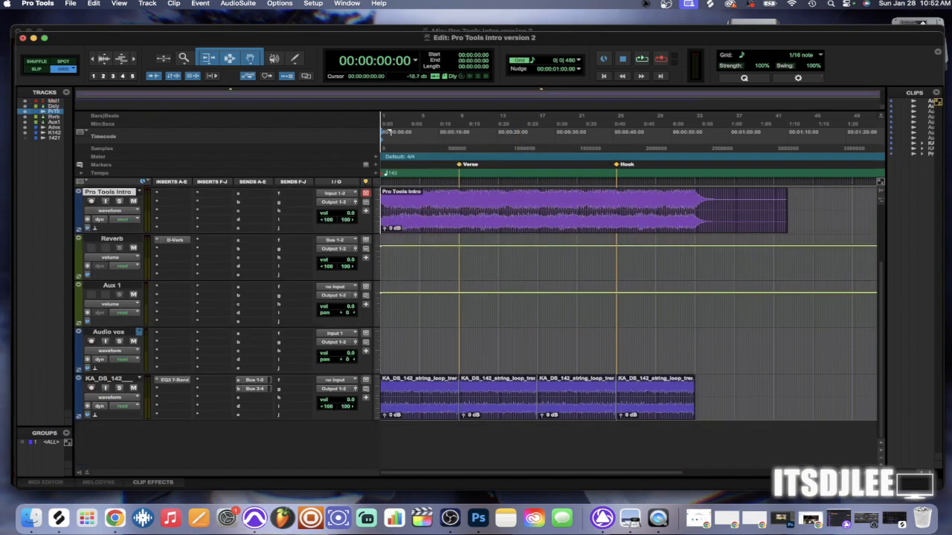
Select the bounced clip's full length, move its track below KA_DS_142 and audition the session.
drag(388, 132, 795, 132)
drag(409, 398, 382, 212)
drag(108, 192, 109, 380)
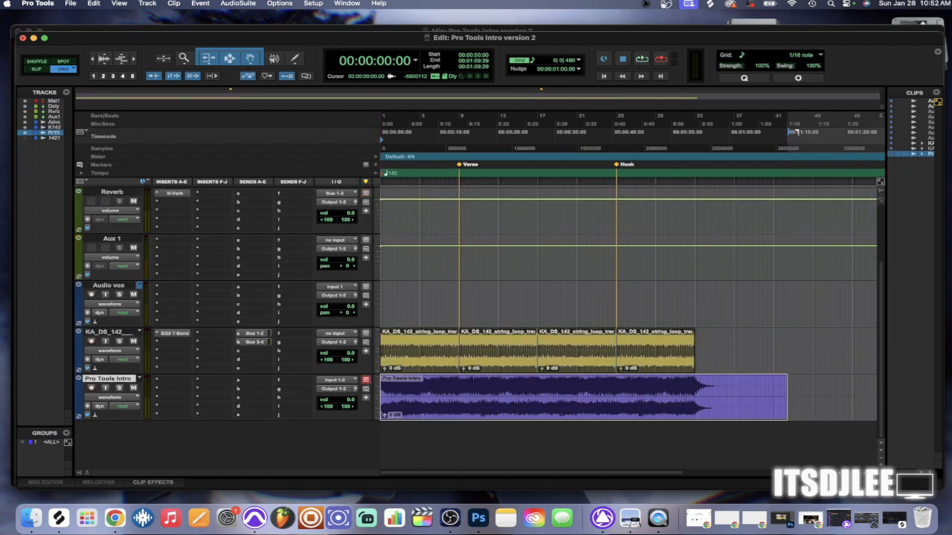
key(space)
key(space)
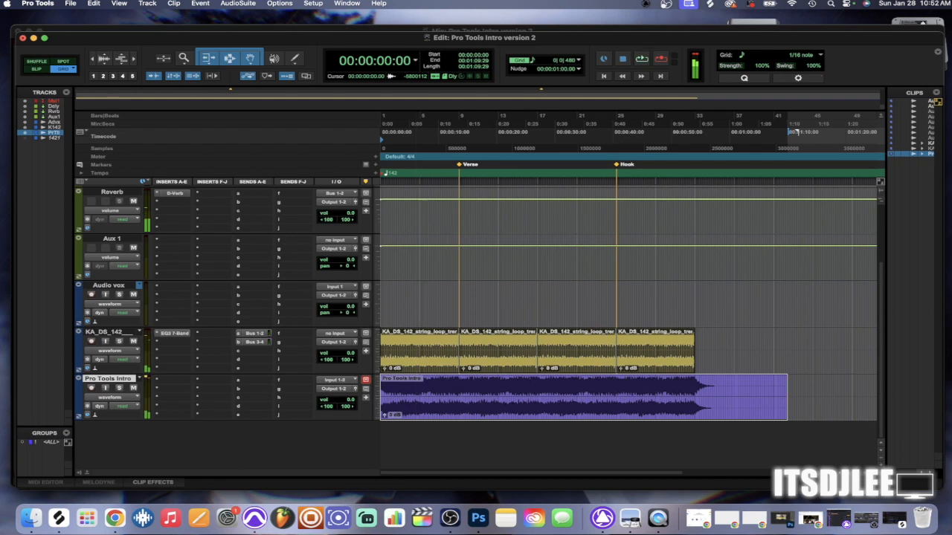